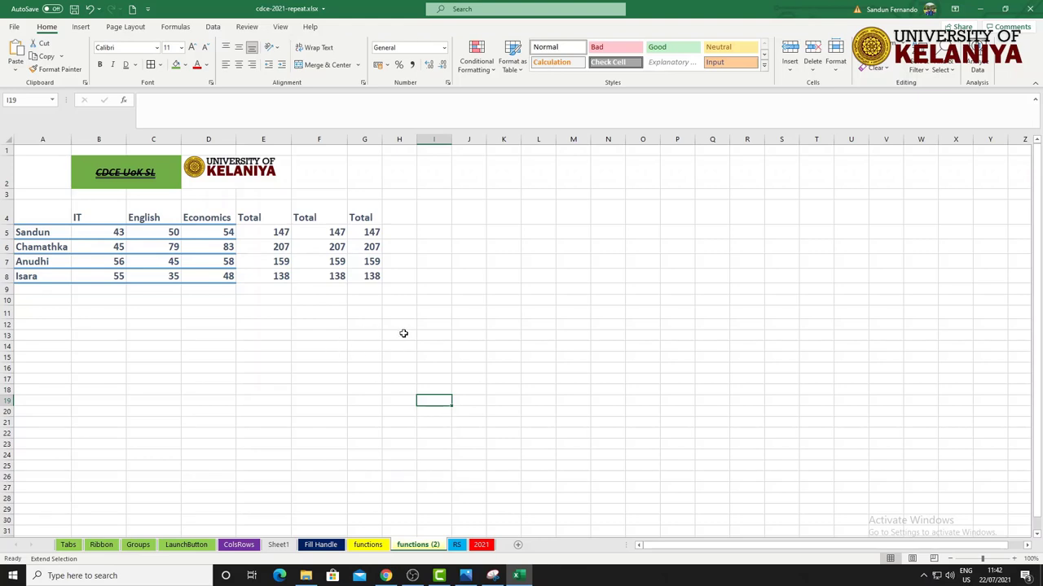
Compare the formulas in the two Total columns and select the first Total column
key("ctrl+b")
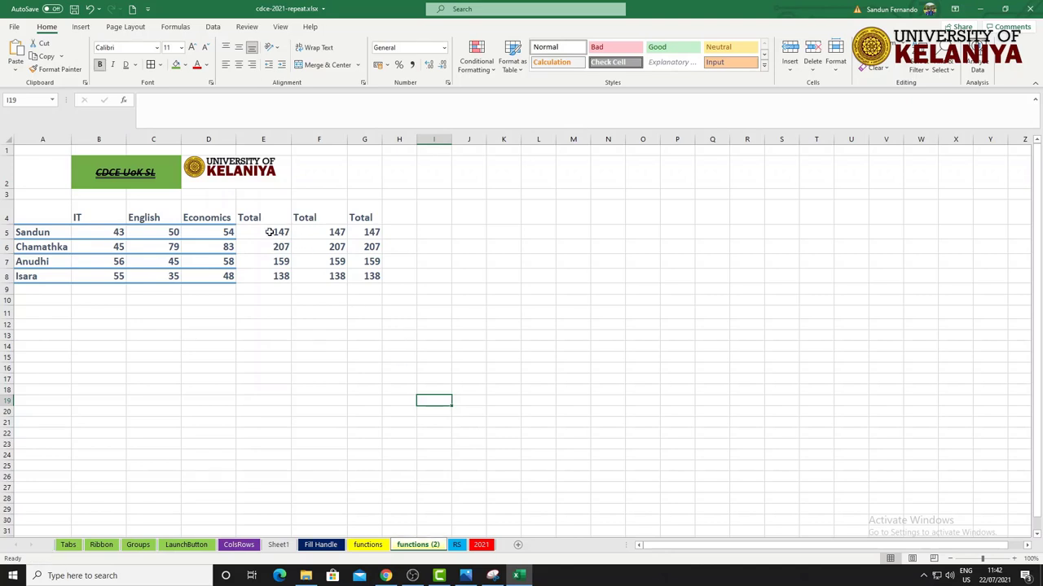
left_click(269, 232)
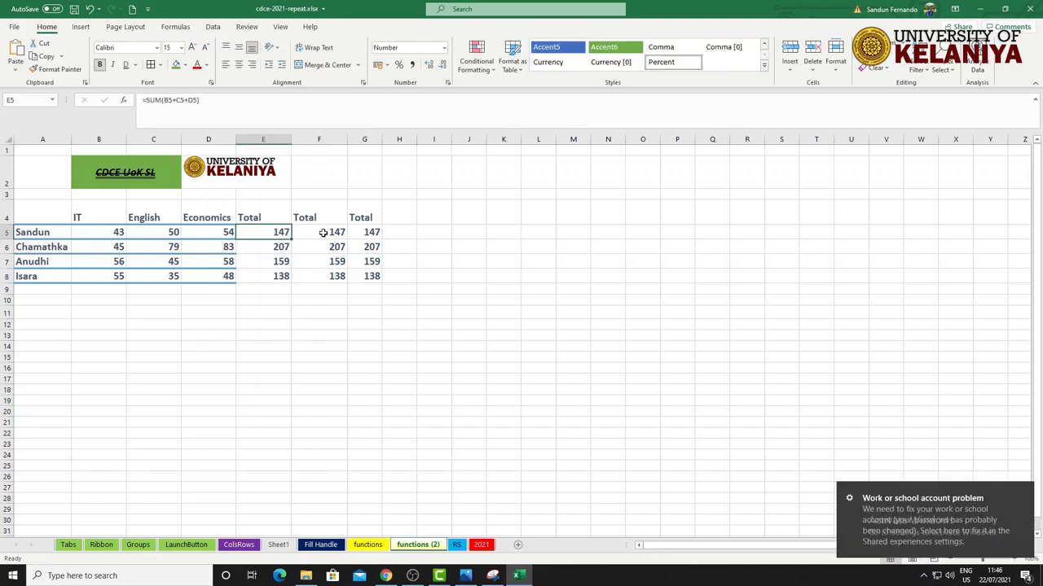
left_click(322, 232)
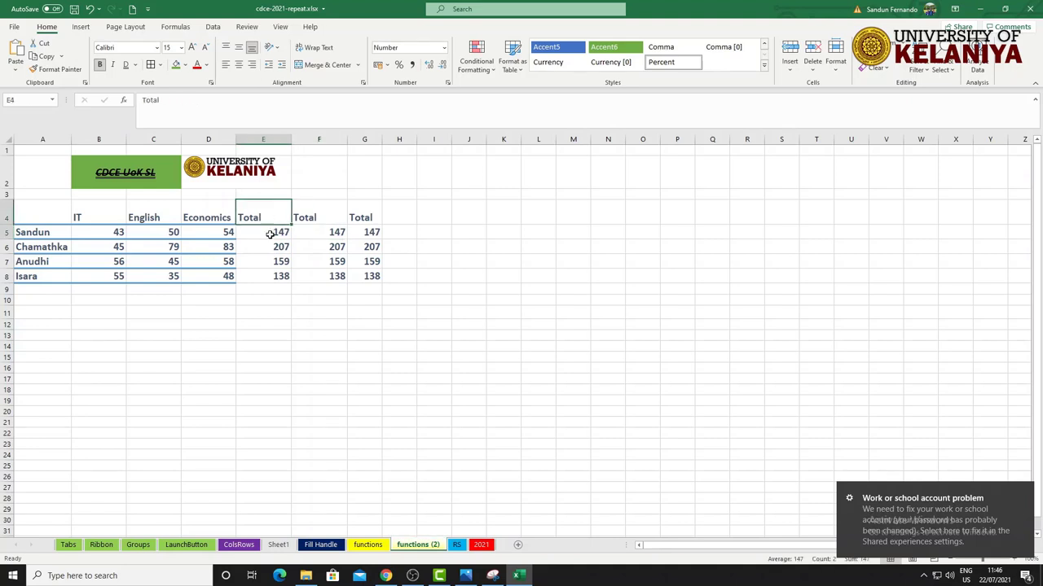
left_click_drag(263, 218, 277, 247)
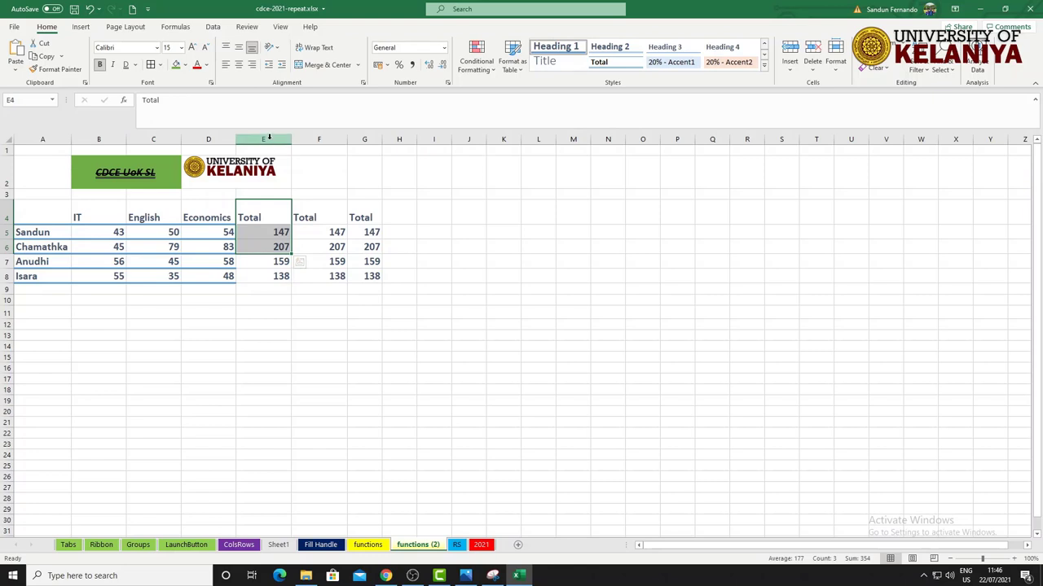
left_click(269, 138)
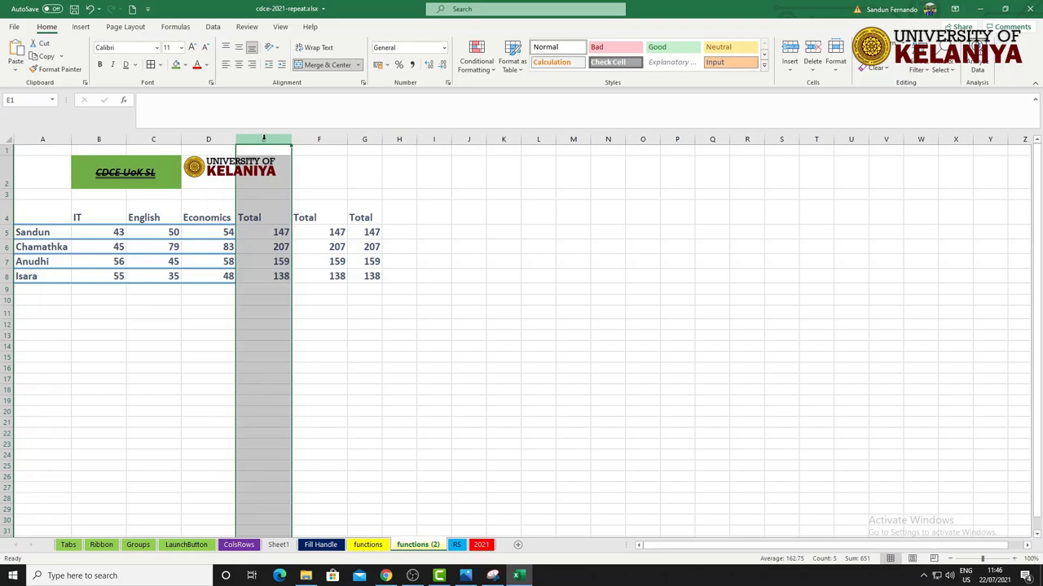
Review the values cell by cell in the first Total column
left_click(267, 218)
left_click(266, 256)
left_click(261, 326)
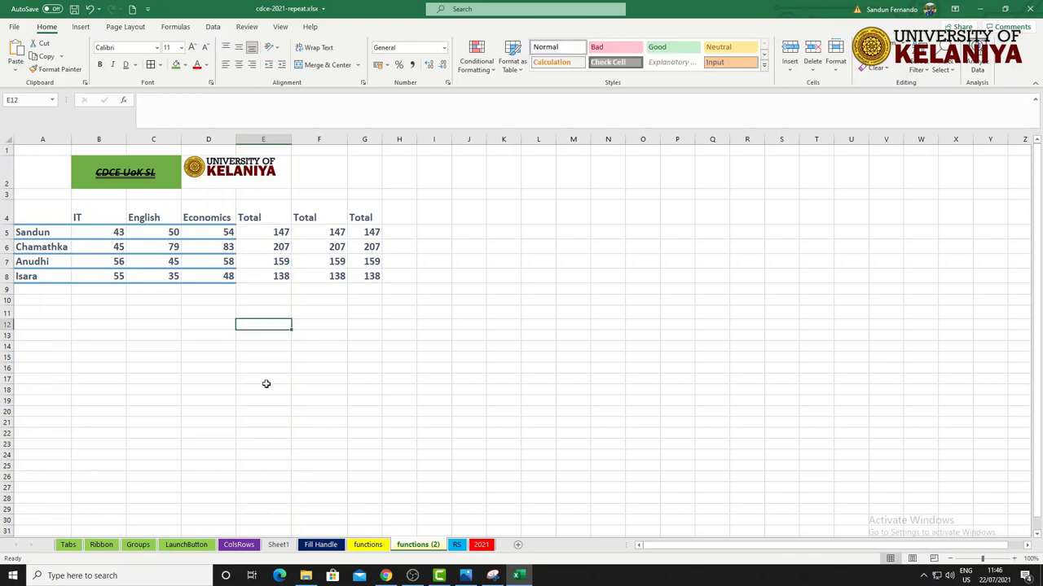
left_click(265, 362)
left_click(266, 390)
left_click(268, 312)
left_click(268, 246)
left_click(265, 194)
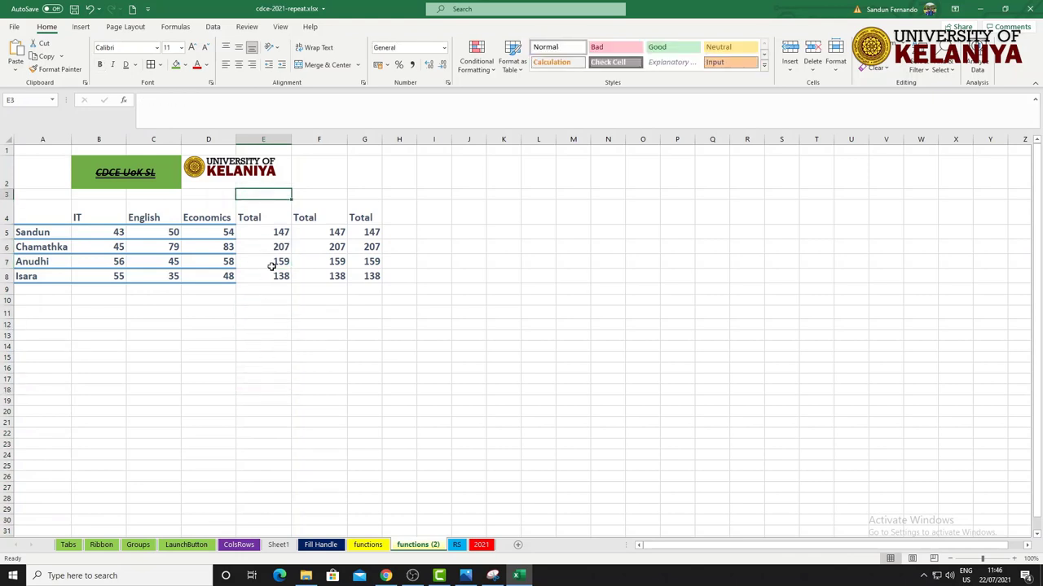
left_click(271, 262)
left_click(254, 359)
left_click(256, 206)
left_click(264, 290)
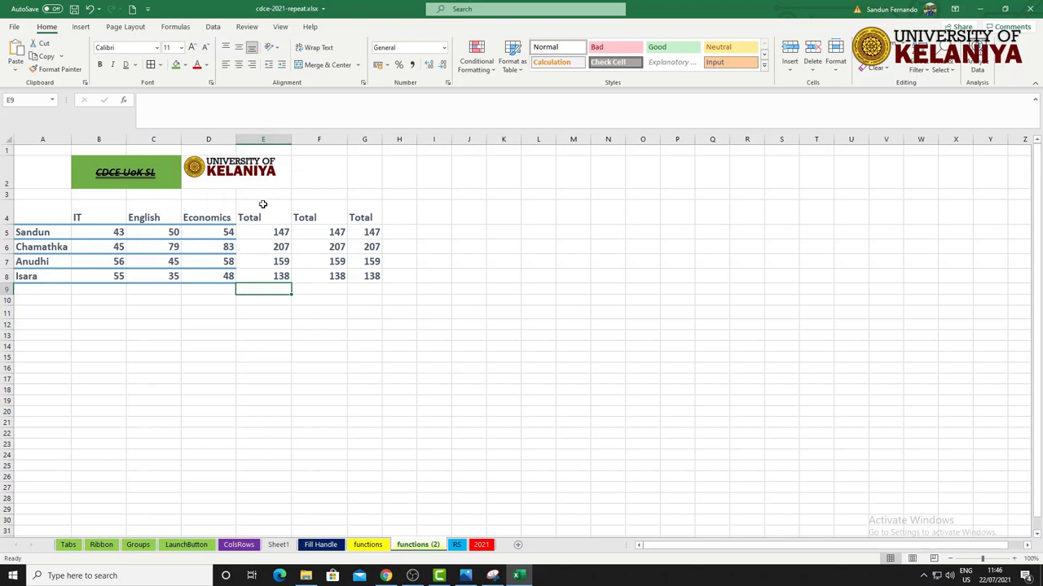
Delete the duplicate Total columns E and F
left_click(264, 138)
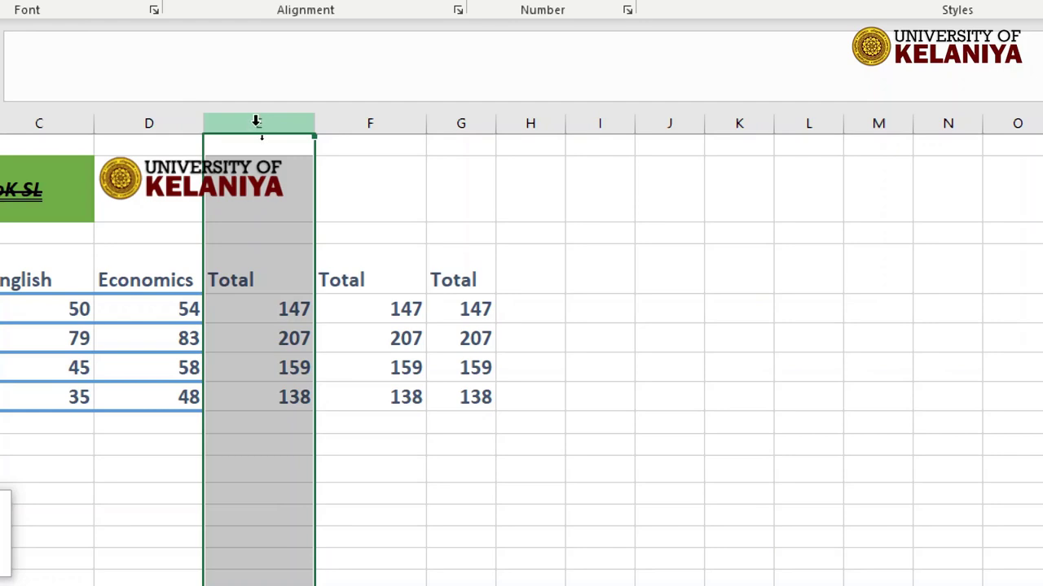
right_click(257, 121)
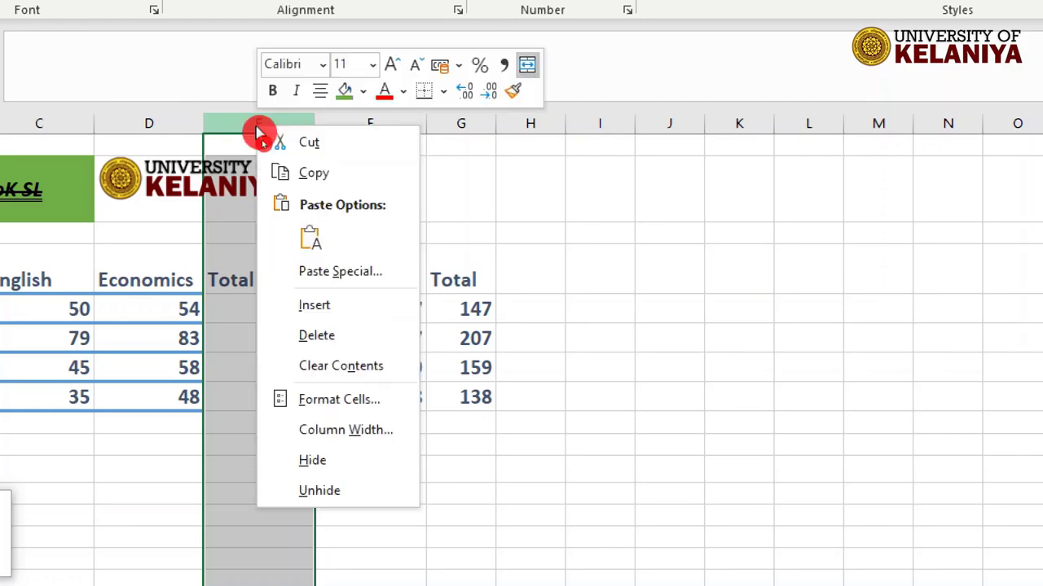
left_click(325, 340)
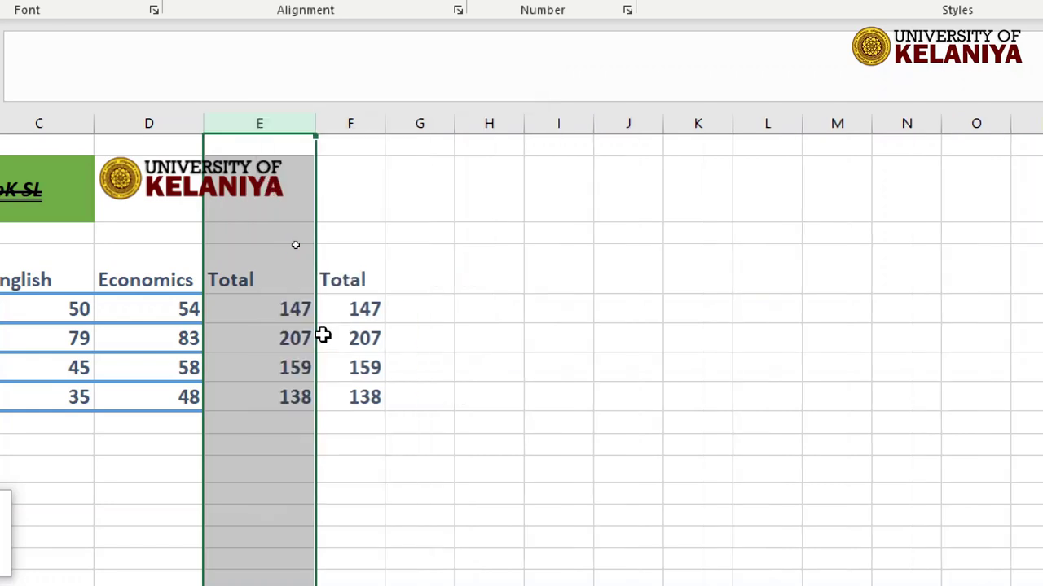
left_click(260, 313)
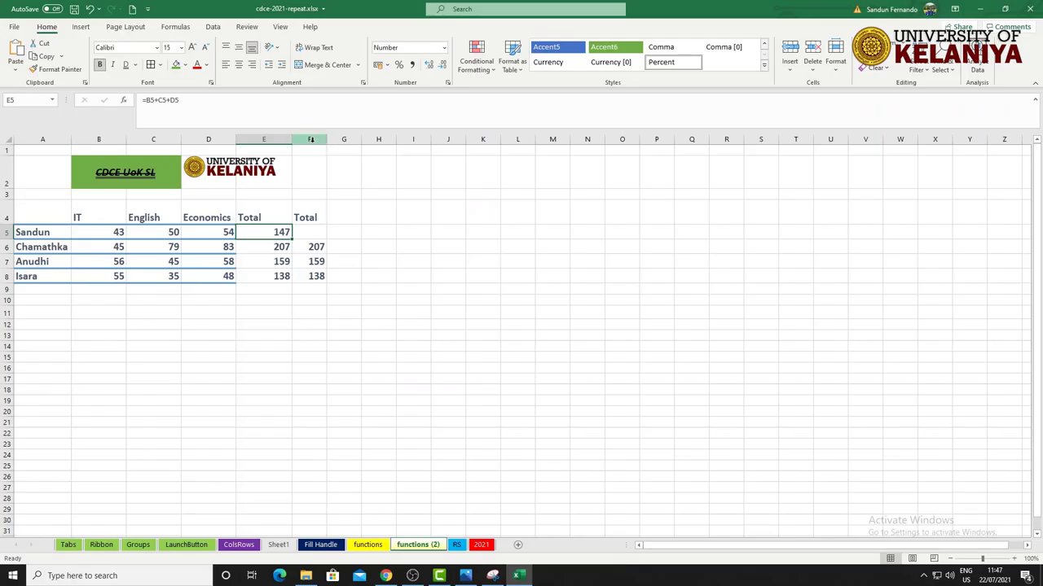
left_click(310, 140)
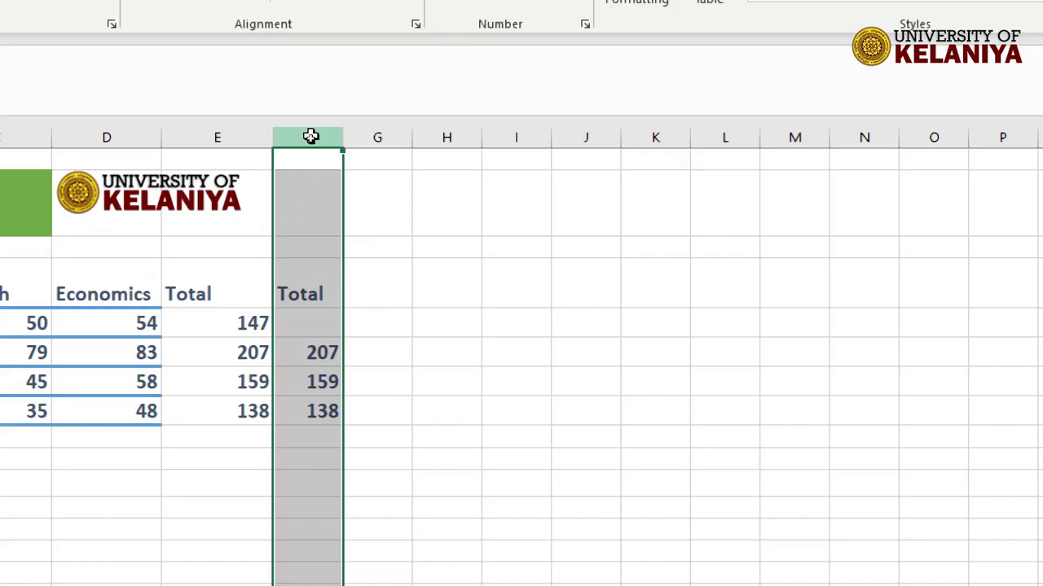
right_click(311, 137)
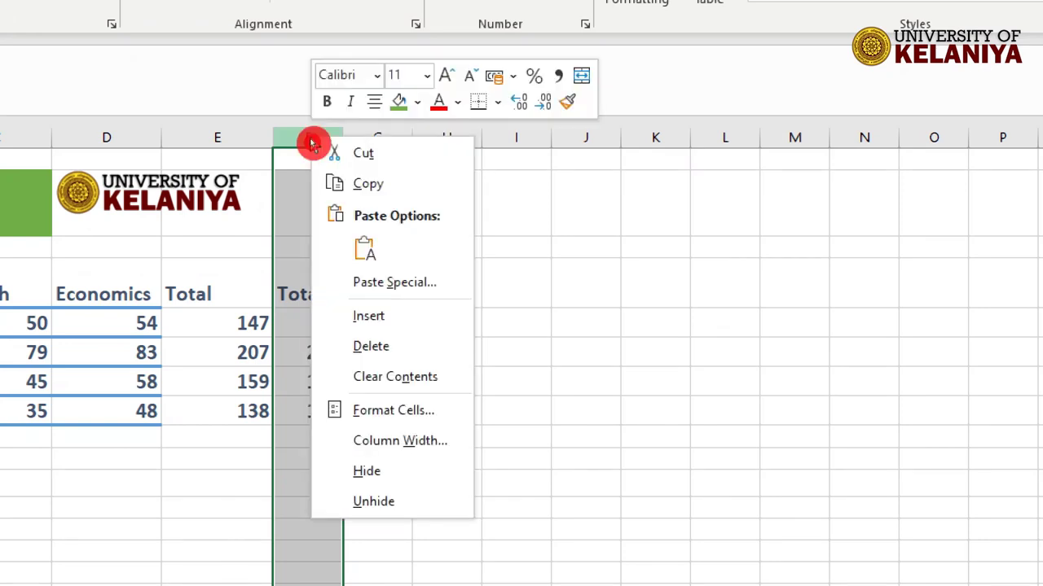
left_click(402, 358)
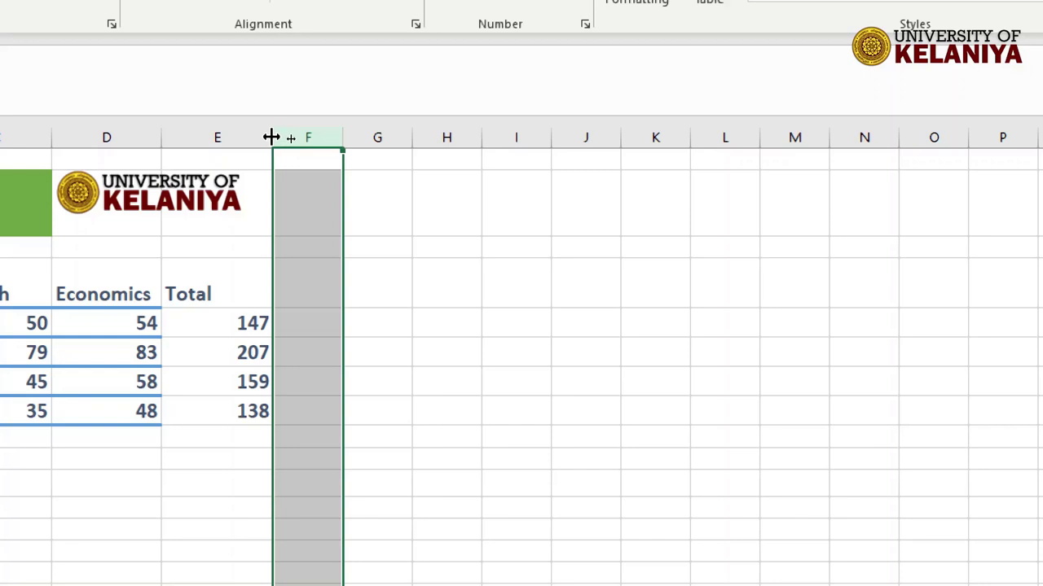
AutoFit the remaining Total column's width to its values
double_click(272, 137)
left_click(255, 504)
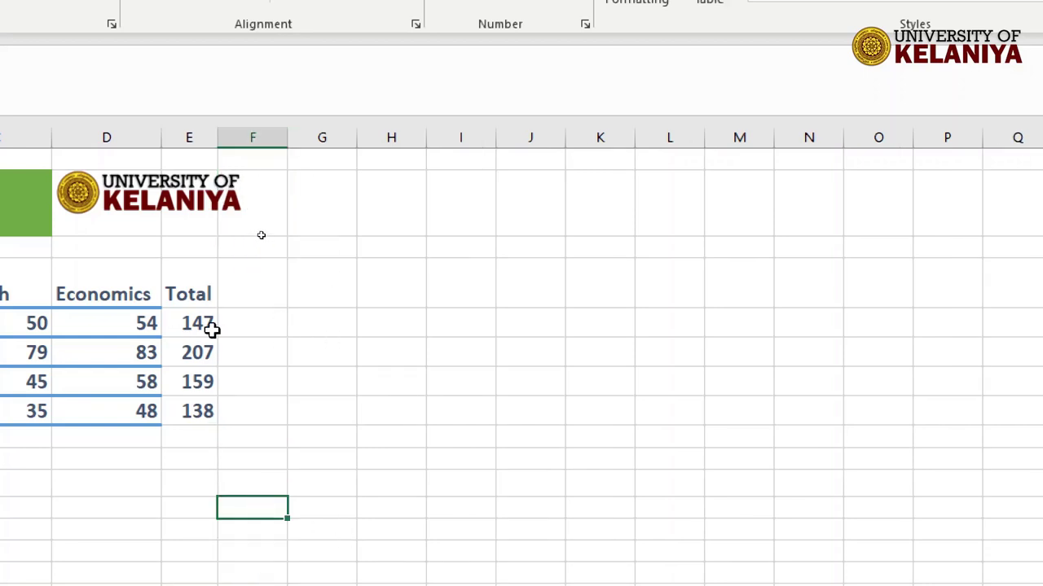
left_click(243, 286)
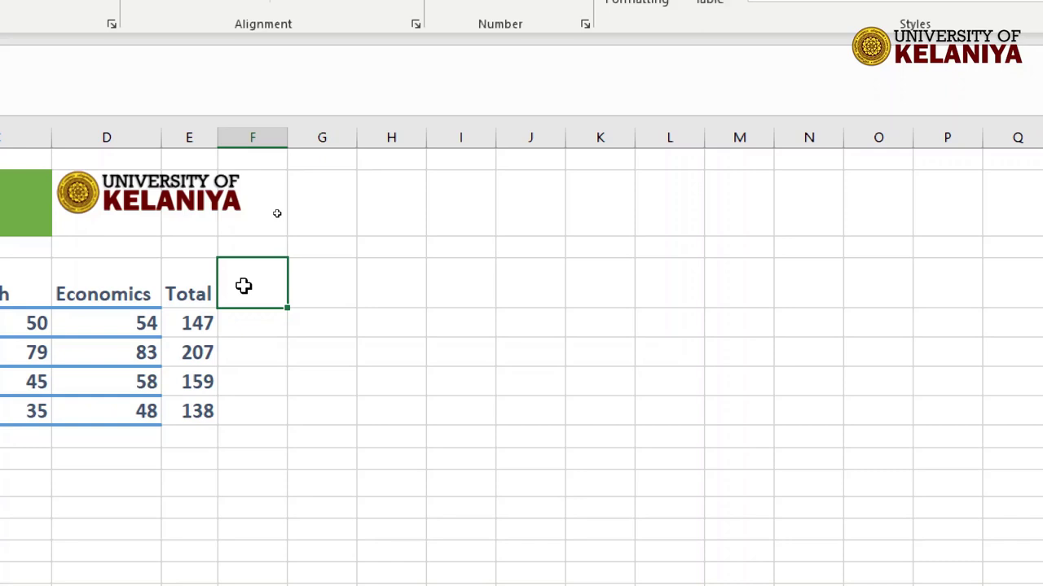
Enter the heading 'AVG' in the cell beside Total
type("Aver")
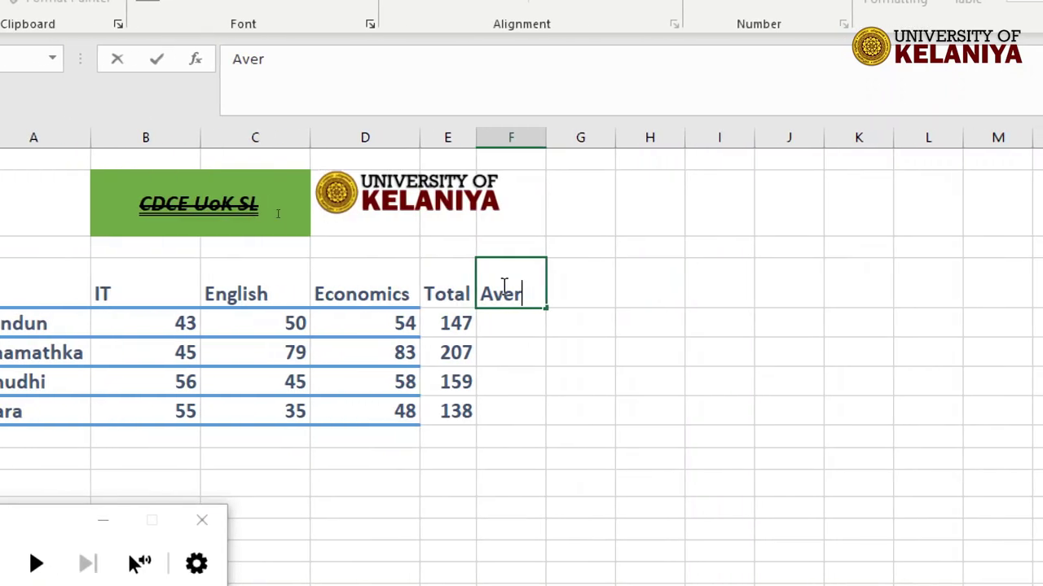
key("BackSpace")
key("BackSpace")
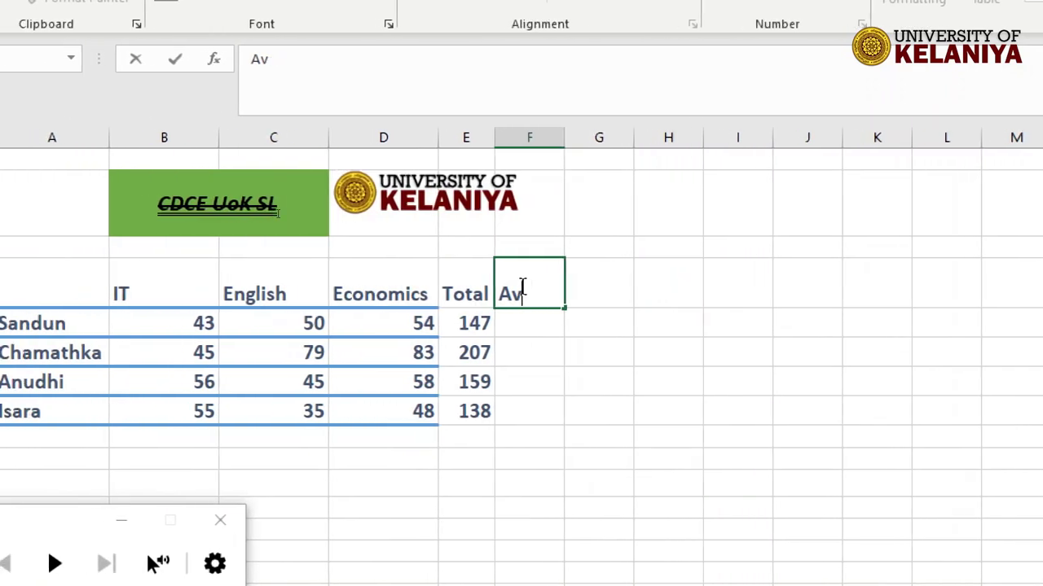
key("BackSpace")
type("VG")
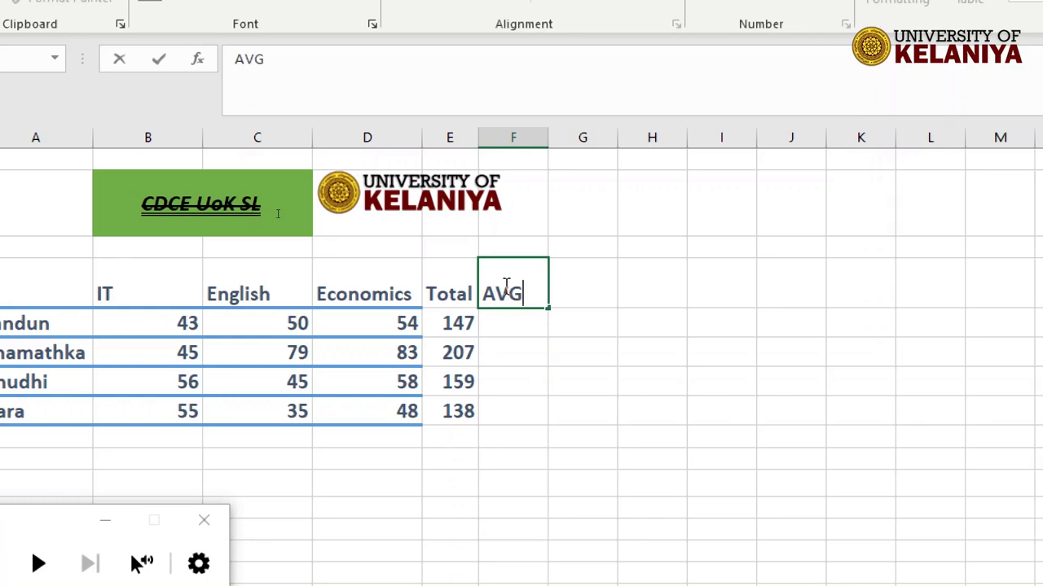
key("Return")
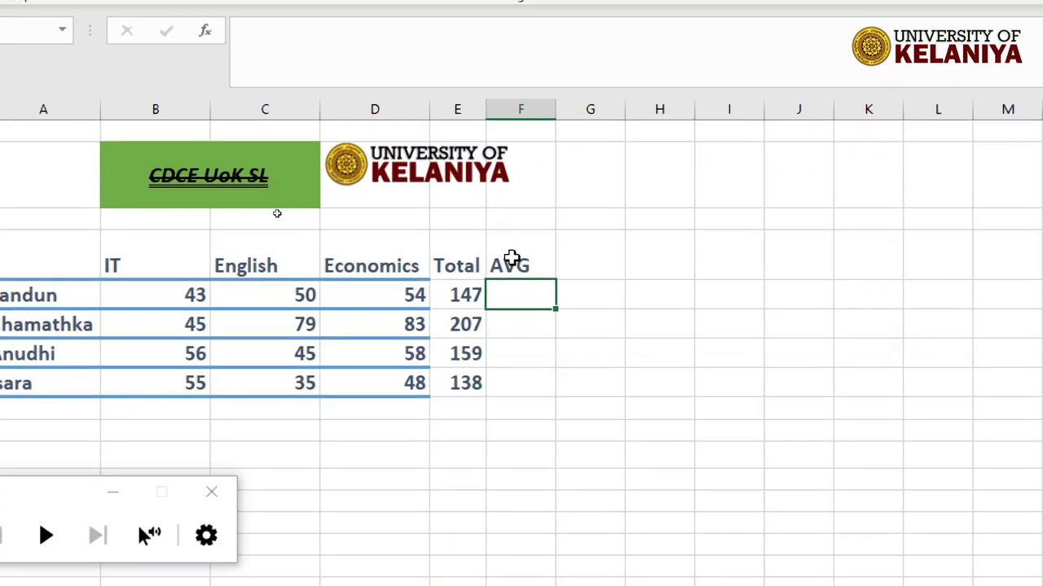
left_click(511, 257)
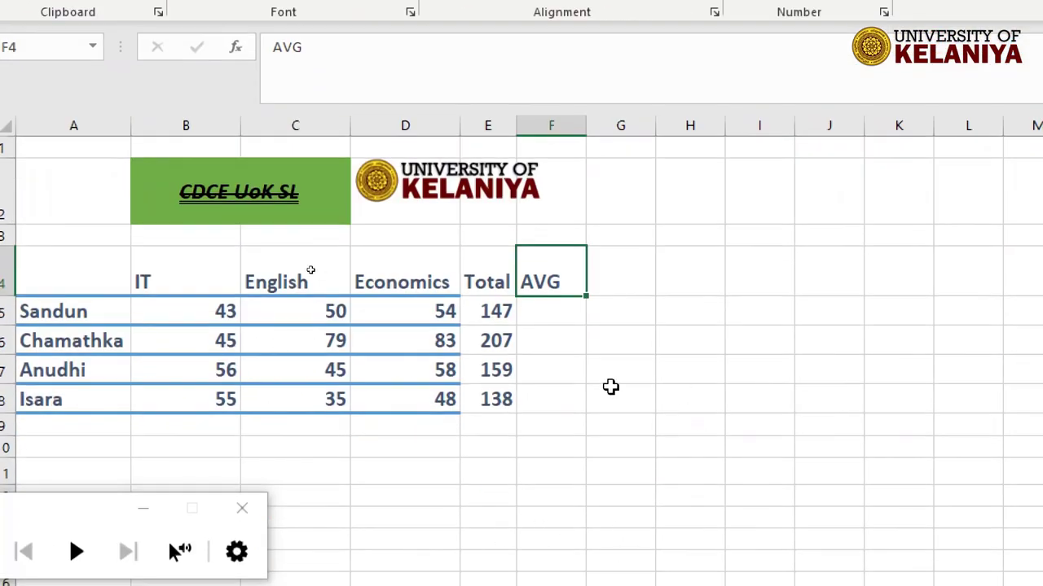
Review the first student's row 5 marks and total, ending on cell G5
left_click(552, 318)
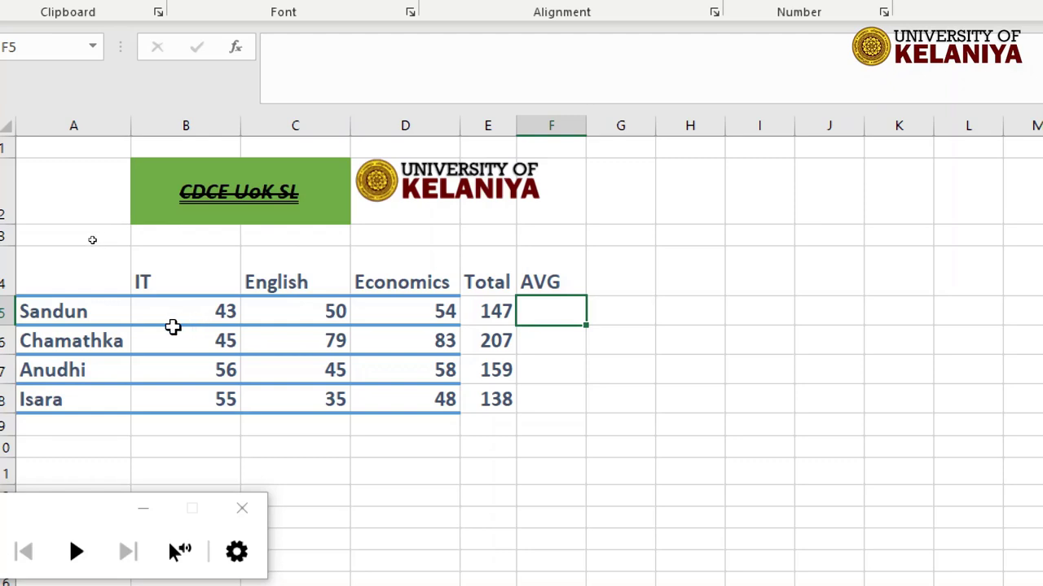
left_click_drag(172, 324, 400, 317)
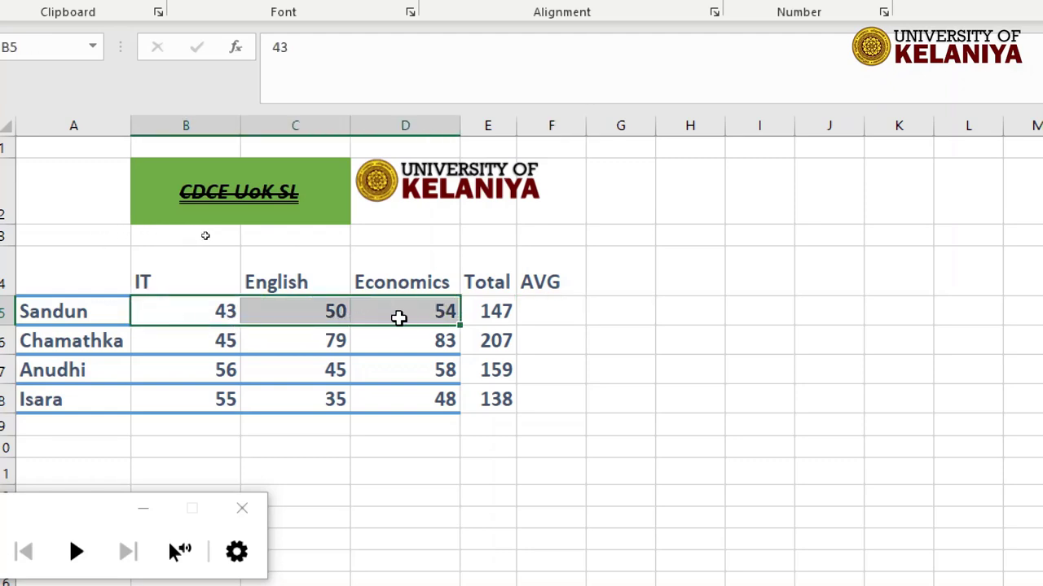
left_click(541, 313)
left_click(547, 335)
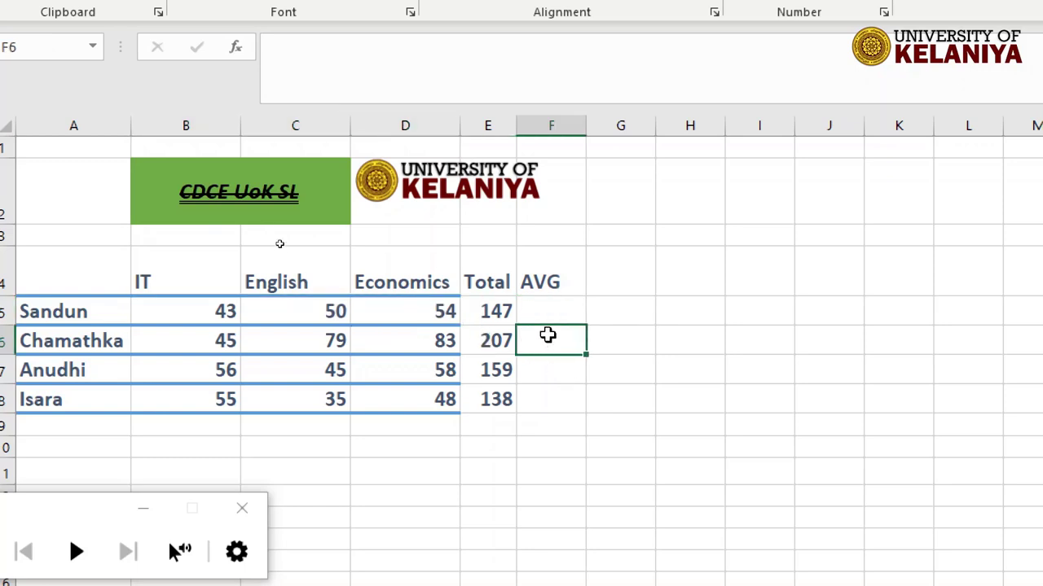
left_click(549, 306)
left_click(483, 314)
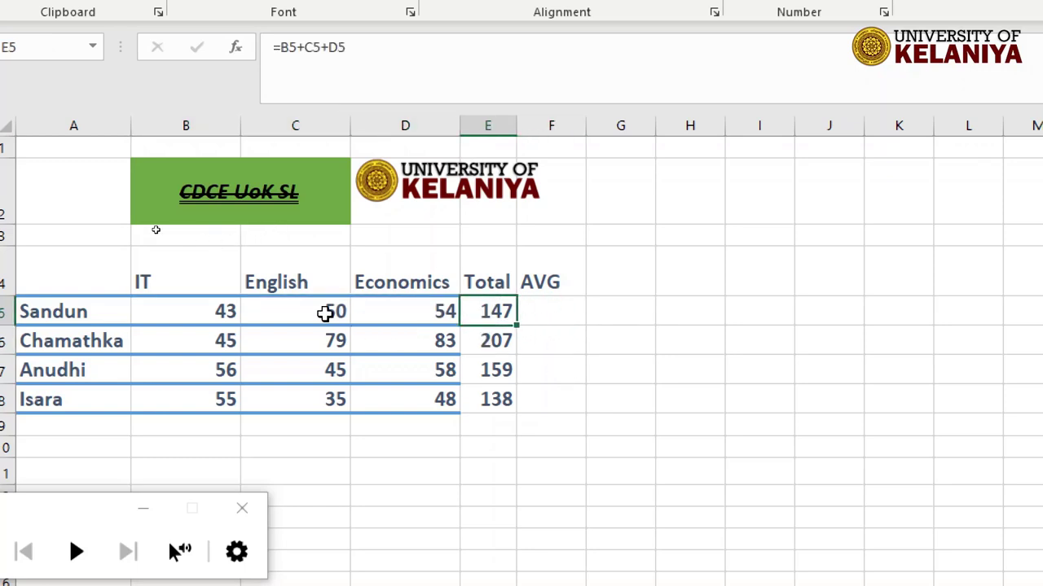
left_click(213, 315)
left_click(312, 321)
left_click(440, 312)
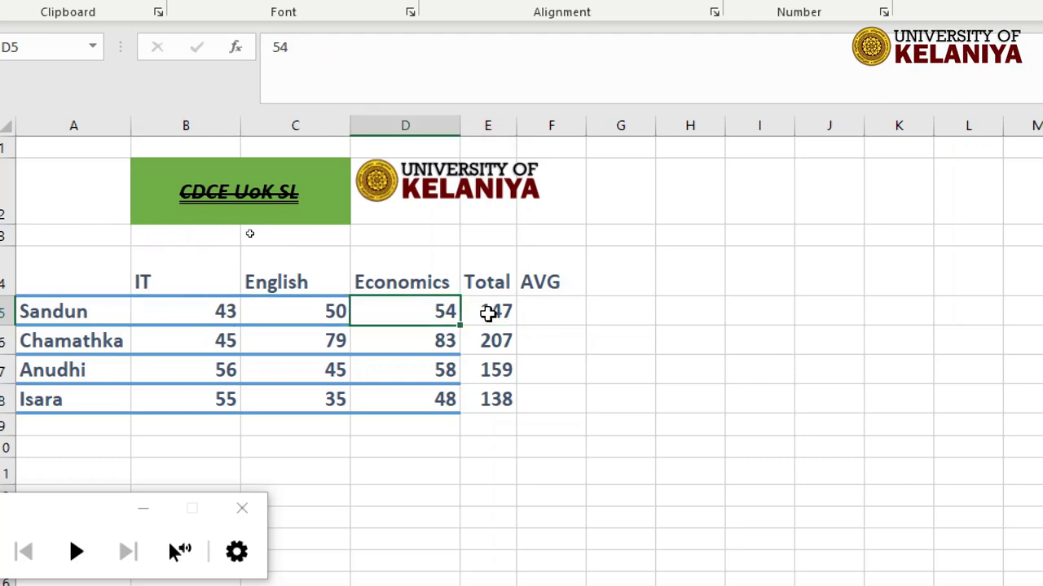
left_click(489, 313)
left_click(579, 319)
left_click(633, 316)
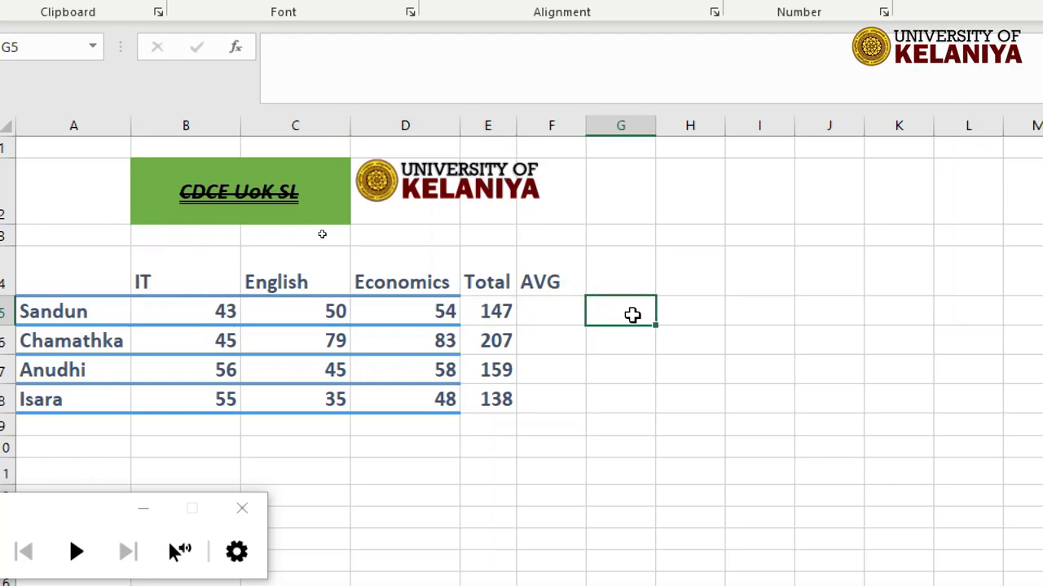
Enter =E5/3 in G5 to get the first student's average of 49
type("=")
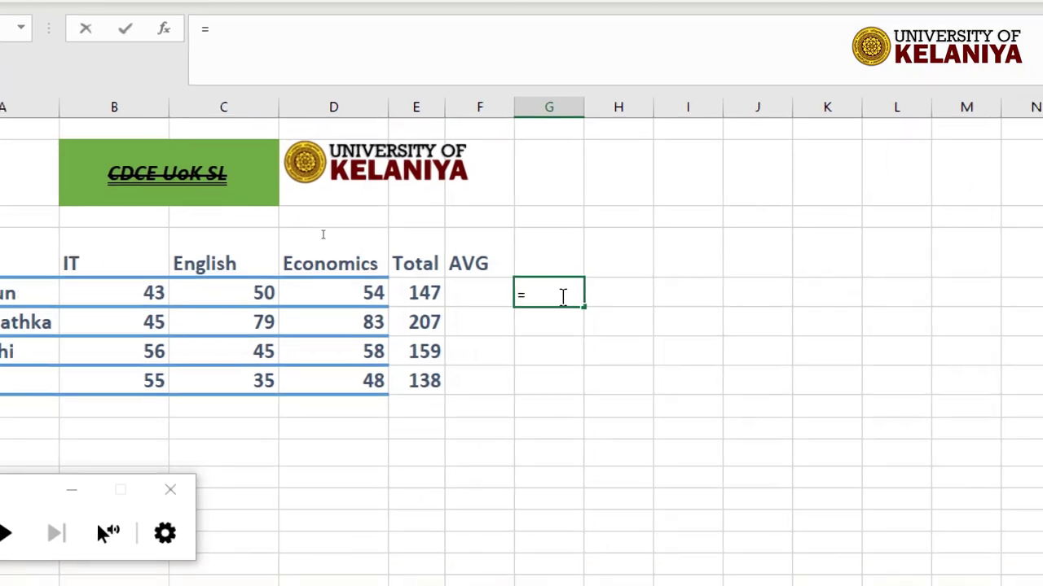
left_click(397, 294)
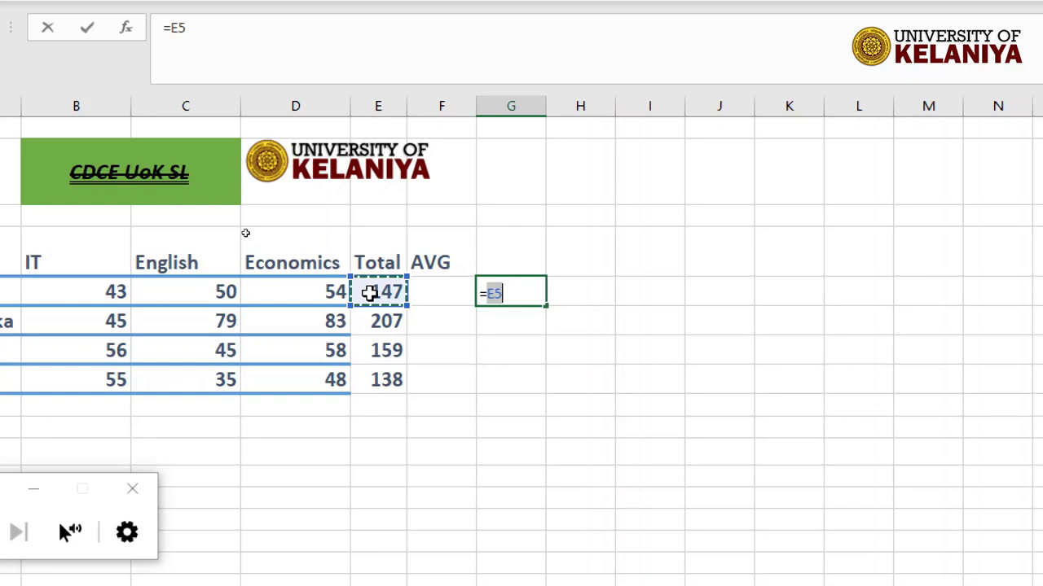
type("/3")
key("Return")
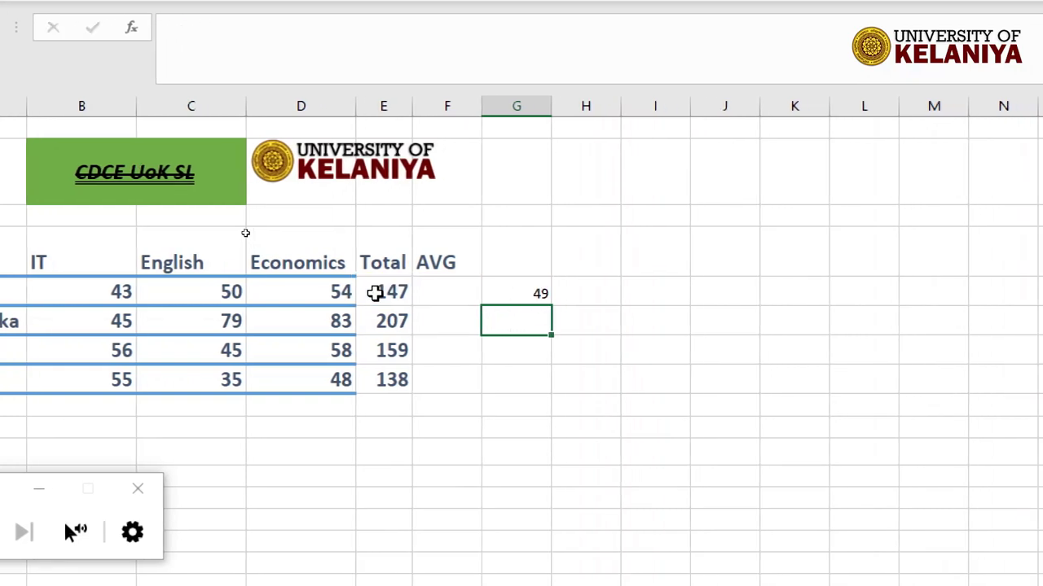
Fill the G5 formula down to G8, giving 69, 53 and 46
left_click(441, 293)
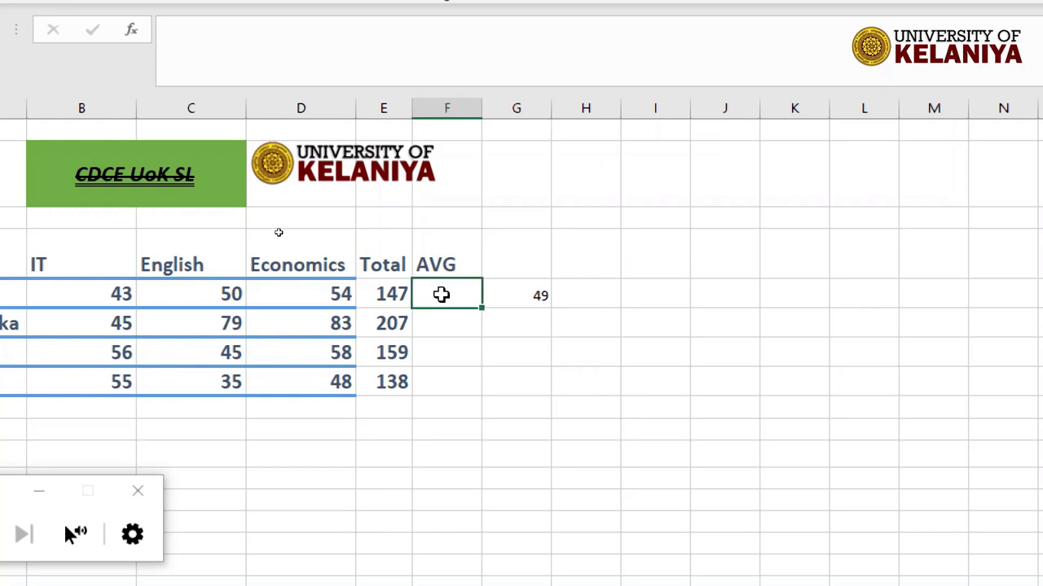
left_click(517, 294)
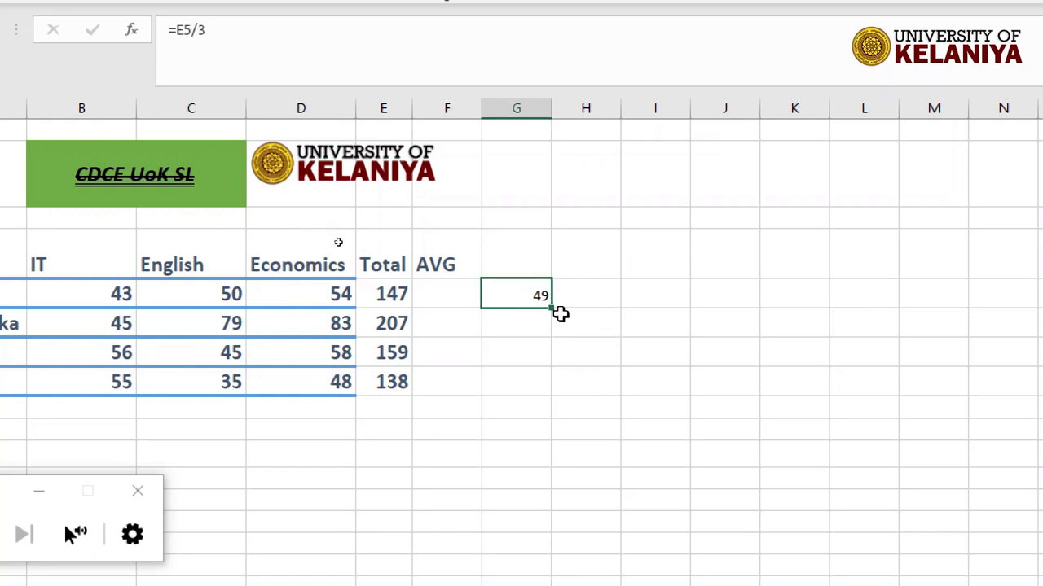
left_click_drag(551, 308, 538, 403)
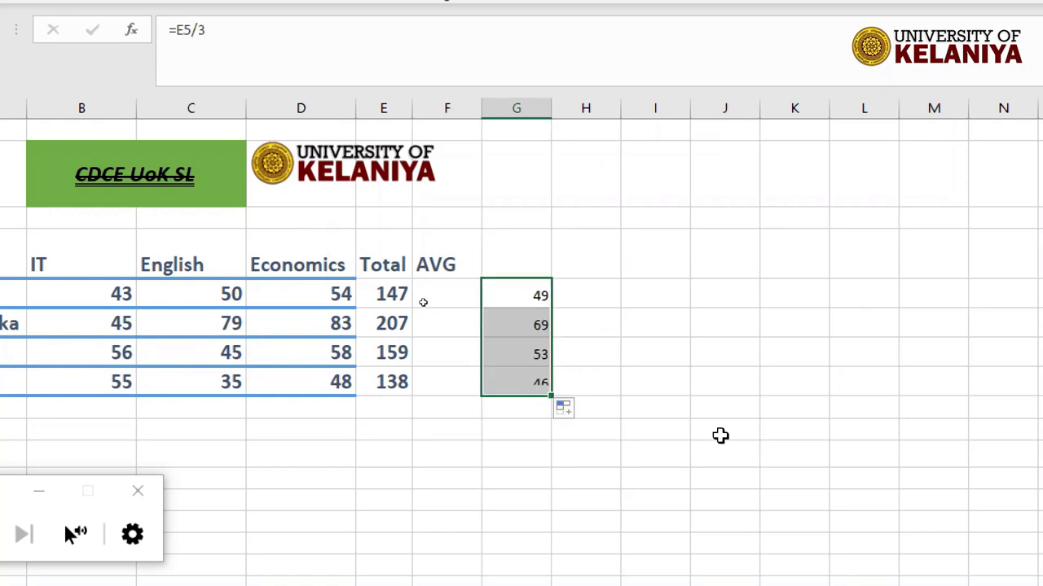
left_click(521, 298)
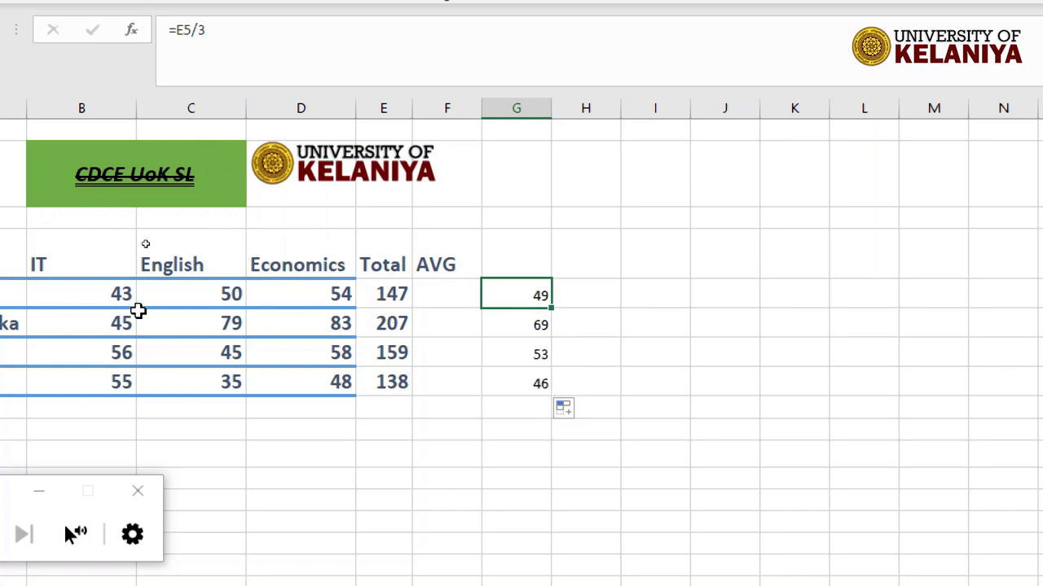
left_click(434, 298)
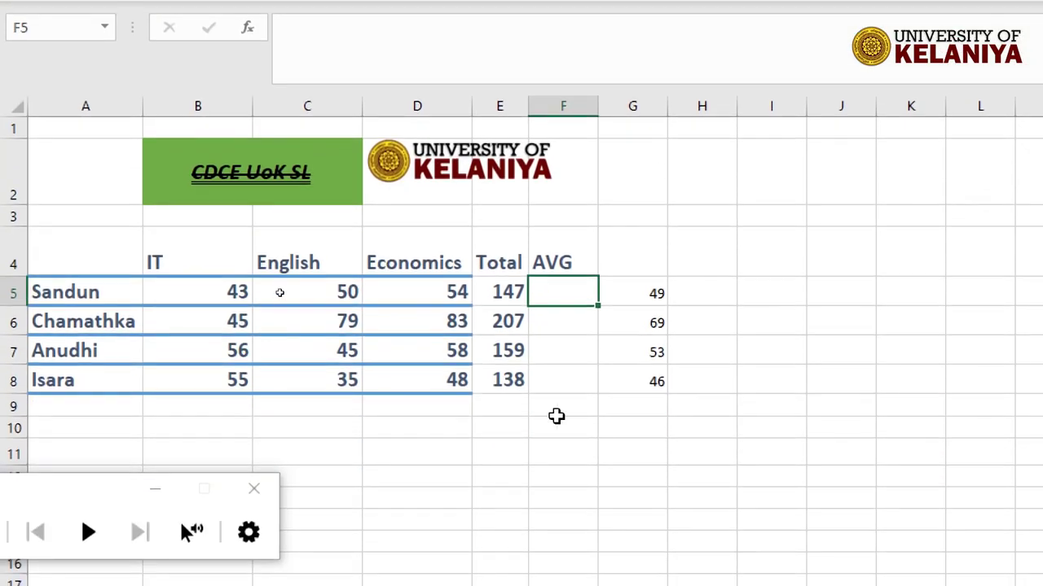
Enter an AVERAGE formula over the marks B5:D5 in cell F5
left_click(559, 493)
left_click(562, 464)
left_click(556, 316)
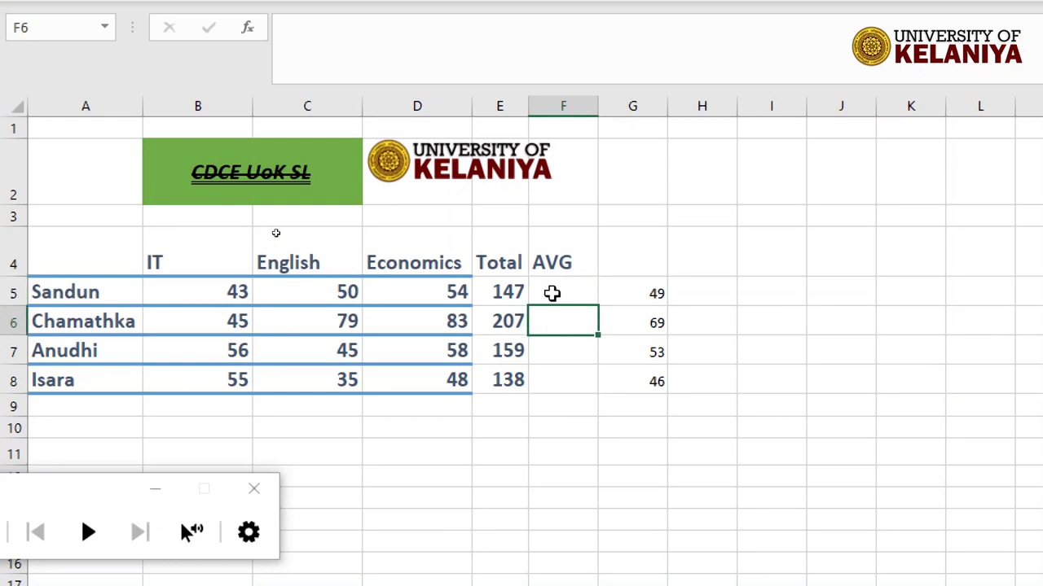
left_click(552, 293)
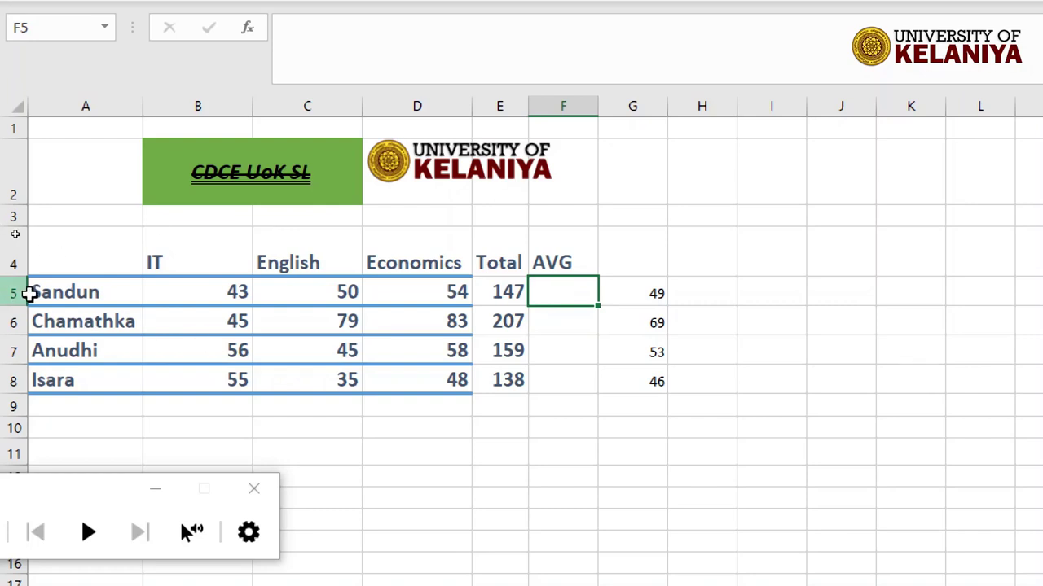
left_click(9, 292)
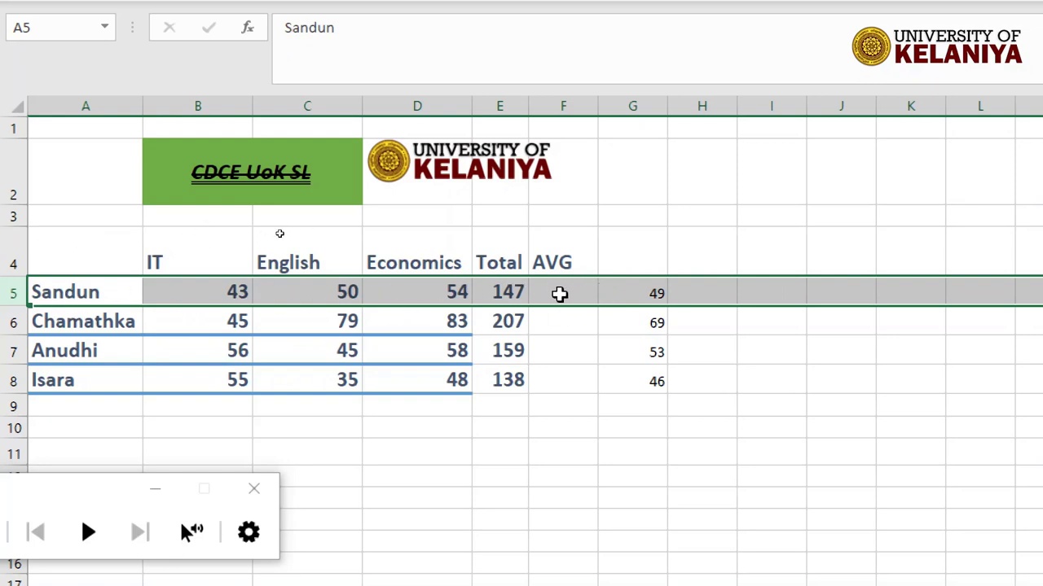
left_click(559, 294)
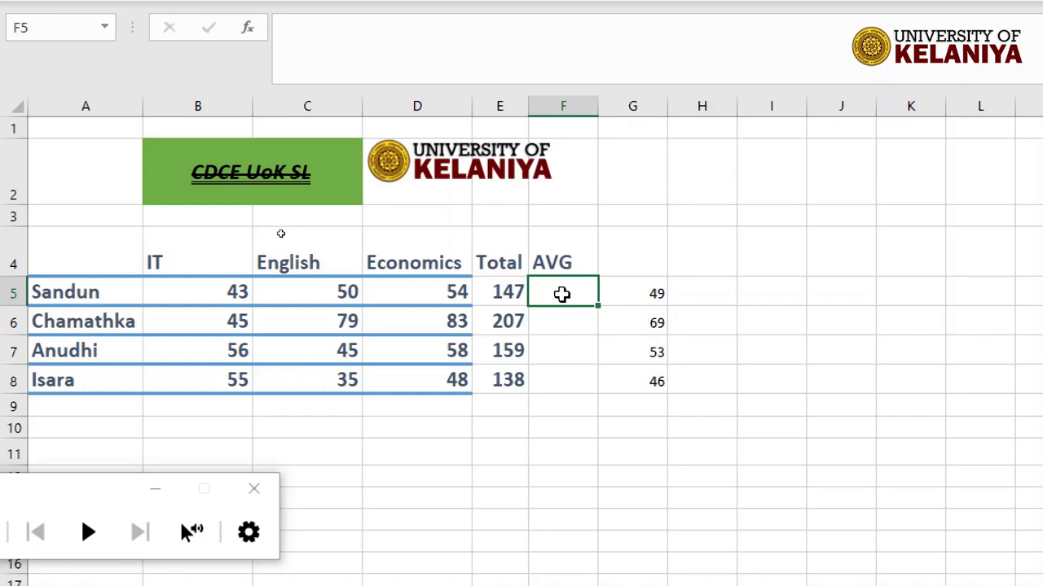
type("=")
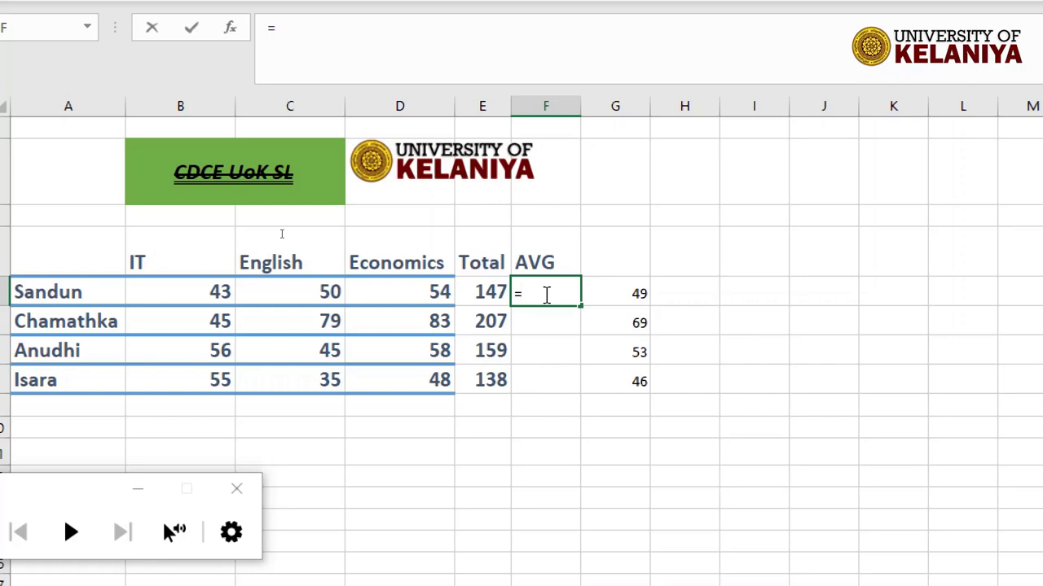
type("a")
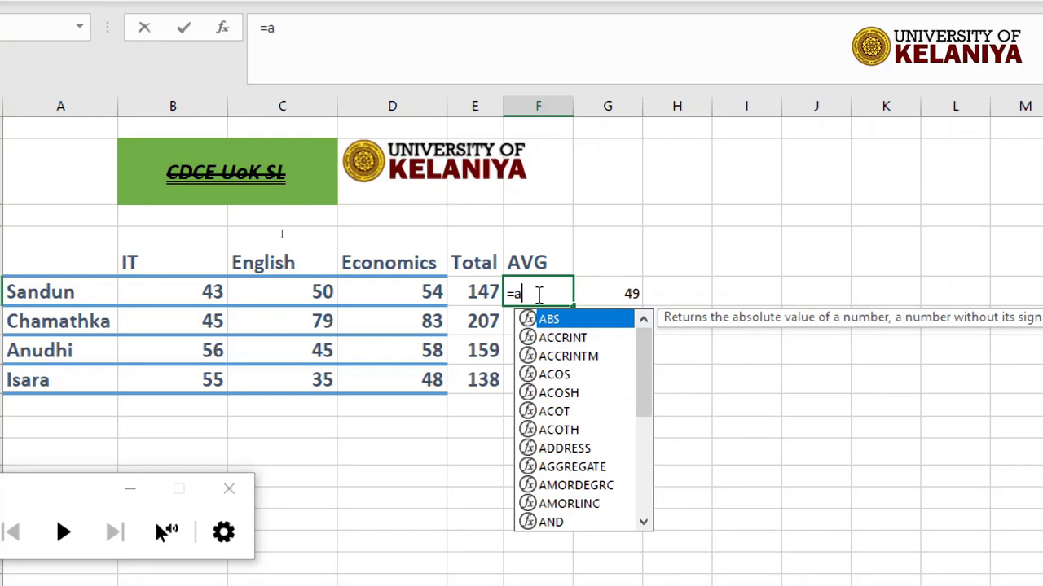
type("v")
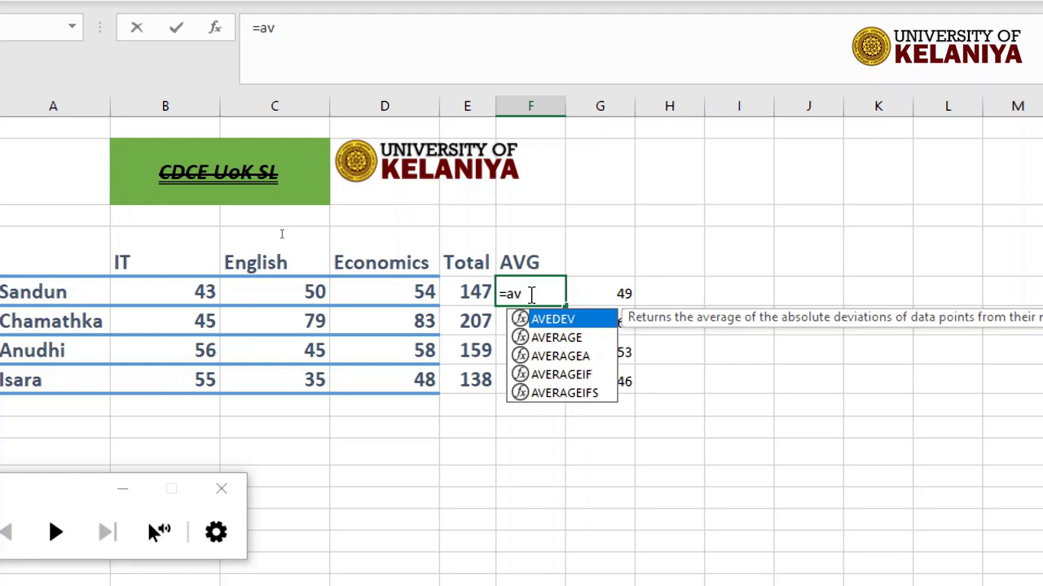
key("Down")
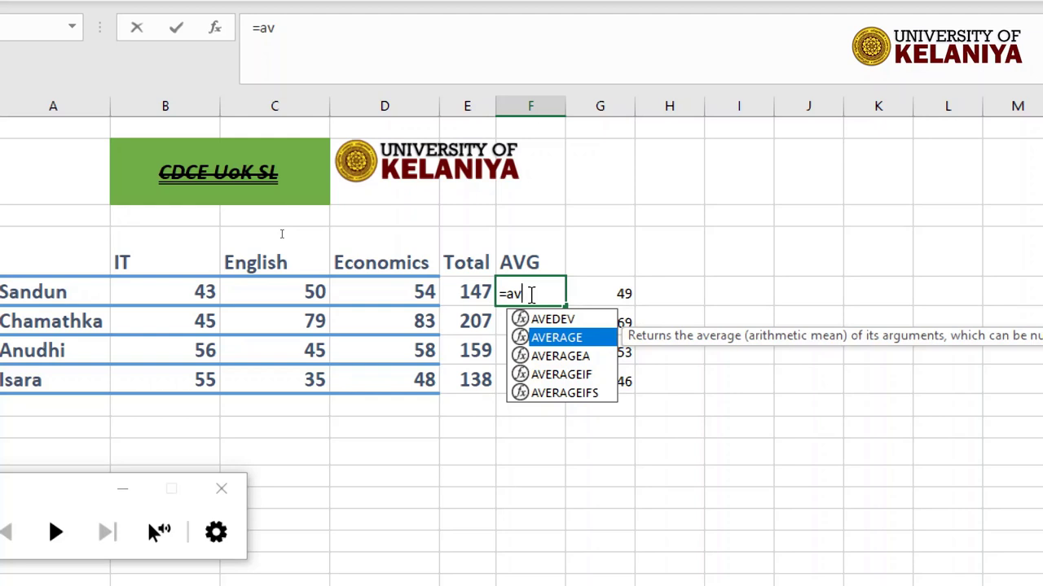
key("Tab")
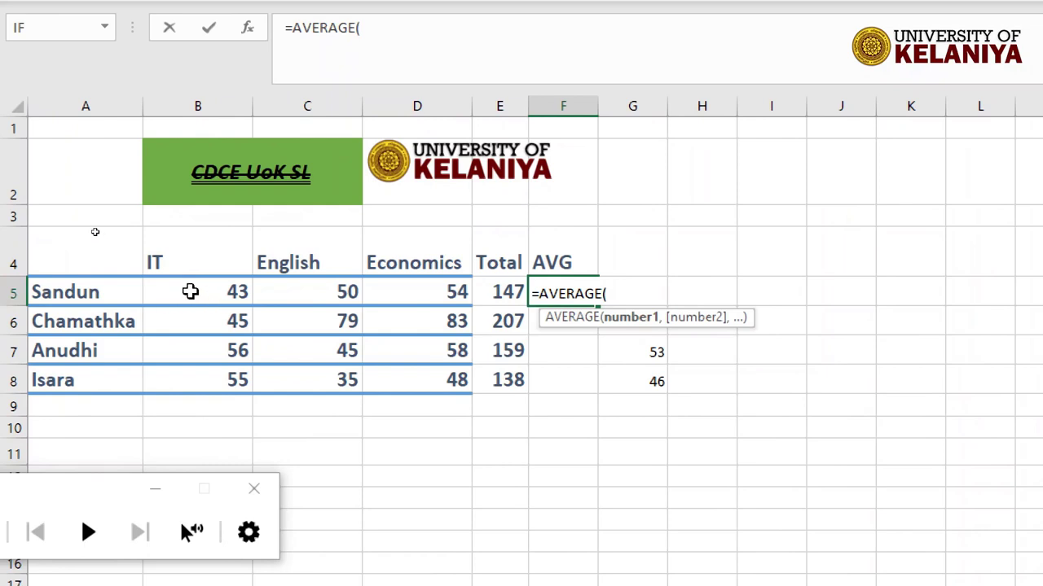
left_click(190, 292)
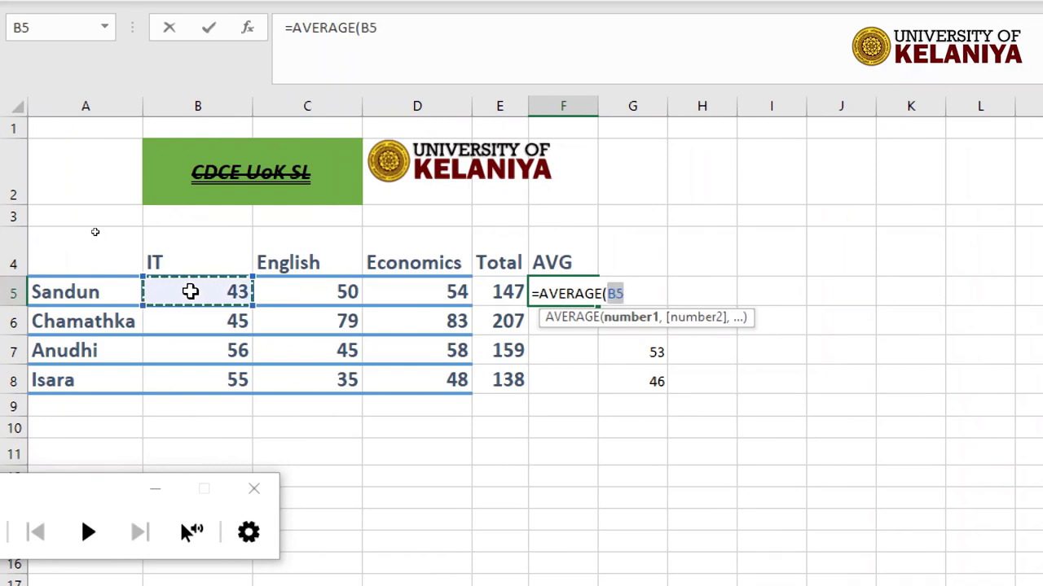
left_click_drag(210, 291, 415, 294)
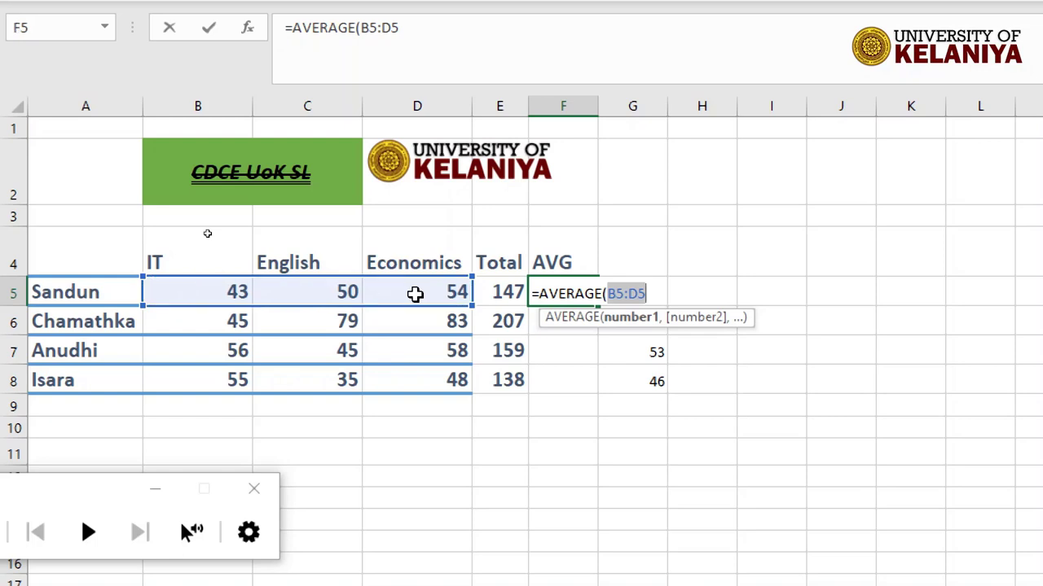
key("Return")
Fix the #NAME? error by re-entering =AVERAGE(B5:D5) in F5, showing 49
key("Up")
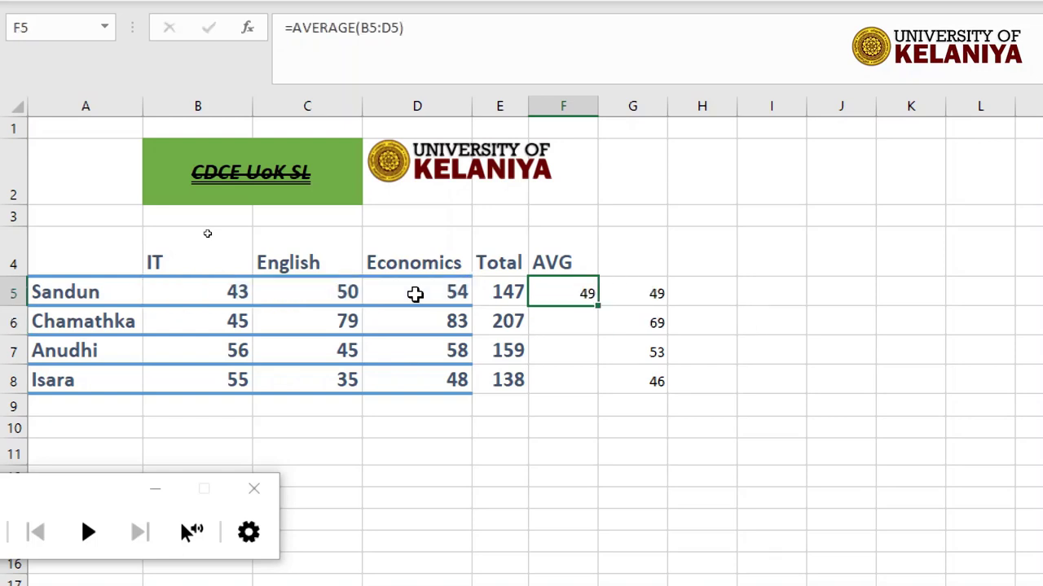
type("=")
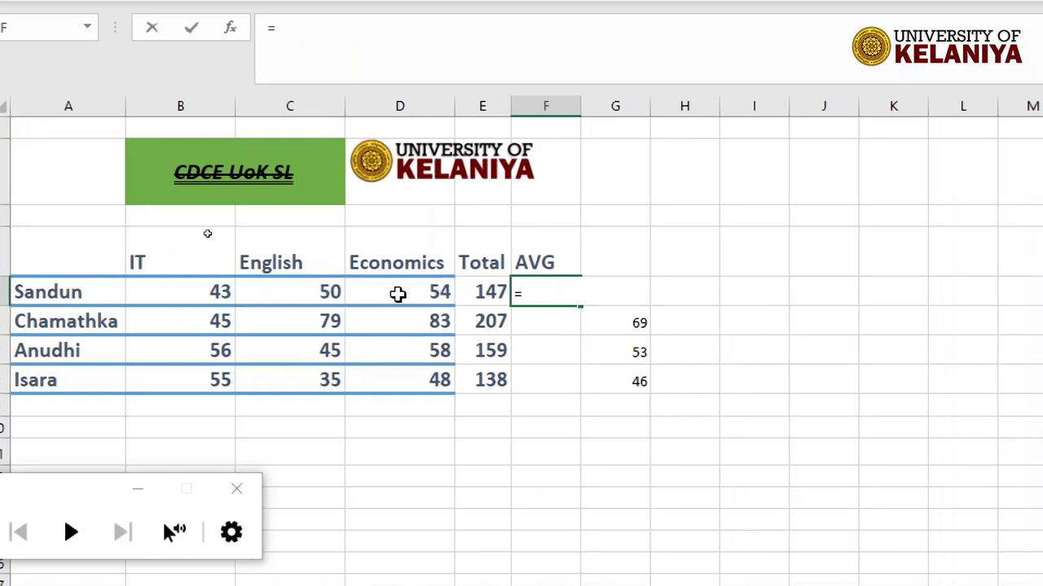
type("av")
key("Down")
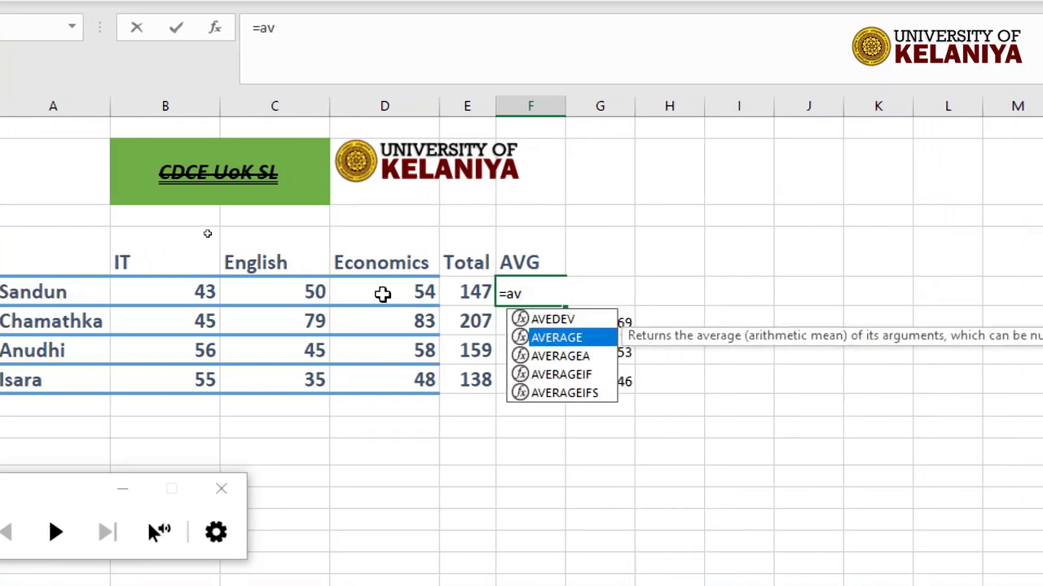
key("Return")
key("Up")
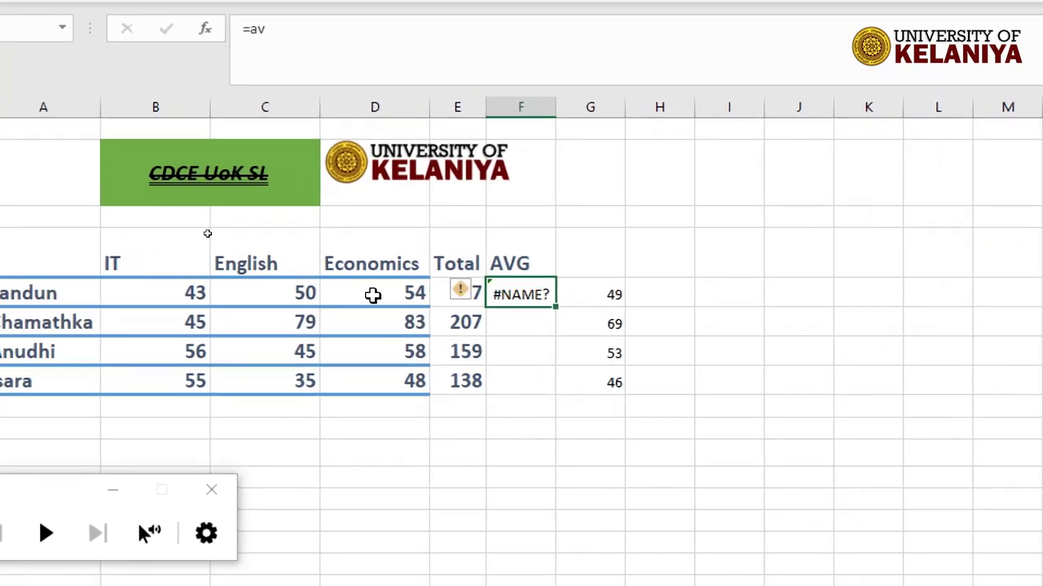
type("=ave")
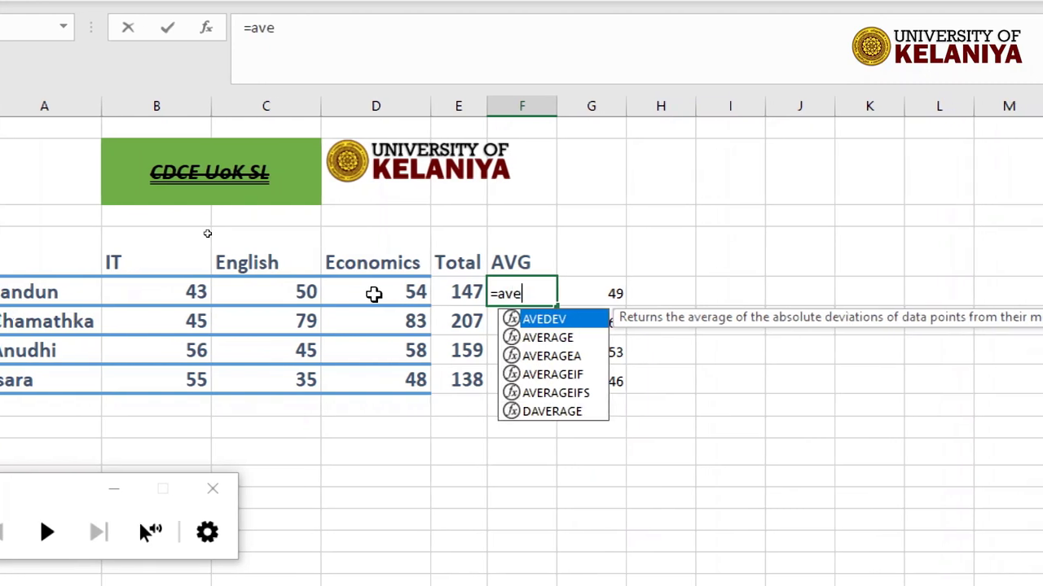
key("Down")
key("Tab")
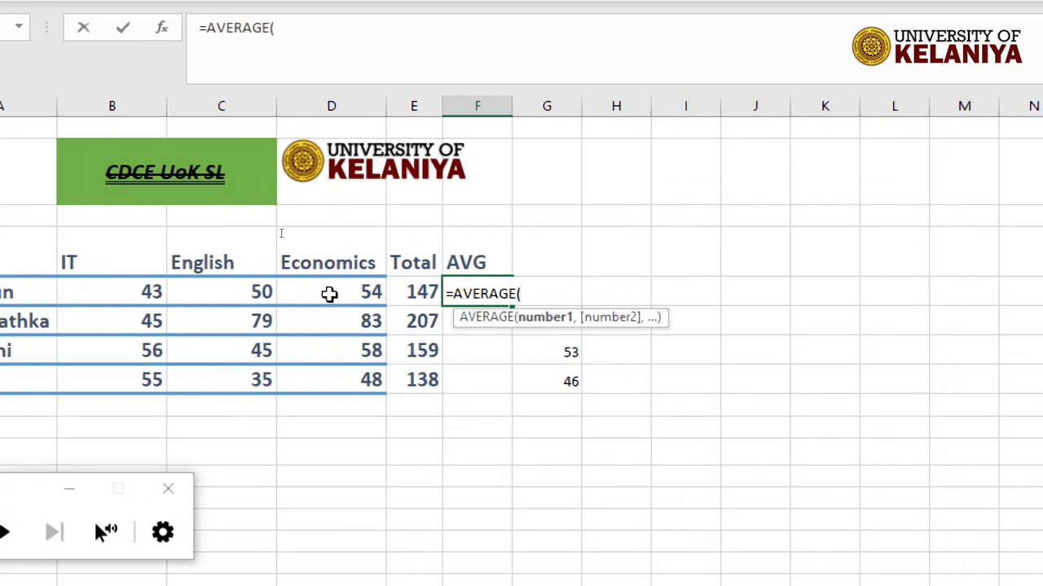
left_click_drag(105, 295, 313, 292)
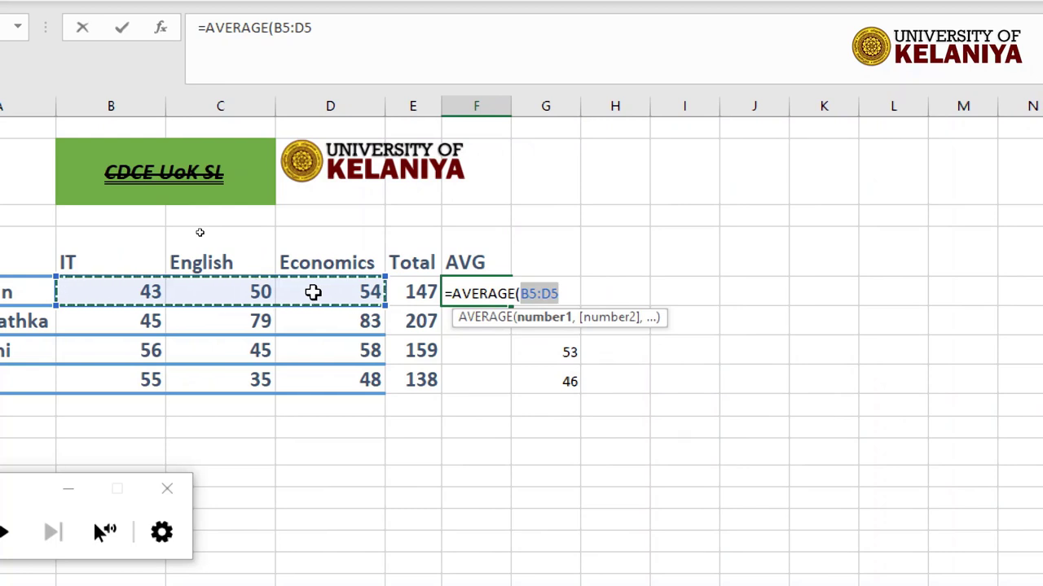
key("Return")
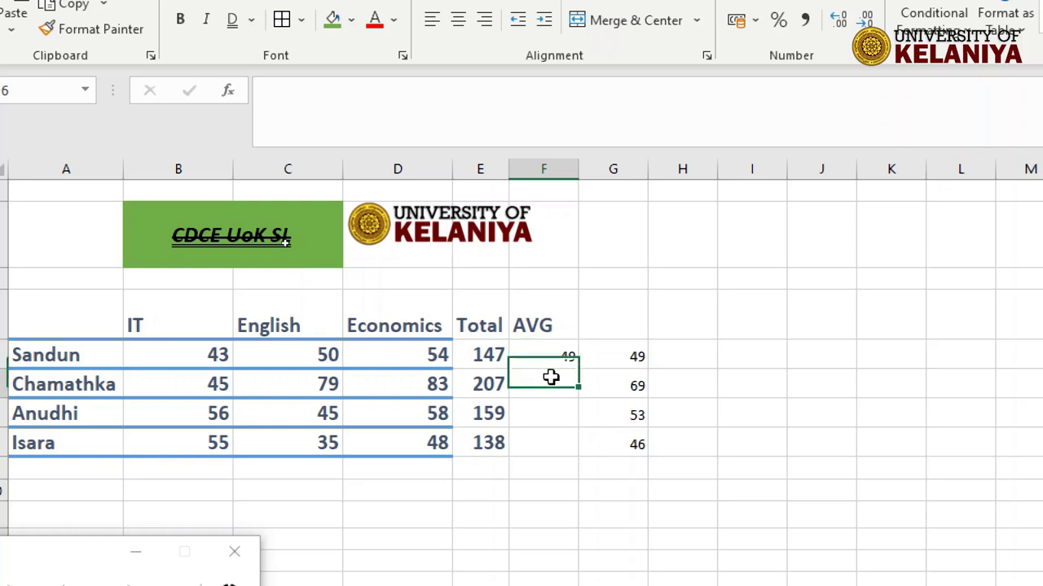
Enter =AVERAGE(B6:D6) in F6 for the second student's average of 69
type("=")
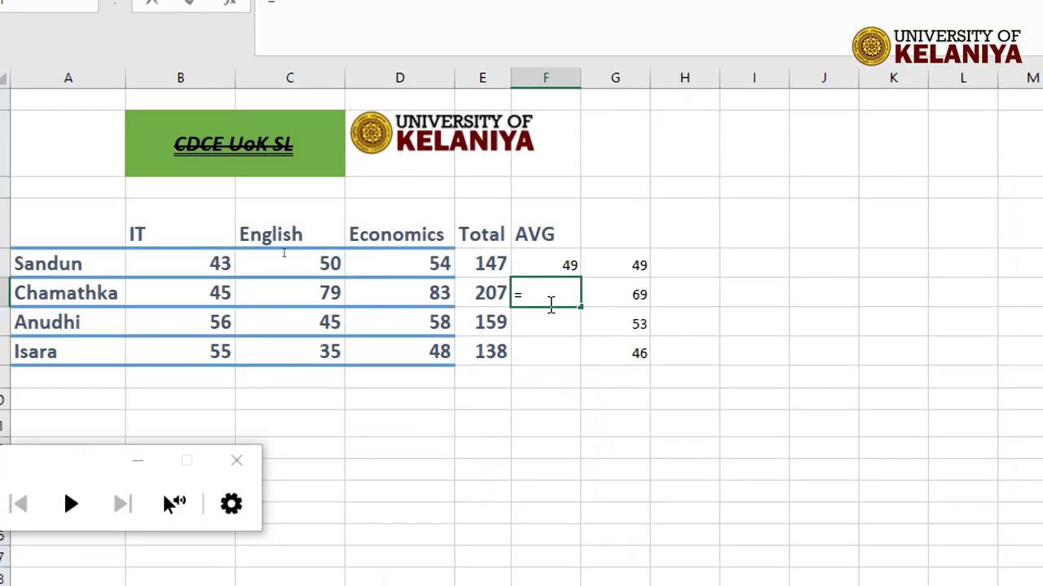
type("ave")
key("Down")
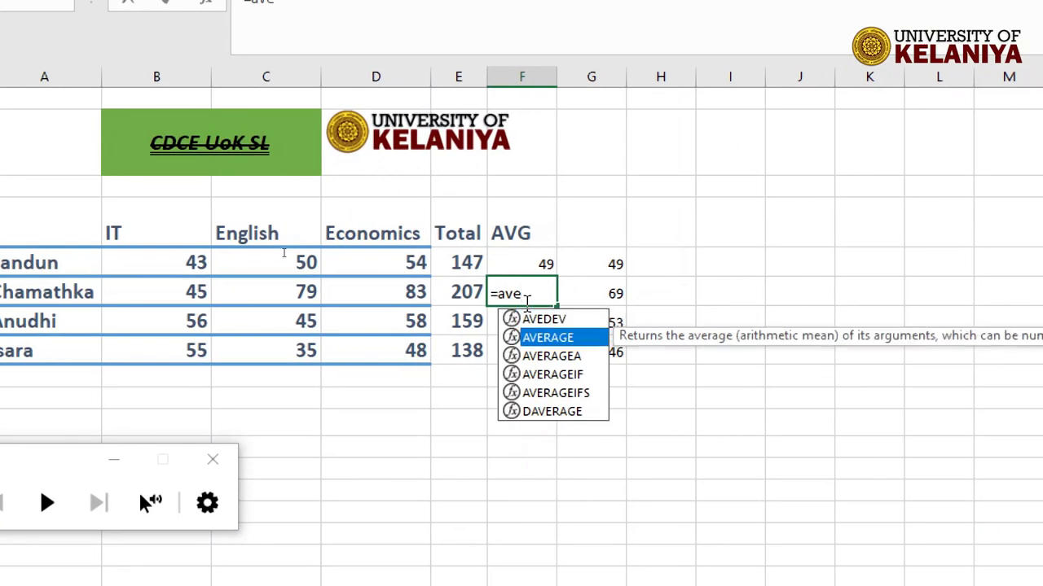
key("Tab")
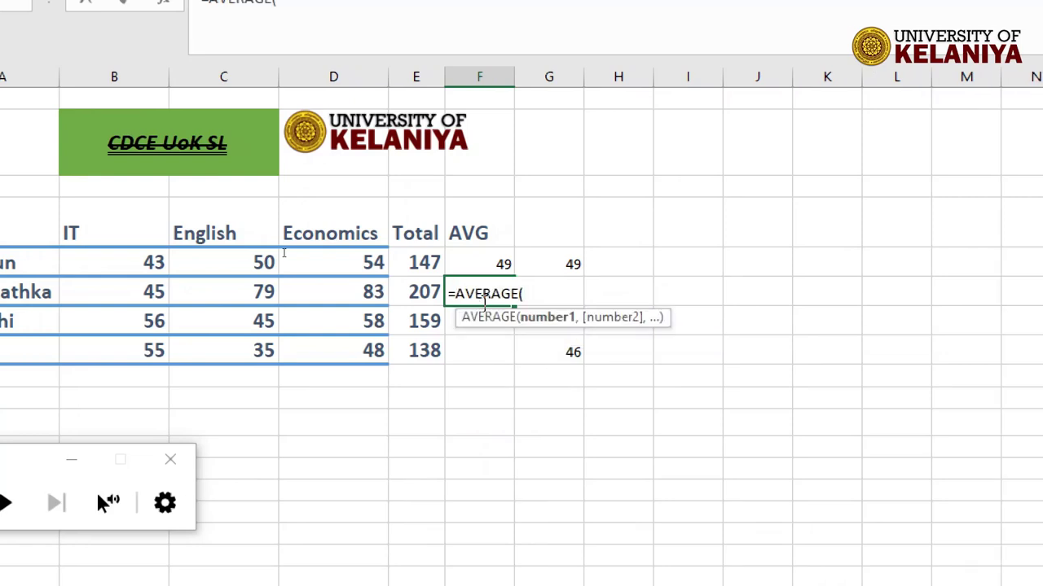
left_click(101, 288)
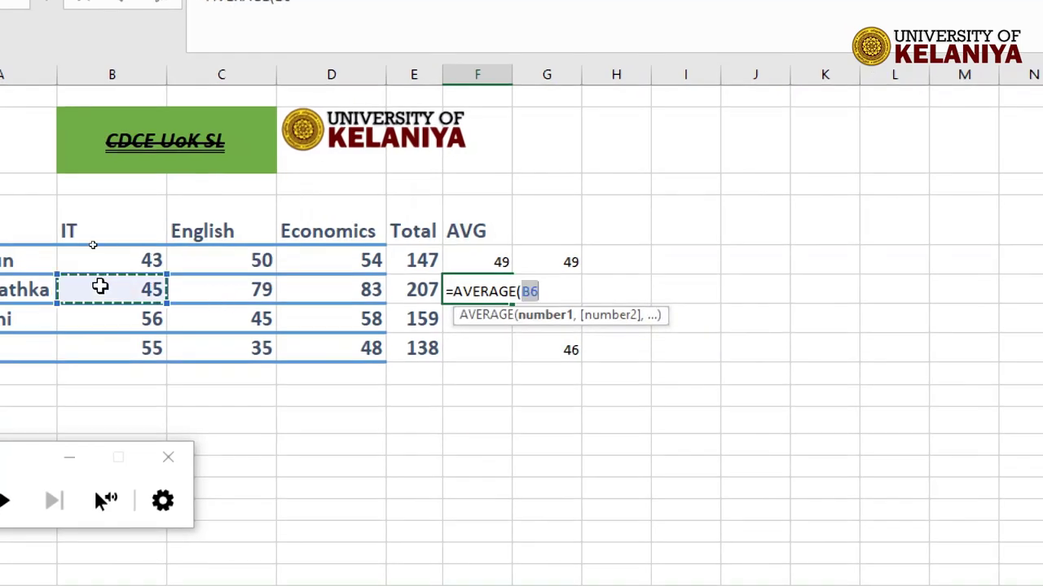
left_click_drag(99, 286, 336, 291)
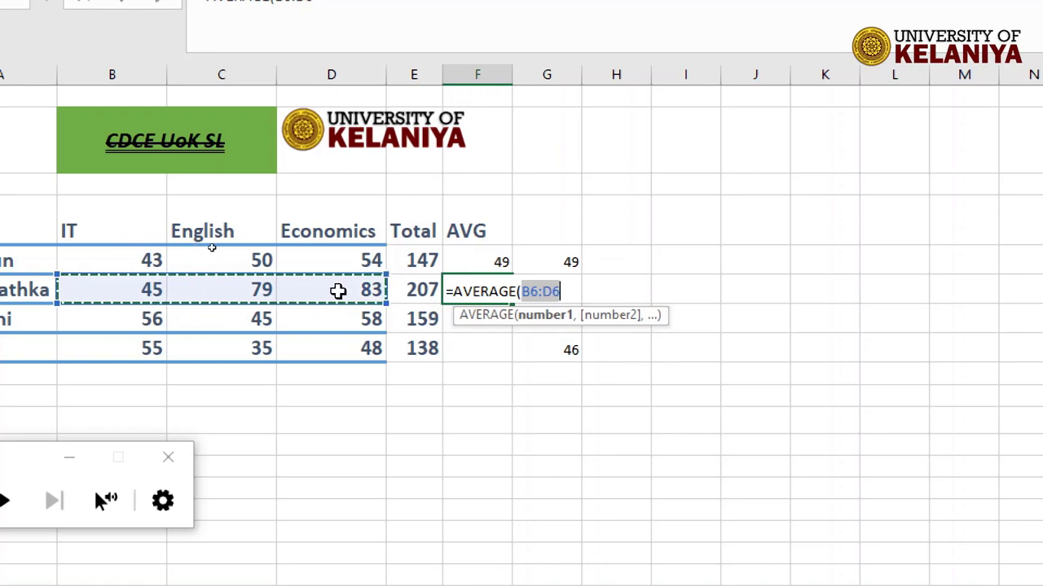
key("Return")
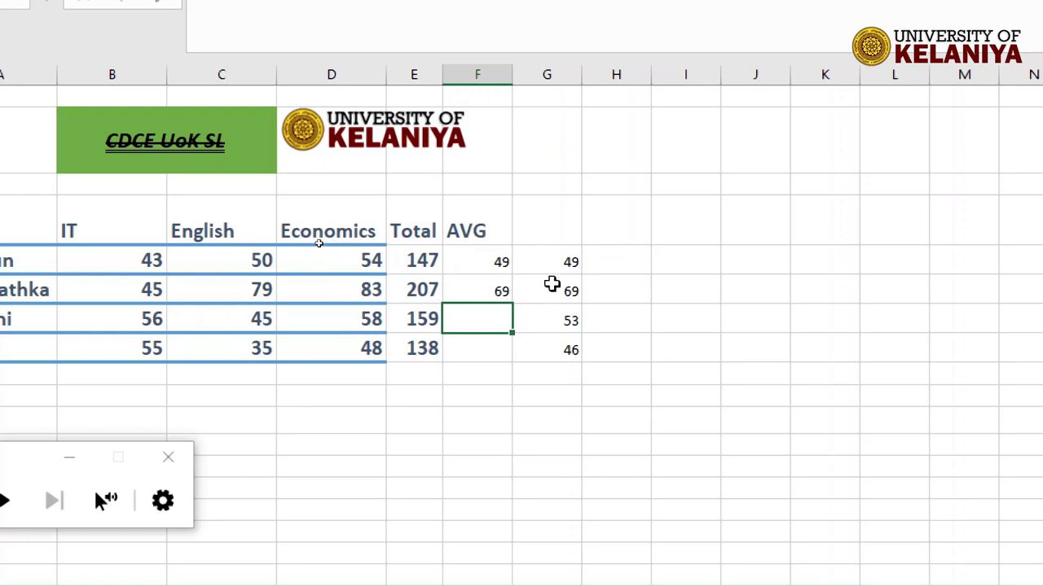
Check the averages in F5 and F6, leaving F6 selected
left_click(552, 285)
left_click(472, 295)
left_click(551, 263)
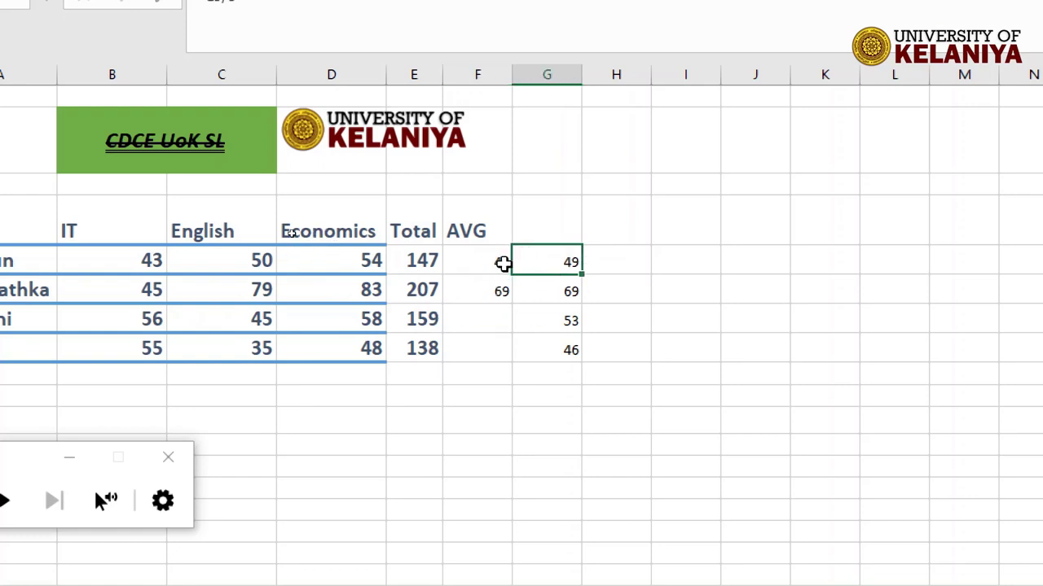
left_click(488, 263)
left_click(487, 295)
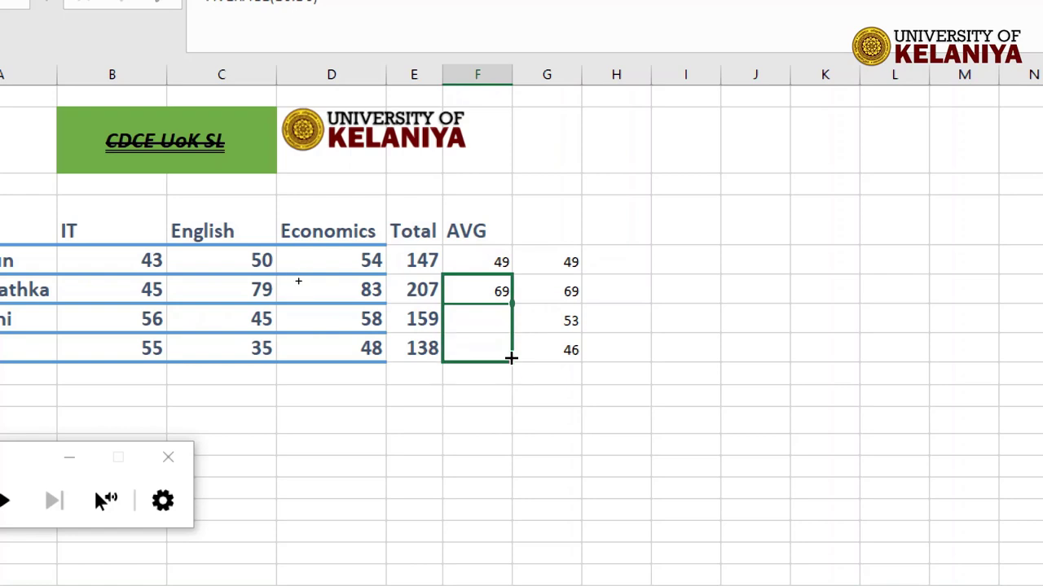
Fill the average down to F8 and copy Total cell E5's formatting onto F5:F8
left_click_drag(510, 305, 505, 359)
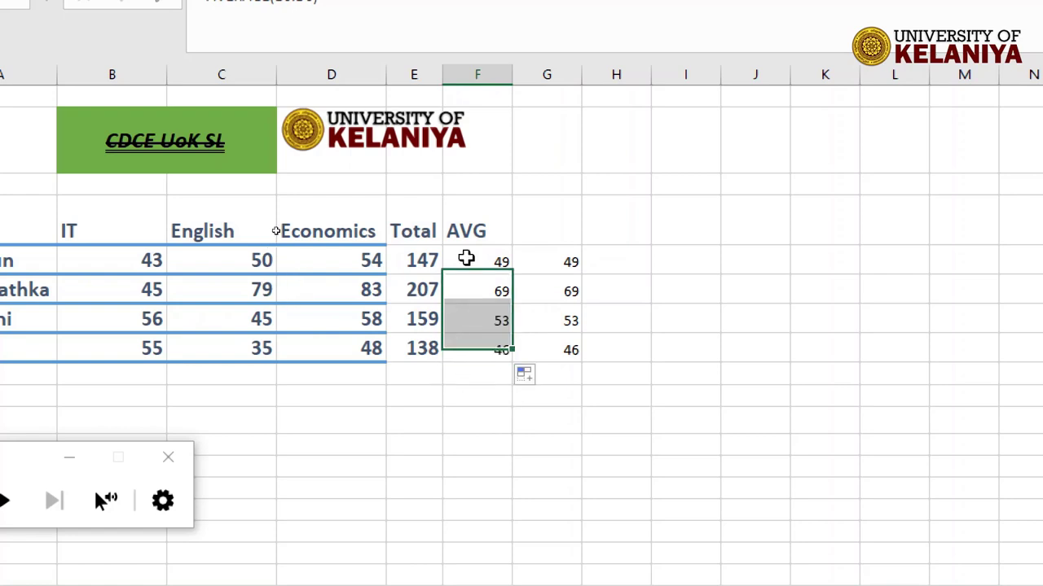
left_click(466, 260)
left_click(414, 263)
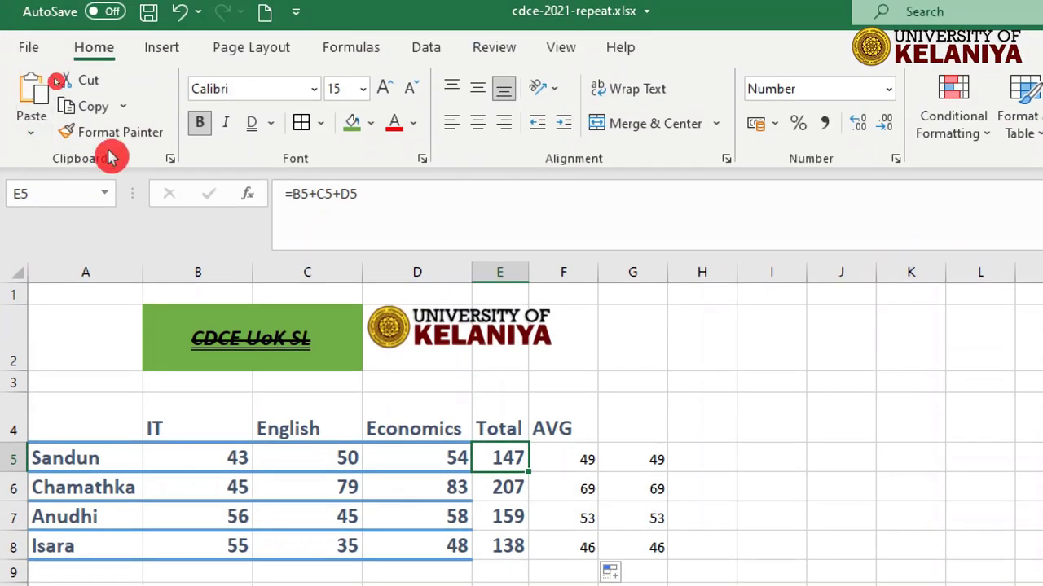
left_click(114, 135)
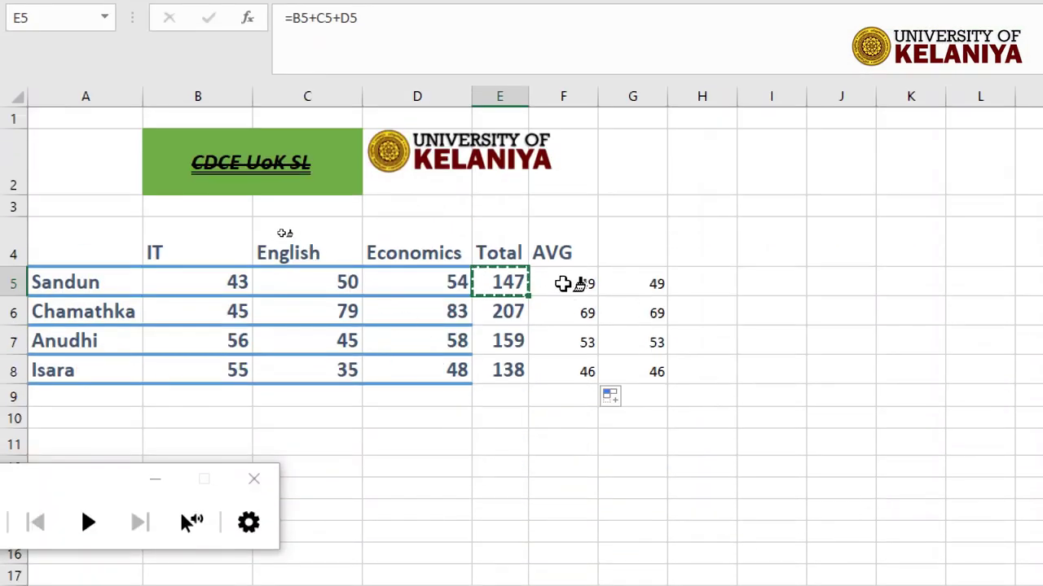
left_click_drag(562, 282, 553, 373)
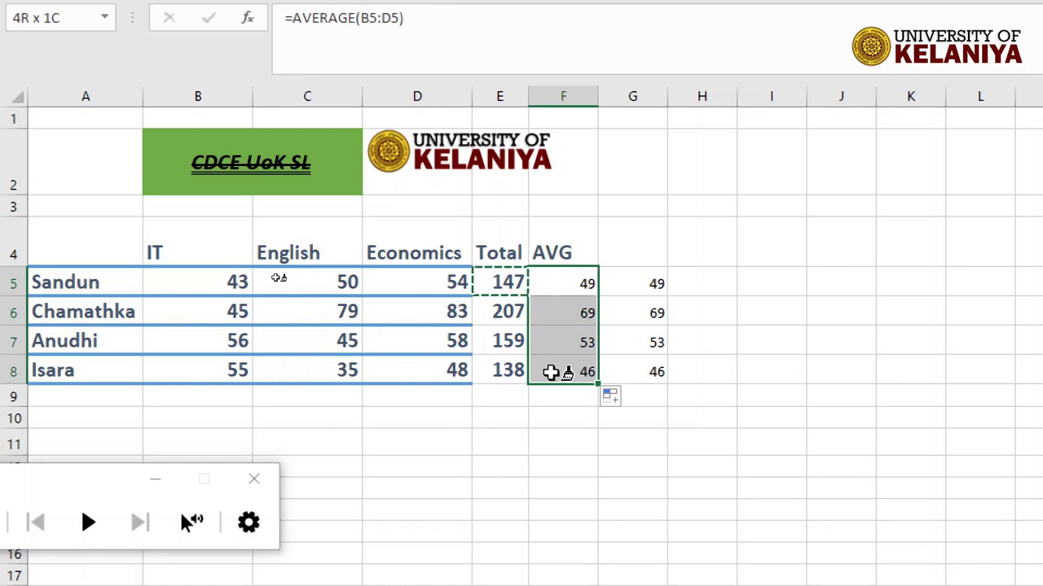
left_click(573, 452)
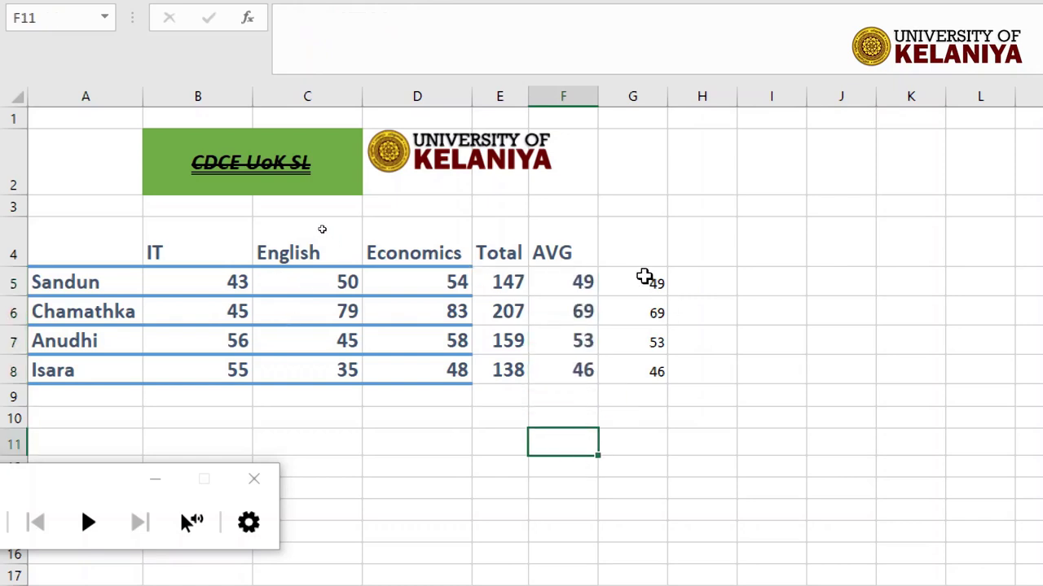
Clear the spare /3 values from G5:G8
left_click_drag(643, 277, 644, 372)
key("BackSpace")
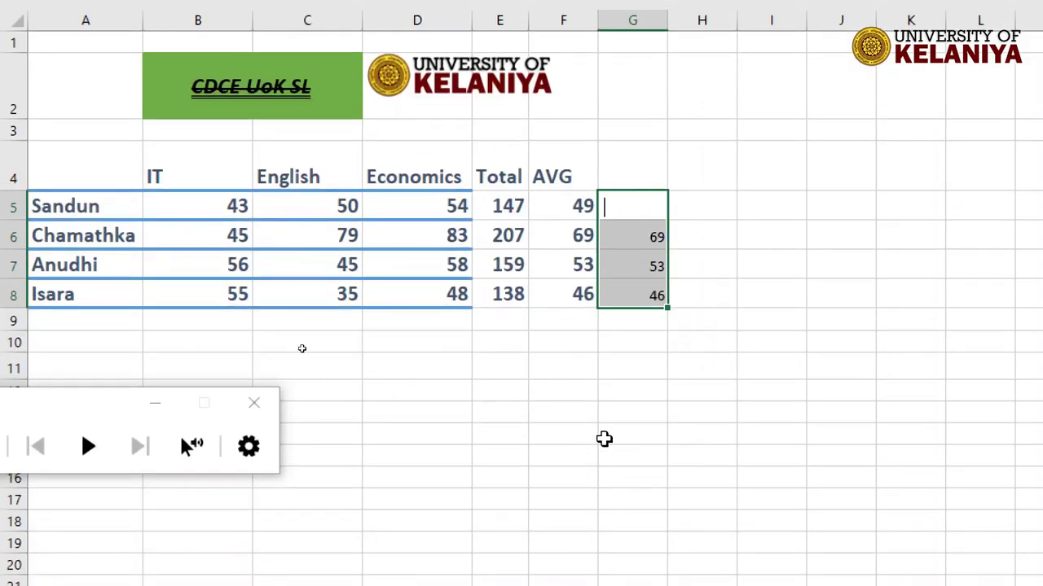
left_click(675, 376)
left_click(644, 235)
key("BackSpace")
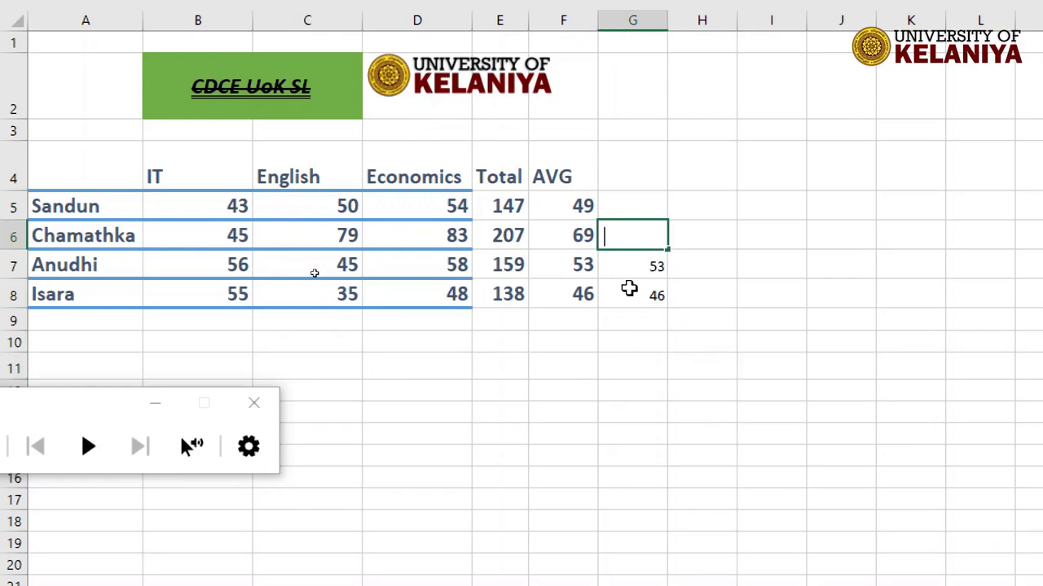
left_click(626, 265)
key("BackSpace")
left_click(643, 297)
key("BackSpace")
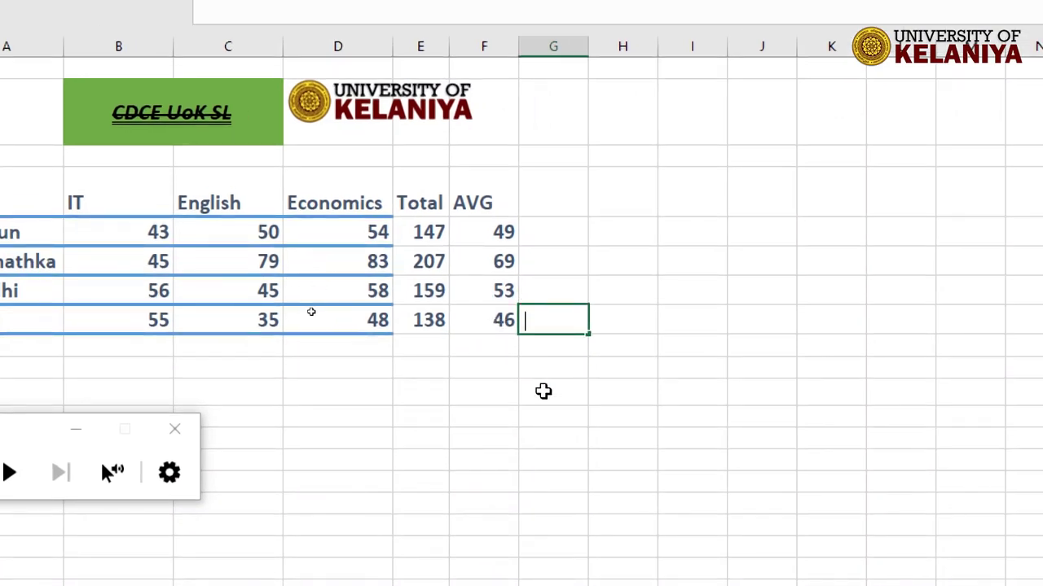
left_click(543, 390)
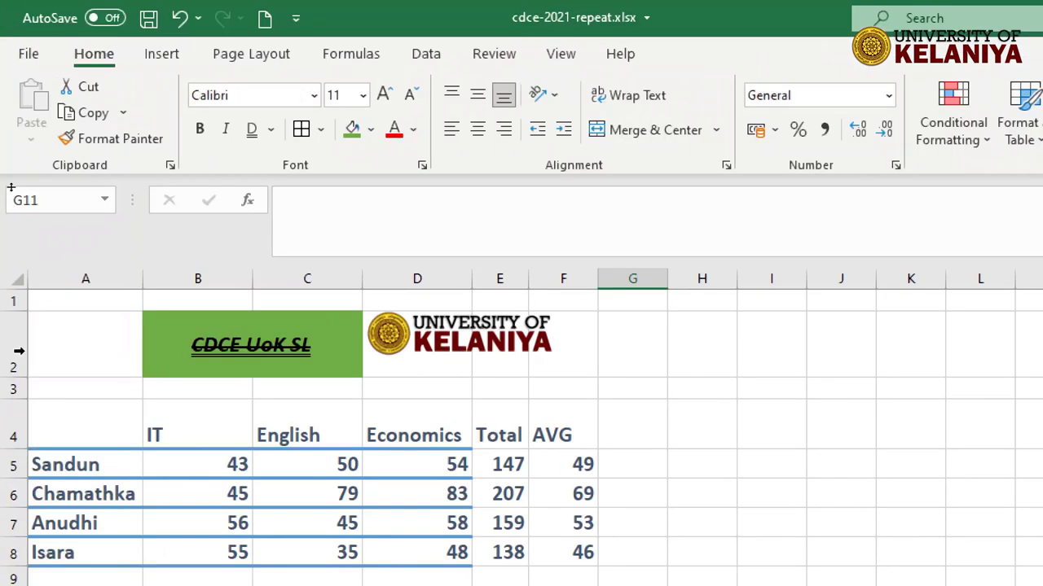
Verify the averages in F5:F8 read 49, 69, 53 and 46
left_click(552, 100)
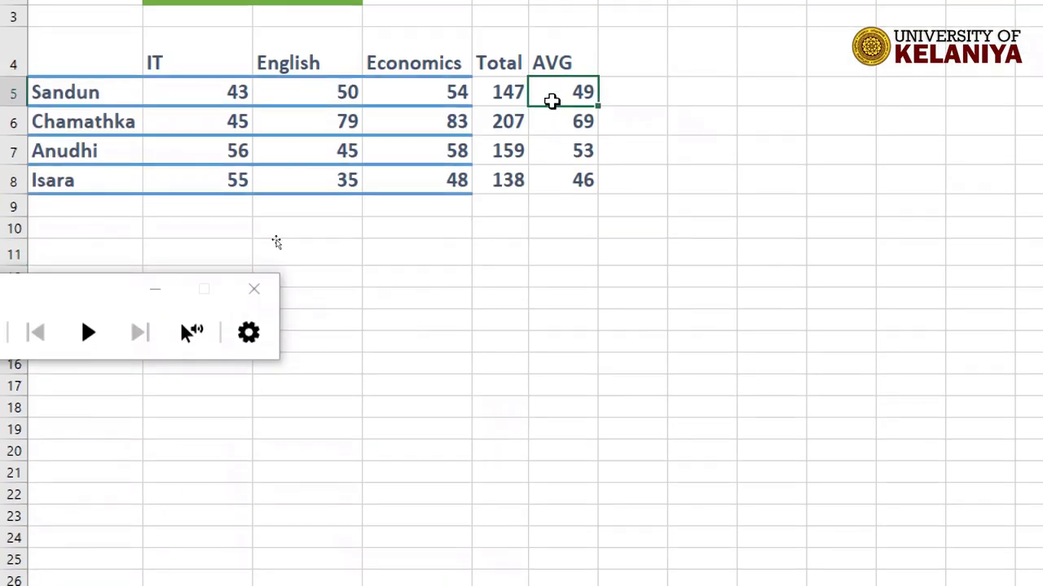
left_click(562, 130)
left_click(565, 155)
left_click(572, 186)
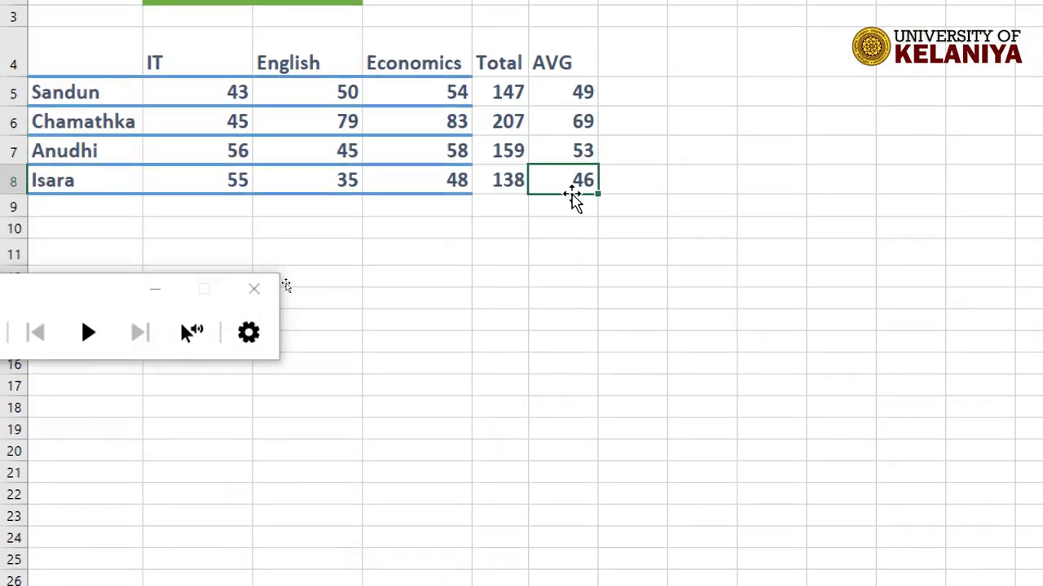
left_click(553, 98)
left_click(554, 127)
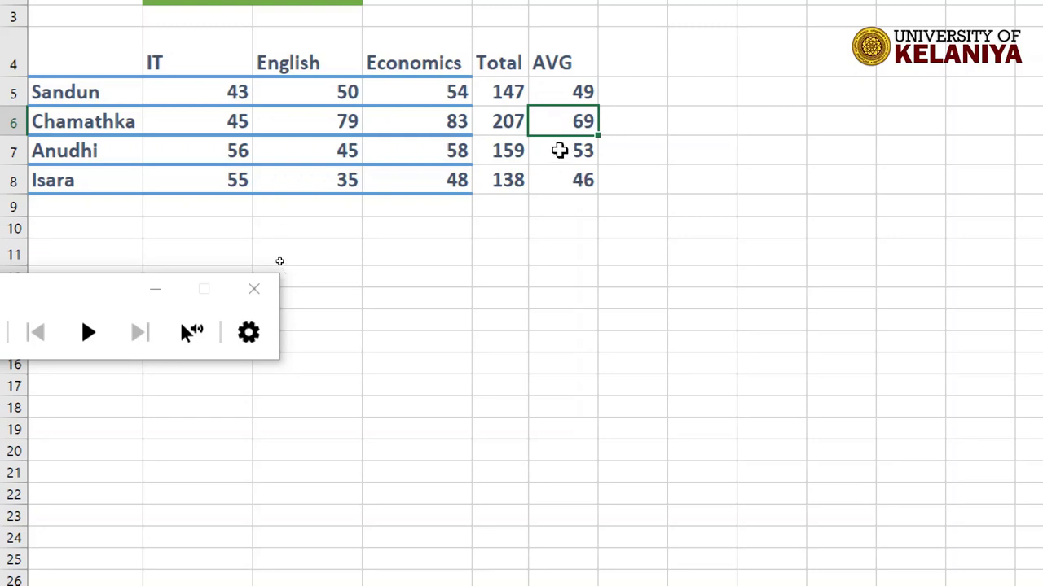
left_click(559, 151)
left_click(544, 183)
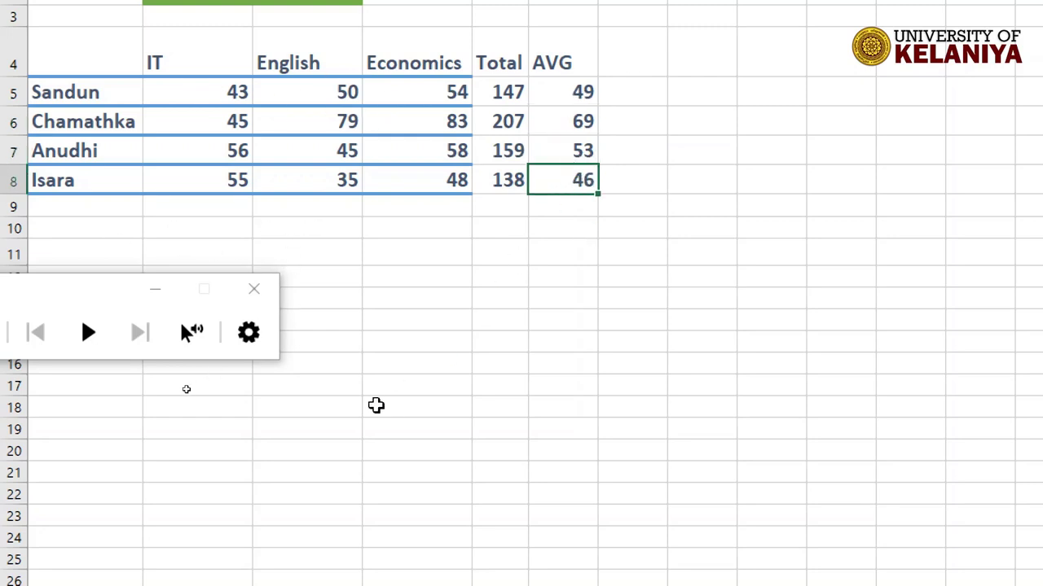
scroll(49, 538, "down", 1)
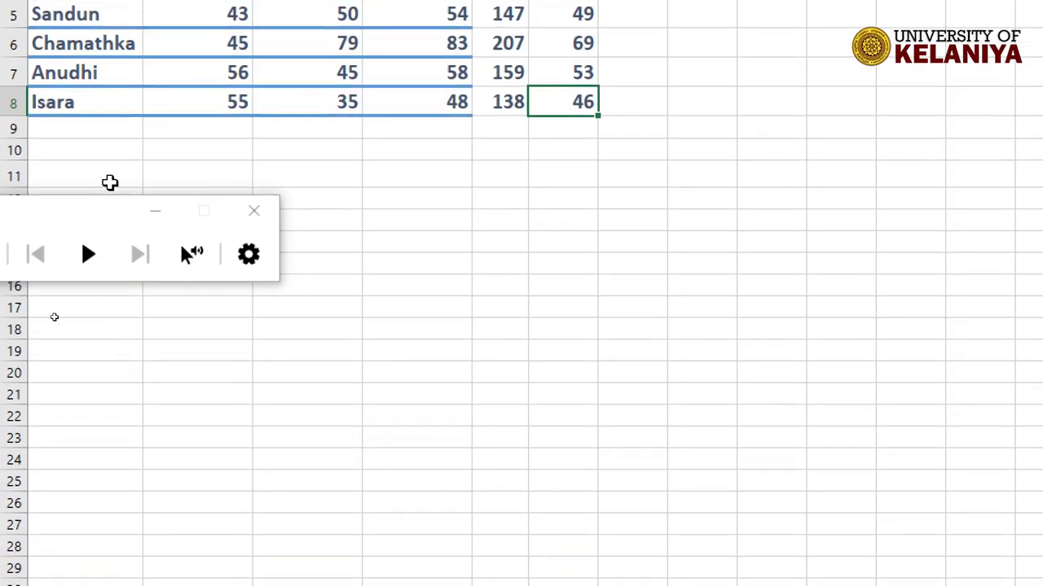
mouse_move(100, 211)
left_mouse_down()
mouse_move(130, 344)
mouse_move(128, 508)
left_mouse_up()
scroll(188, 163, "up", 2)
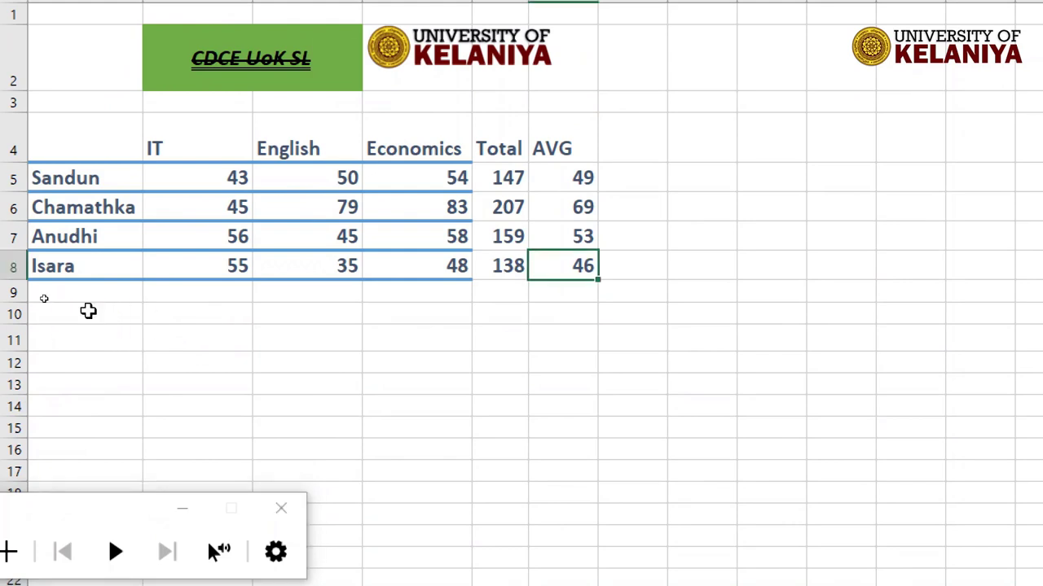
Enter the label 'Maximum' in A10 and make it bold
left_click(88, 311)
type("M")
type("aximum")
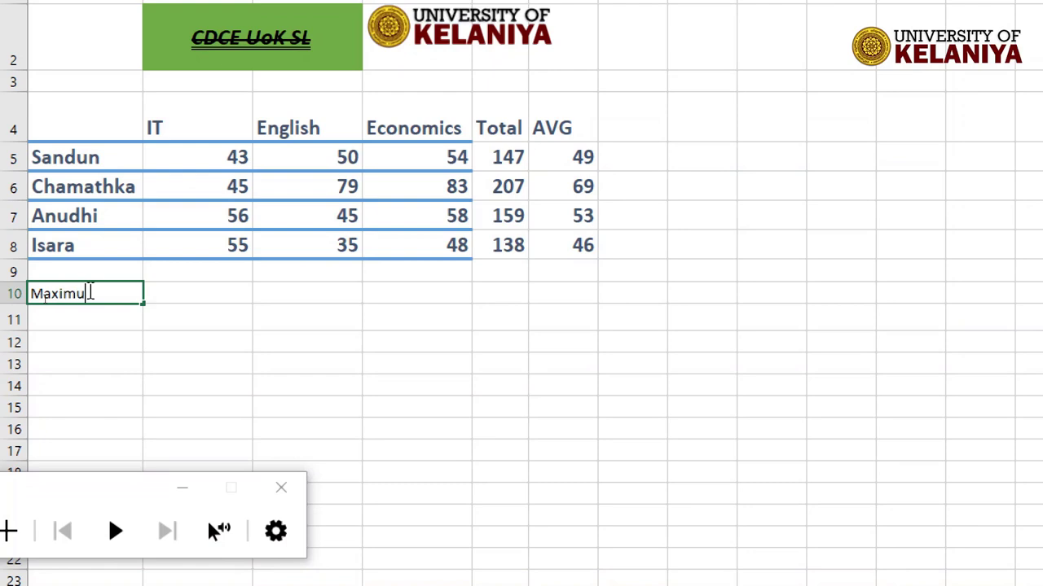
left_click(183, 322)
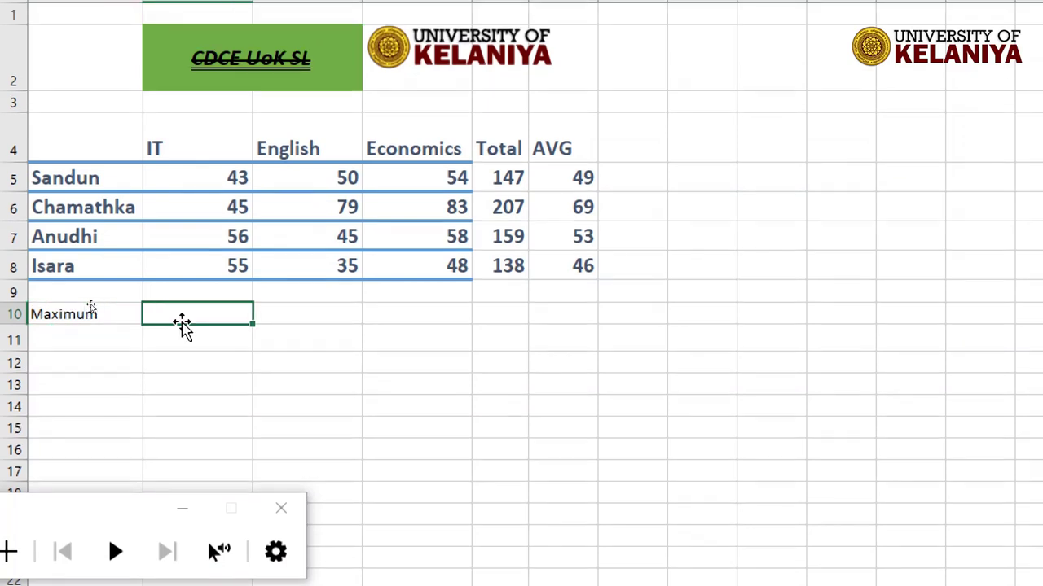
left_click(98, 314)
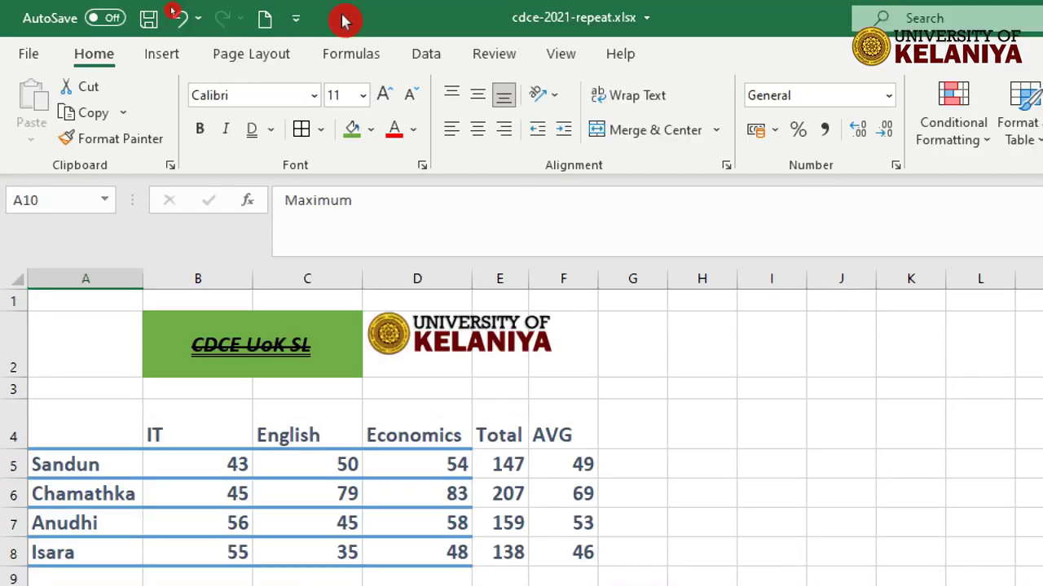
left_click(200, 128)
left_click(189, 429)
type("=")
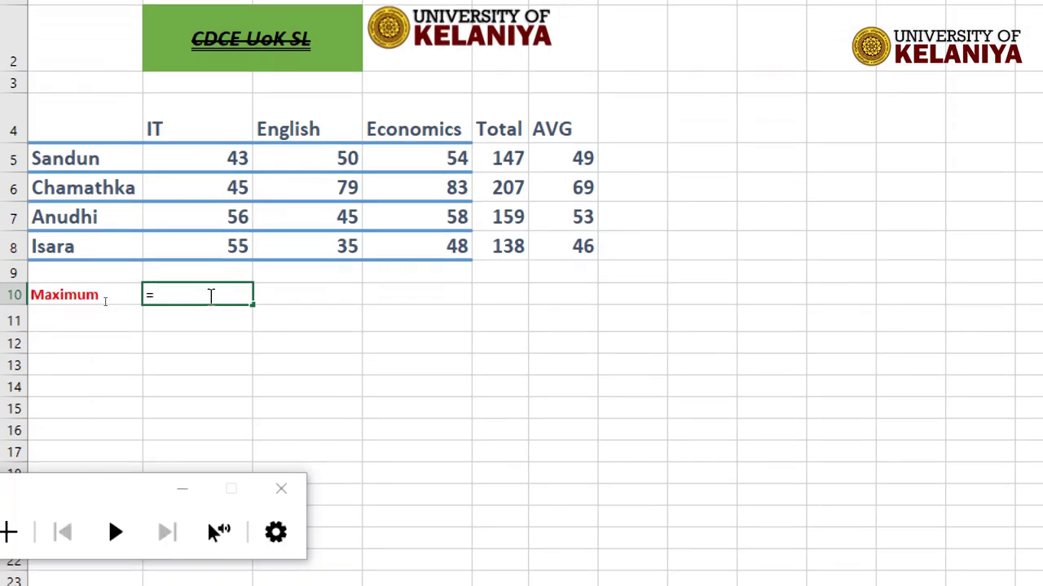
Enter =MAX(B5:B8) in B10 to show 56, then start a formula in C10
type("ma")
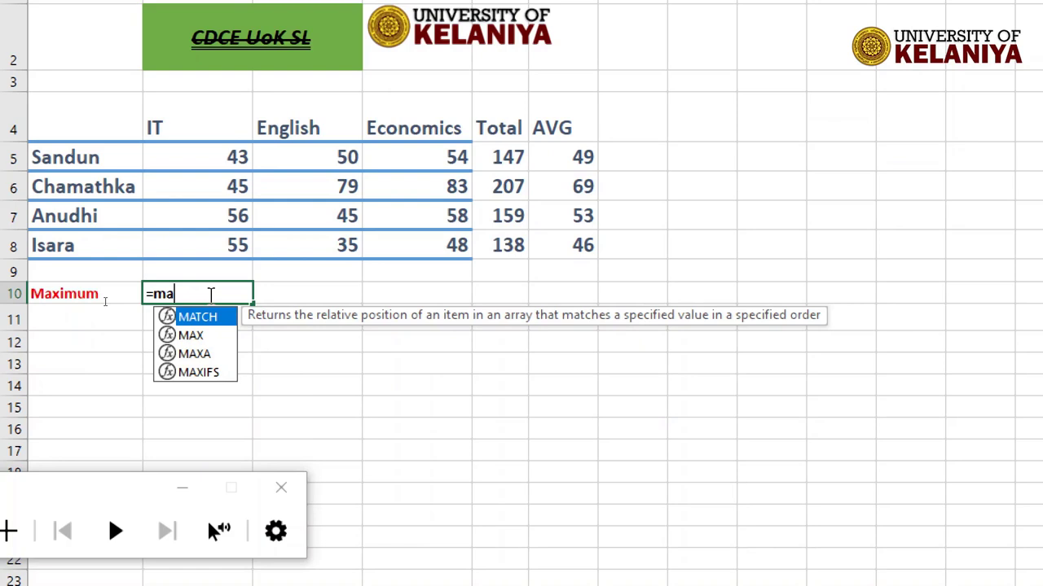
type("x")
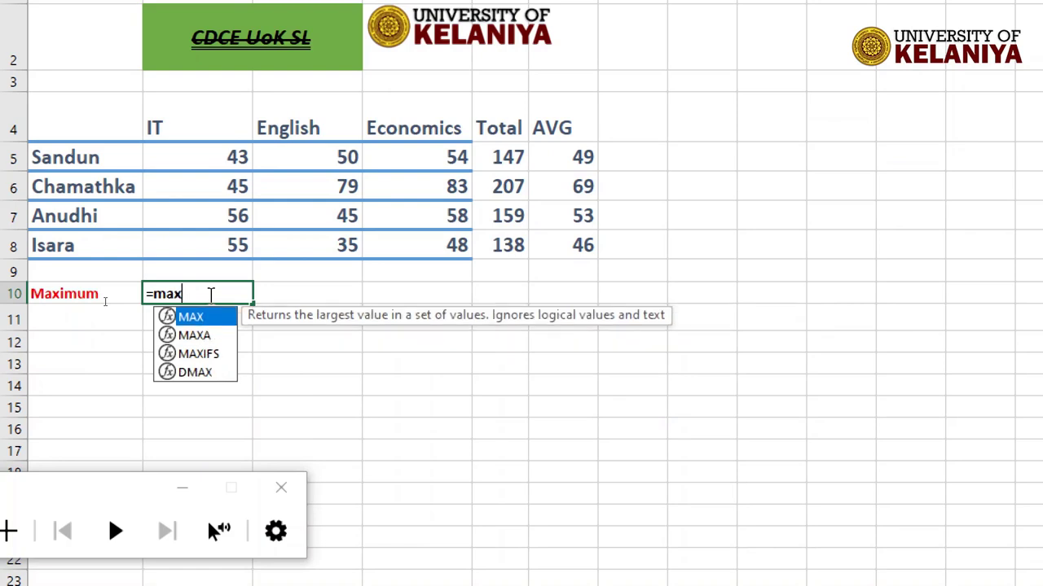
key("Tab")
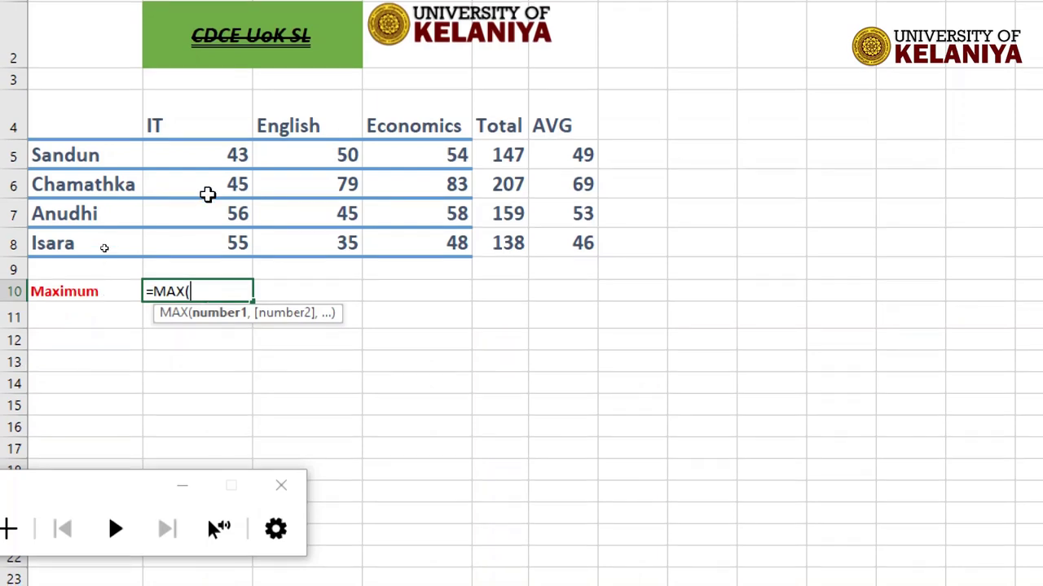
left_click_drag(205, 150, 217, 244)
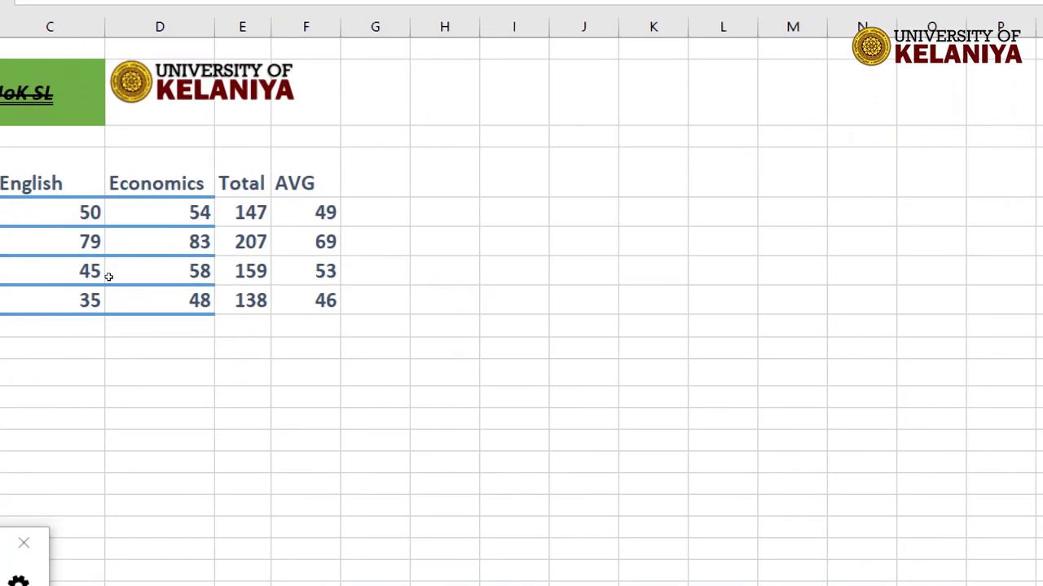
key("Return")
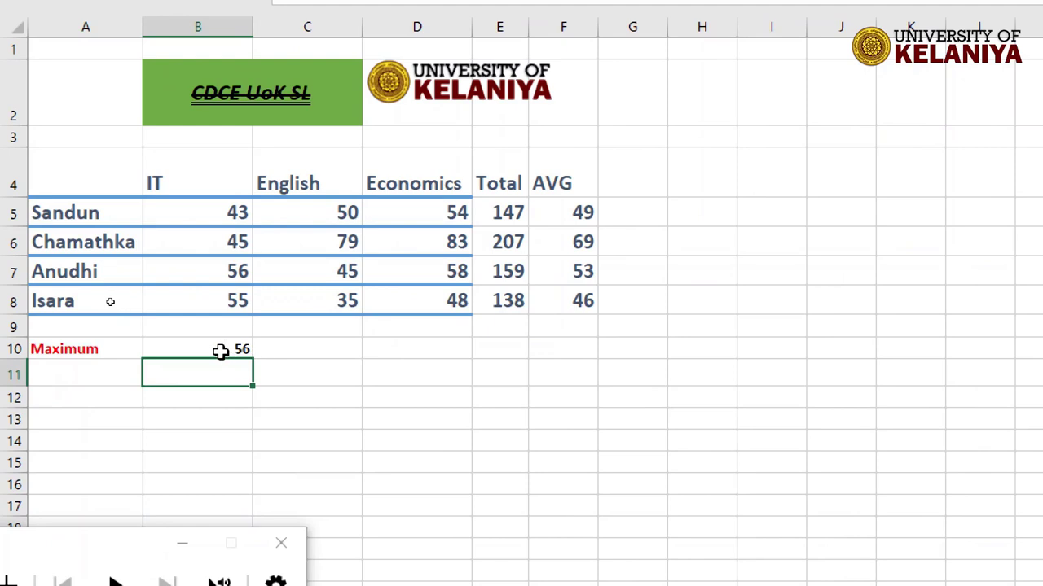
left_click(221, 351)
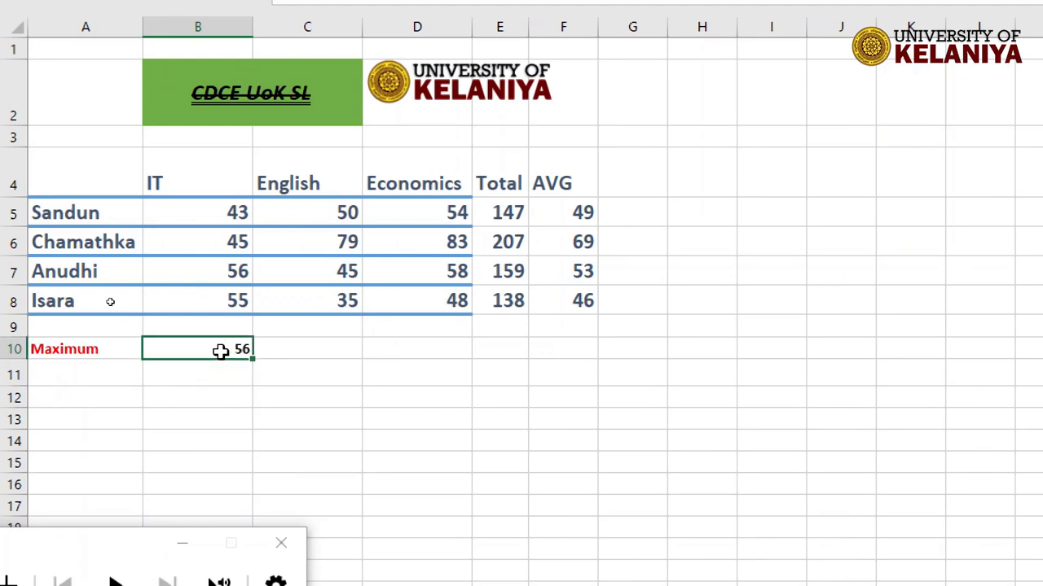
left_click(328, 349)
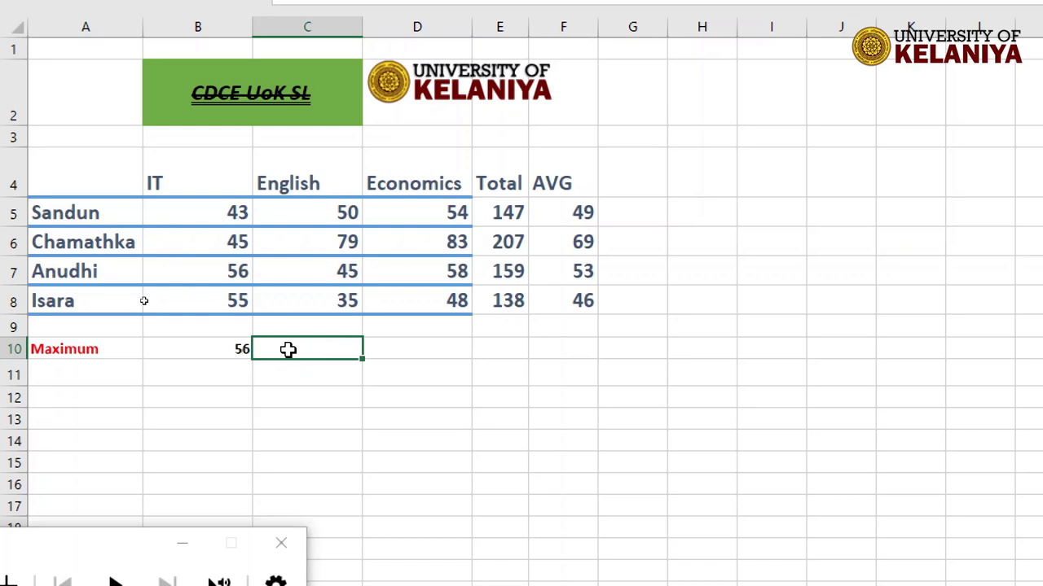
type("=")
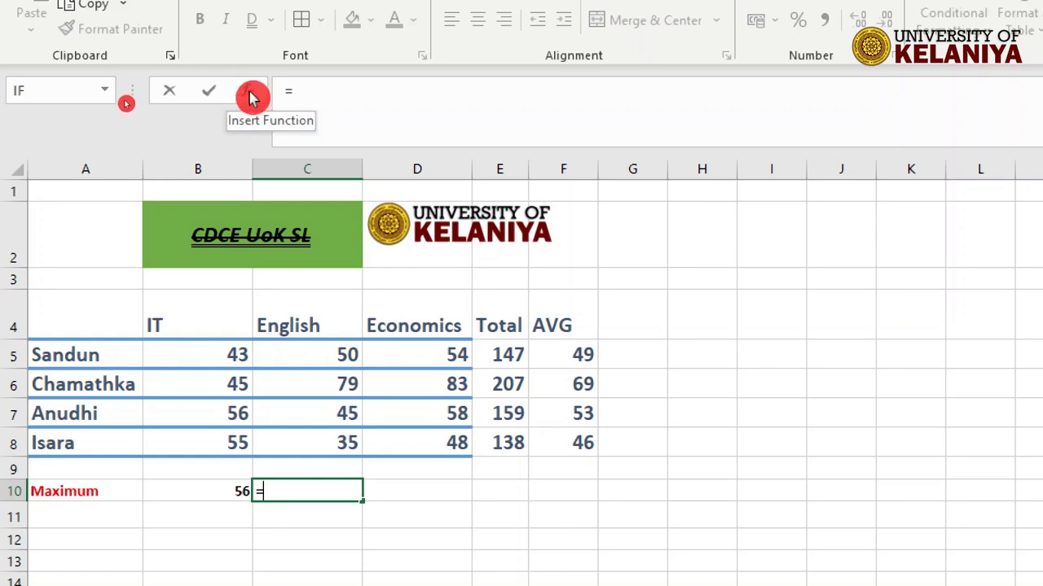
Open the Insert Function dialog and search for 'max'
left_click(252, 97)
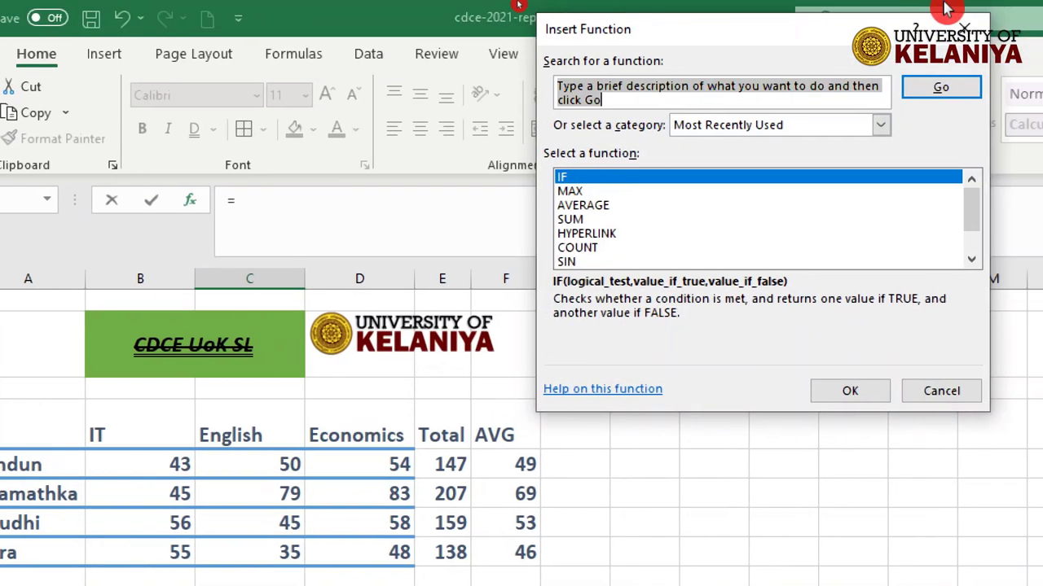
left_click_drag(814, 33, 485, 116)
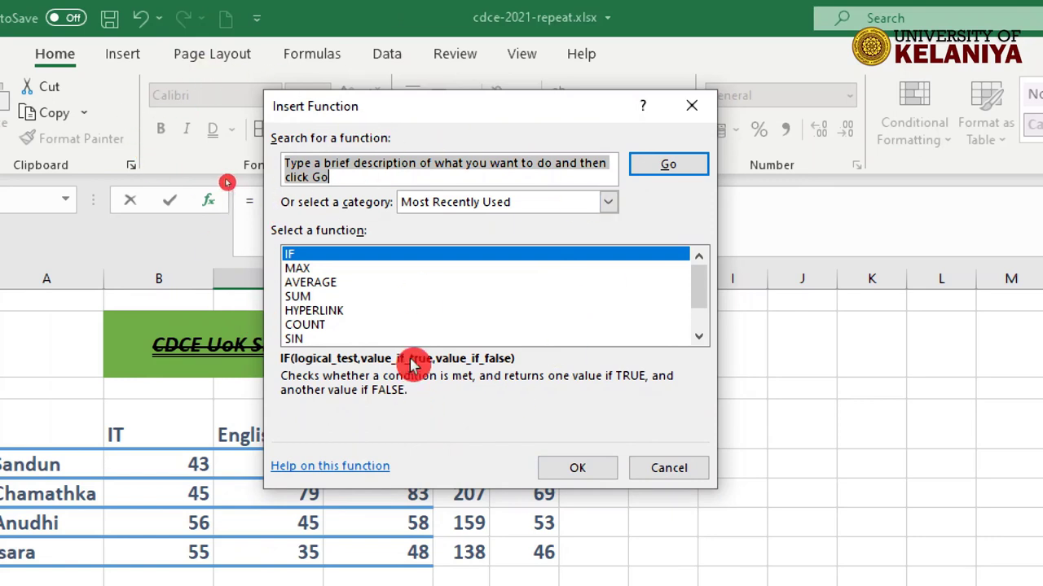
scroll(484, 311, "down", 1)
scroll(486, 313, "up", 1)
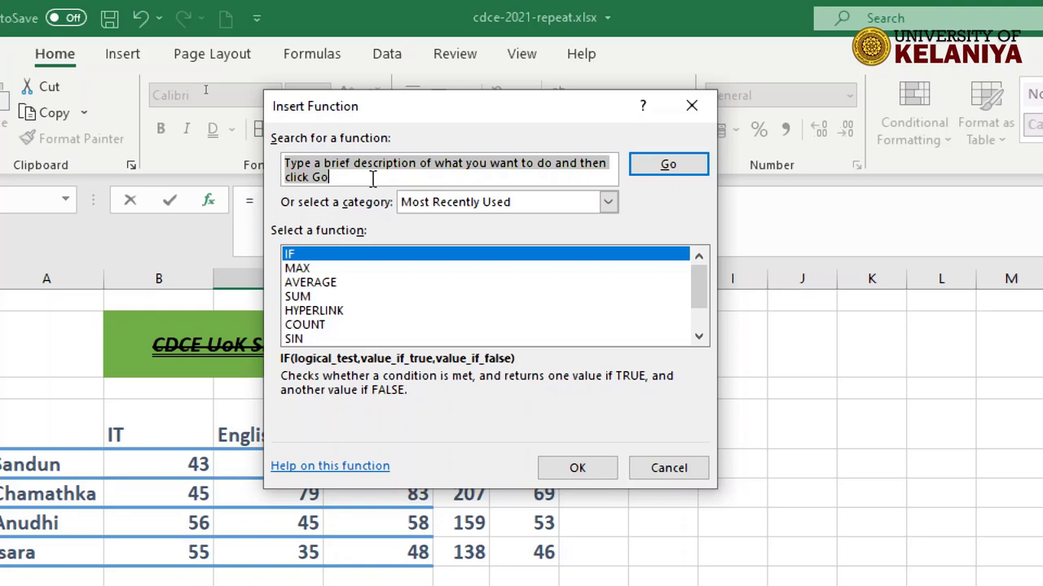
type("max")
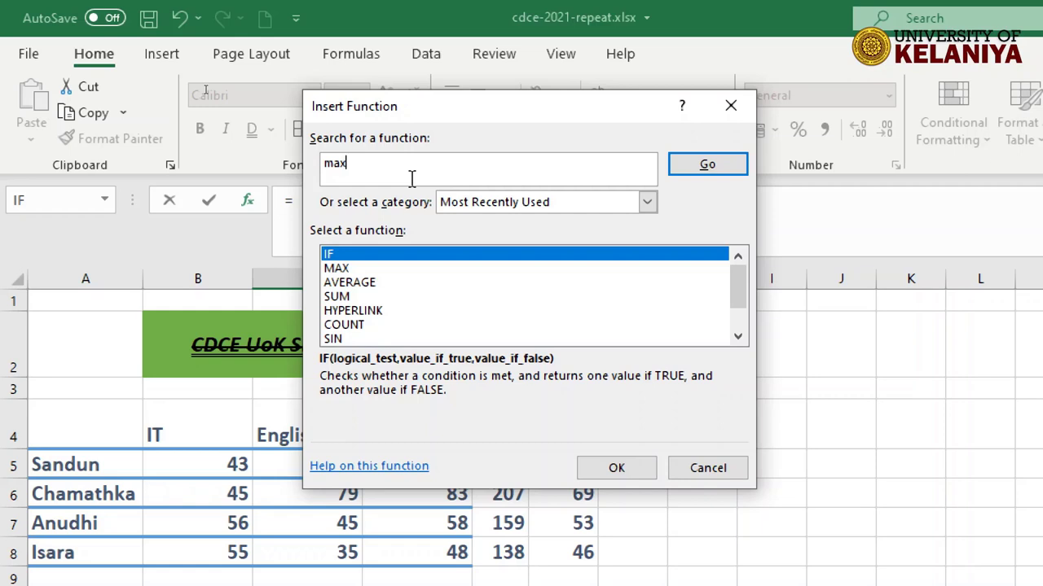
left_click(701, 169)
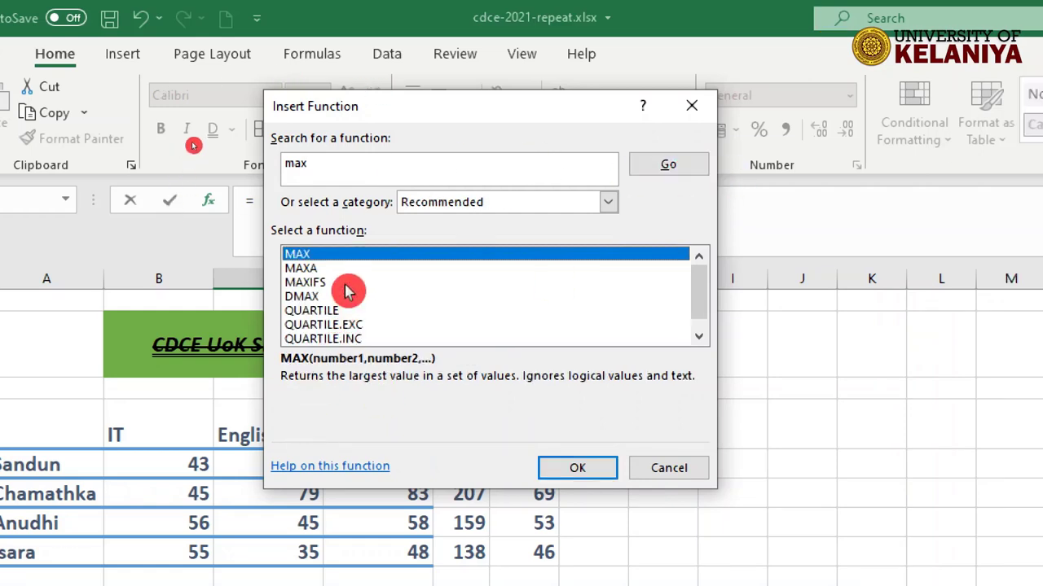
Replace the search with 'average' to list AVERAGE and related functions
left_click_drag(330, 163, 283, 163)
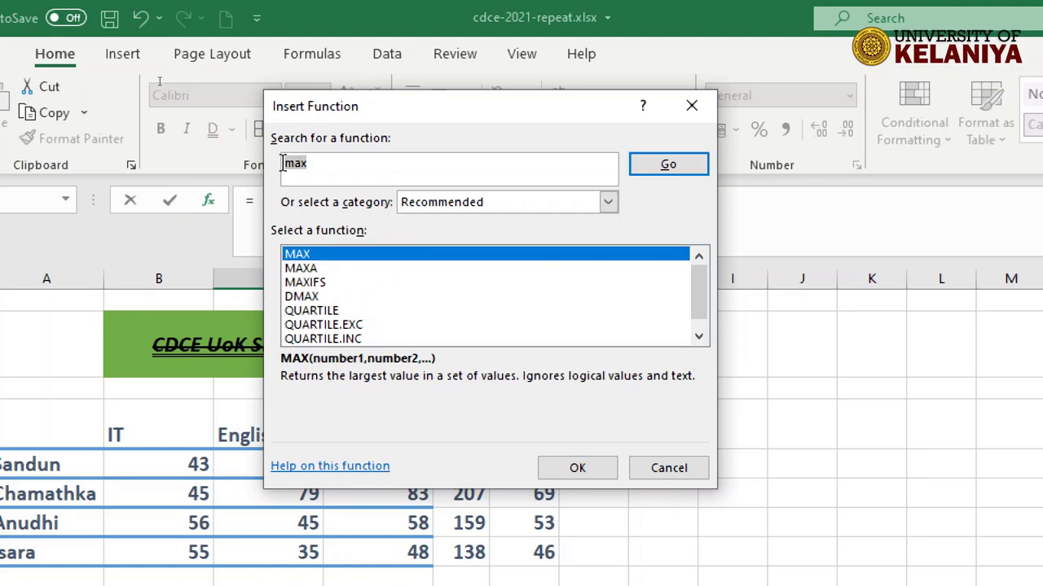
left_click(266, 168)
type("average")
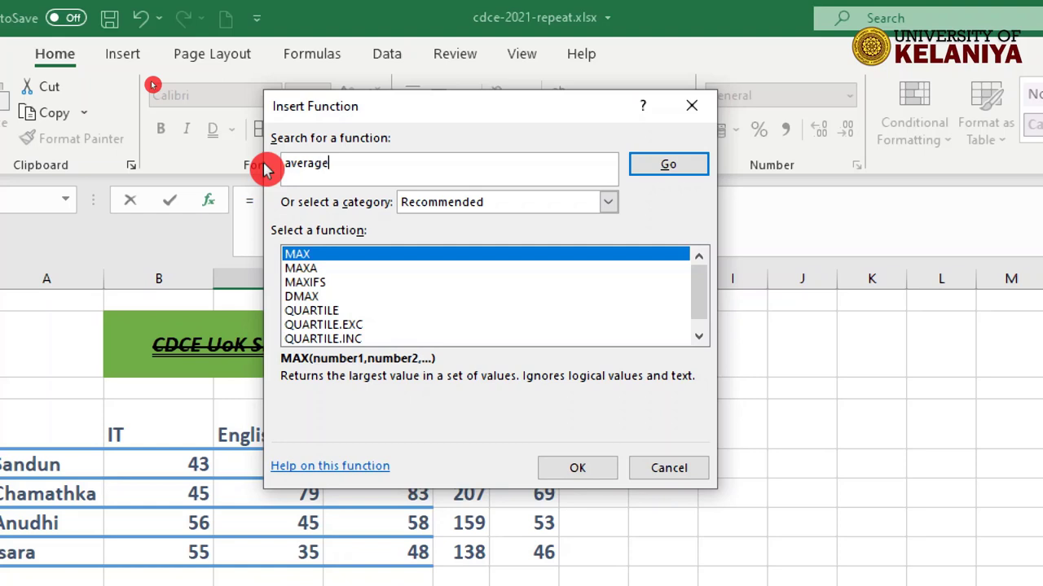
left_click(689, 169)
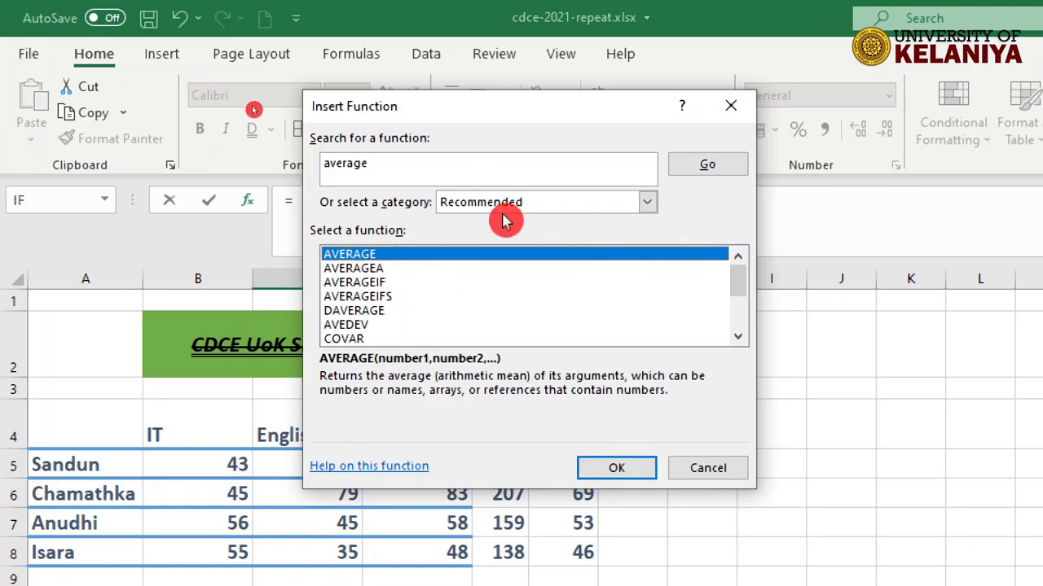
left_click_drag(393, 163, 299, 163)
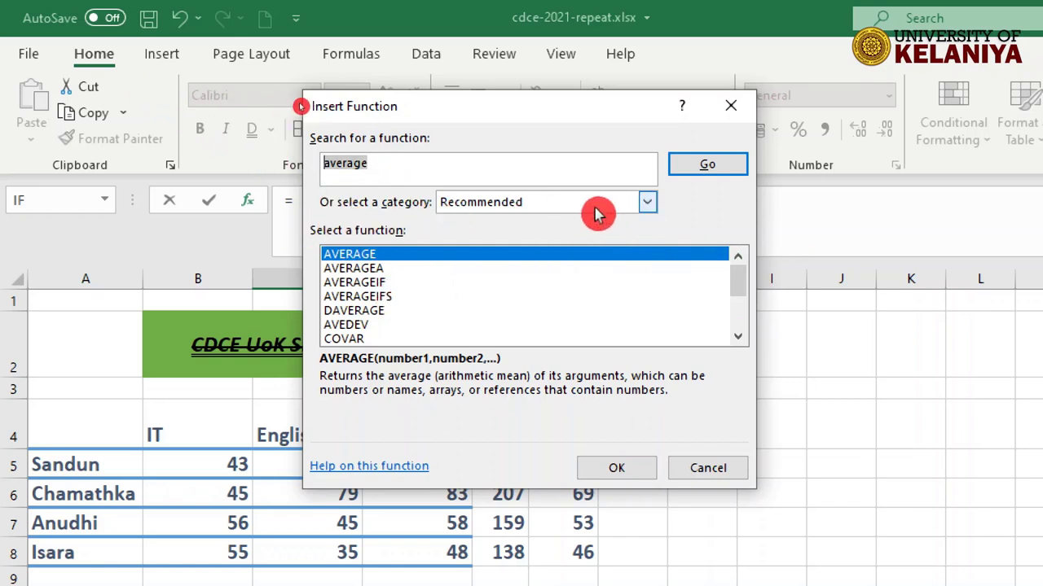
left_click(647, 203)
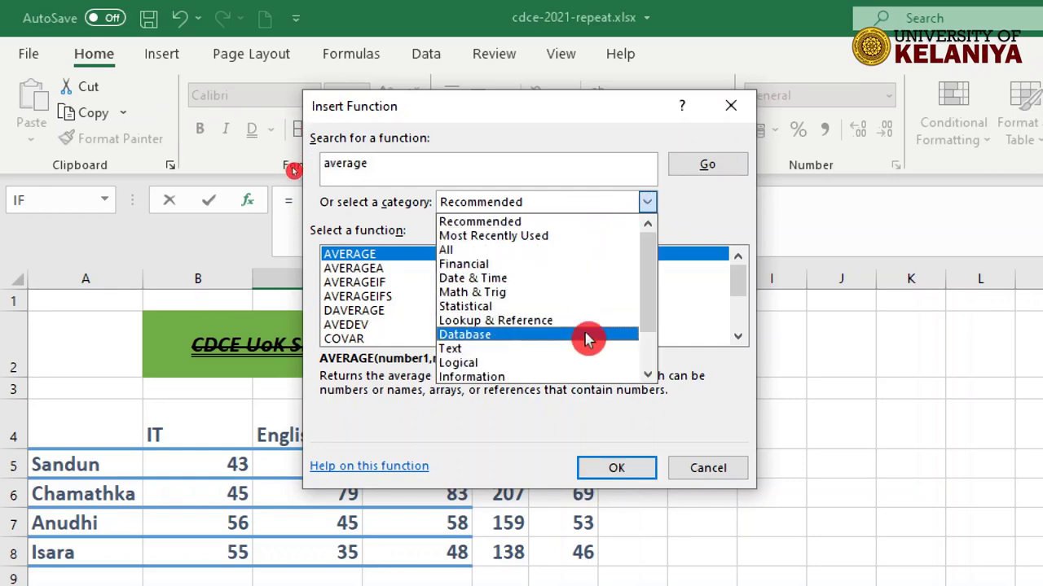
Browse the Financial, Date & Time and Math & Trig function categories
left_click(485, 266)
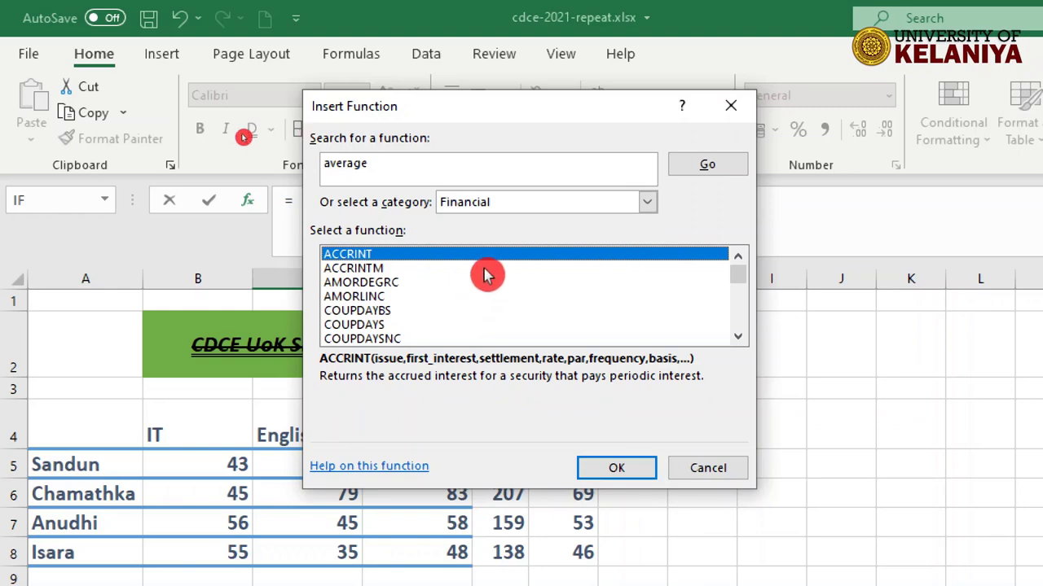
scroll(486, 277, "down", 1)
scroll(486, 277, "down", 1)
scroll(486, 277, "up", 2)
scroll(486, 277, "down", 3)
scroll(486, 277, "up", 3)
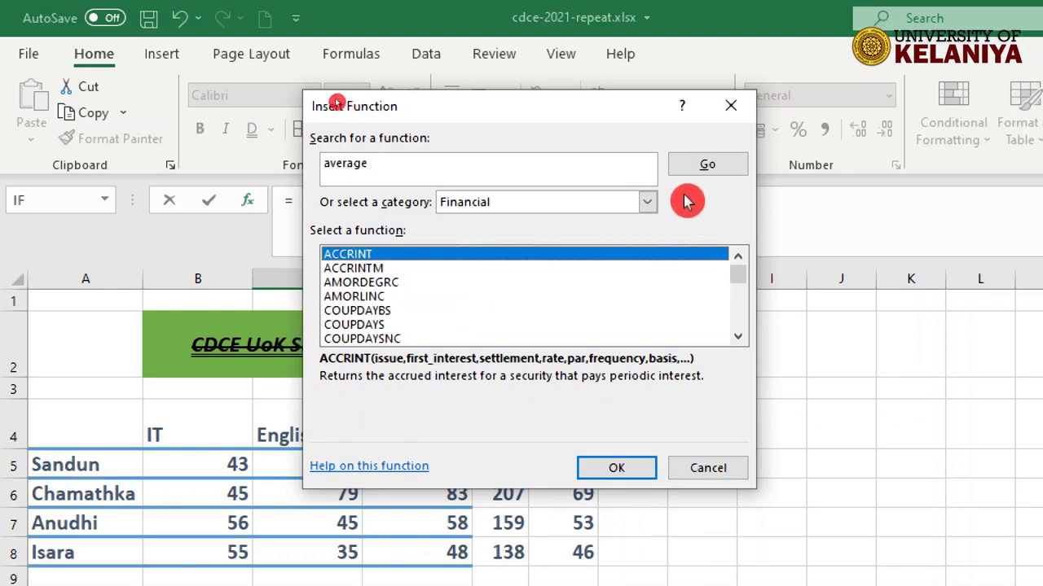
left_click(652, 204)
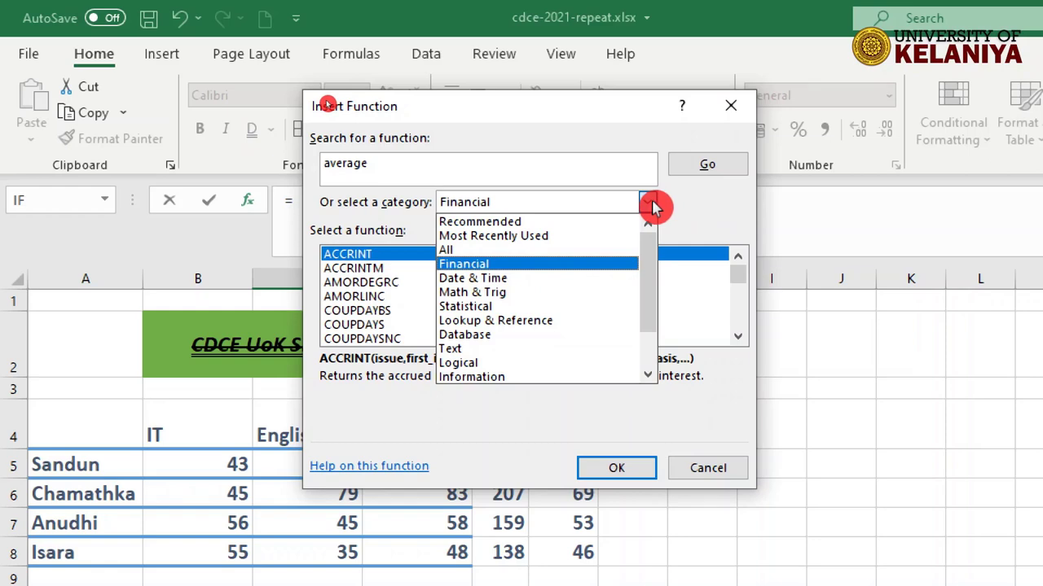
left_click(504, 278)
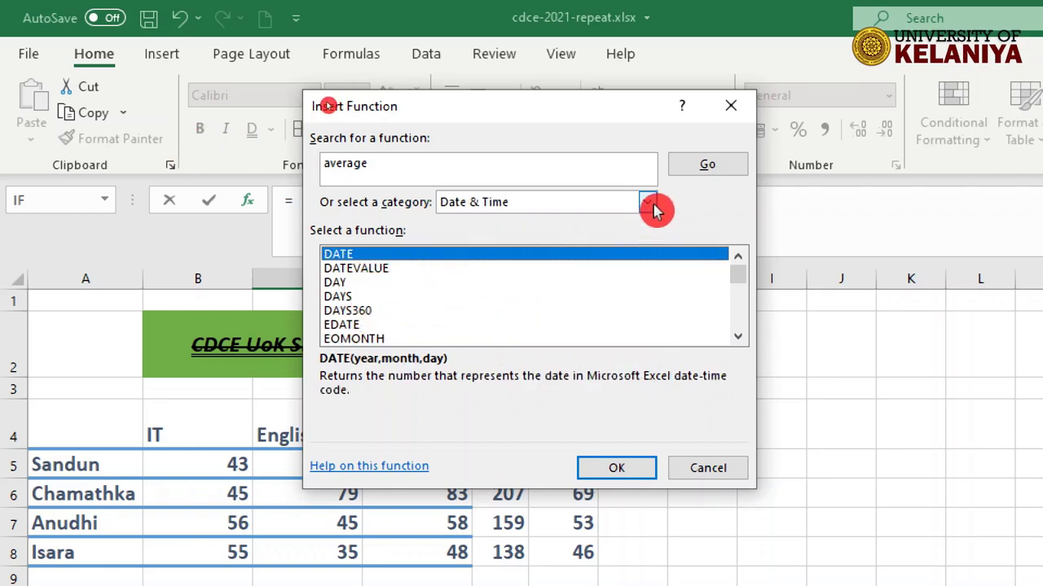
left_click(650, 203)
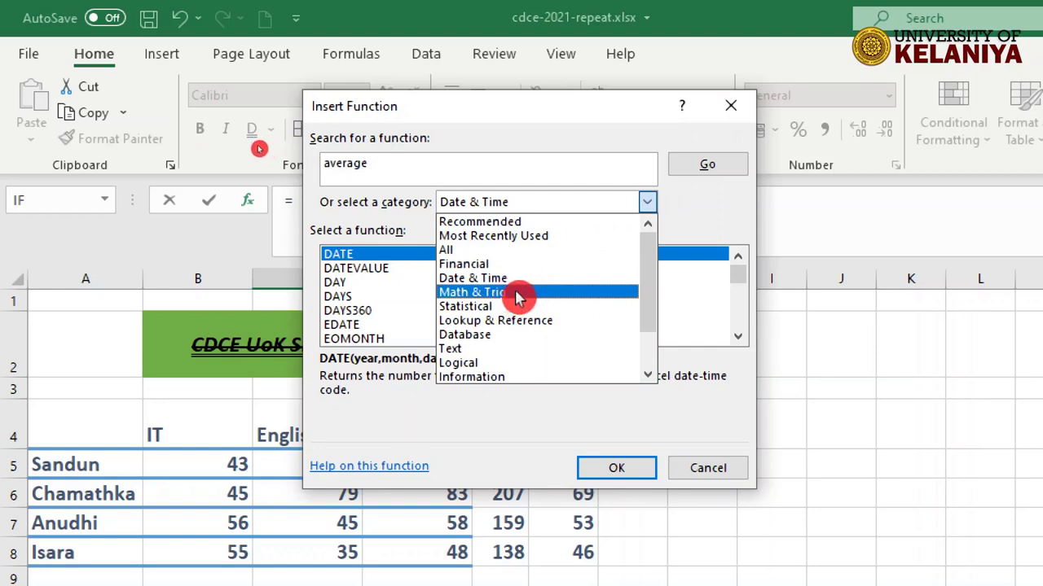
left_click(521, 299)
scroll(403, 287, "down", 2)
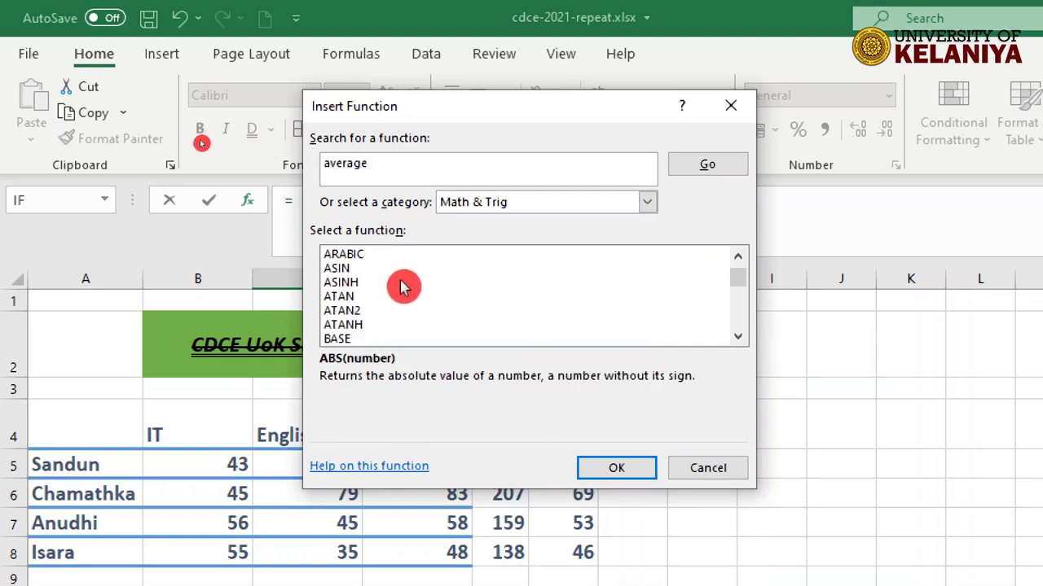
scroll(403, 285, "down", 2)
scroll(401, 285, "down", 1)
scroll(400, 284, "down", 2)
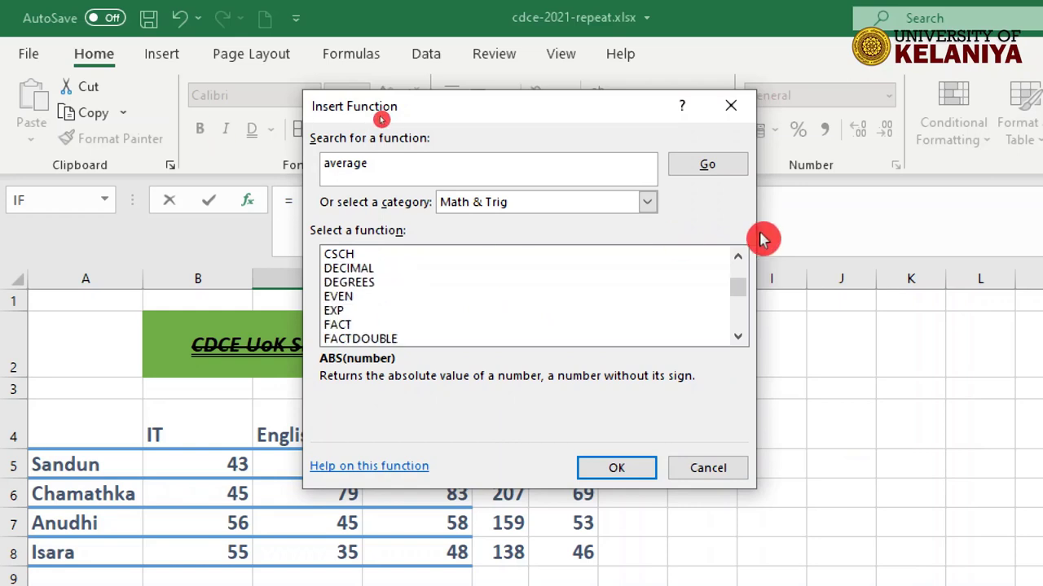
Browse the Statistical and Logical function categories
left_click(645, 205)
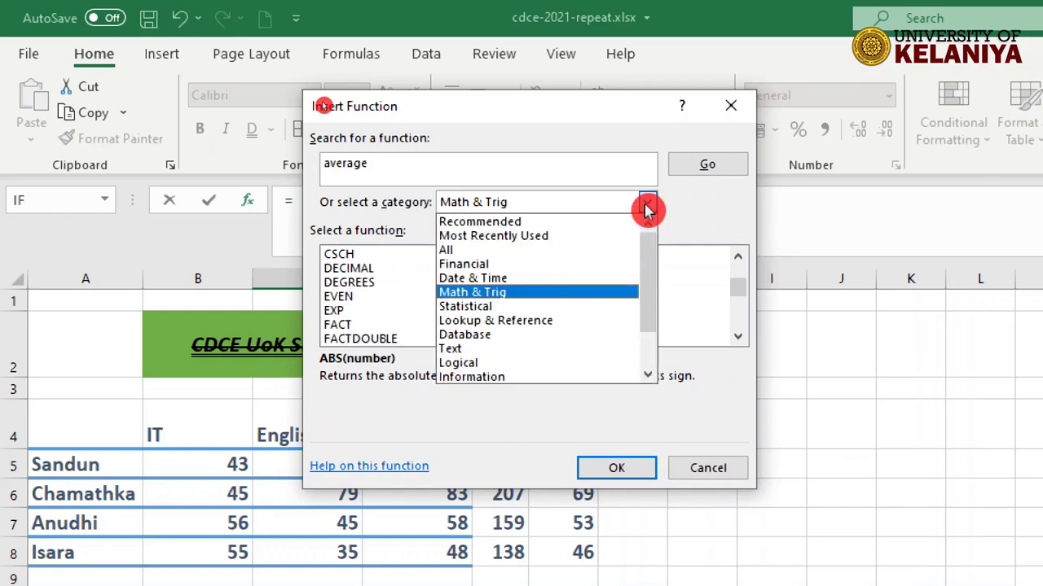
left_click(484, 310)
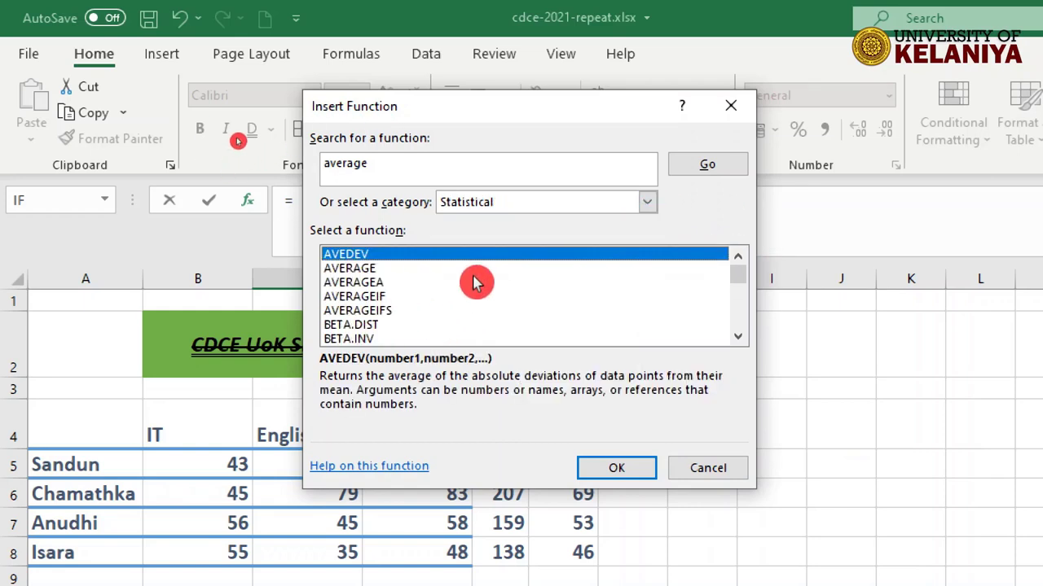
scroll(477, 283, "down", 1)
scroll(476, 283, "down", 2)
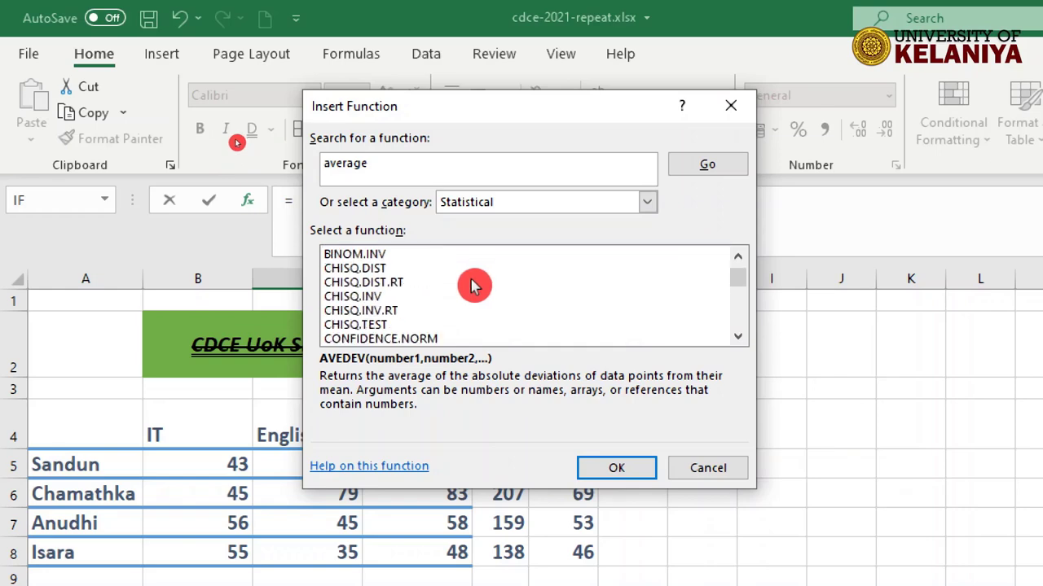
scroll(476, 283, "down", 3)
scroll(475, 286, "down", 7)
scroll(475, 285, "down", 3)
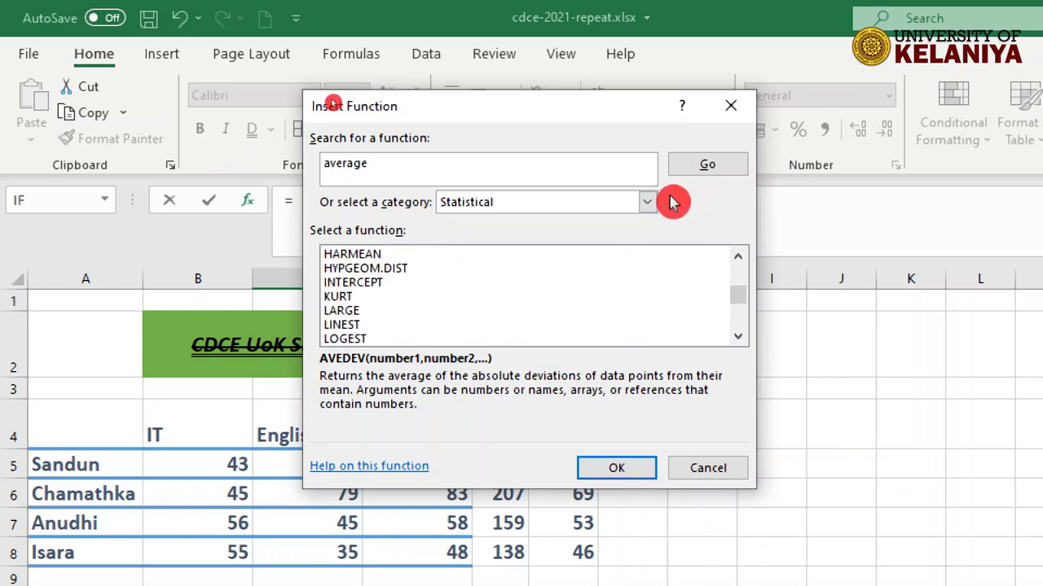
left_click(645, 205)
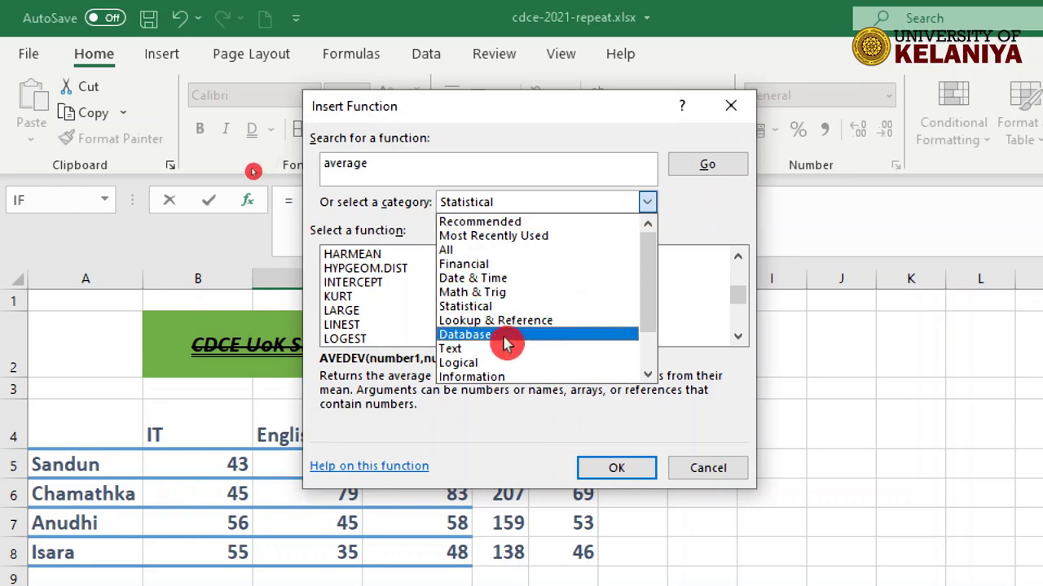
left_click(472, 363)
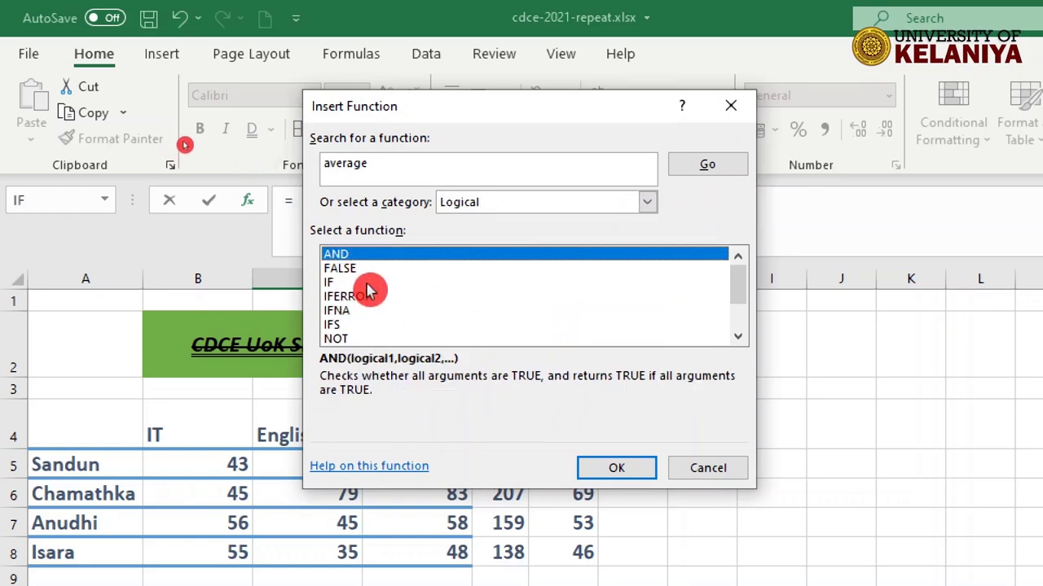
View Most Recently Used functions, then list and scroll through the All category
left_click(646, 207)
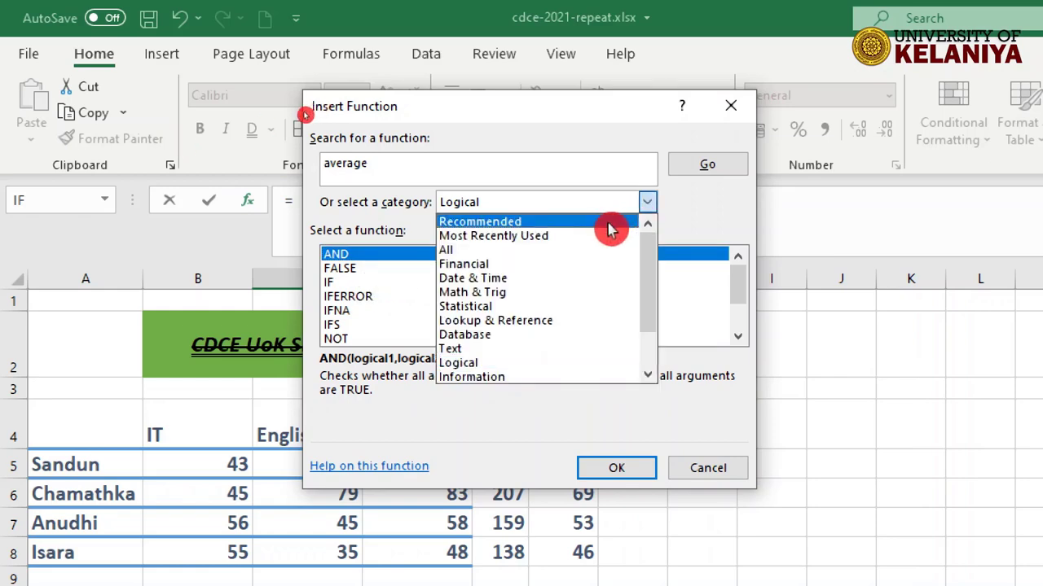
left_click(541, 238)
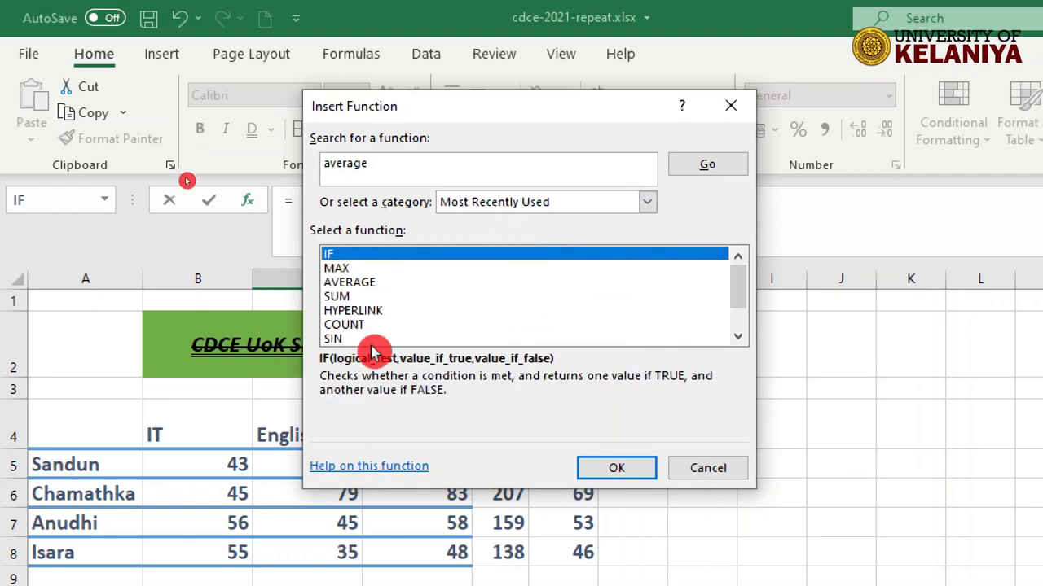
scroll(422, 295, "down", 1)
scroll(423, 295, "up", 1)
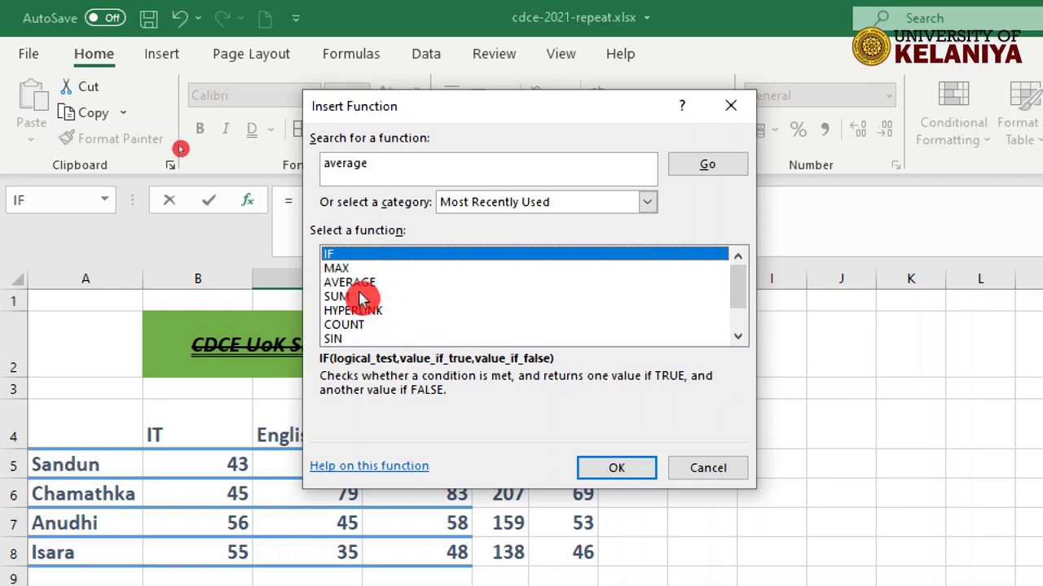
left_click(647, 203)
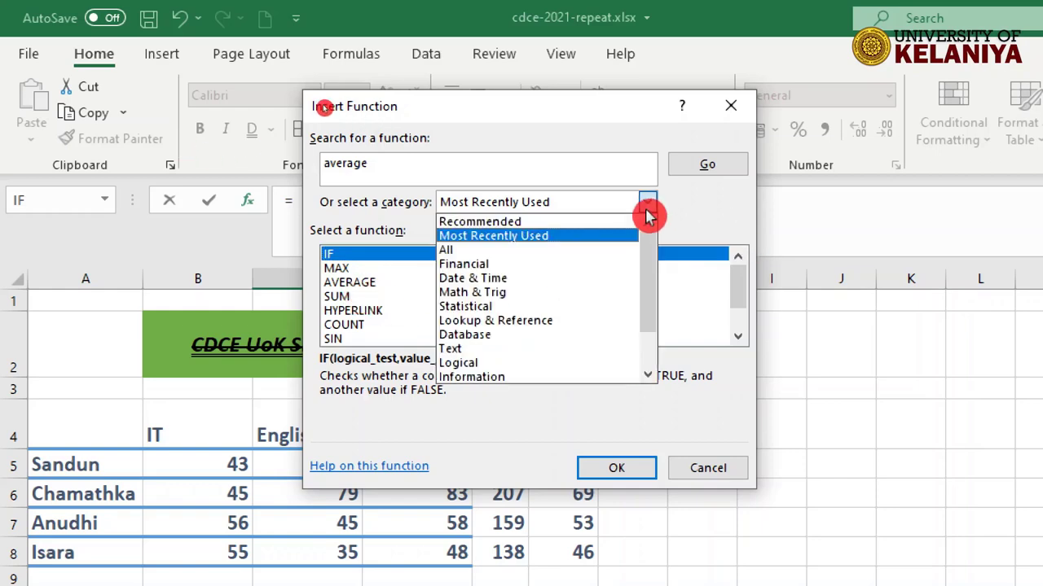
left_click(466, 251)
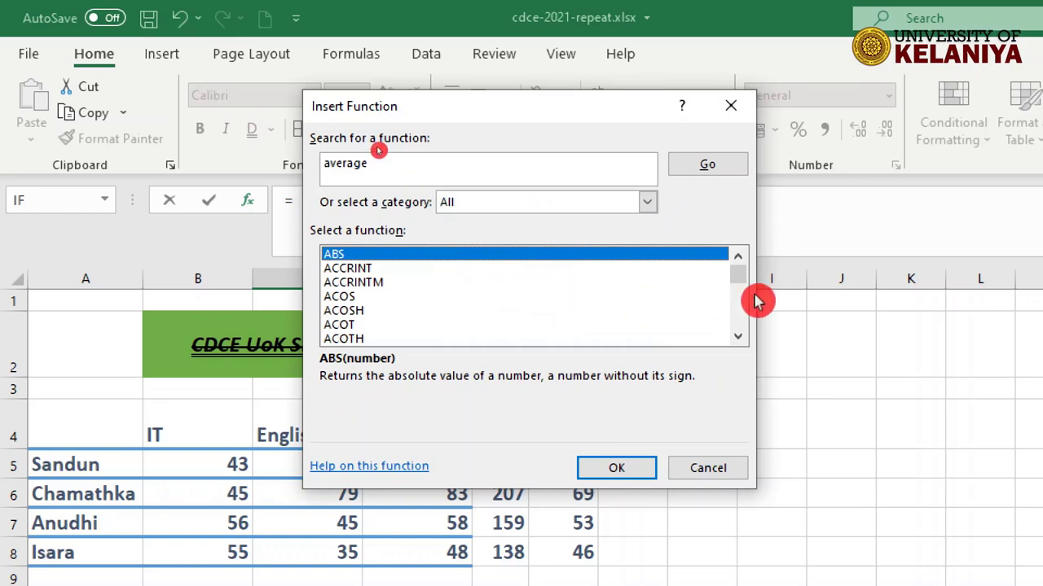
scroll(562, 316, "down", 1)
scroll(632, 293, "down", 8)
scroll(633, 284, "down", 15)
scroll(632, 284, "down", 4)
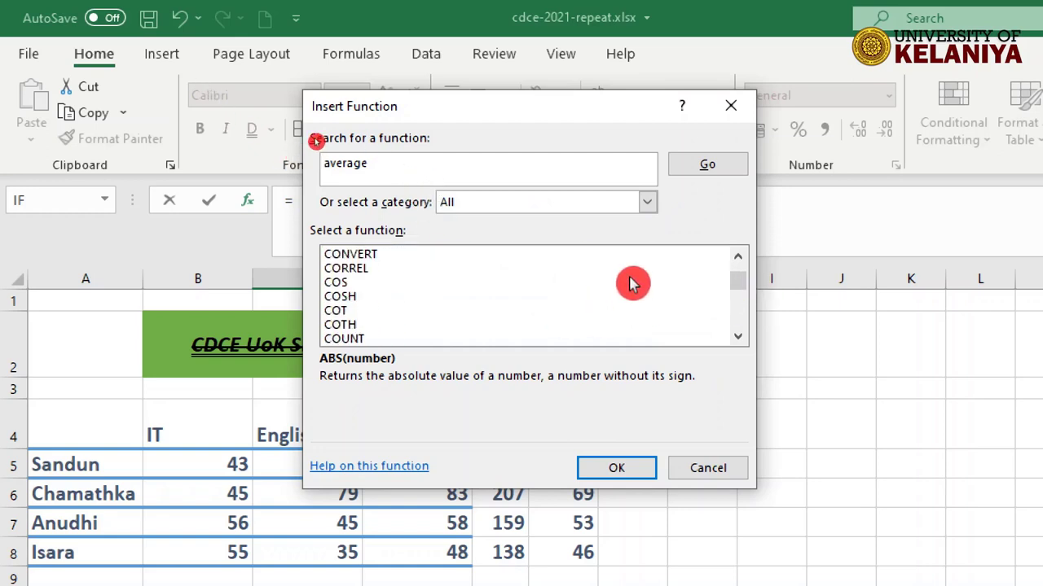
scroll(632, 283, "down", 9)
scroll(632, 284, "down", 5)
scroll(632, 283, "down", 4)
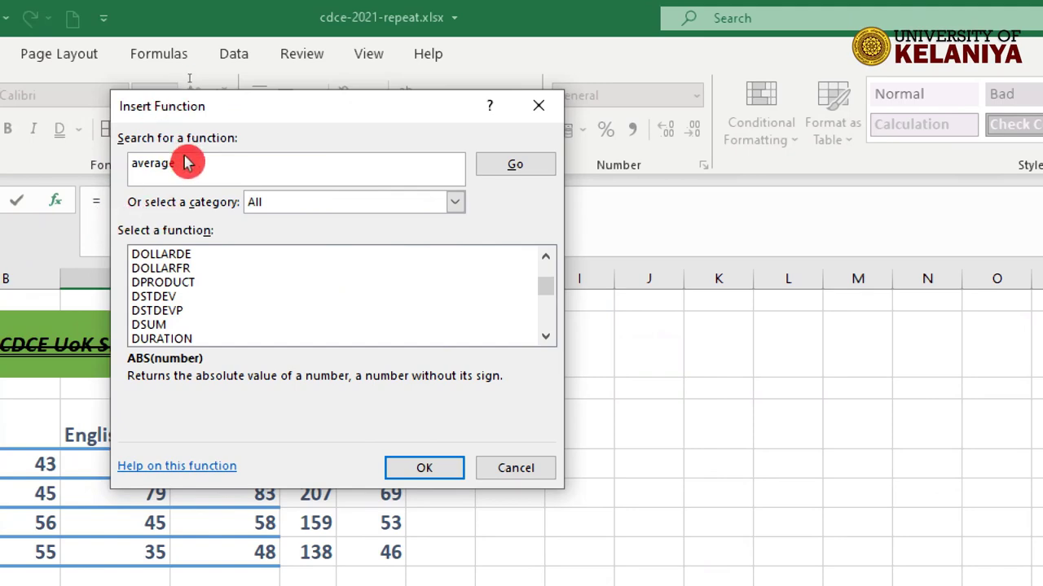
Search the Insert Function dialog for 'max' to list MAX, MAXA, MAXIFS and DMAX
double_click(187, 162)
type("m")
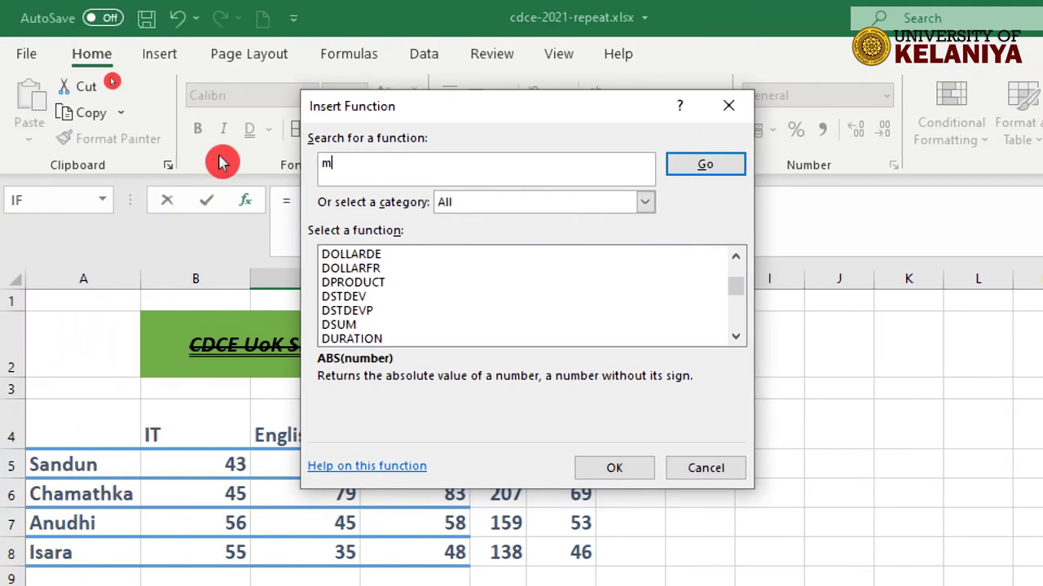
type("ax")
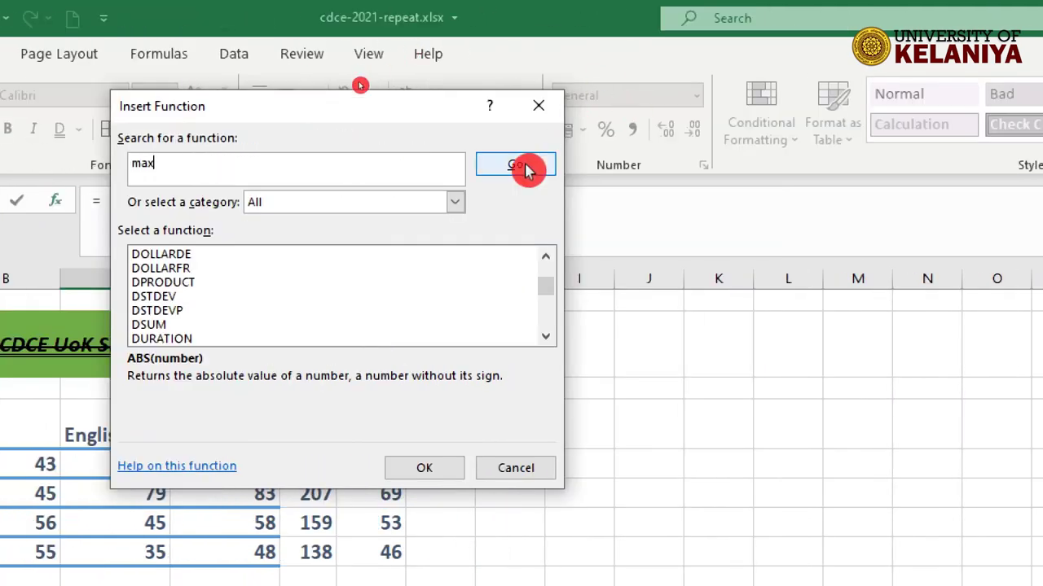
left_click(717, 166)
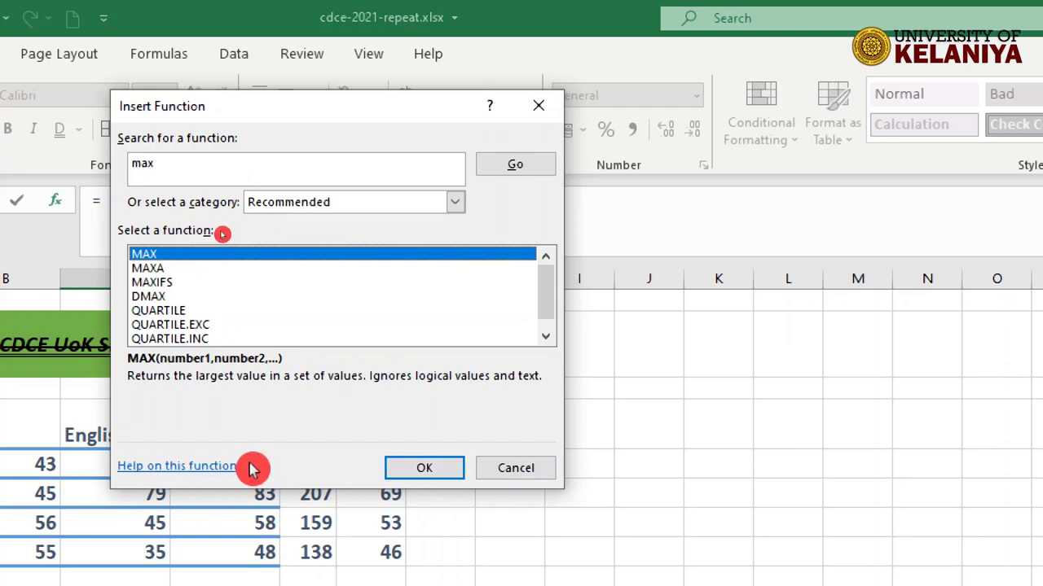
Open the MAX Function Arguments and enter C5, C6, C7 and C8 as Number1–4
left_click(431, 471)
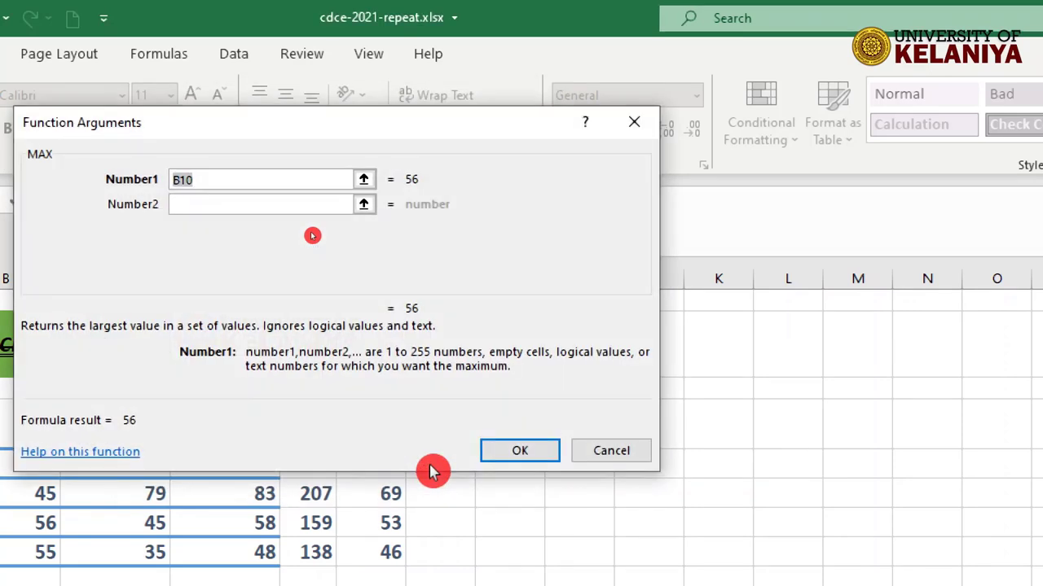
left_click_drag(228, 126, 561, 93)
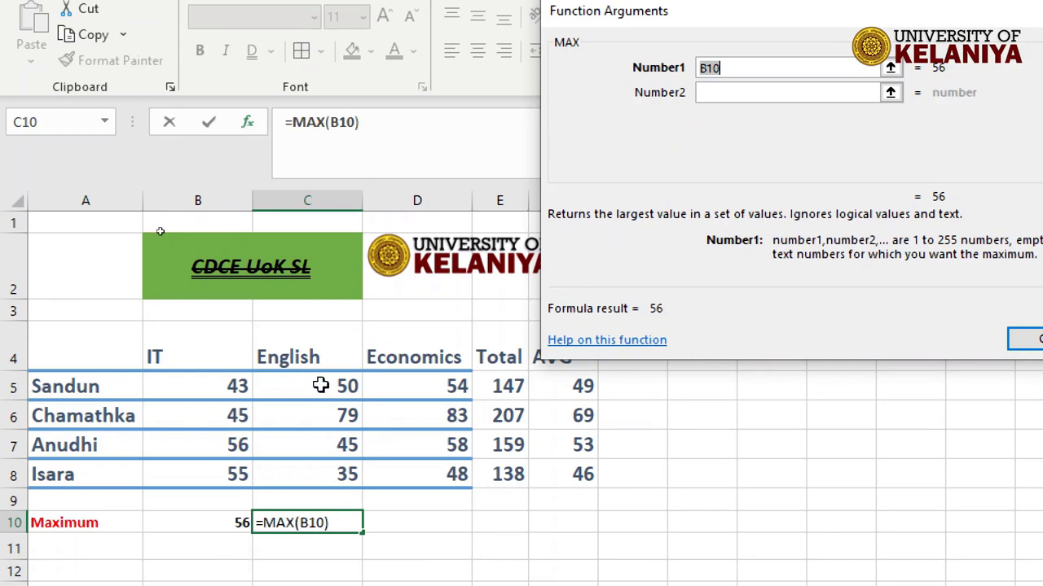
left_click(317, 390)
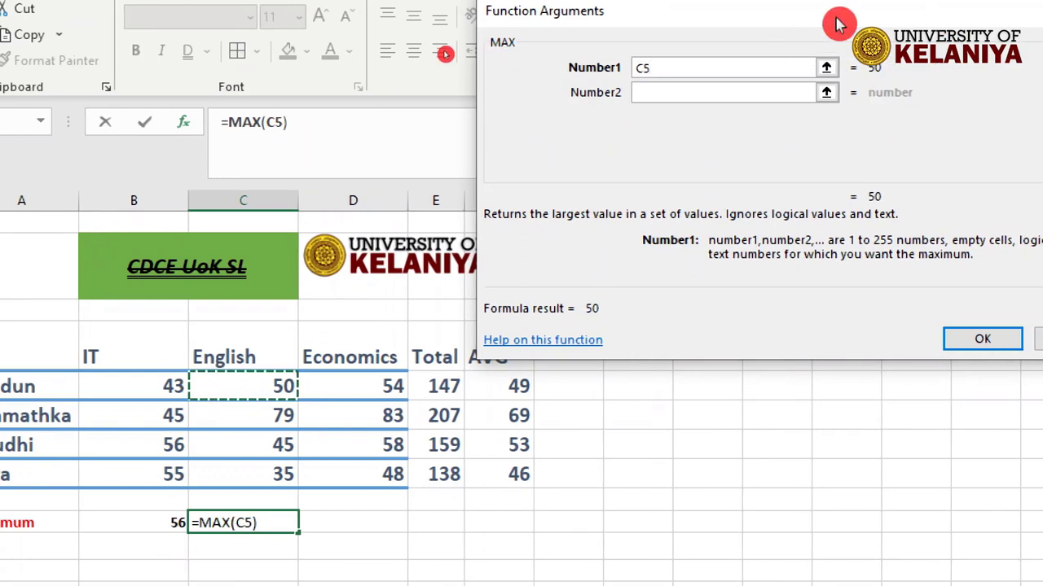
left_click(745, 93)
left_click(276, 422)
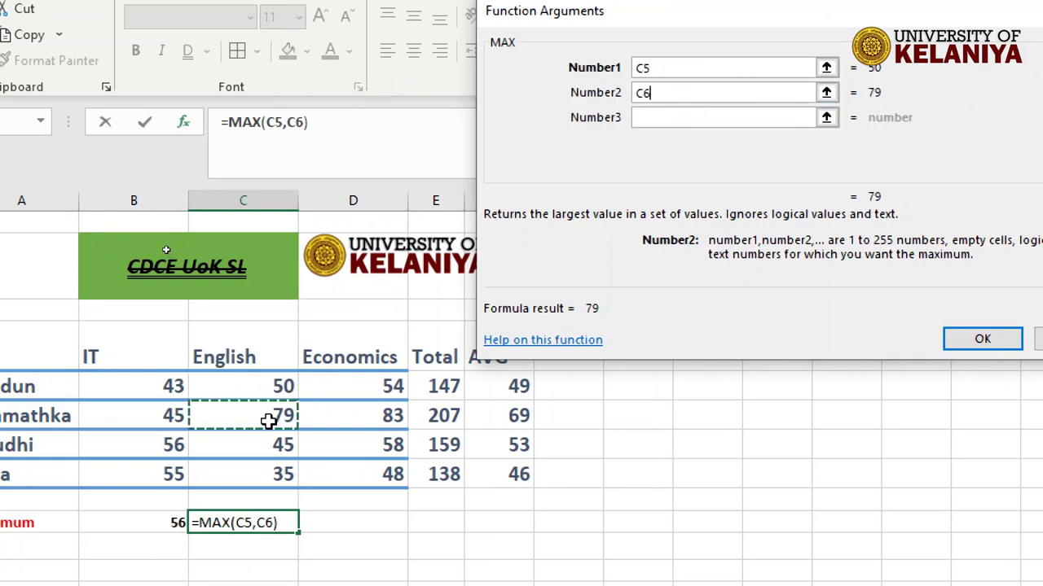
left_click(647, 117)
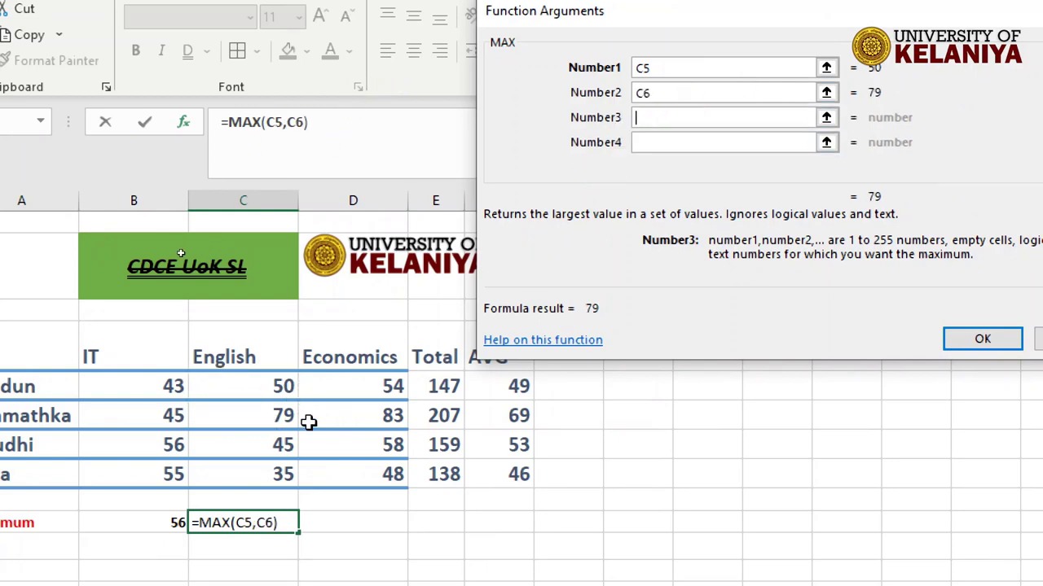
left_click(280, 451)
left_click(694, 142)
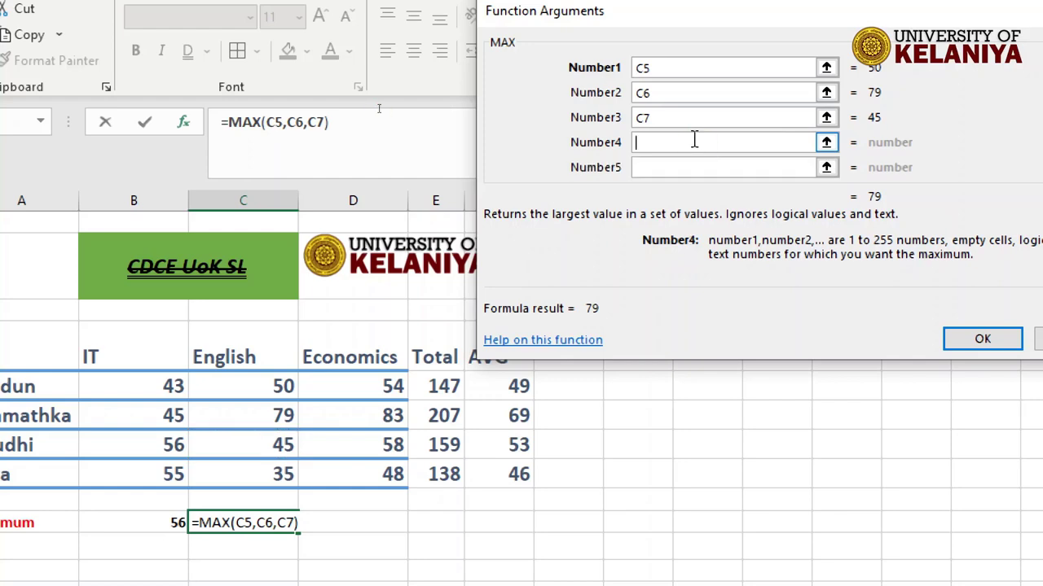
left_click(274, 478)
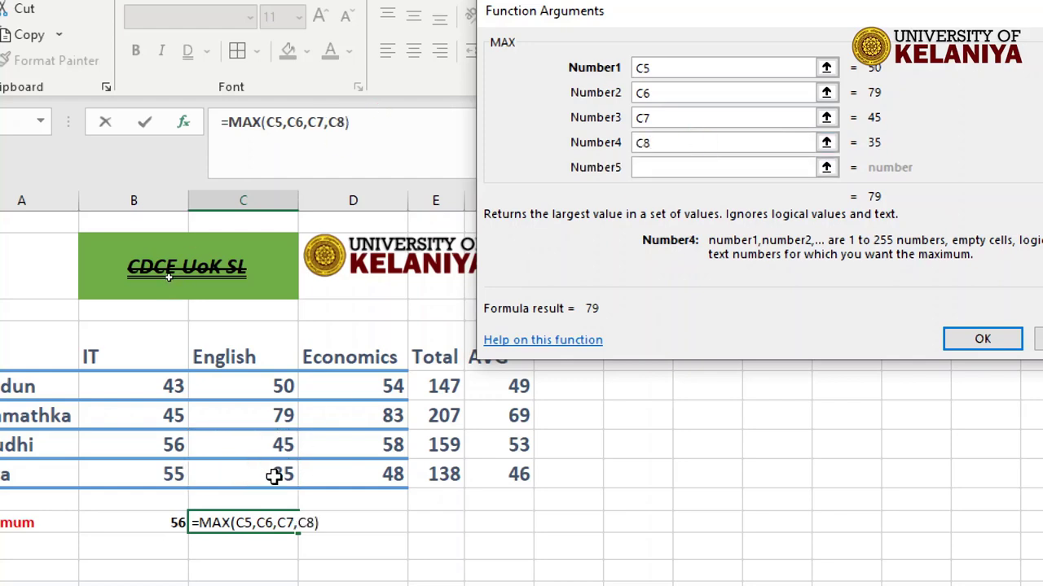
Clear the four MAX arguments and cancel the formula, leaving C10 empty
key("BackSpace")
key("BackSpace")
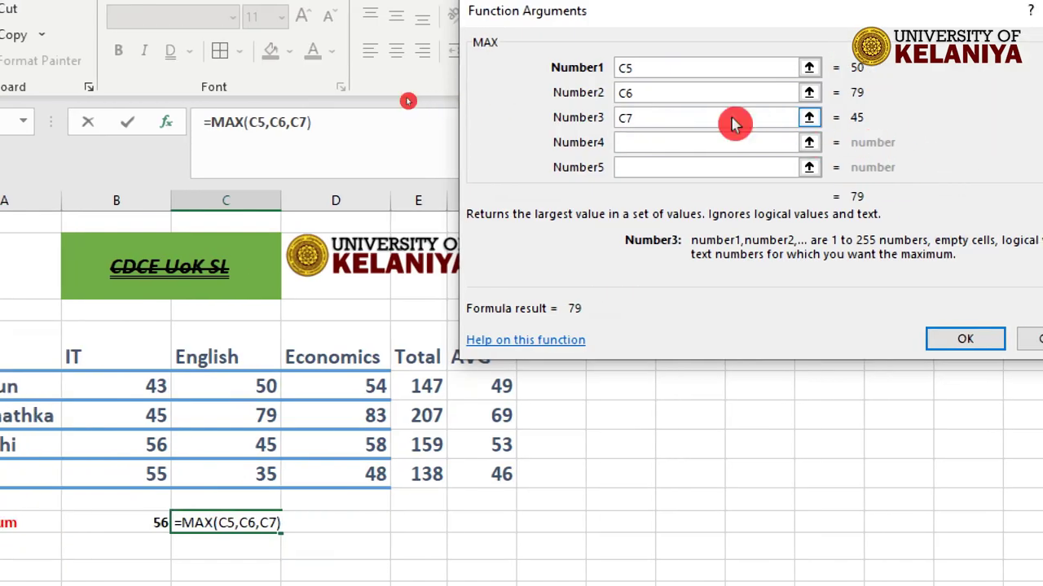
key("BackSpace")
key("BackSpace")
left_click(683, 92)
key("BackSpace")
key("BackSpace")
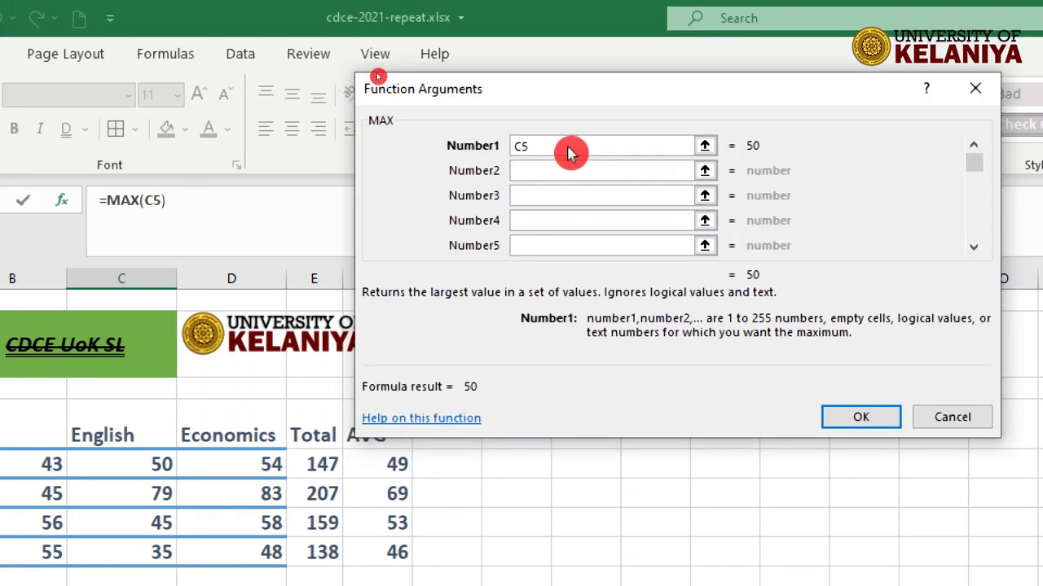
key("BackSpace")
key("BackSpace")
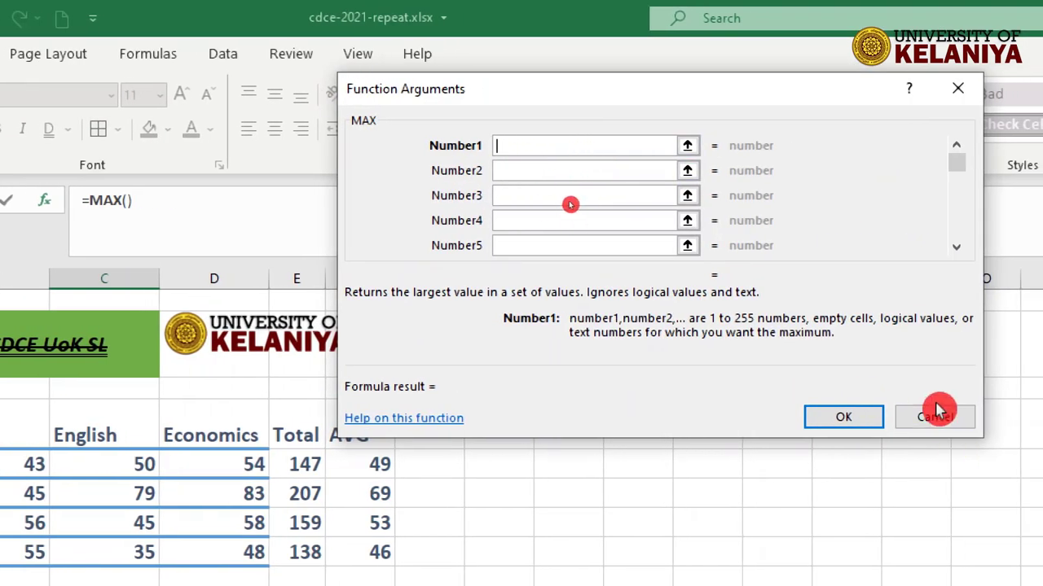
left_click(937, 414)
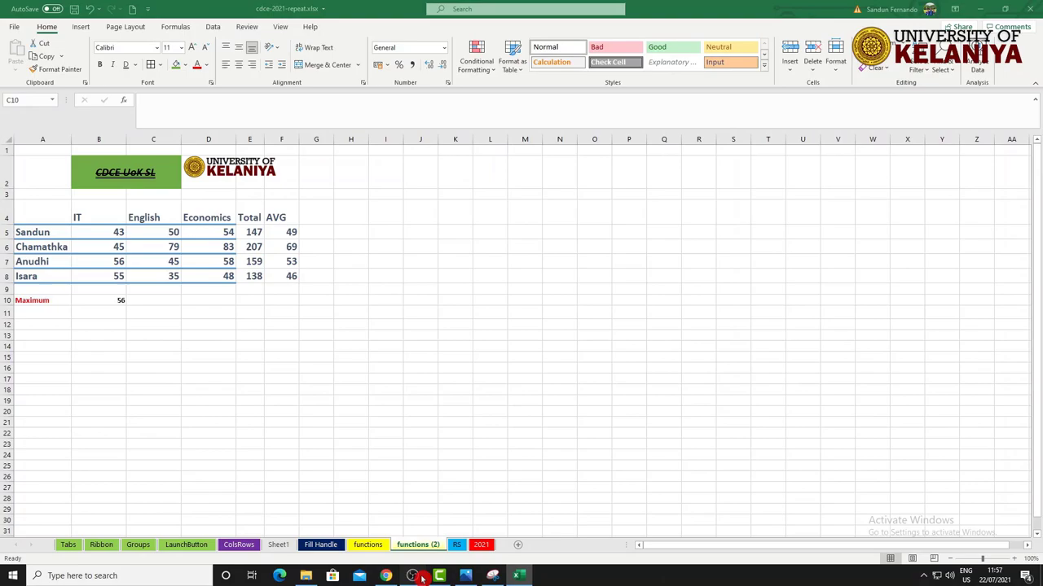
Replace B10 with C5, add C6, C7, C8 and confirm, so C10 shows 79
left_click(413, 576)
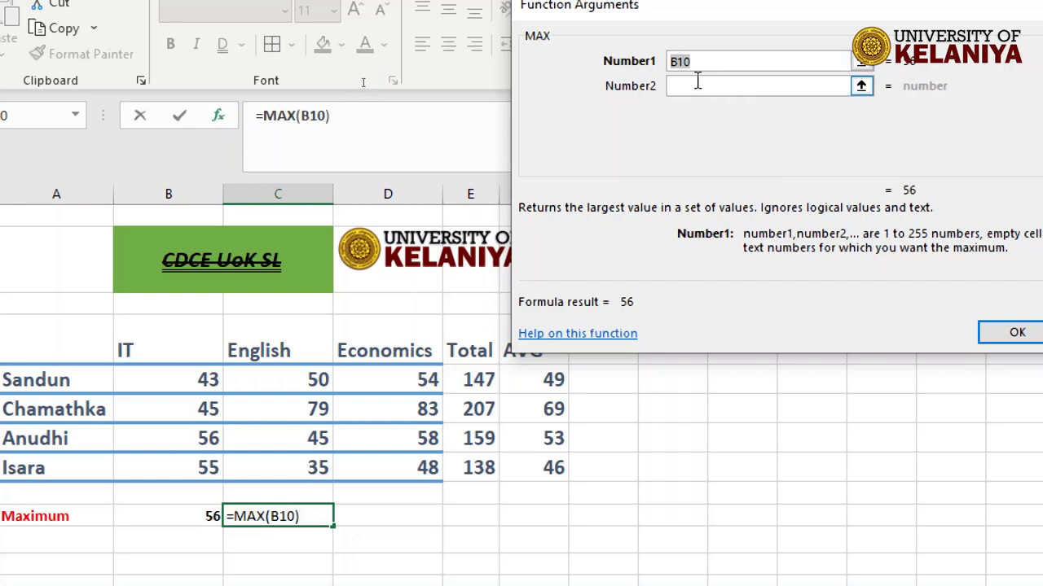
left_click(692, 86)
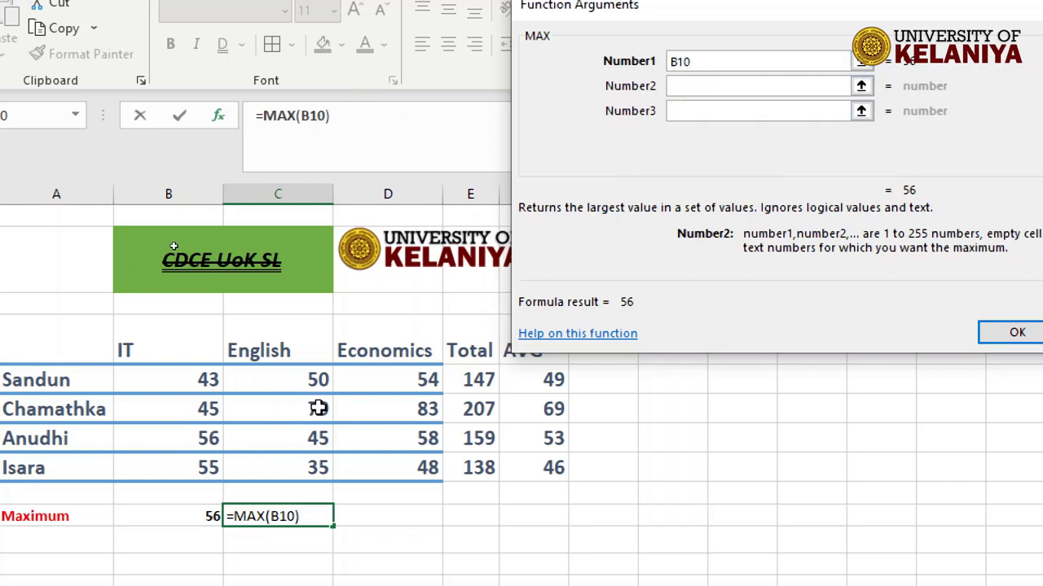
left_click(705, 62)
left_click_drag(706, 62, 669, 62)
type("C5")
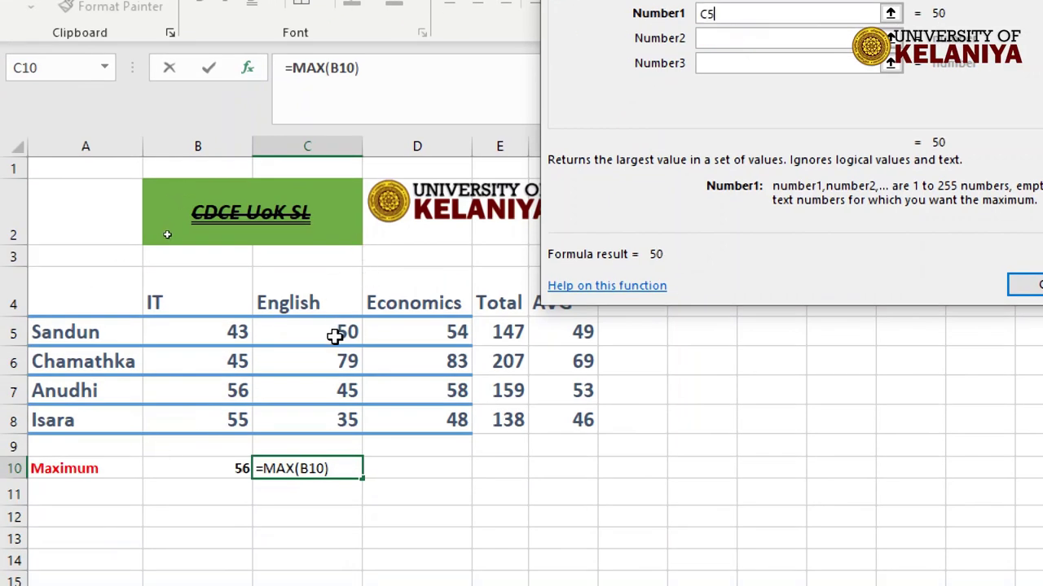
left_click(334, 337)
left_click(729, 41)
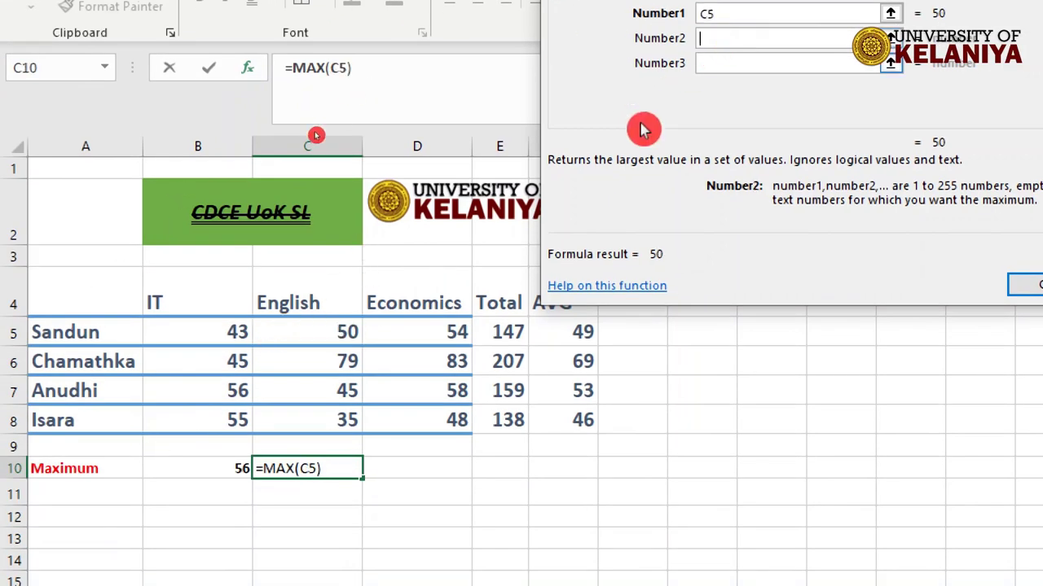
left_click(346, 362)
left_click(688, 181)
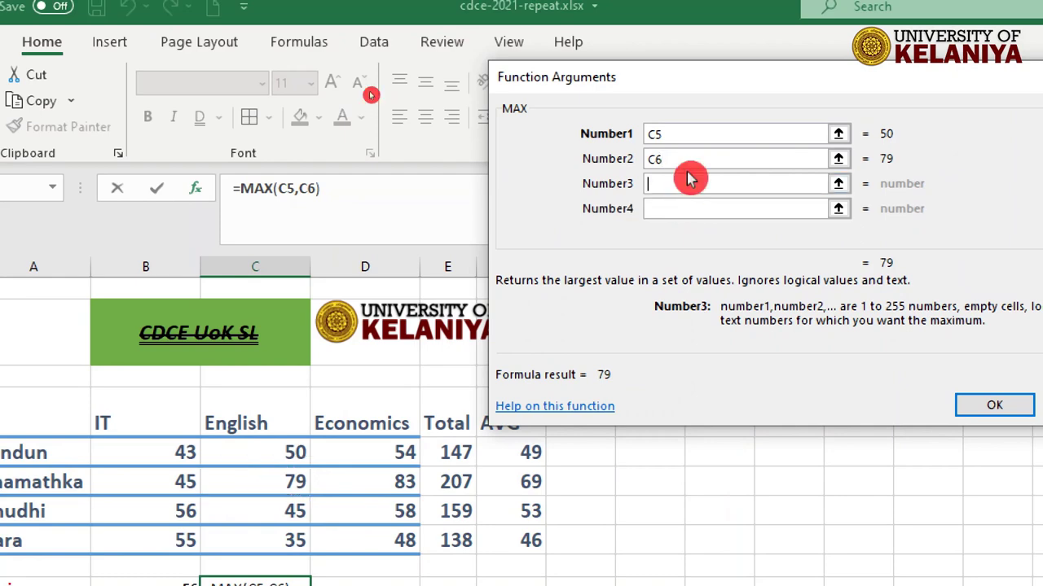
left_click(275, 510)
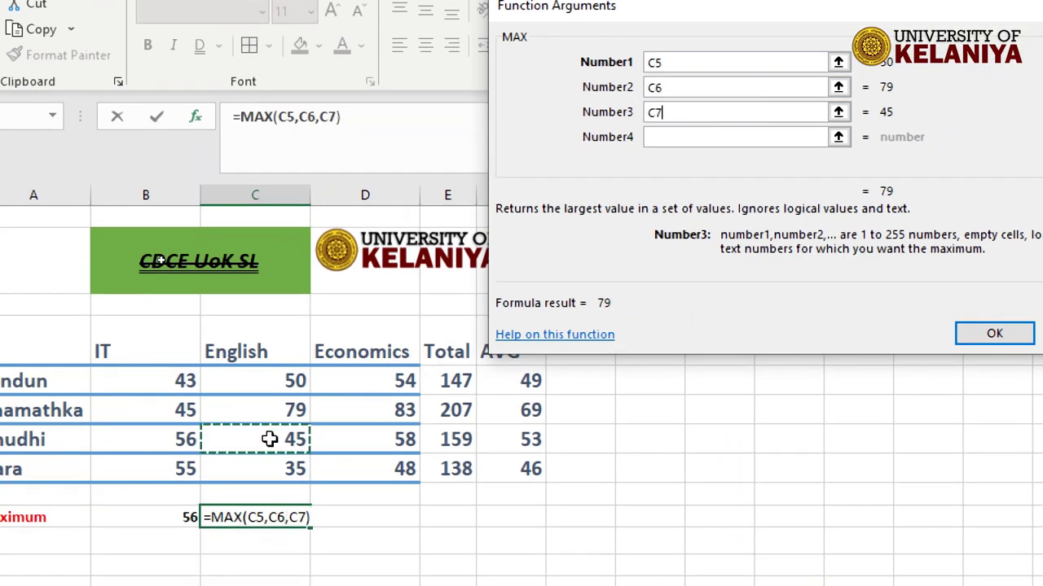
left_click(666, 136)
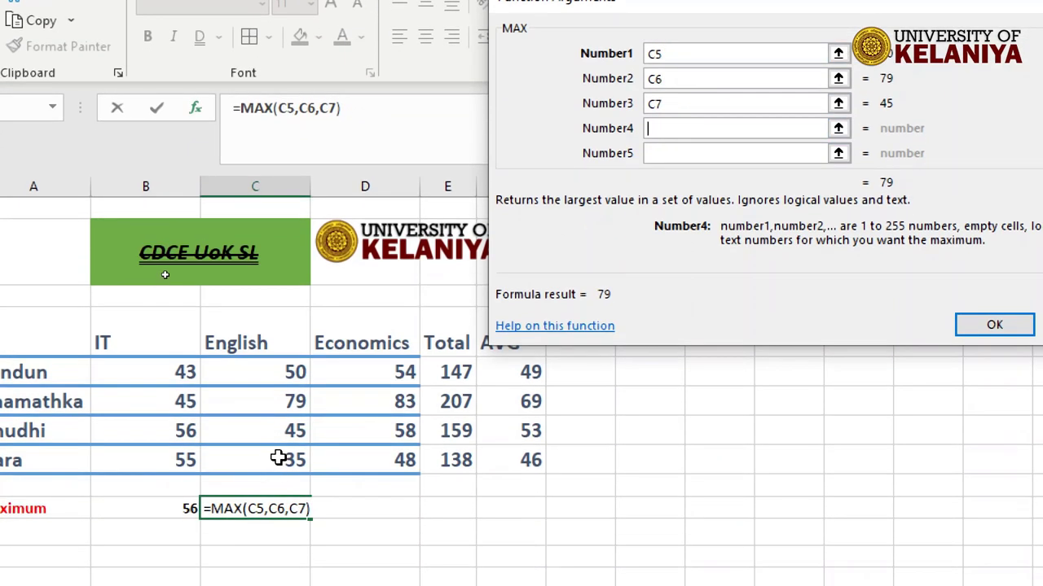
left_click(277, 457)
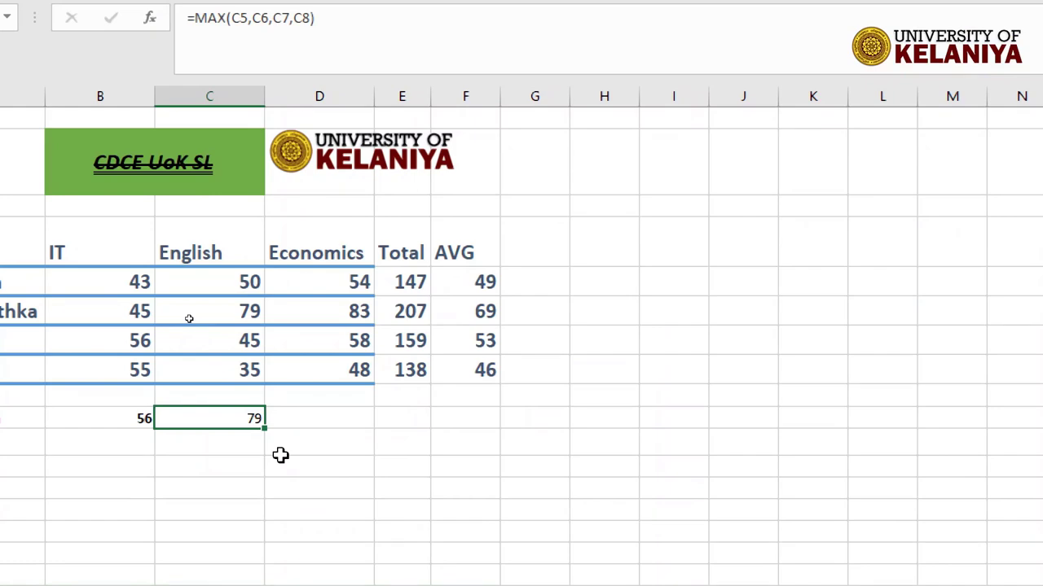
left_click(245, 452)
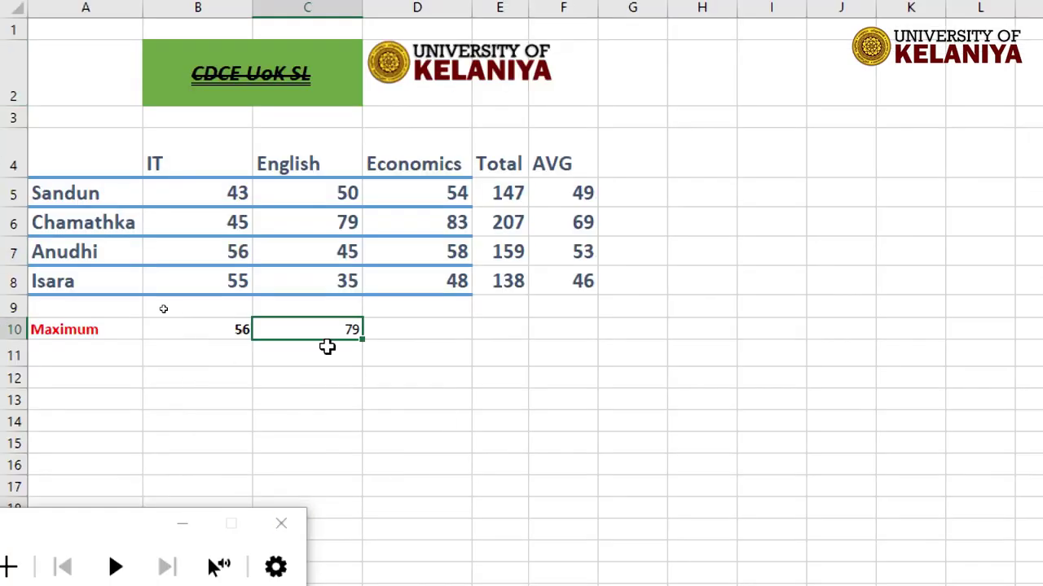
Inspect C10's MAX formula in the formula bar, then begin a formula in D10 with '='
left_click(329, 346)
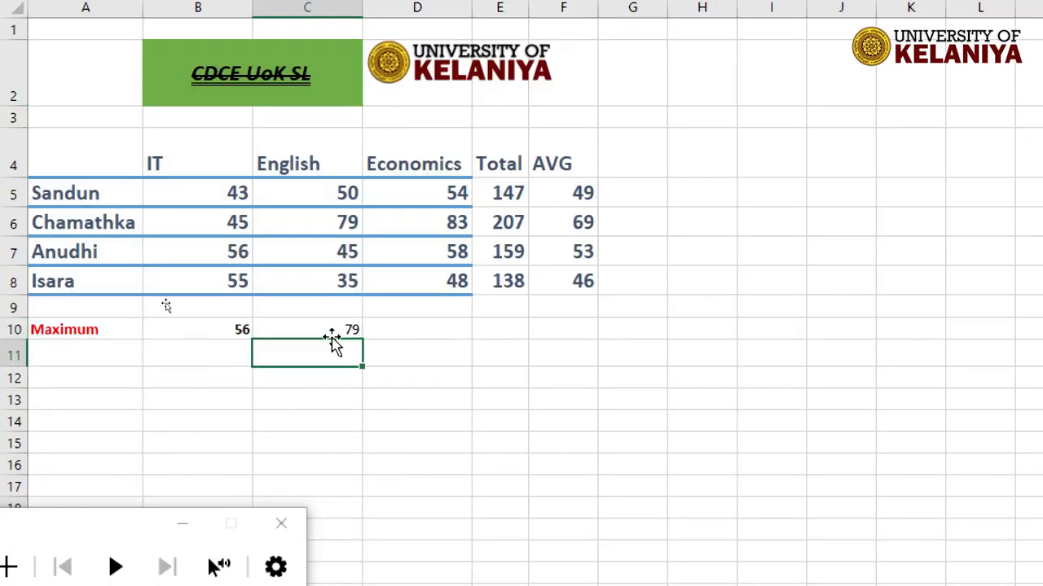
left_click(327, 328)
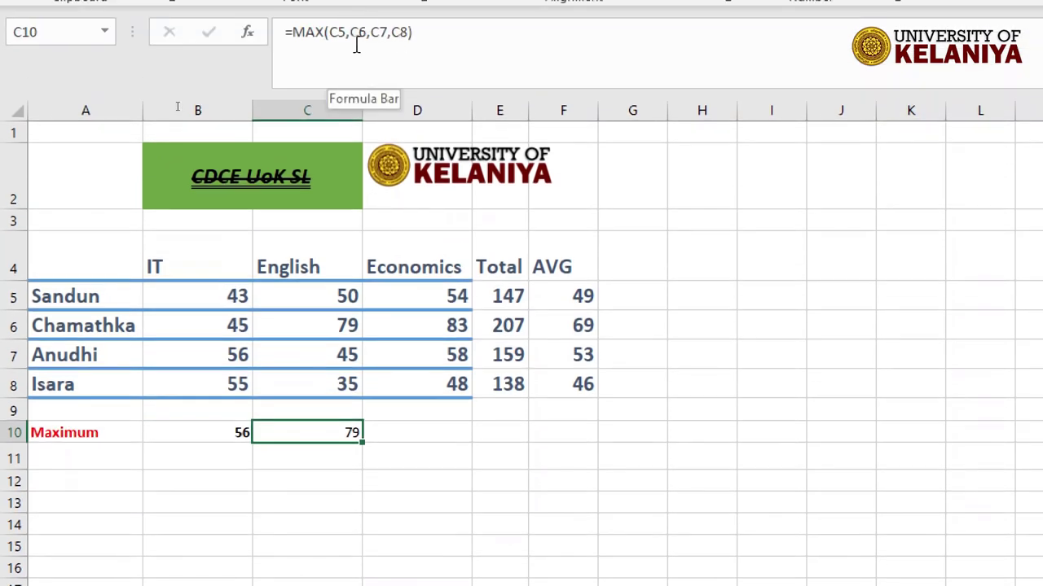
left_click_drag(287, 32, 389, 32)
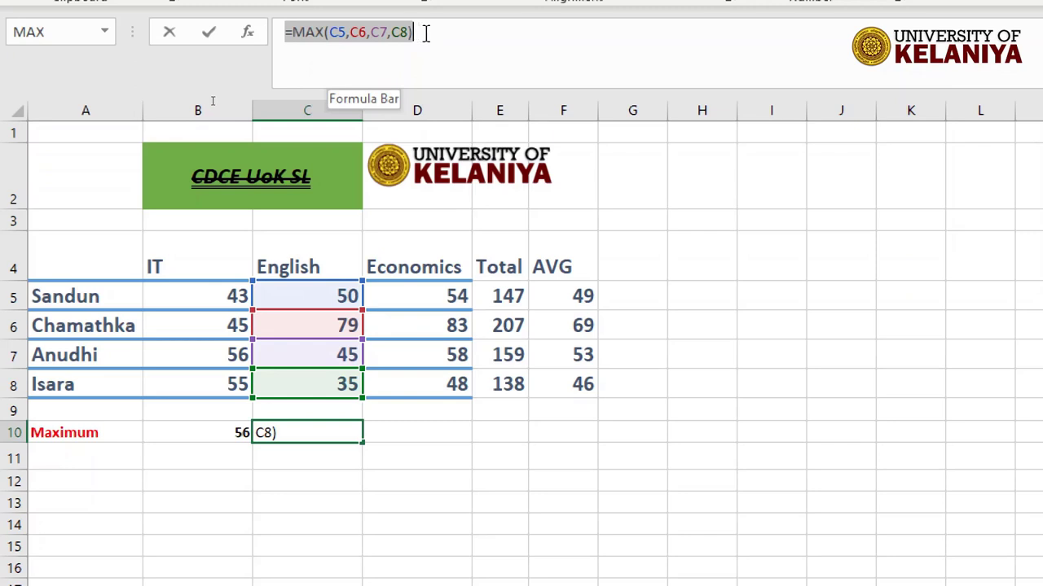
left_click(405, 433)
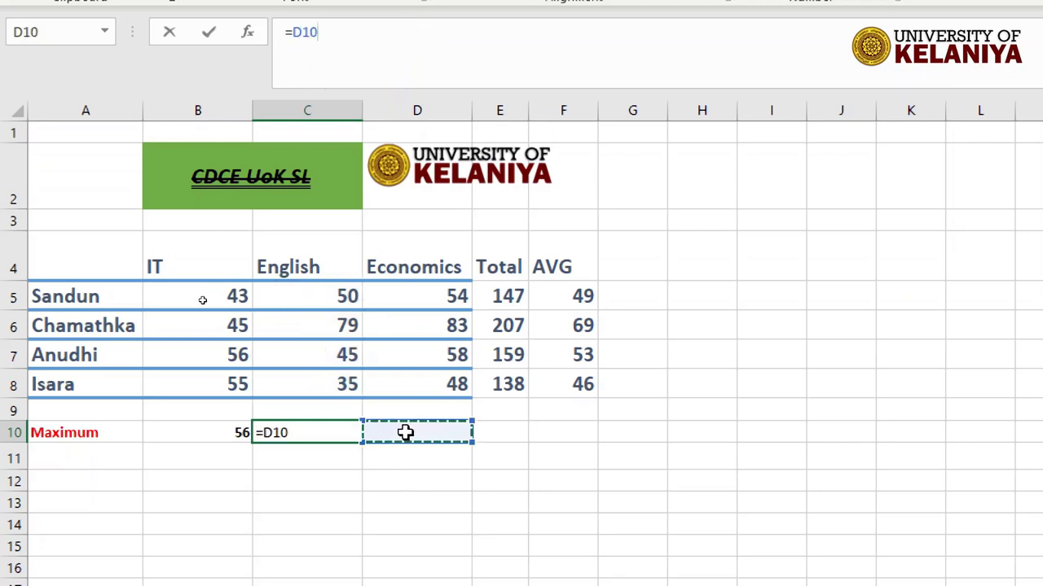
key("Escape")
left_click(405, 451)
left_click(403, 434)
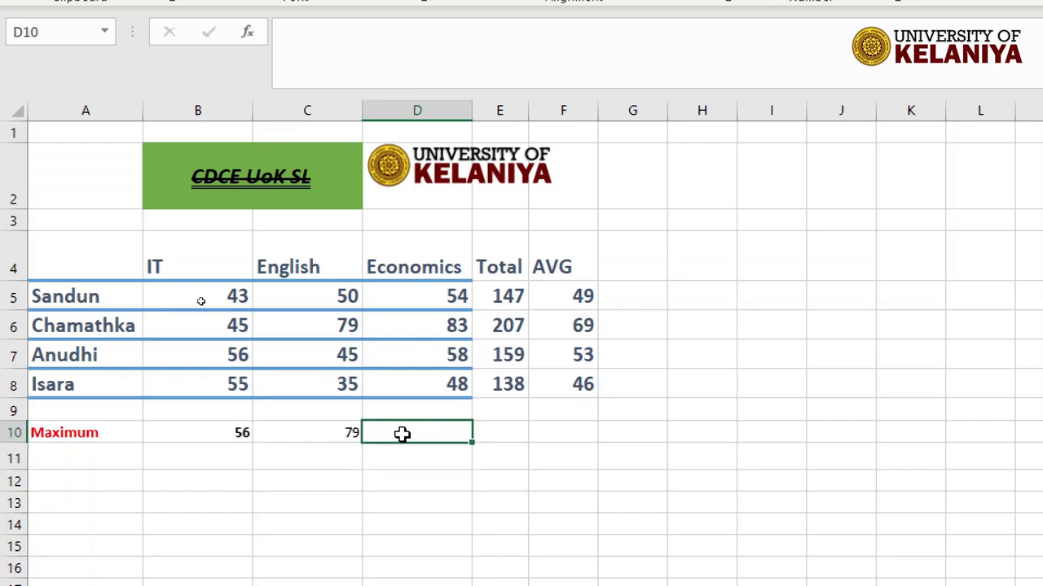
type("=")
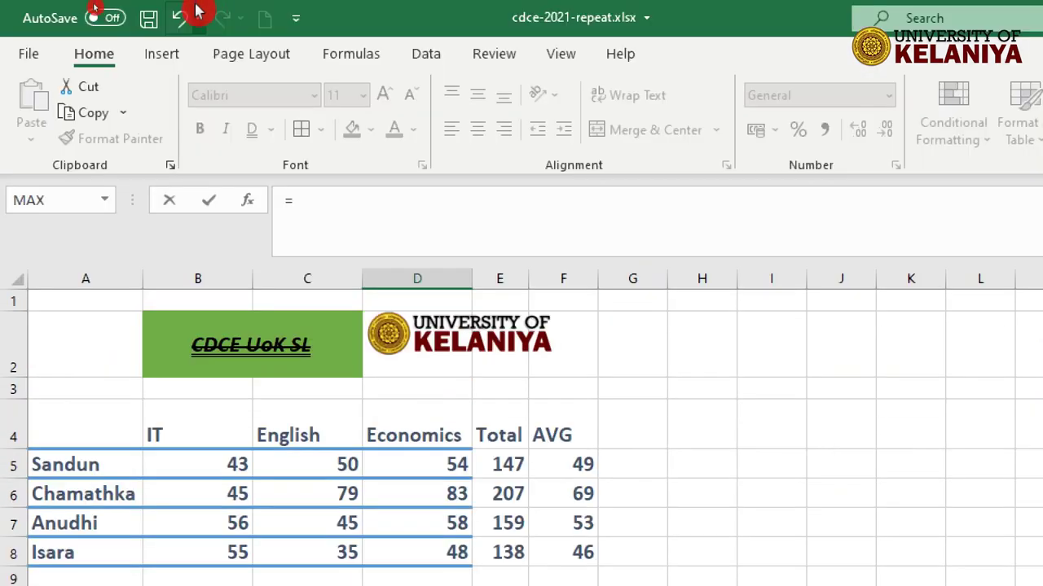
Insert MAX in D10, delete the proposed B10:C10 range and focus the empty Number1 box
left_click(248, 201)
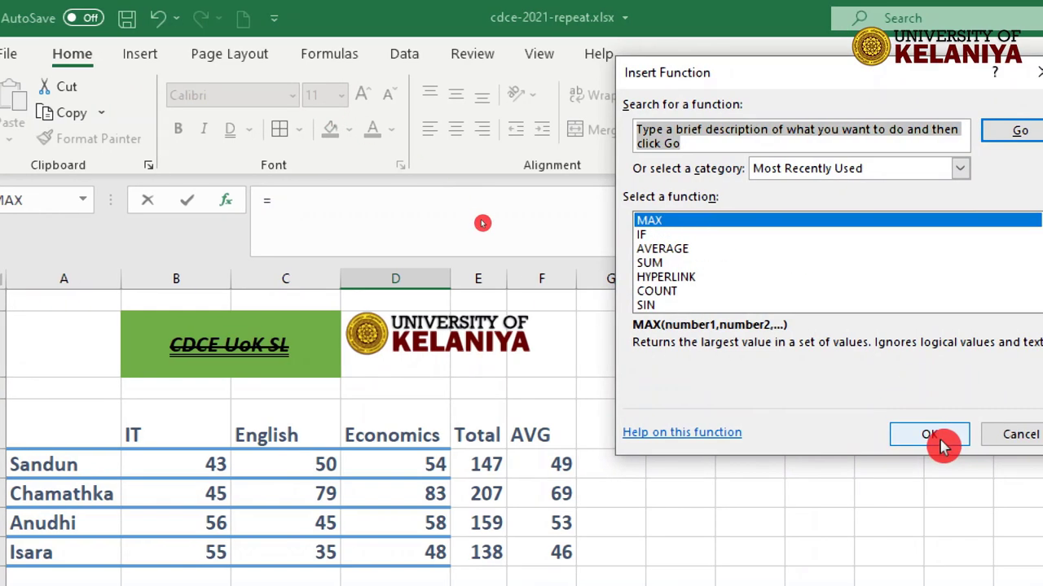
left_click(939, 442)
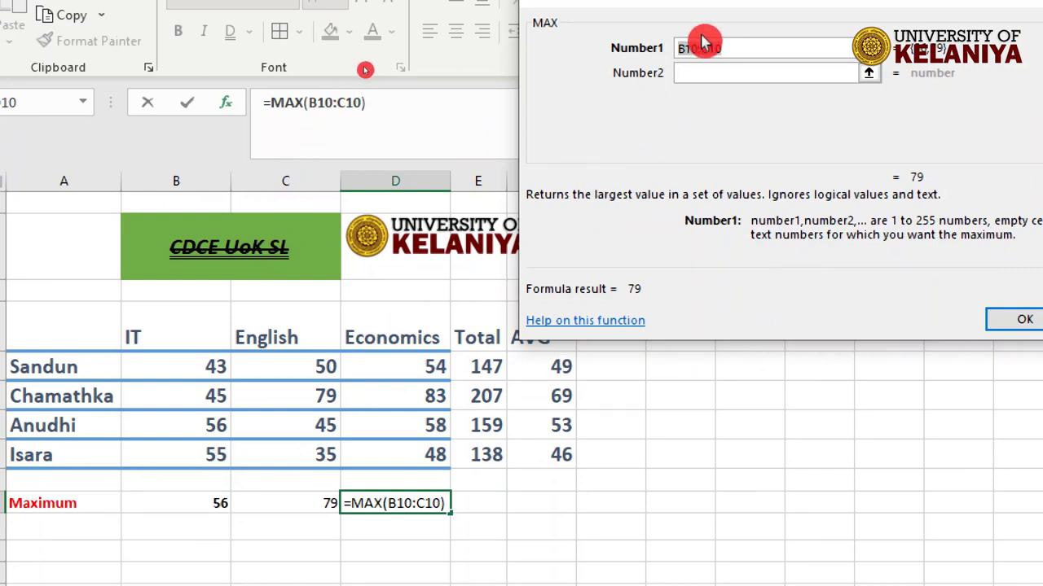
left_click(772, 50)
left_click_drag(772, 50, 612, 54)
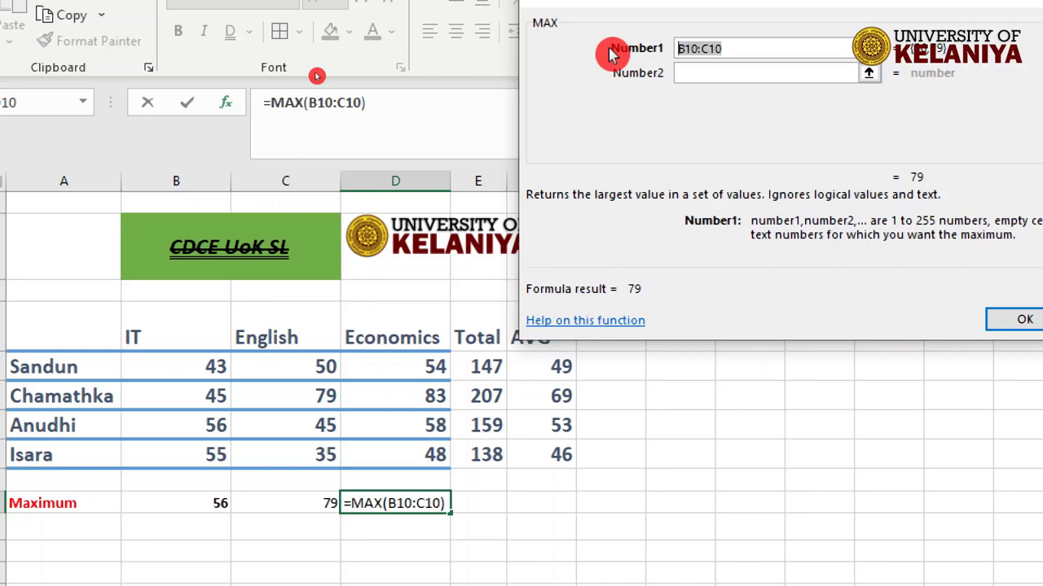
key("BackSpace")
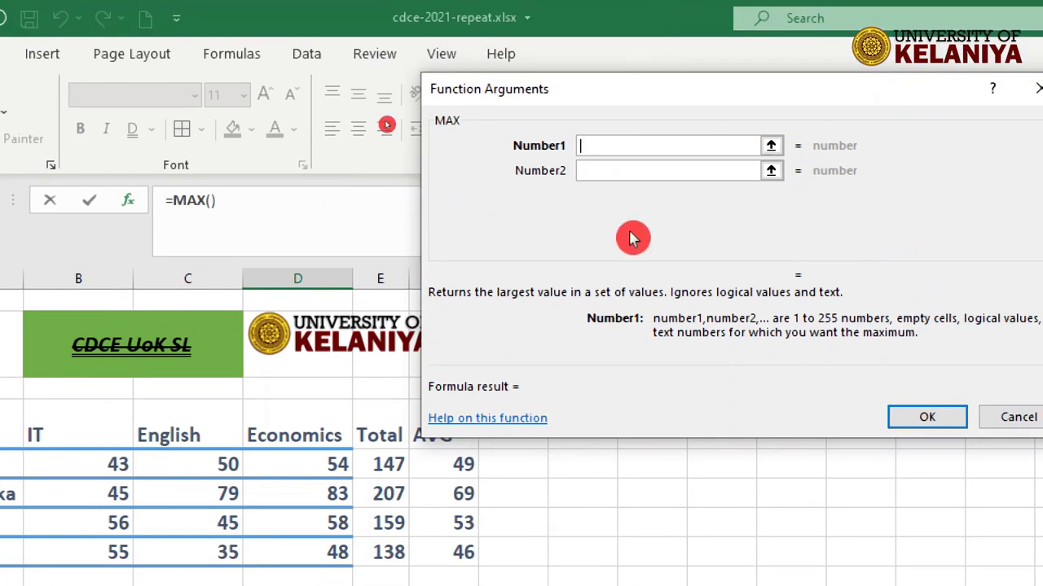
left_click(770, 145)
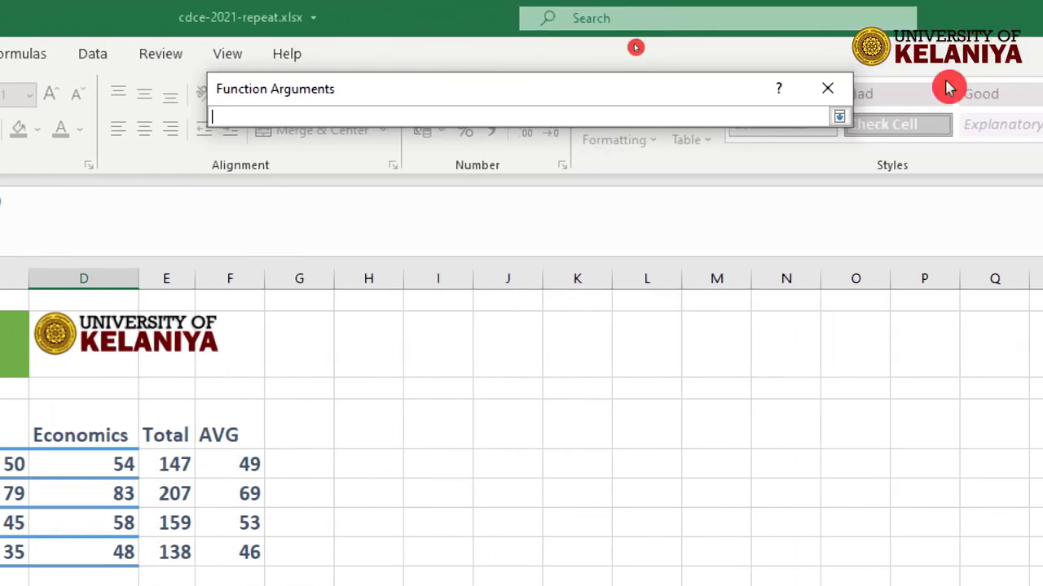
left_click(839, 116)
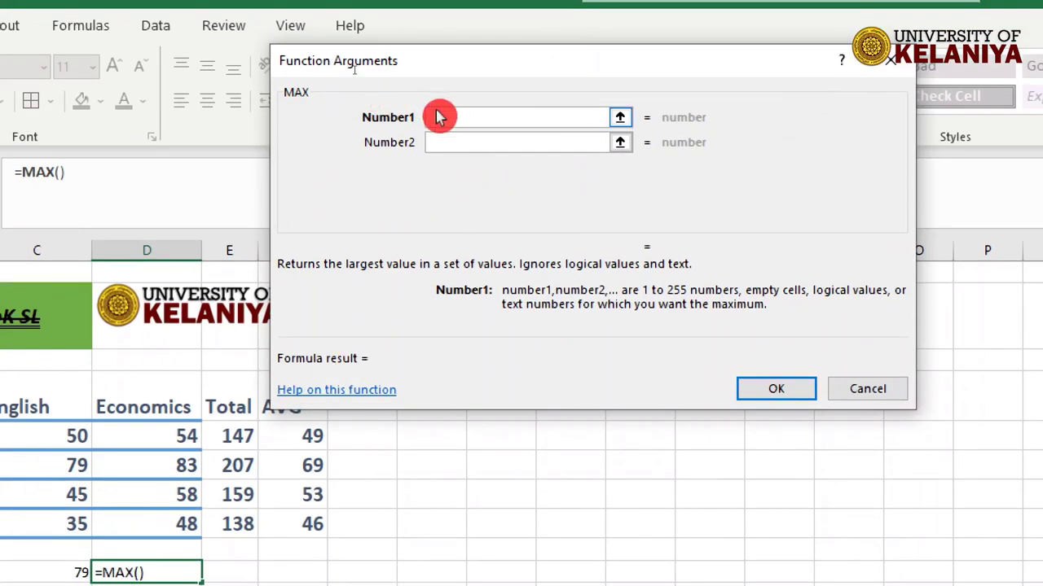
left_click(446, 116)
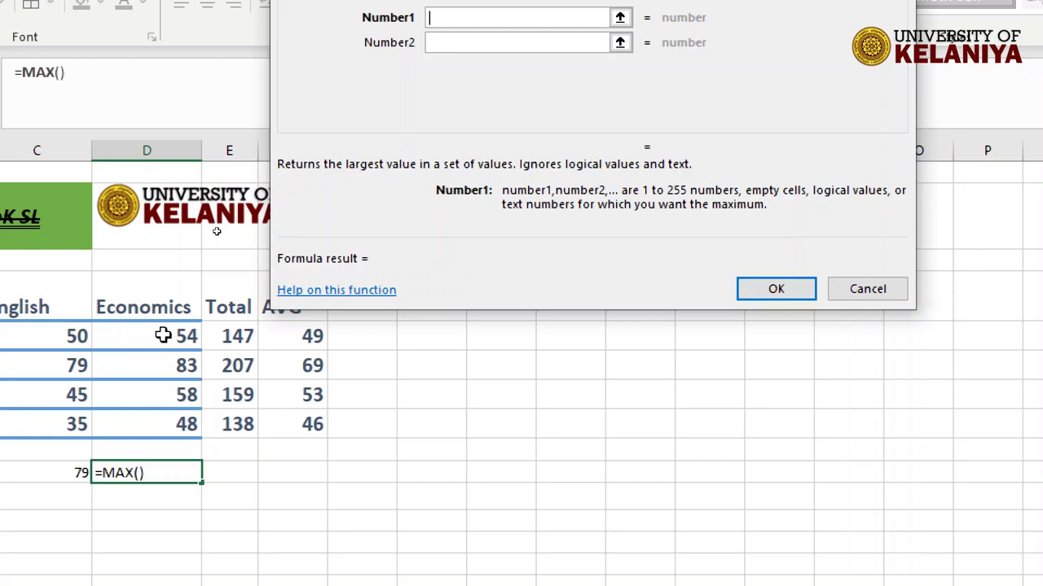
Set Number1 to D5:D8 and confirm, then check D10's 83 against D6
left_click(163, 335)
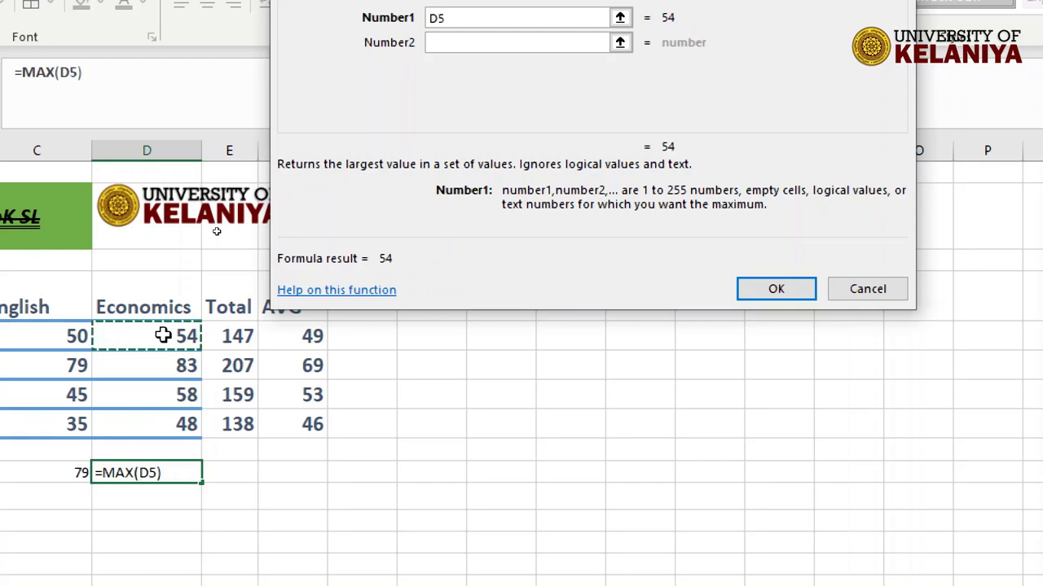
left_click_drag(163, 335, 154, 430)
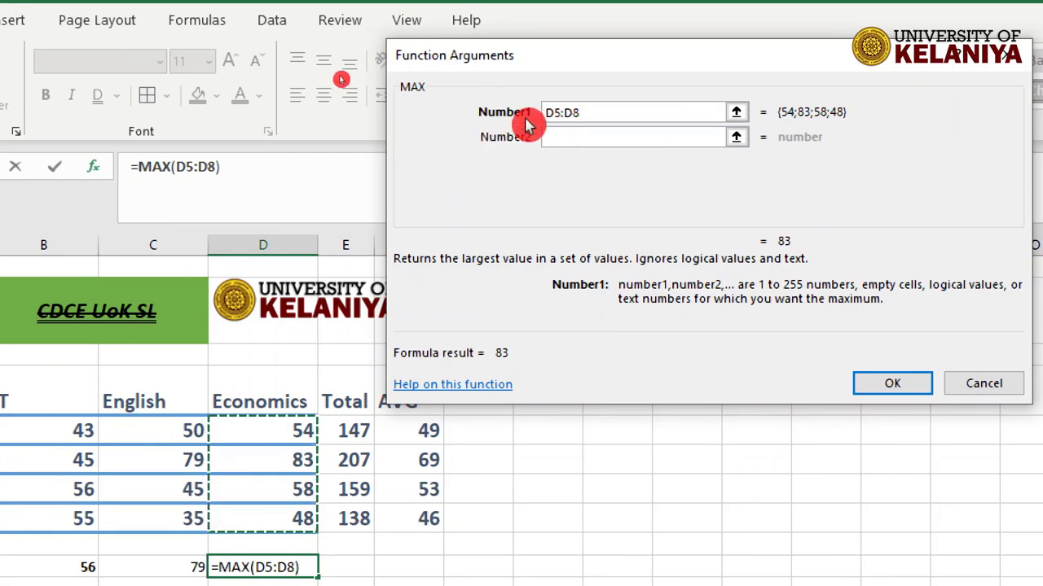
left_click(904, 389)
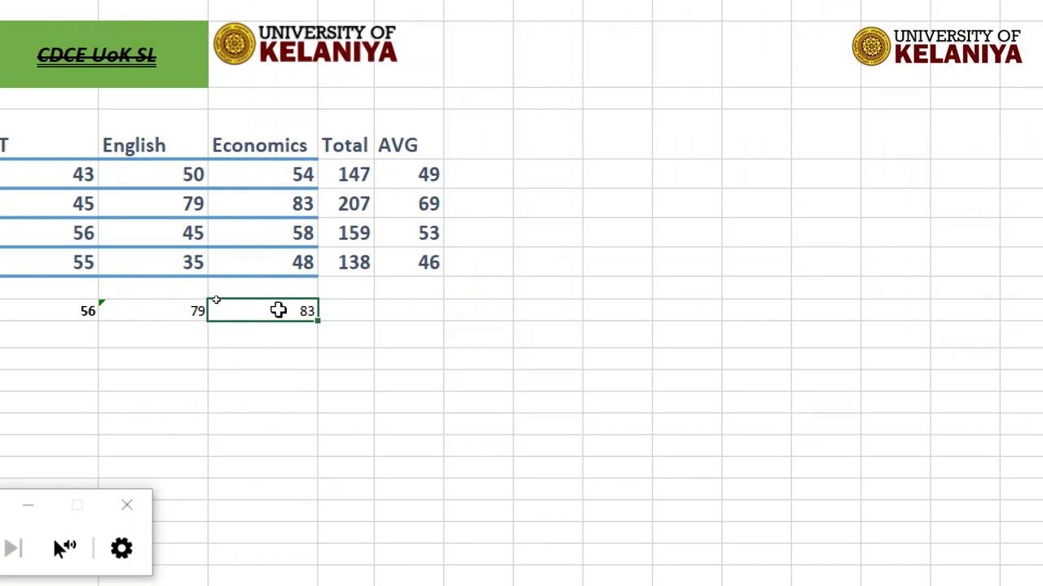
left_click(291, 203)
left_click(278, 311)
left_click(273, 213)
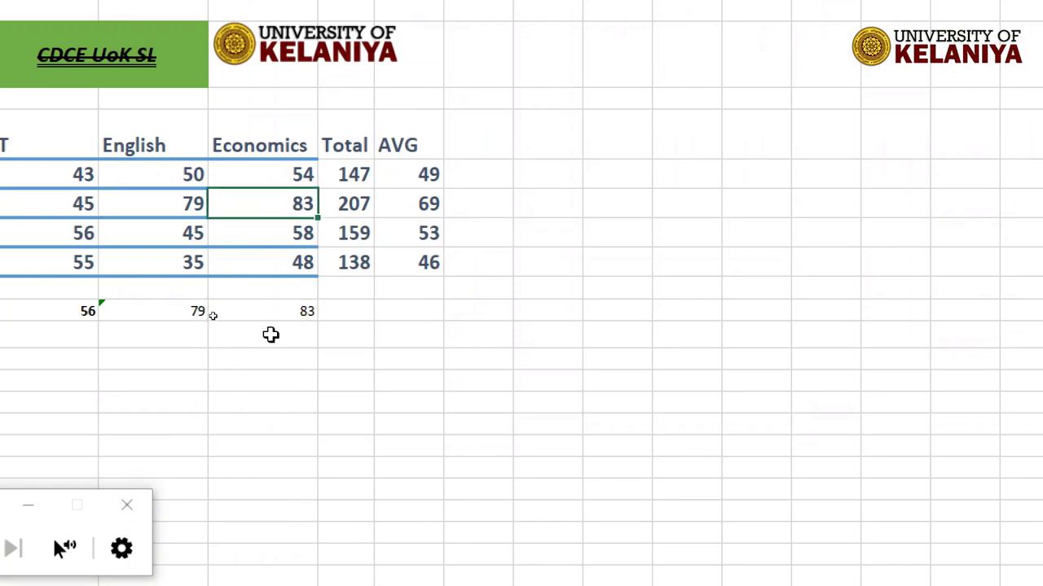
left_click(270, 311)
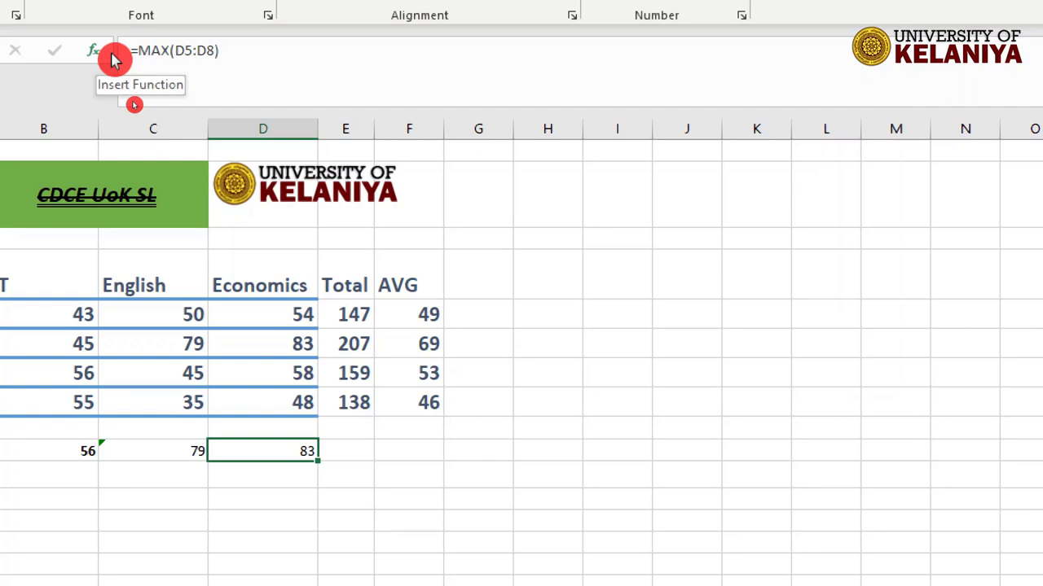
Fill the MAX formula to E10 (207) and apply the table's bold underlined style to B10:E10
left_click(182, 444)
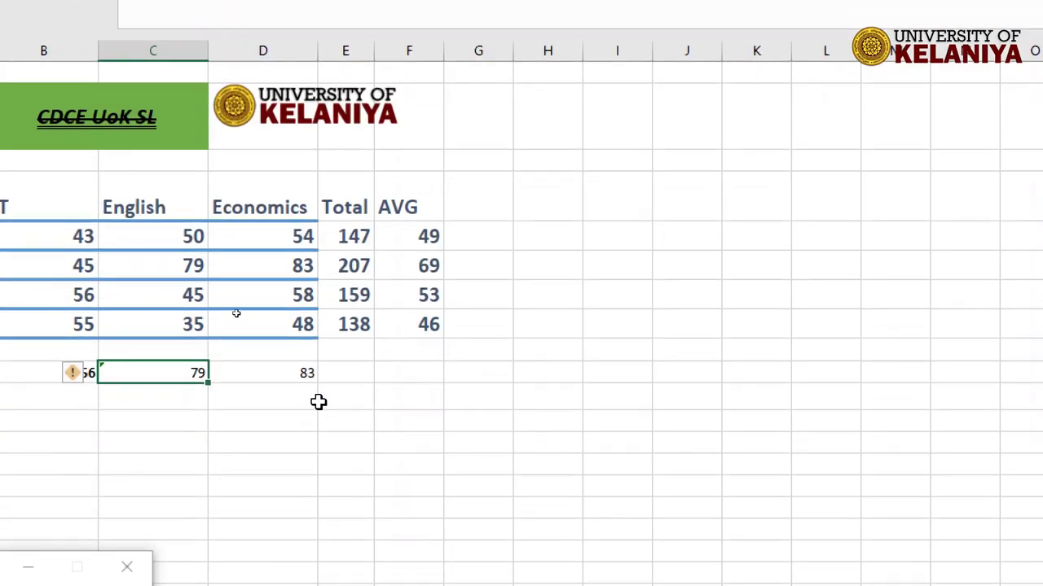
left_click(288, 374)
left_click_drag(317, 383, 371, 384)
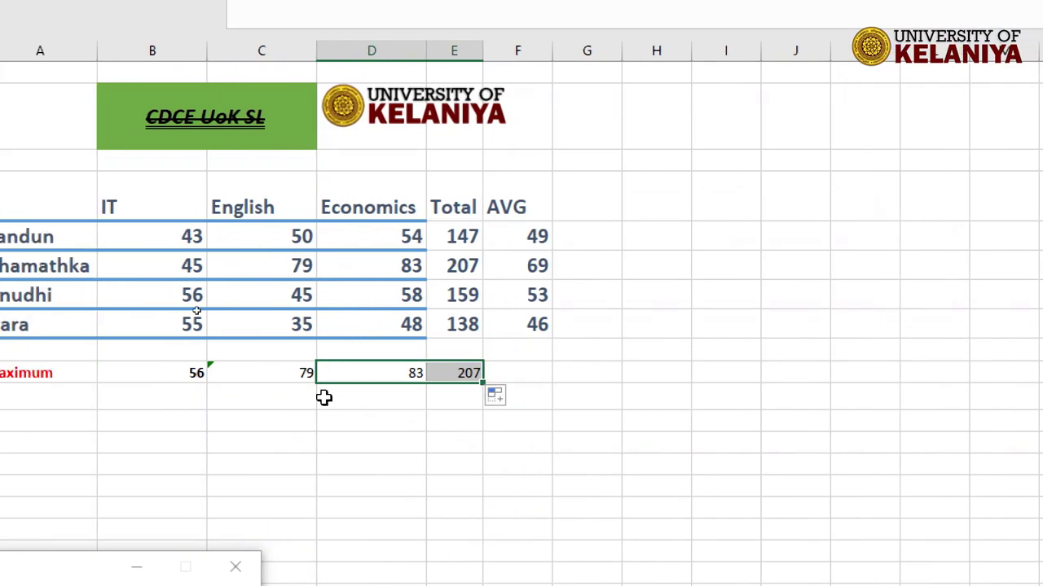
left_click(291, 322)
key("ctrl+c")
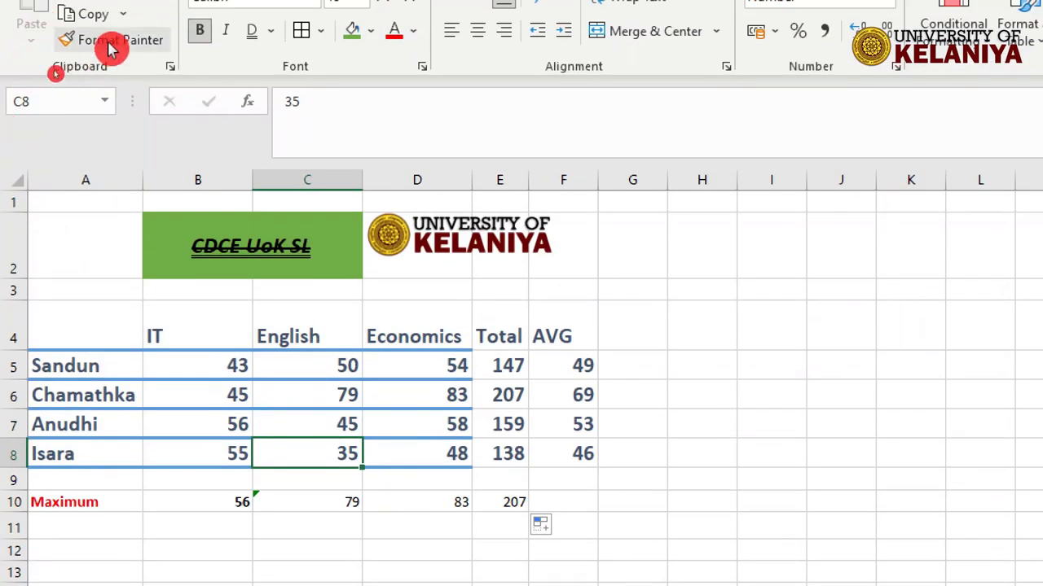
left_click_drag(211, 365, 506, 364)
left_click(467, 438)
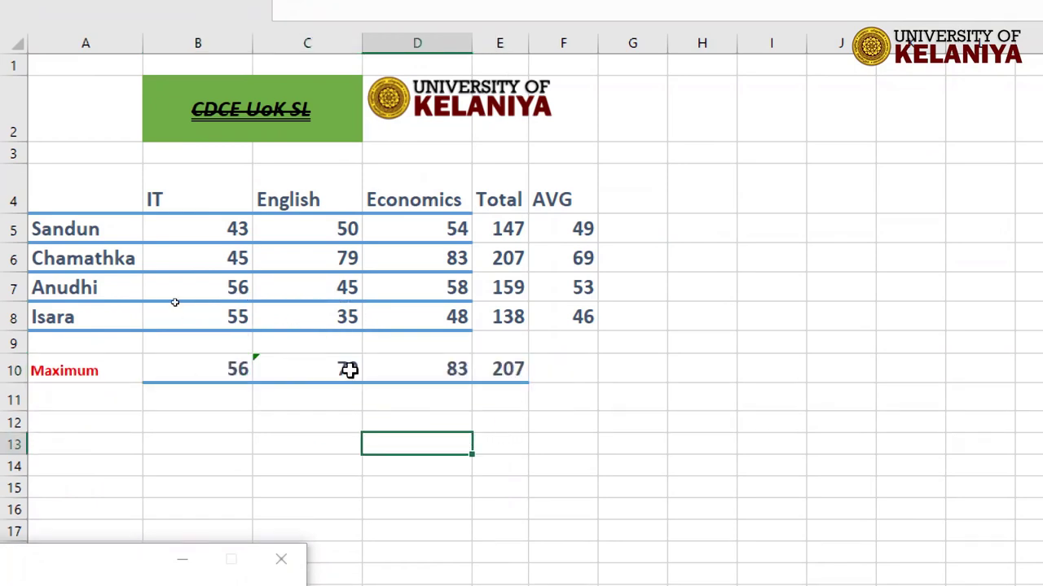
Compare the MAX formulas in C10 and D10
left_click(308, 367)
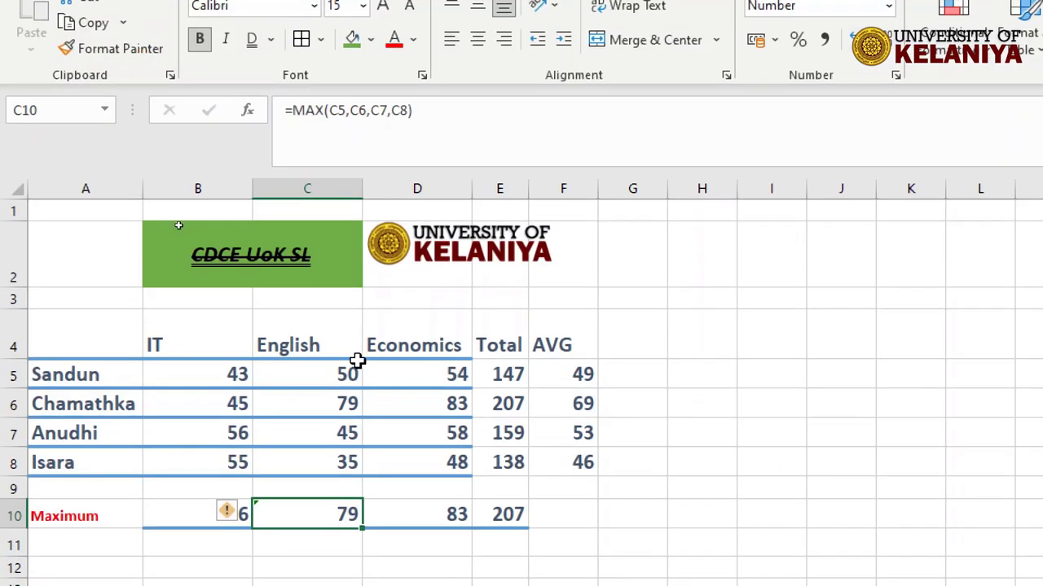
left_click(428, 508)
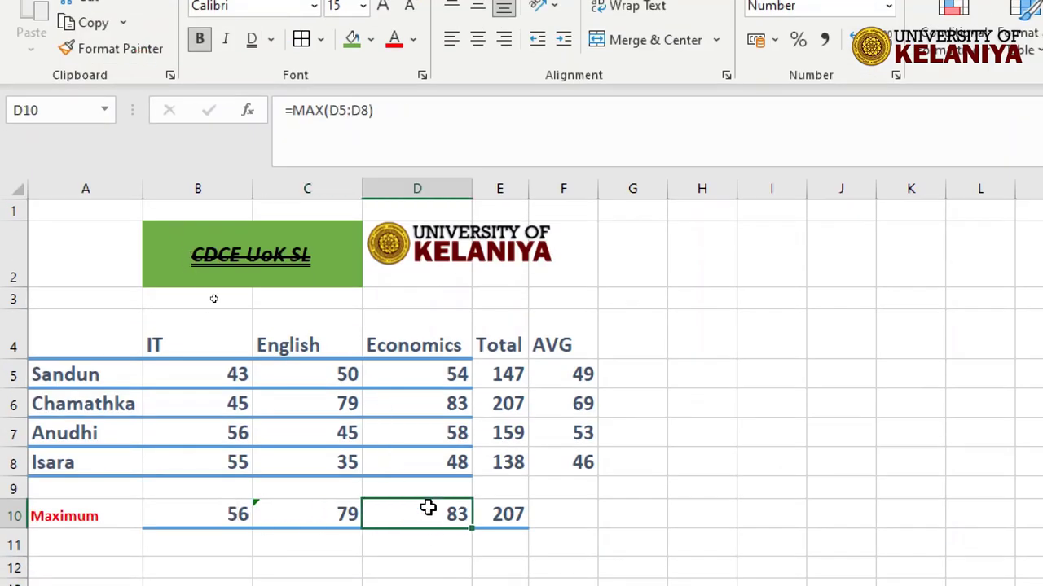
left_click(321, 512)
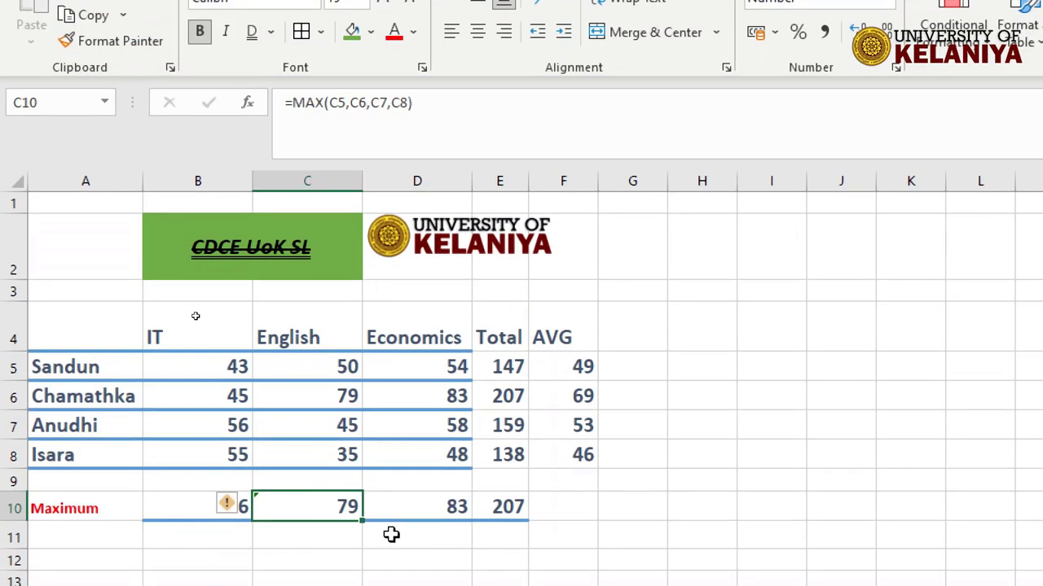
left_click(428, 505)
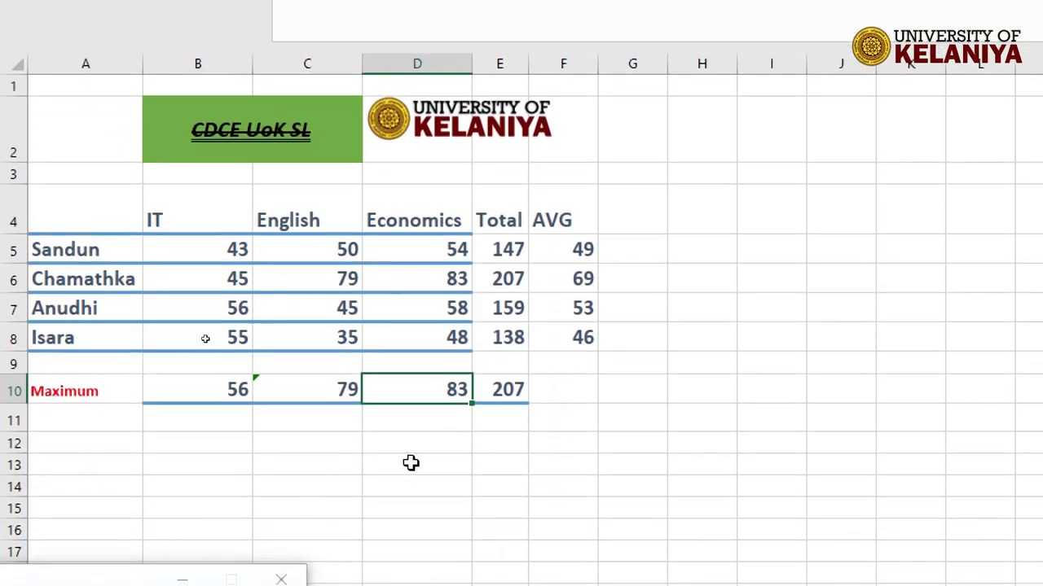
left_click(409, 463)
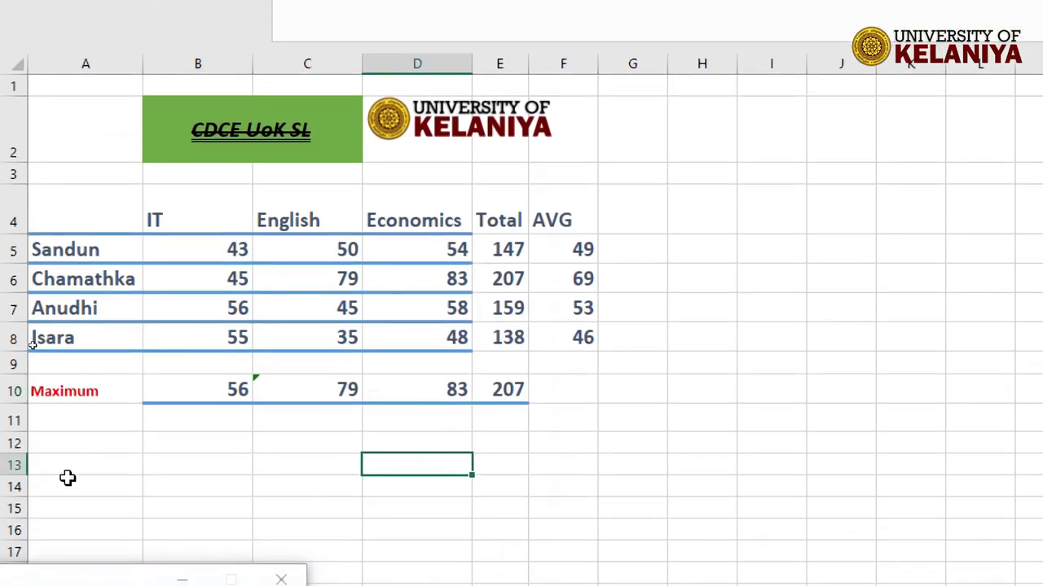
Enter 'Minimum' in A11 and give it the Maximum label's bold red formatting
left_click(76, 421)
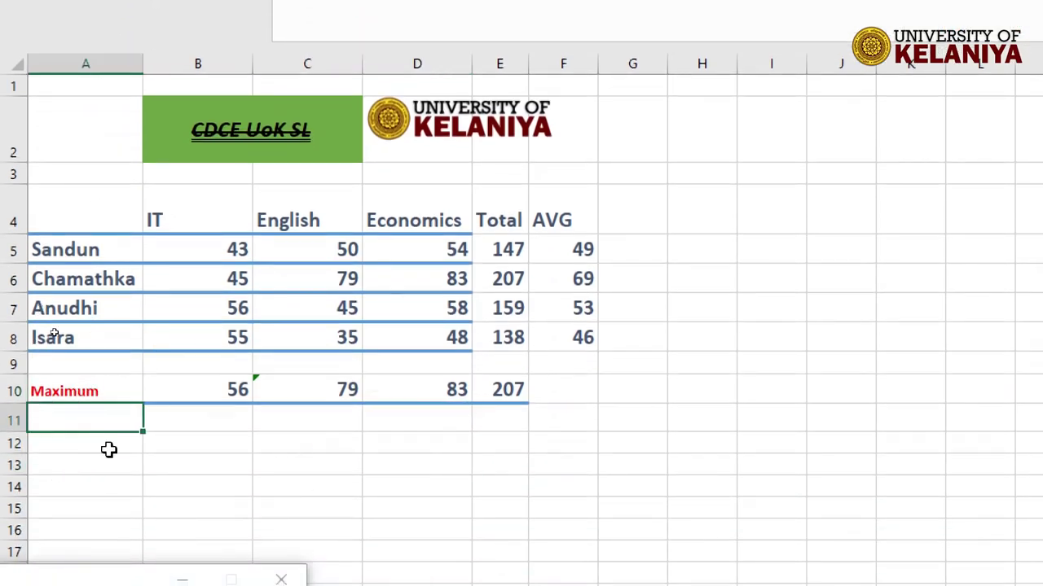
type("Minimum")
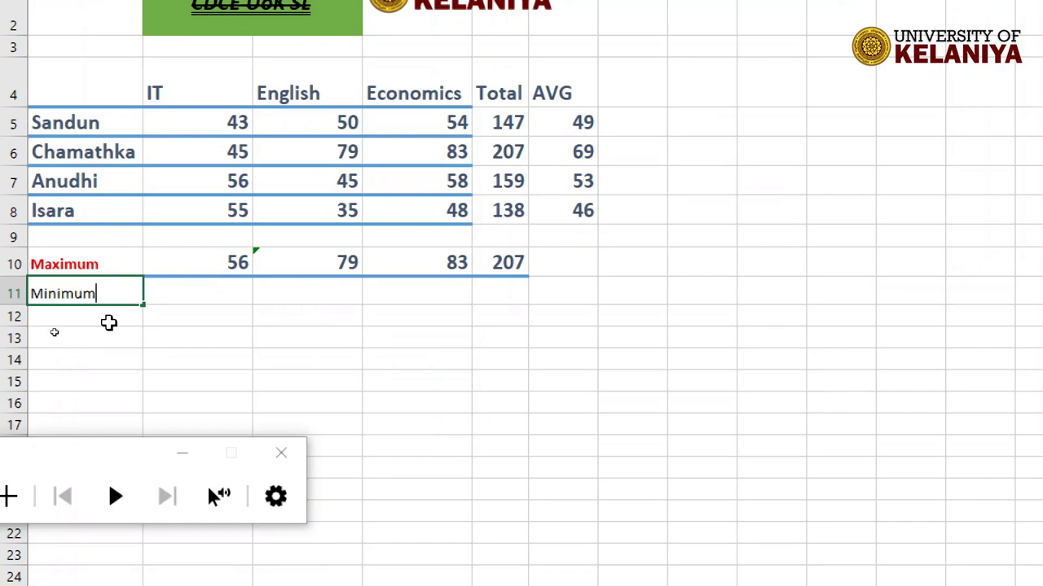
key("Return")
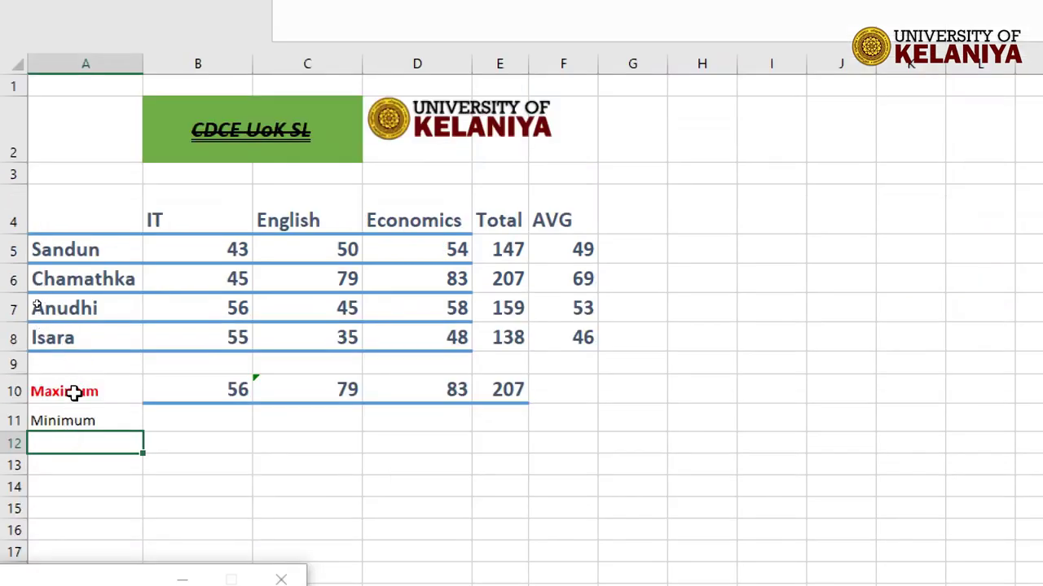
left_click(77, 392)
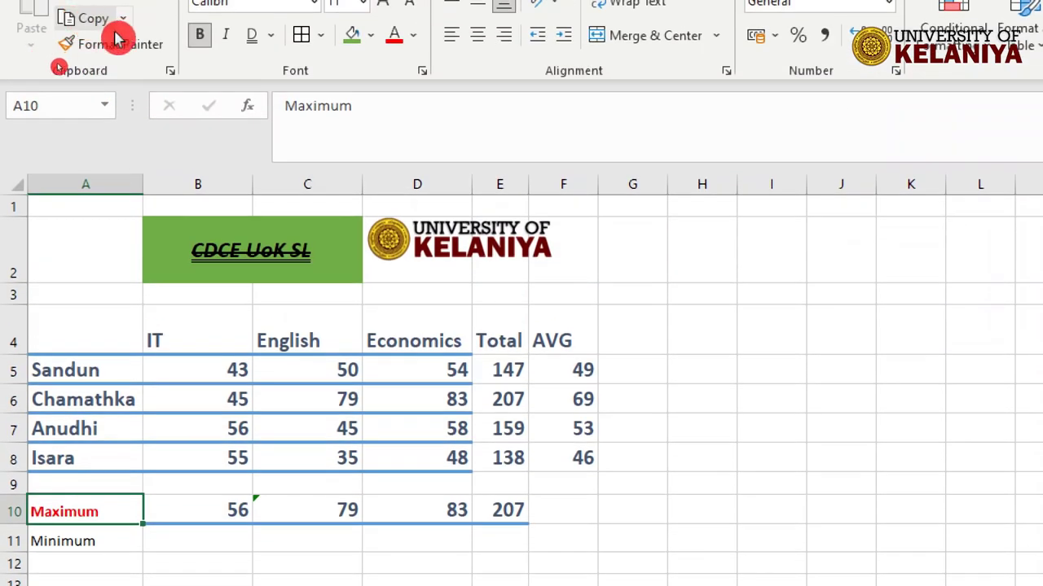
left_click(118, 48)
left_click(65, 541)
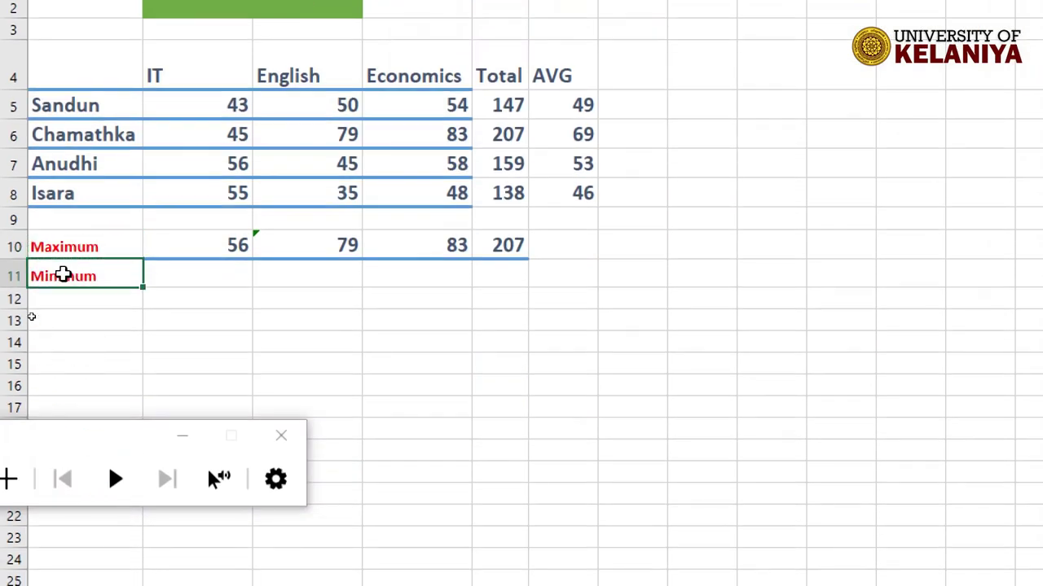
left_click(201, 275)
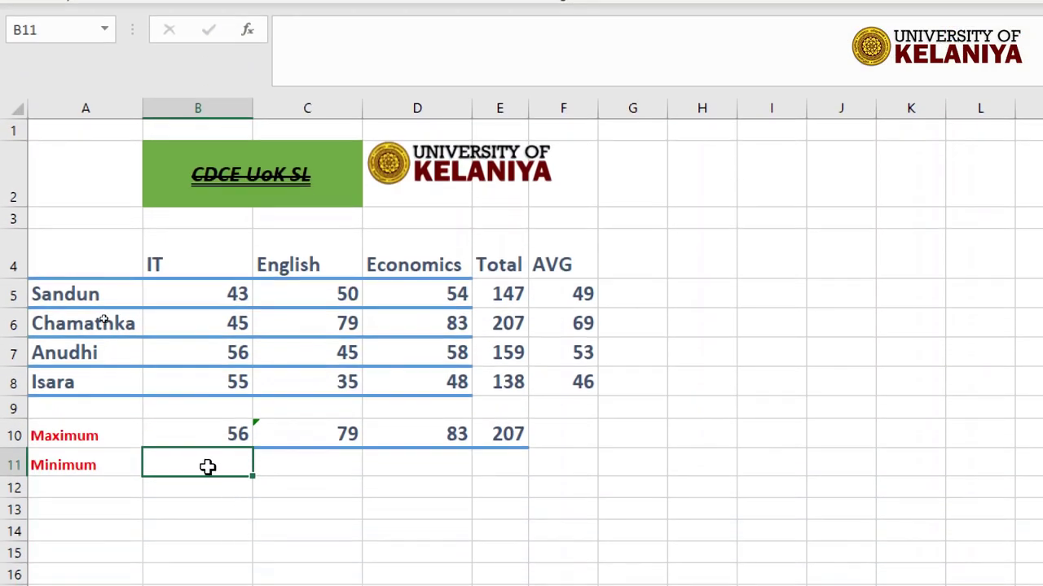
Enter =MIN(B5:B8) in B11 so it shows 43, then pick up its formatting
type("=")
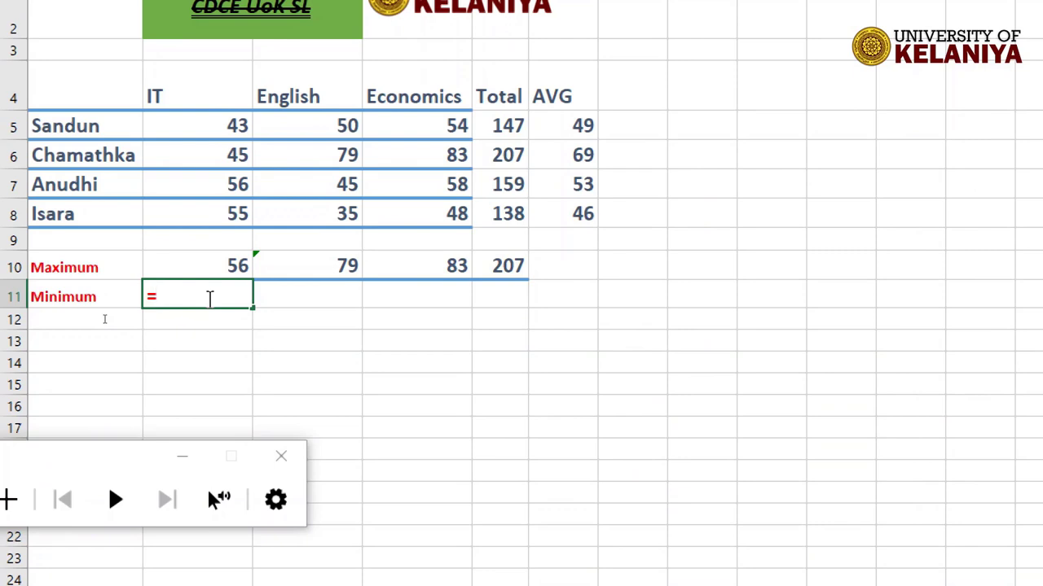
type("min")
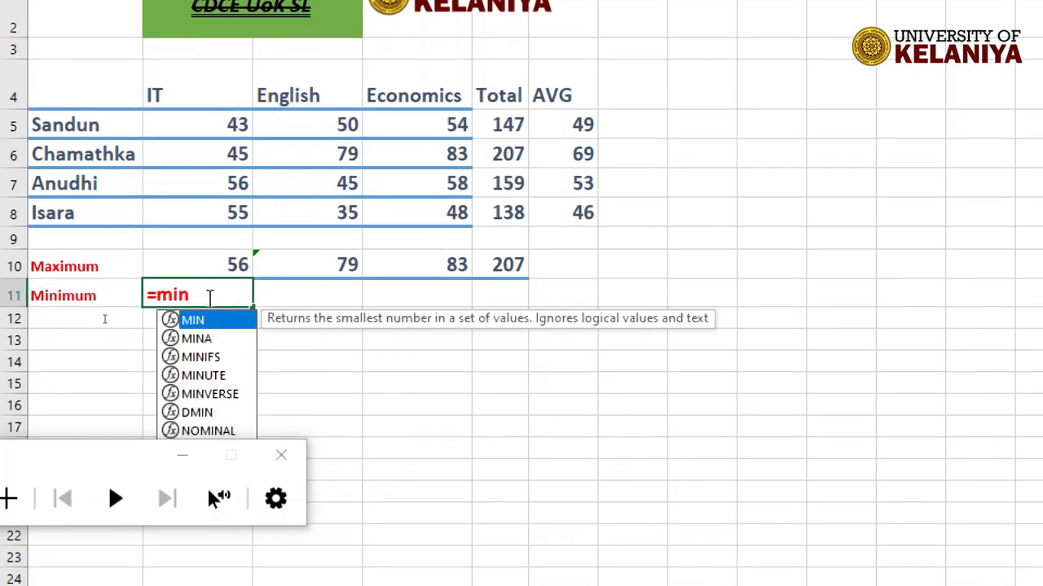
key("Tab")
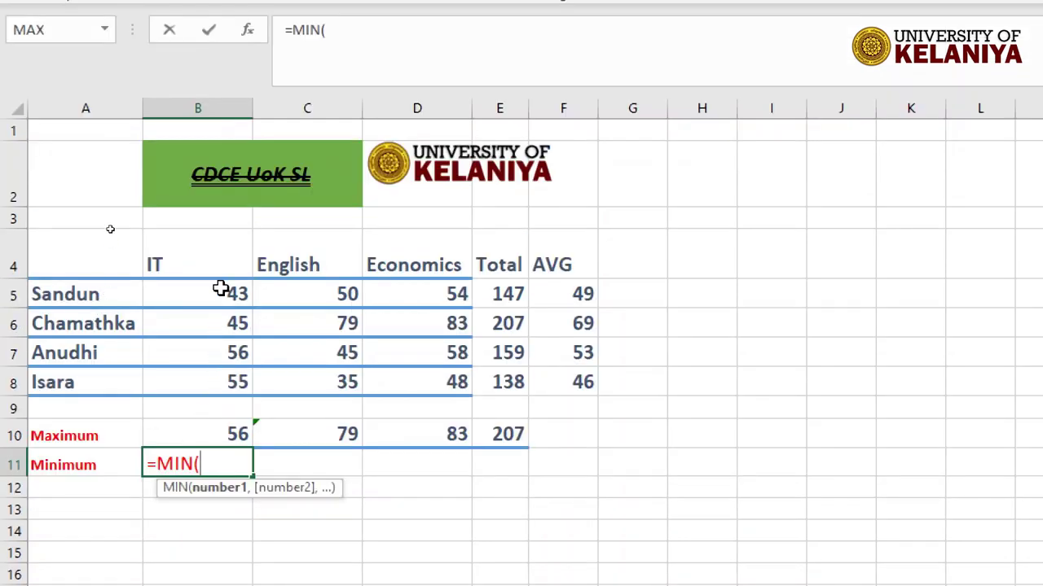
left_click(221, 288)
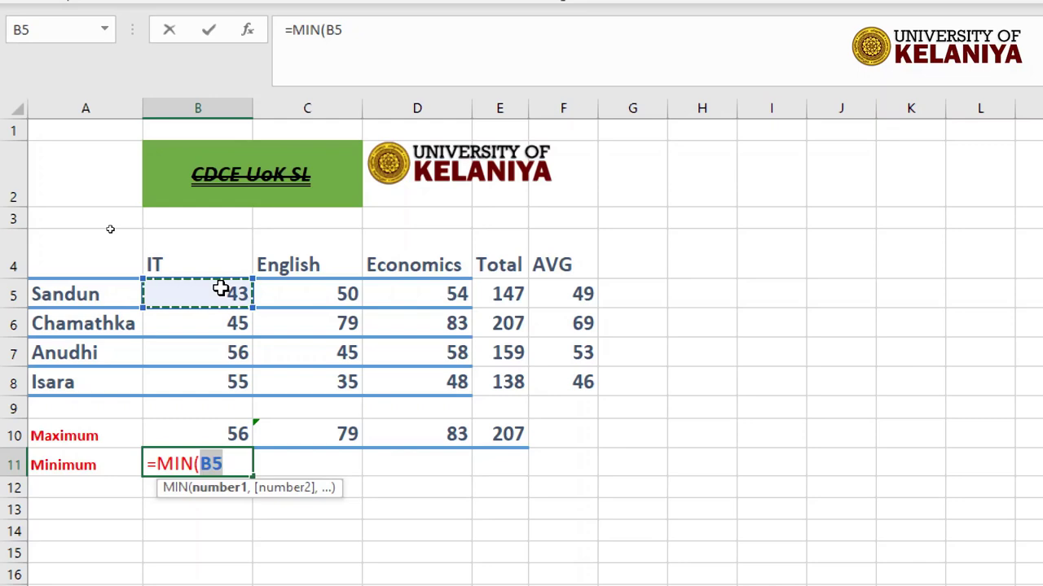
left_click_drag(221, 288, 221, 388)
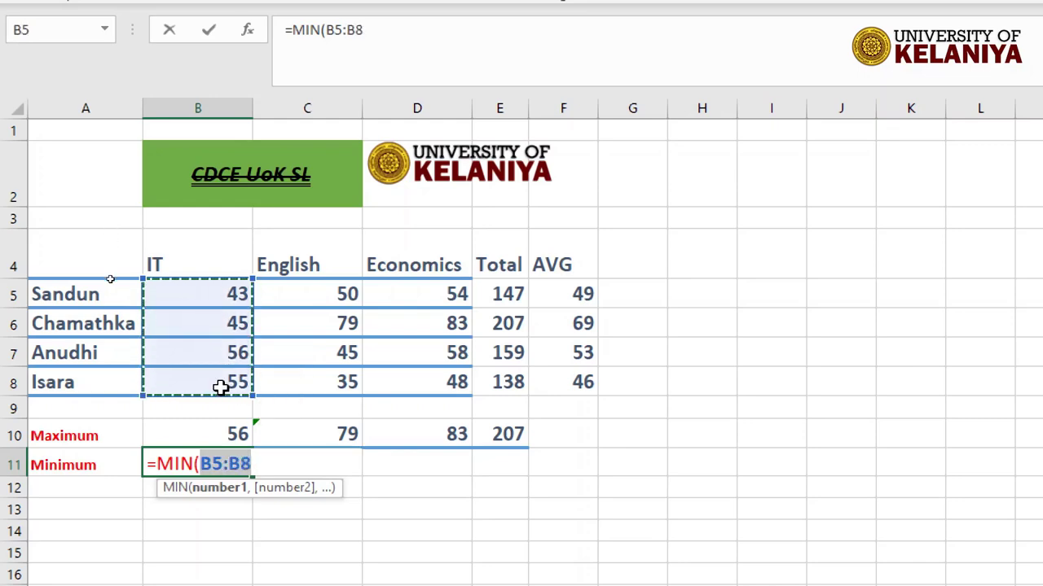
key("Return")
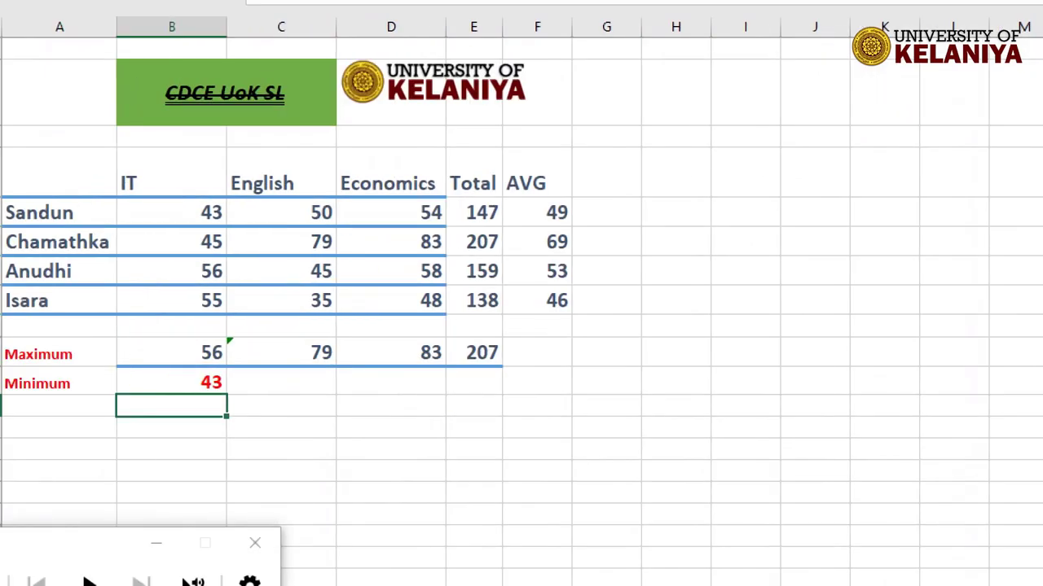
left_click(208, 376)
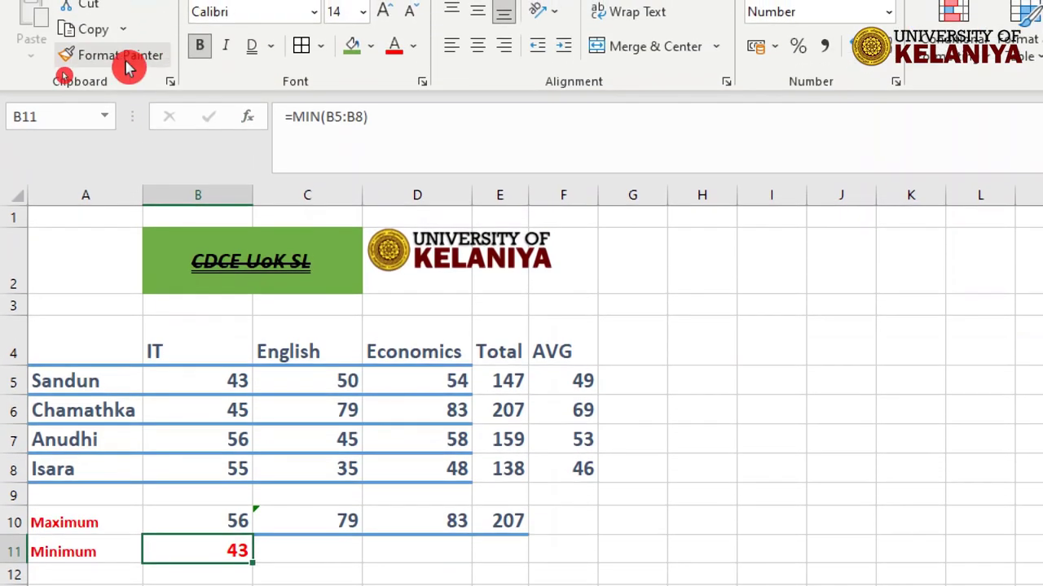
left_click(117, 52)
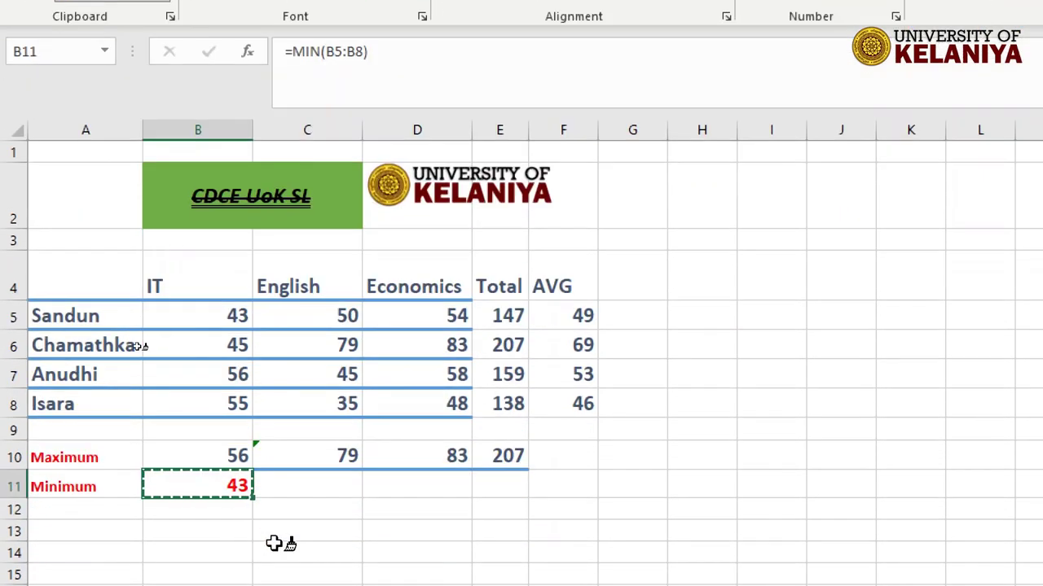
Copy C10's formatting onto the IT maximum and minimum cells B10:B11 (56 and 43)
left_click(208, 453)
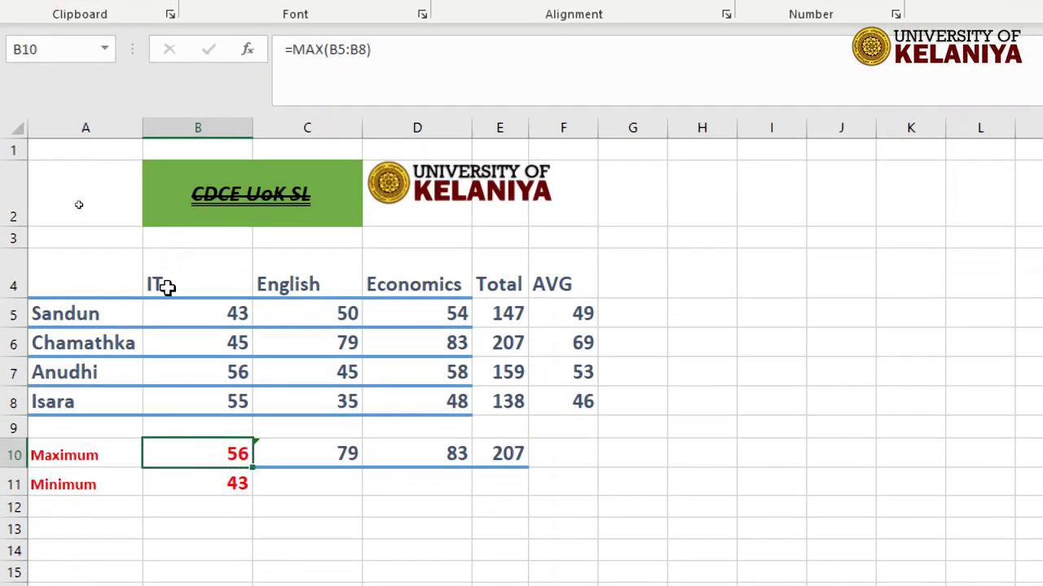
left_click(305, 456)
left_click(128, 88)
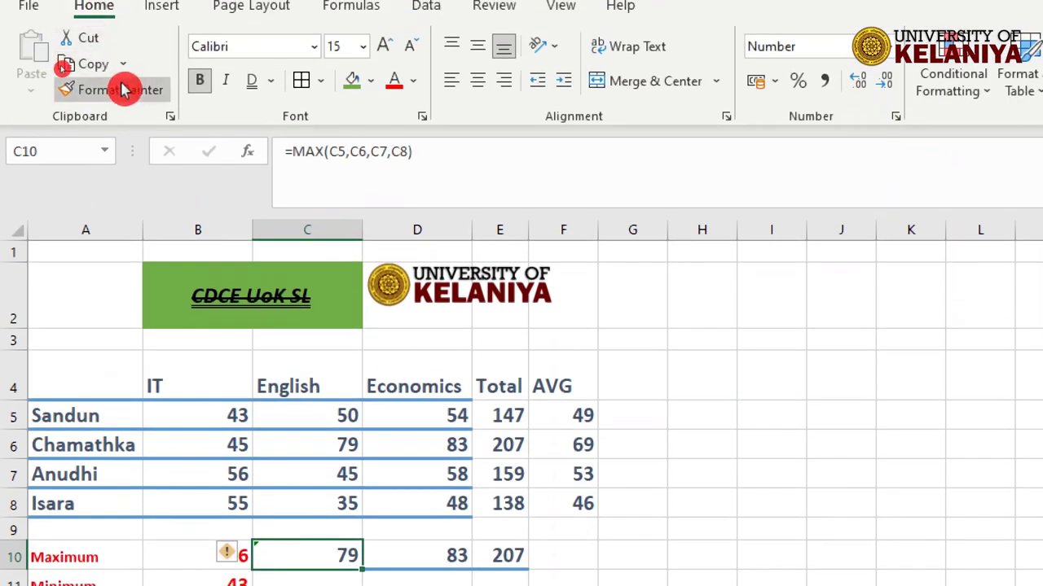
left_click_drag(187, 443, 184, 479)
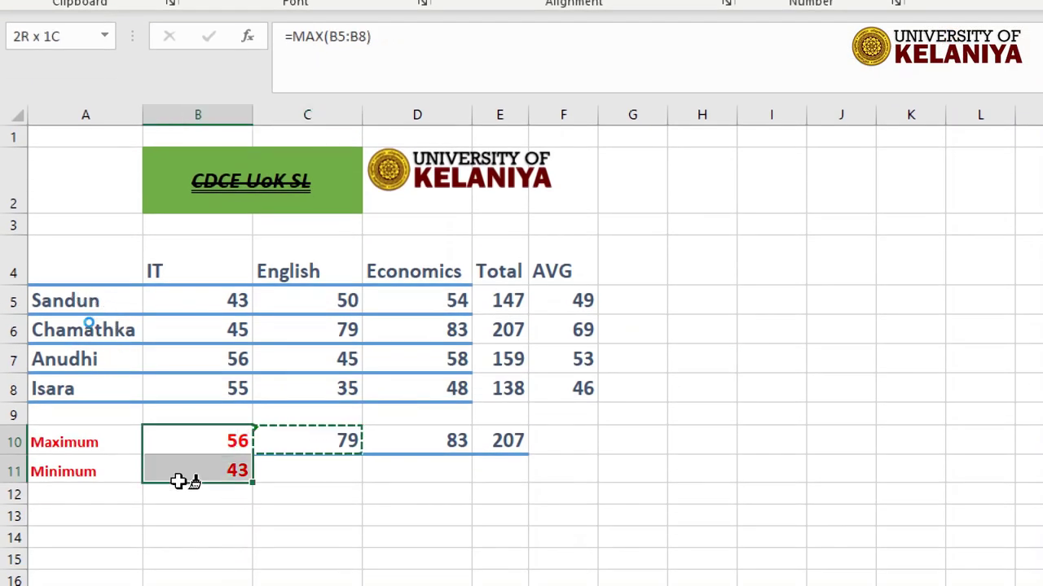
left_click(329, 479)
left_click(231, 473)
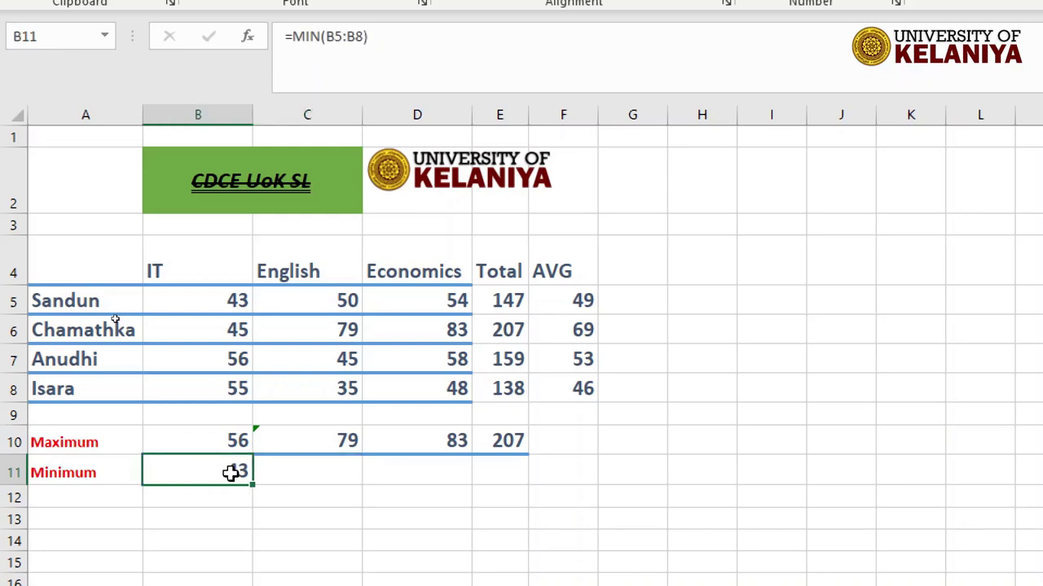
Start a formula in C11 and use Insert Function to search 'min' and pick MIN
left_click(333, 469)
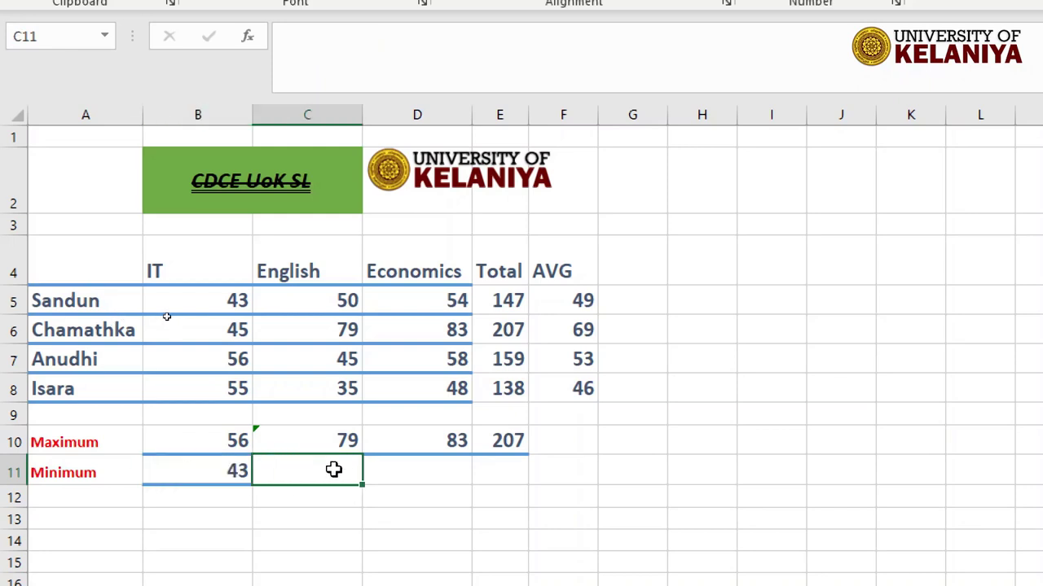
type("=")
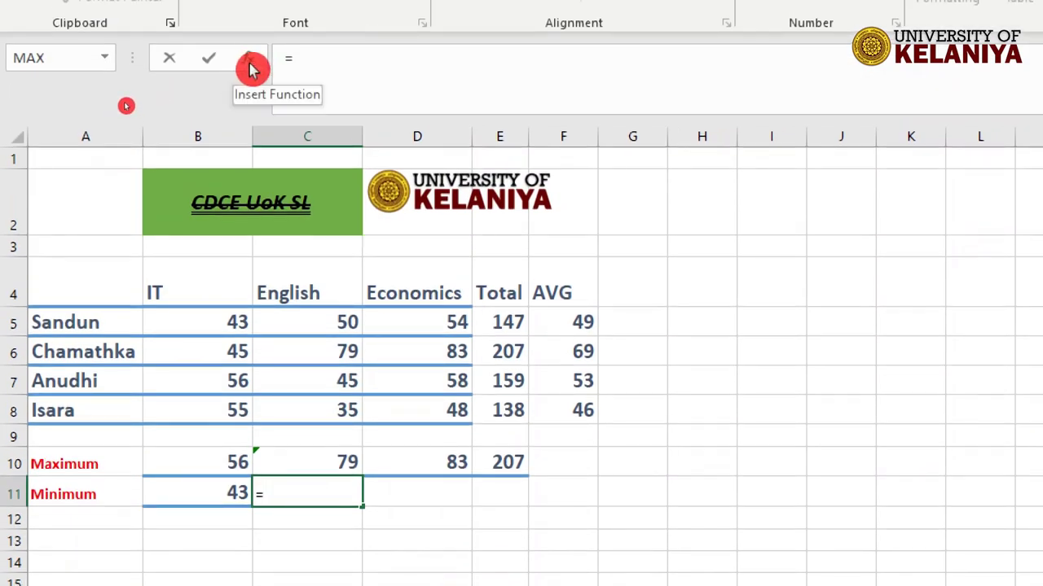
left_click(248, 62)
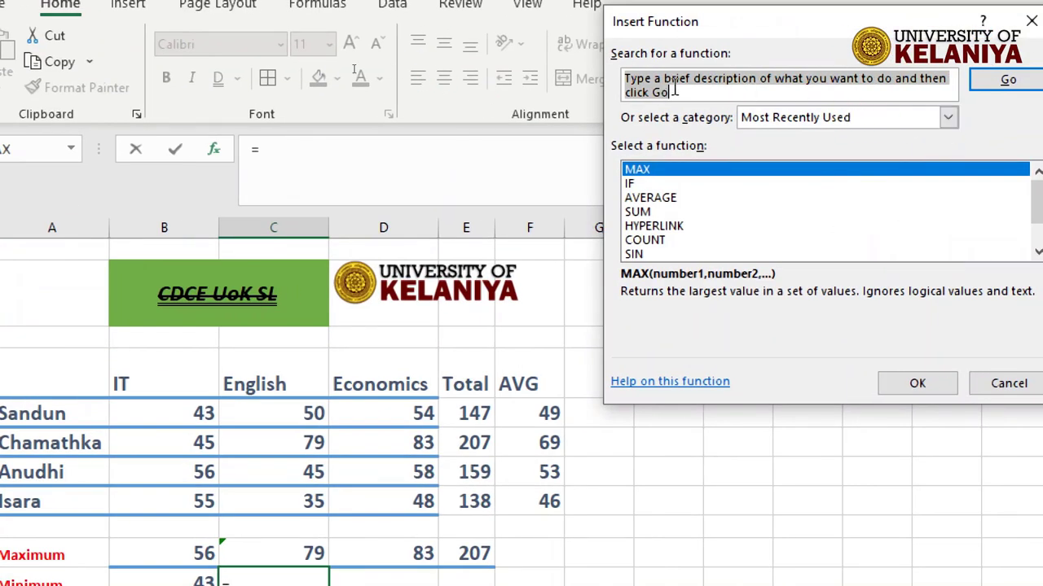
type("mi")
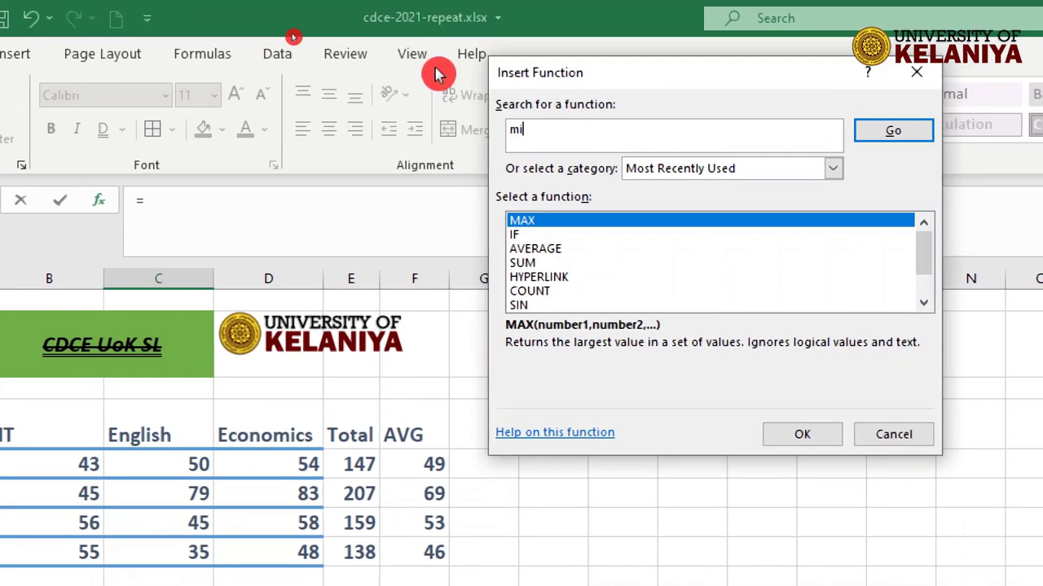
type("n")
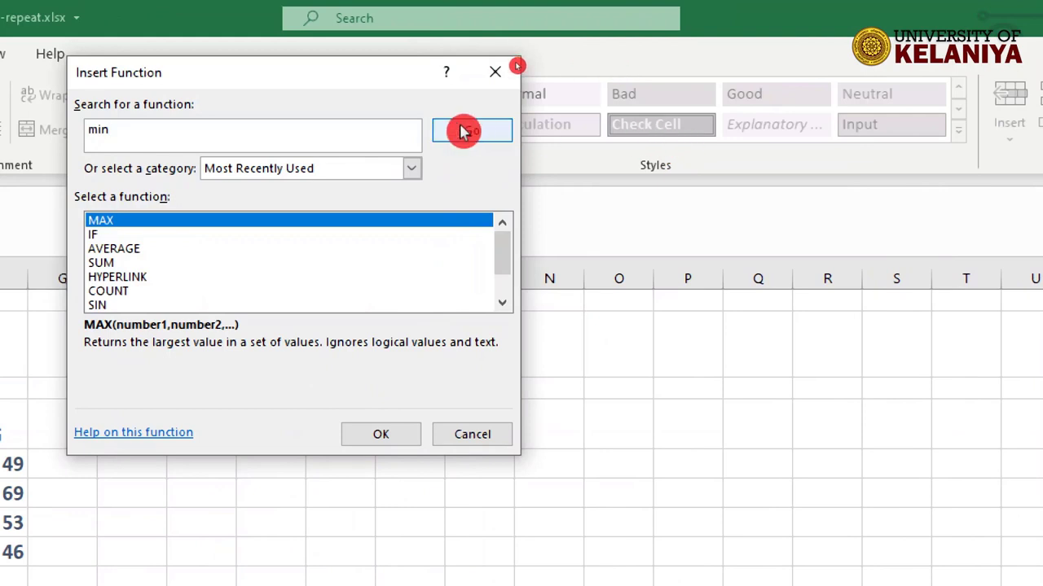
left_click(873, 132)
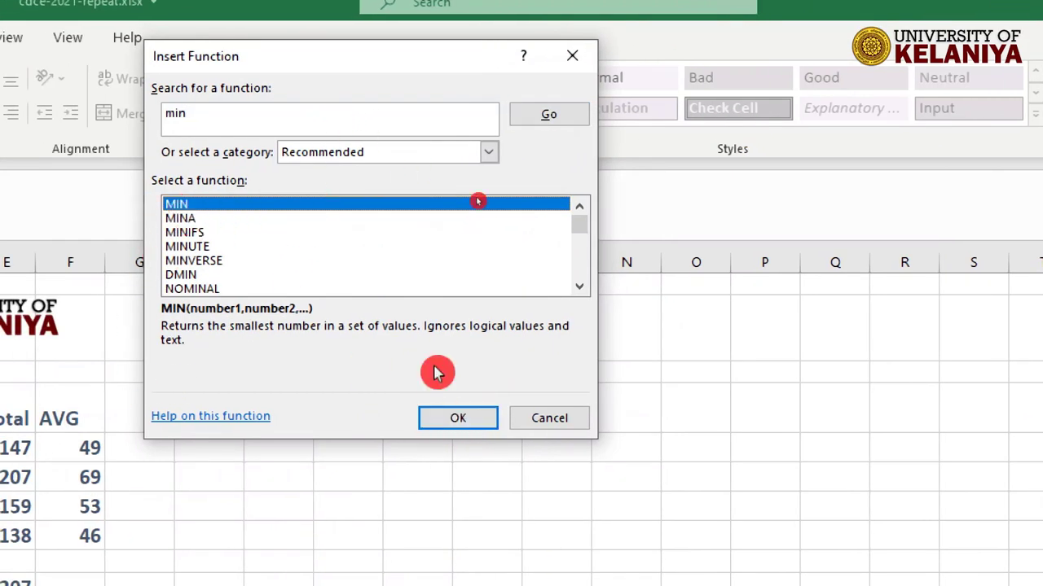
left_click(461, 420)
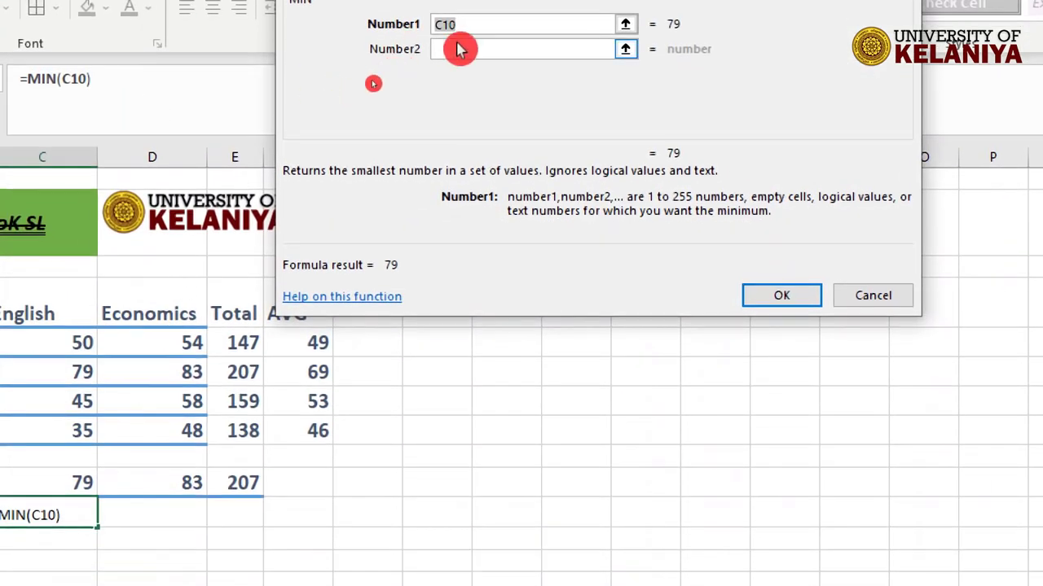
Set MIN's first two arguments to C5 and C6, clearing the mistaken range entry
left_click(460, 23)
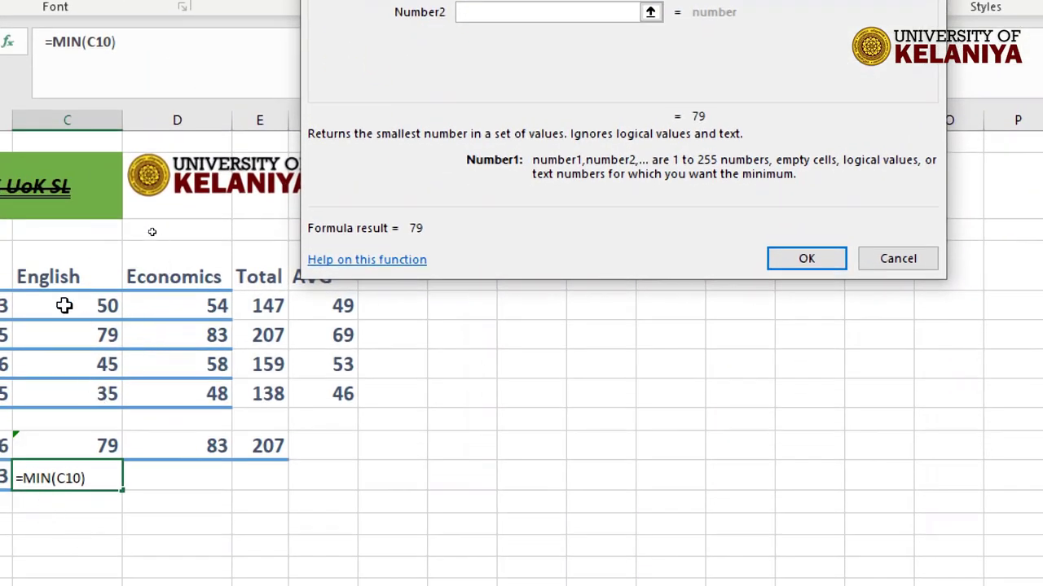
left_click_drag(65, 304, 52, 394)
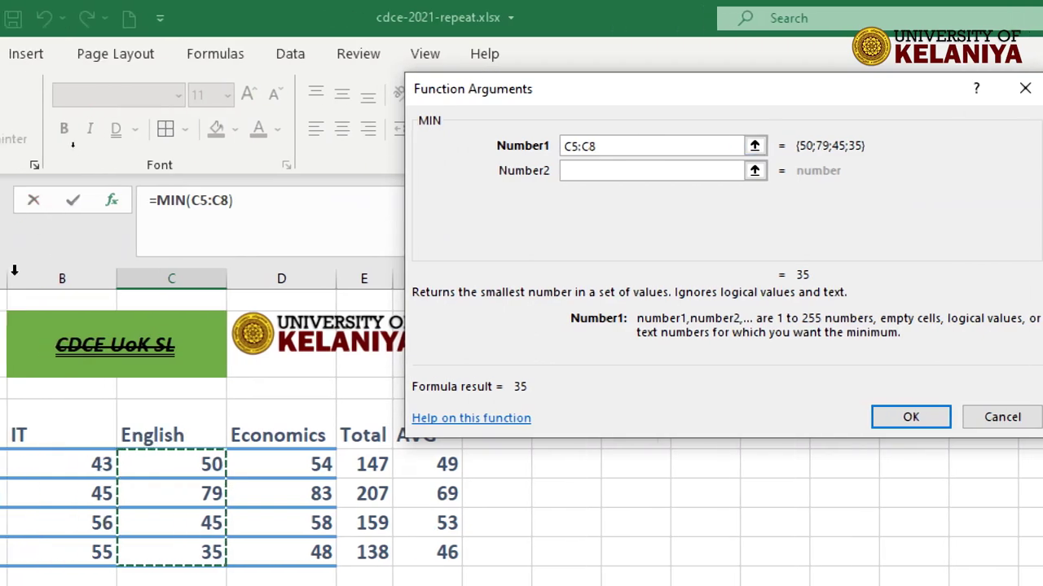
key("BackSpace")
key("BackSpace")
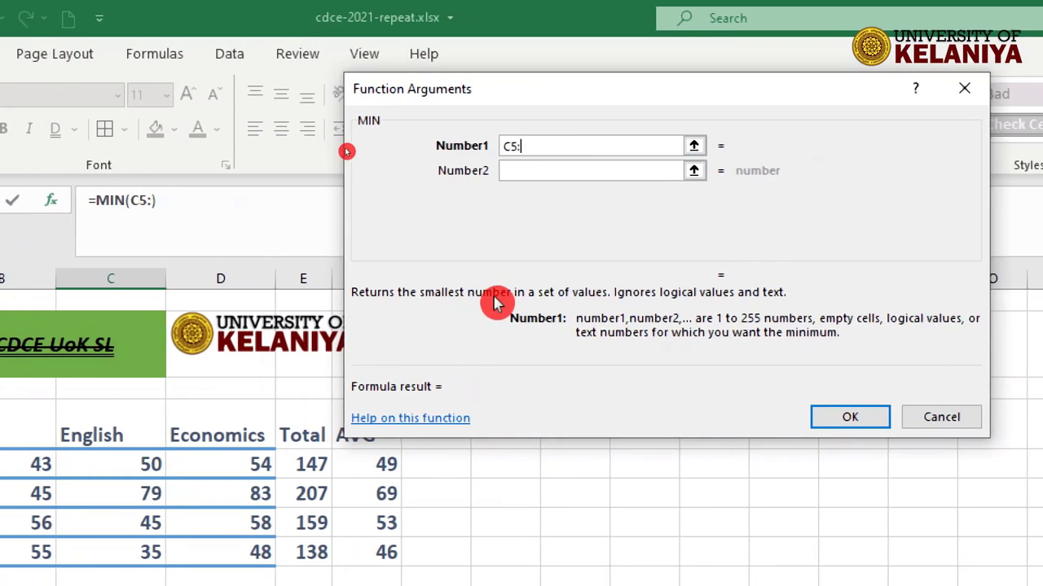
key("BackSpace")
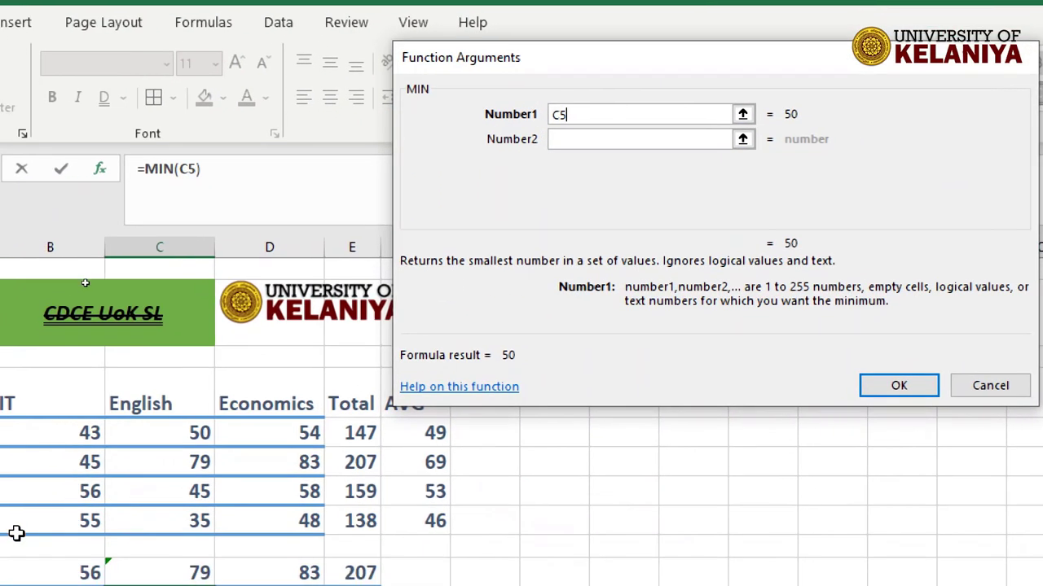
type("+")
left_click(135, 462)
left_click(603, 136)
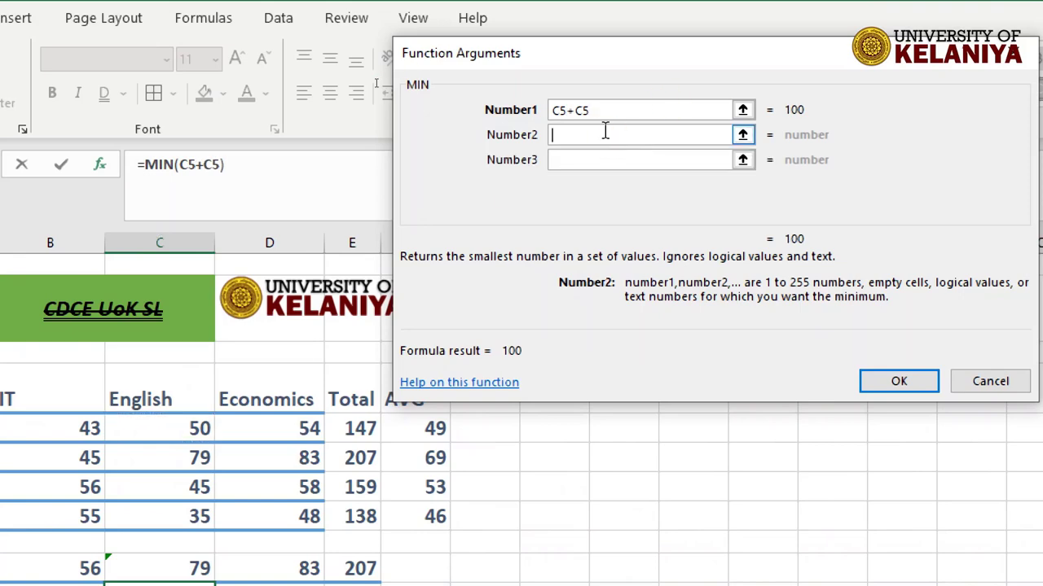
left_click(199, 458)
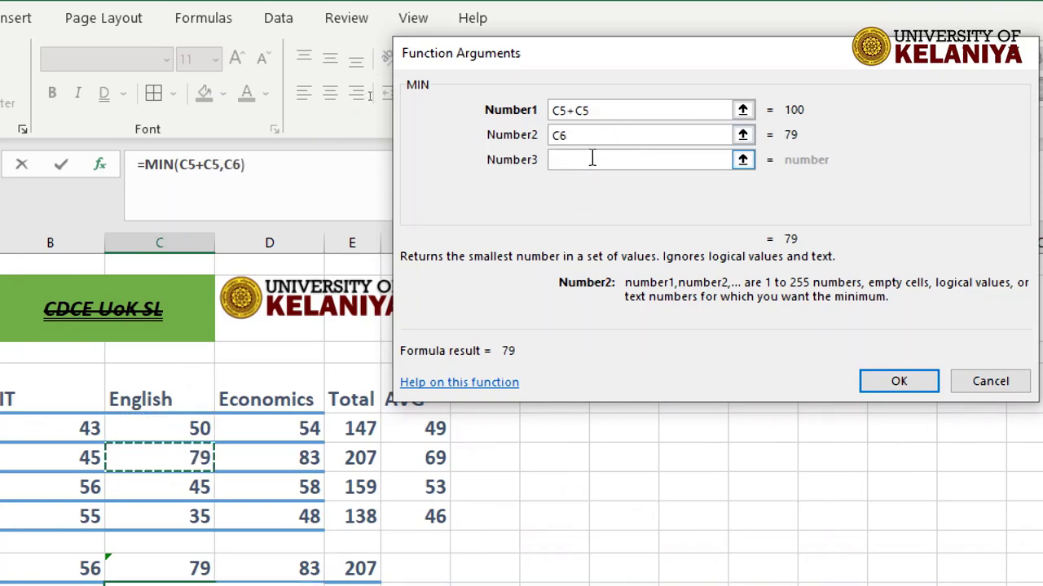
left_click(607, 109)
key("BackSpace")
key("BackSpace")
key("BackSpace")
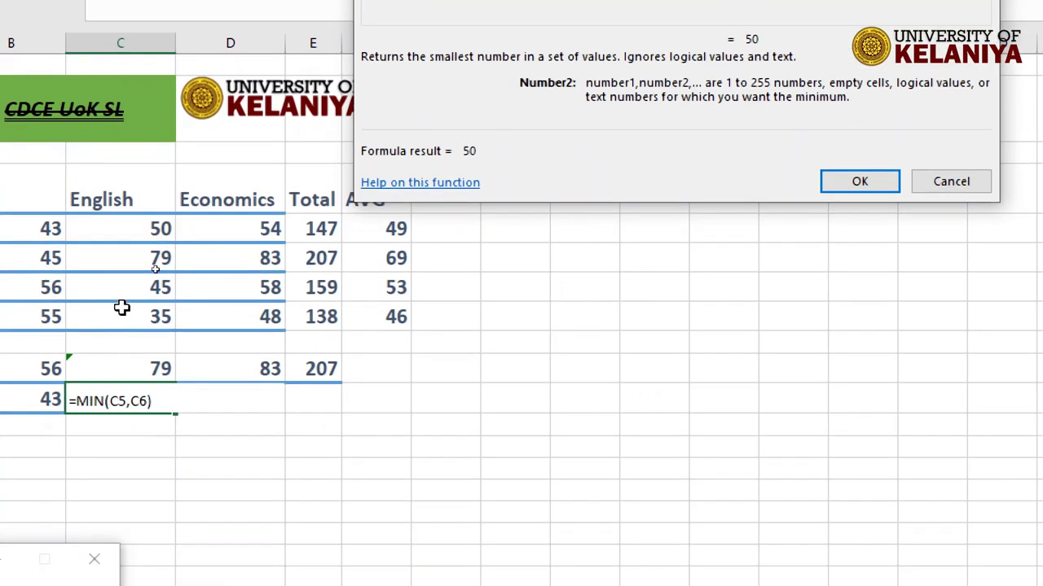
Add C7 and C8 as the third and fourth arguments and confirm, giving 35
type("+")
left_click(144, 291)
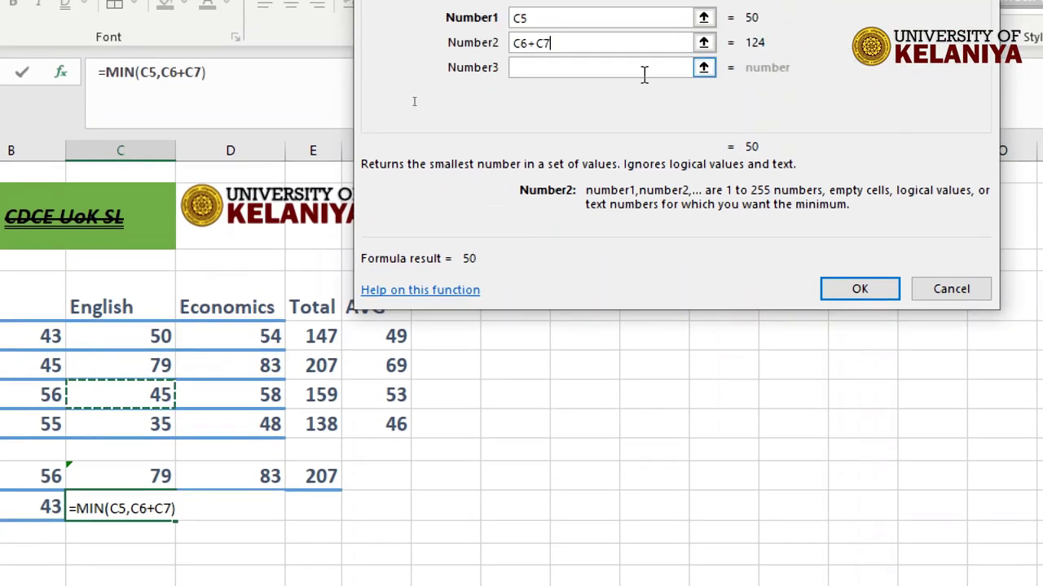
left_click(563, 43)
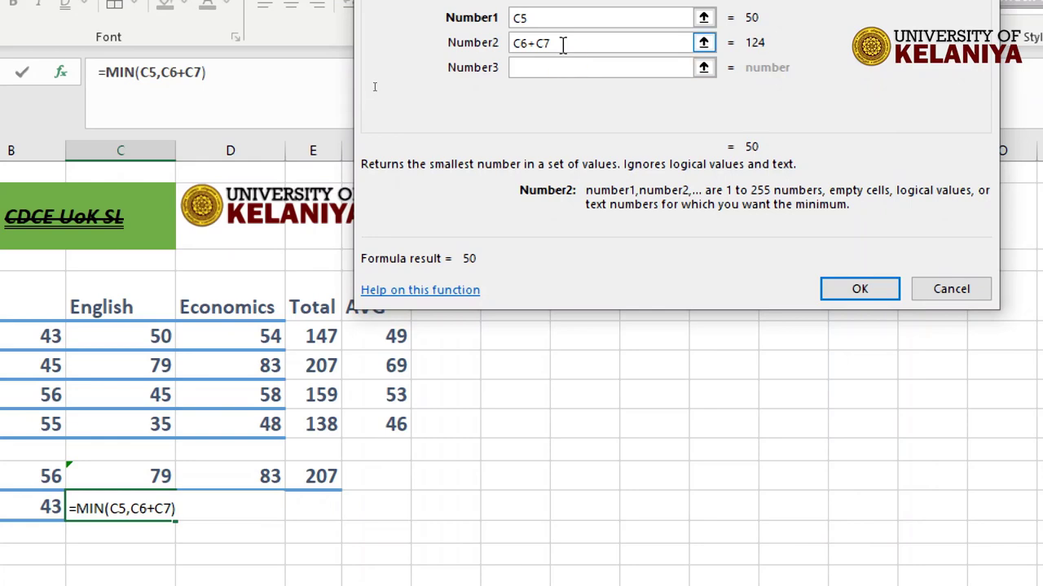
key("BackSpace")
key("BackSpace")
key("BackSpace")
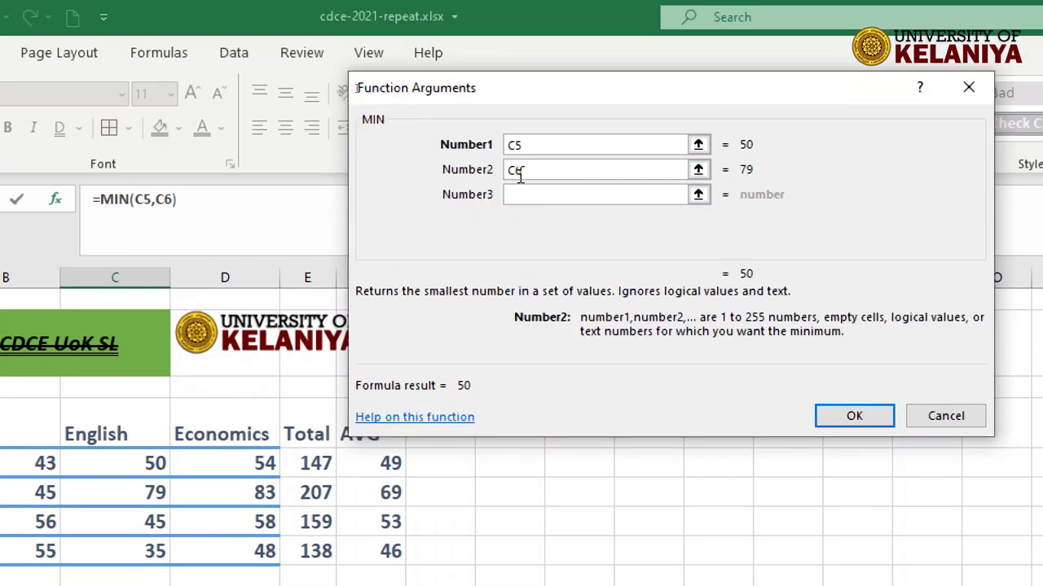
left_click(528, 193)
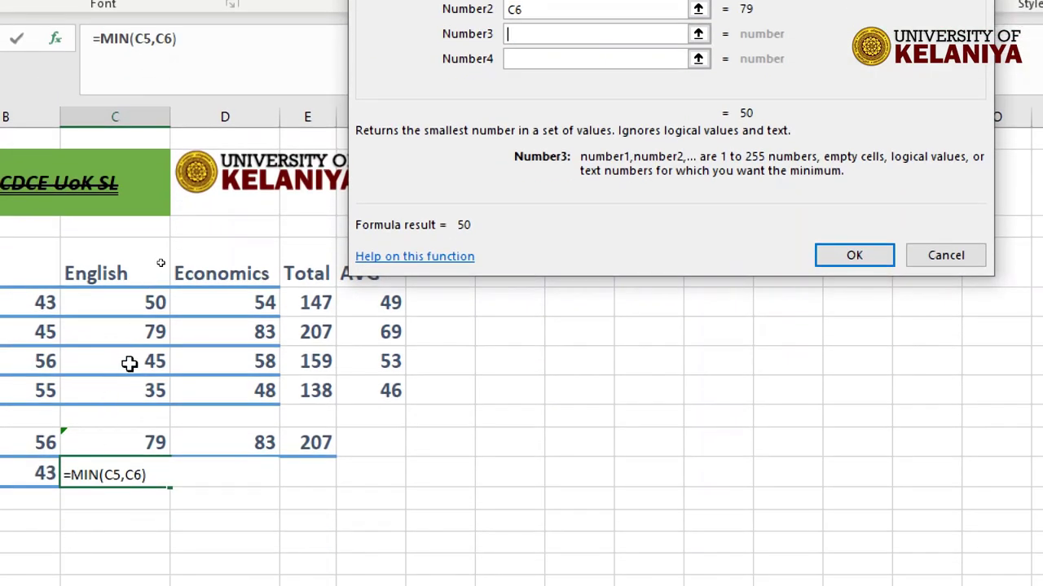
left_click(130, 362)
left_click(538, 61)
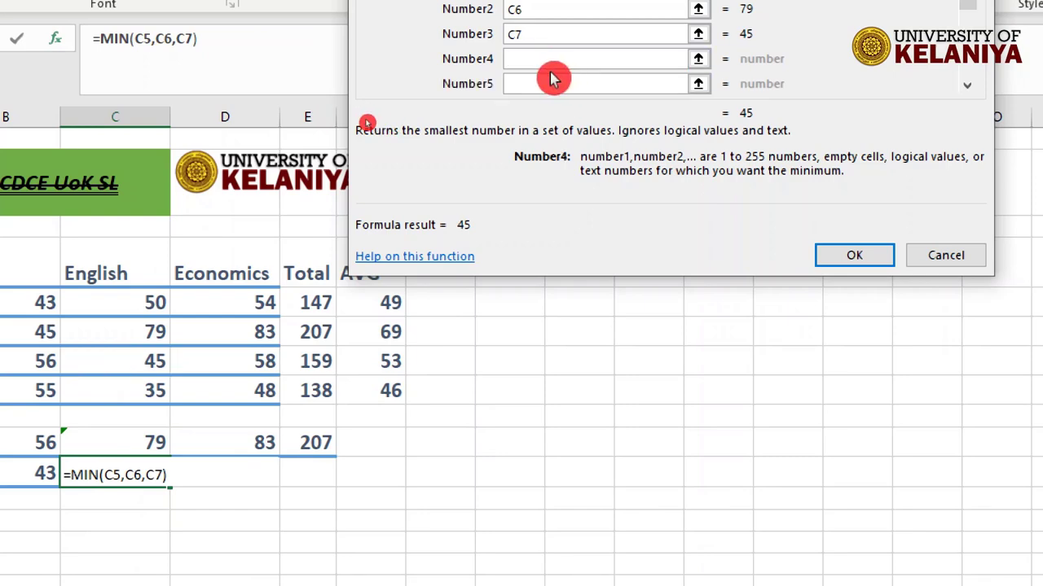
left_click(151, 391)
left_click(851, 254)
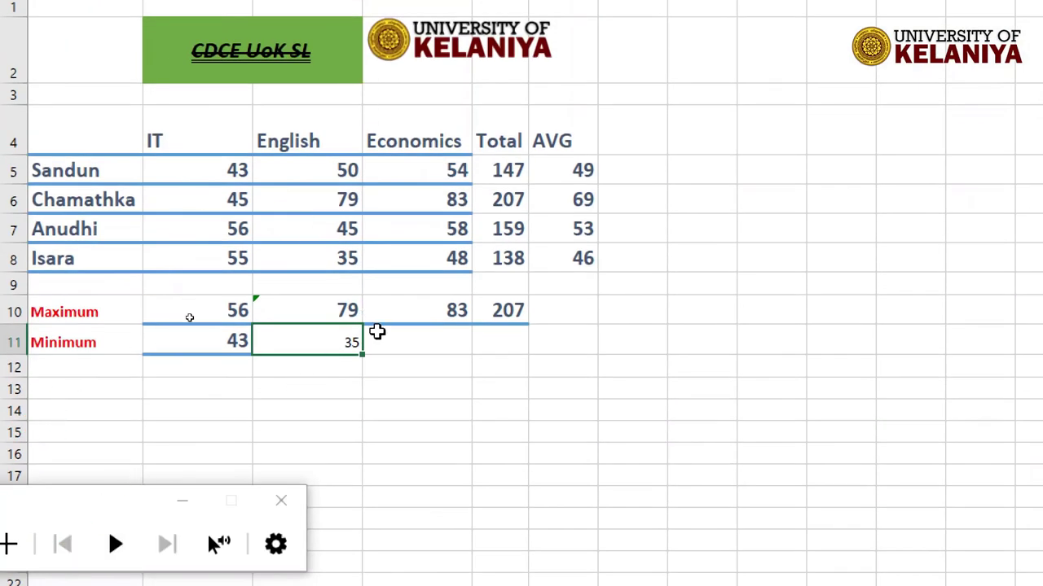
Copy the IT minimum formula from B11 into D11, giving the Economics minimum 48
left_click(398, 342)
type("=")
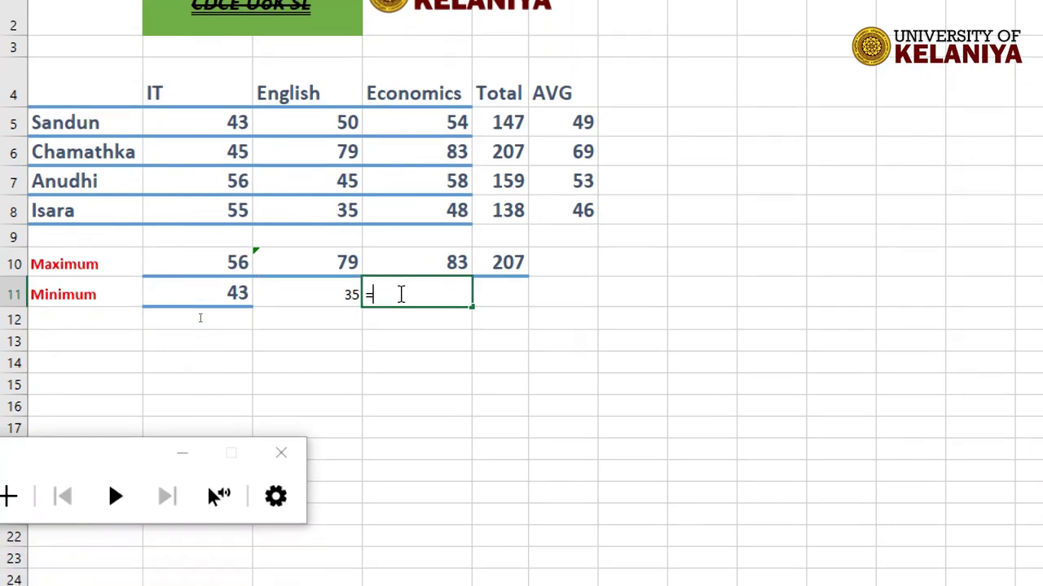
key("Escape")
left_click(423, 436)
left_click(212, 339)
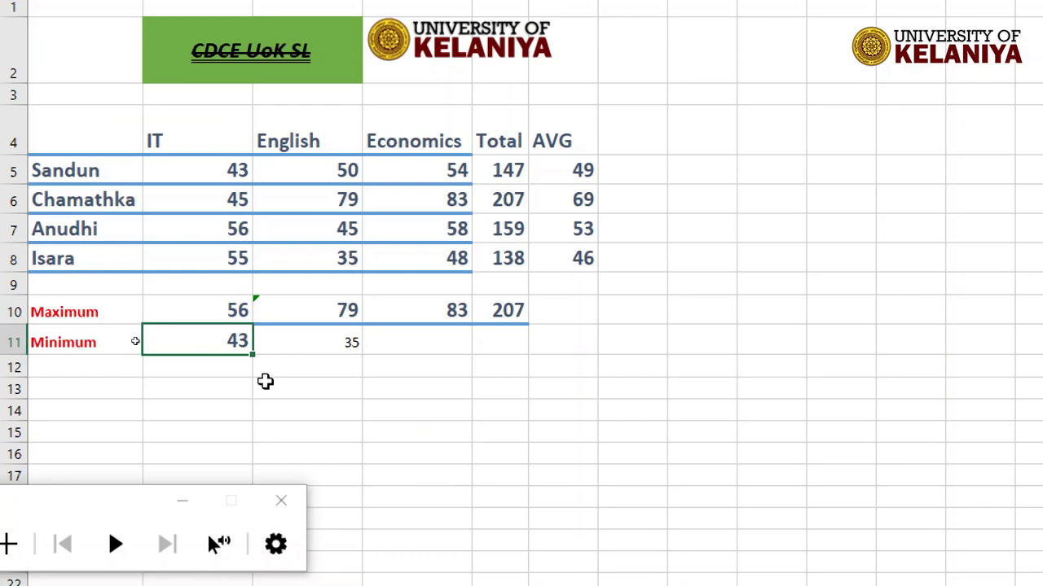
key("ctrl+c")
left_click(416, 339)
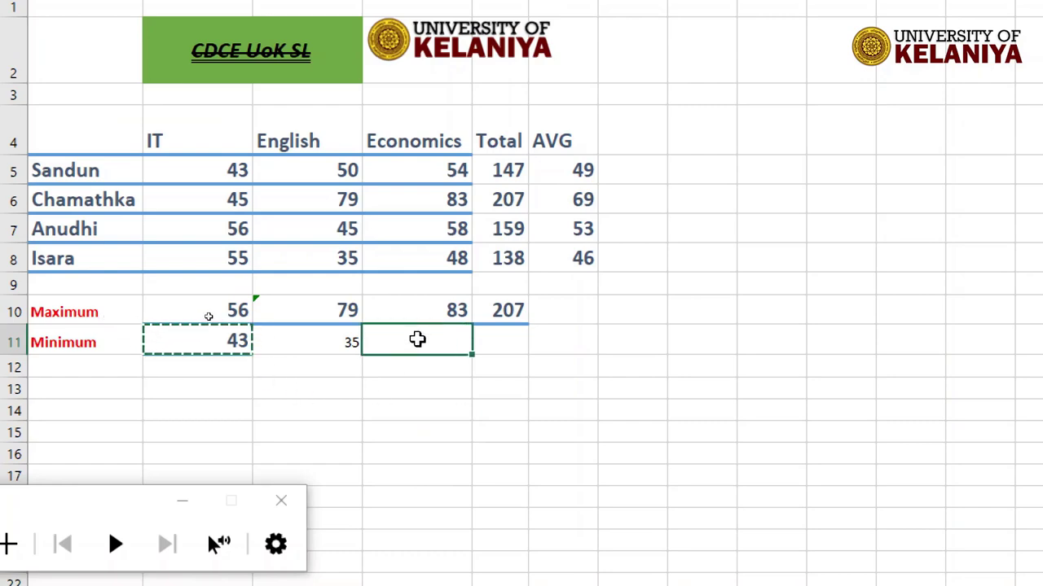
key("ctrl+v")
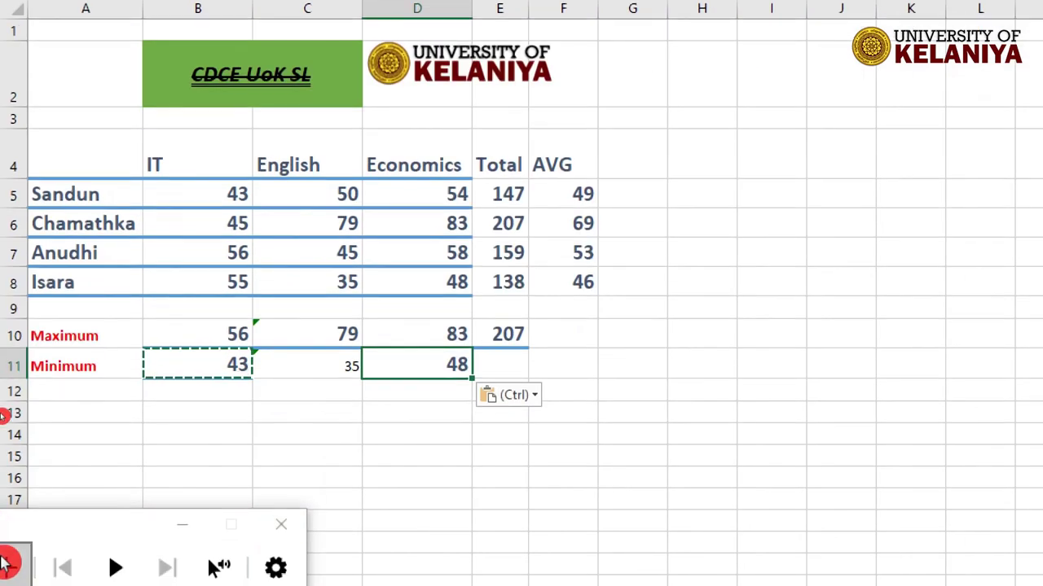
Copy the English minimum formula from C11 into E11, giving the Total minimum 138
left_click(330, 367)
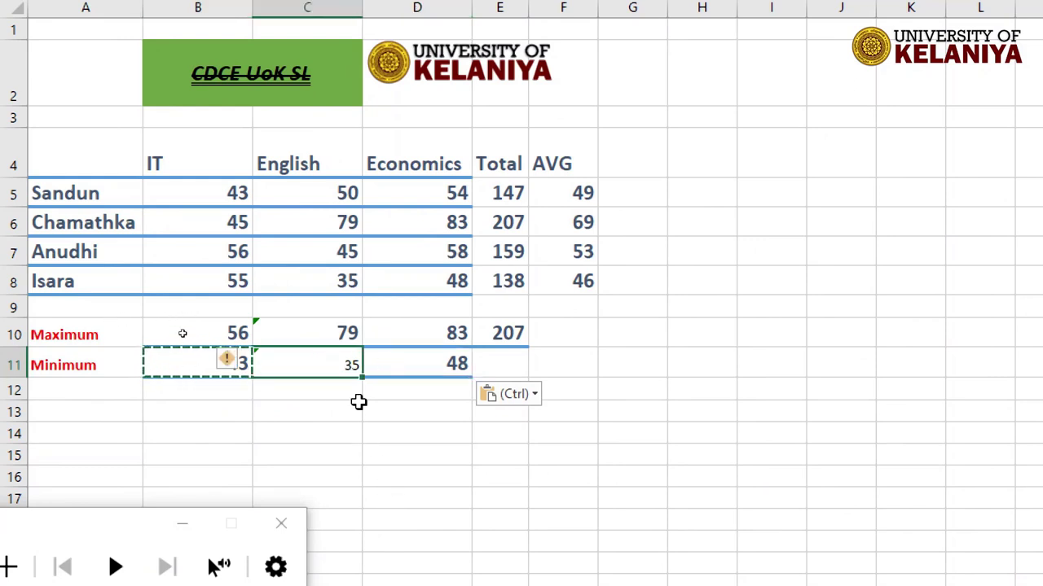
key("ctrl")
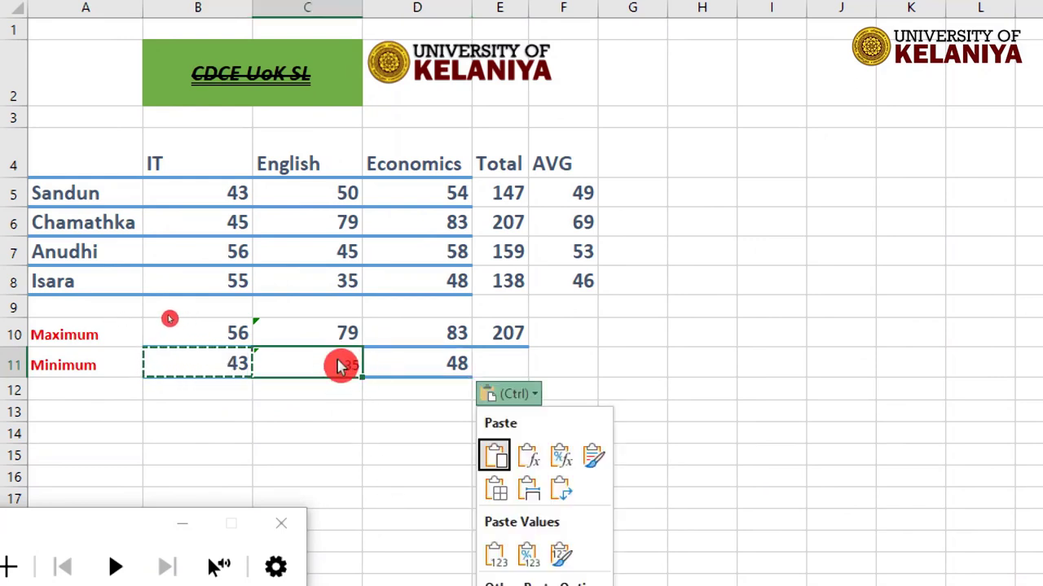
left_click(341, 366)
left_click(330, 405)
left_click(324, 376)
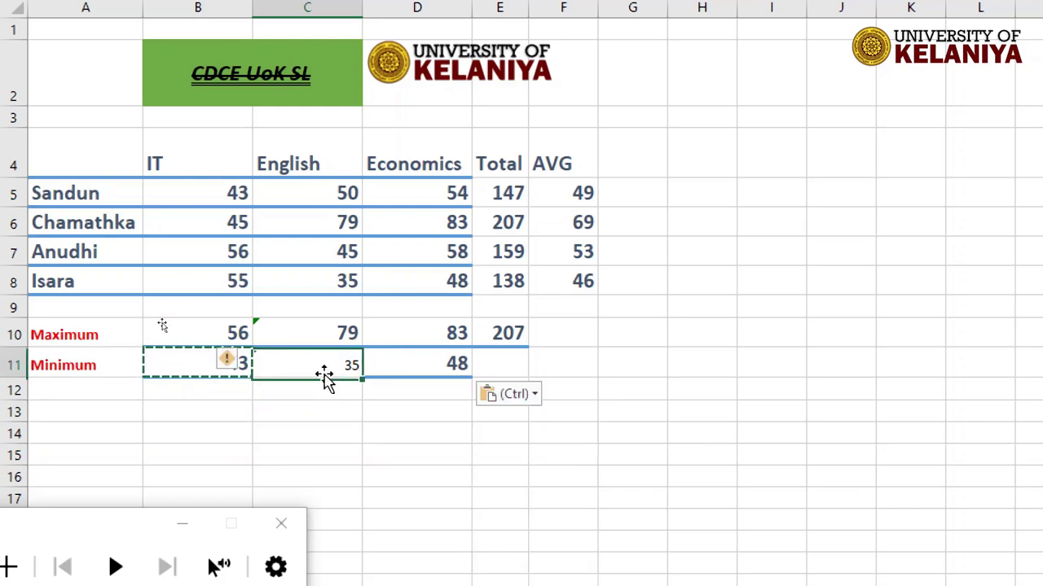
key("ctrl+c")
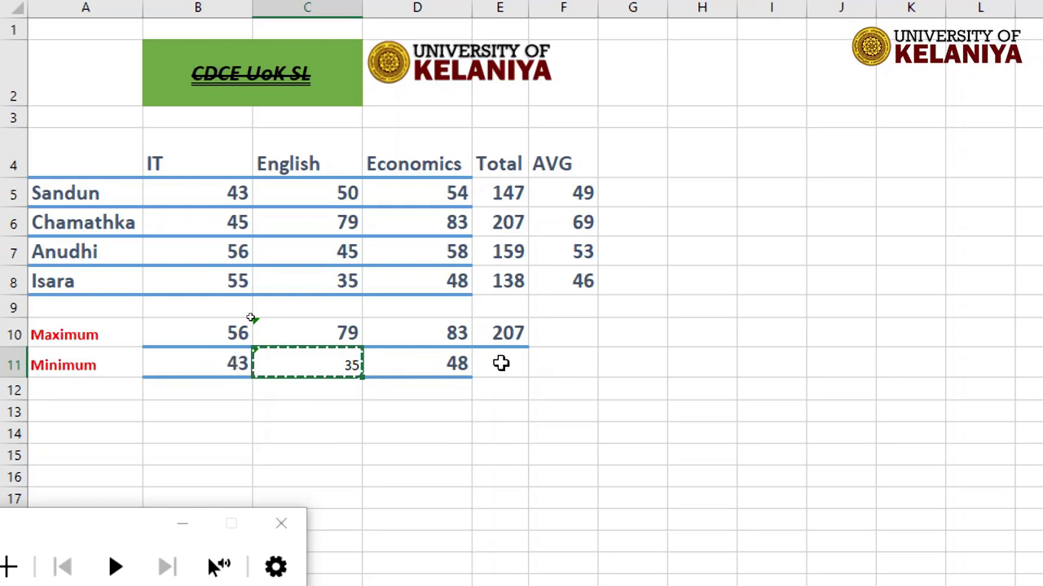
left_click(500, 363)
right_click(501, 367)
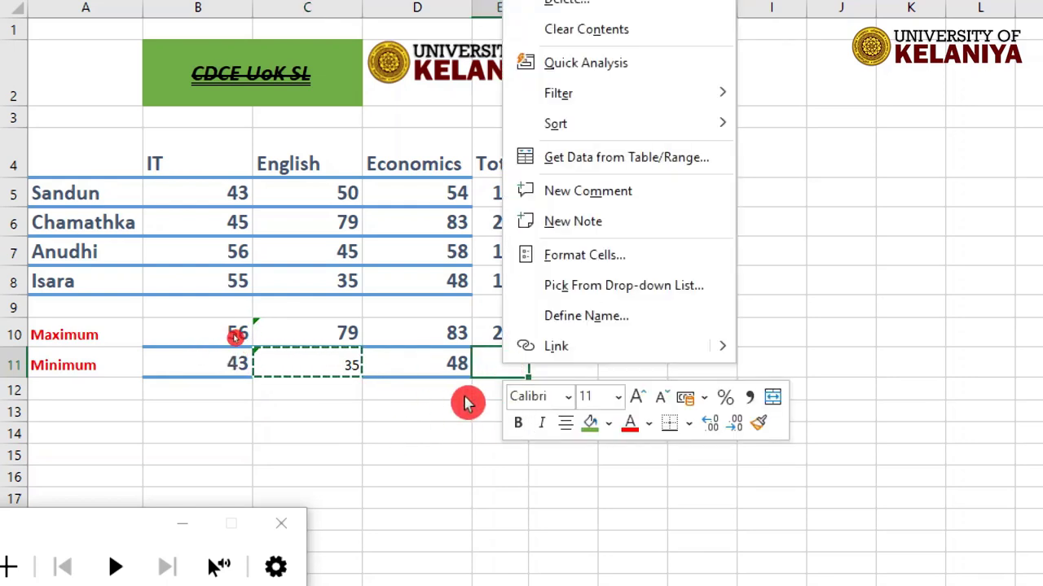
left_click(476, 377)
key("ctrl+v")
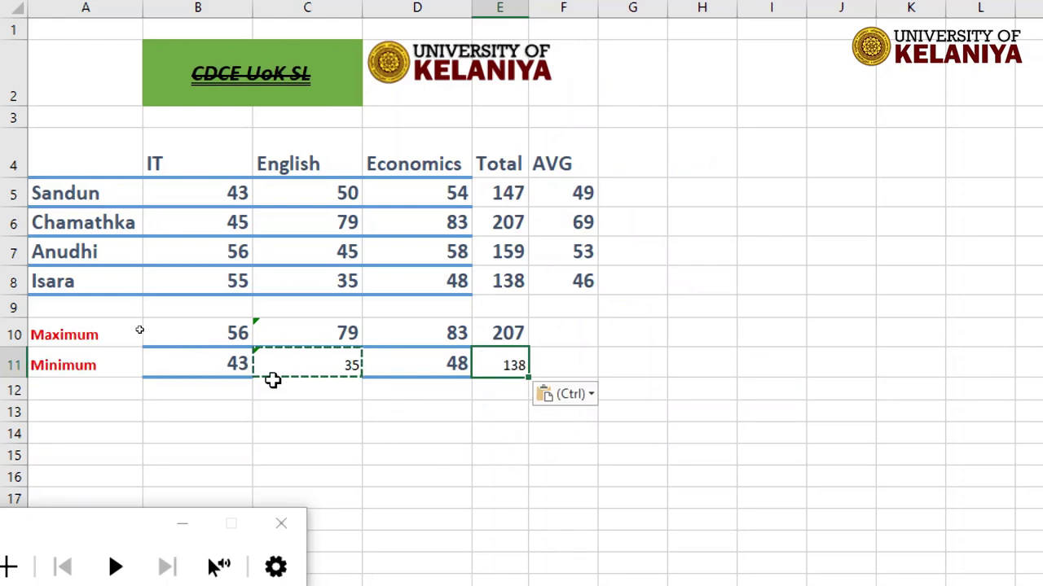
left_click(315, 408)
left_click(214, 361)
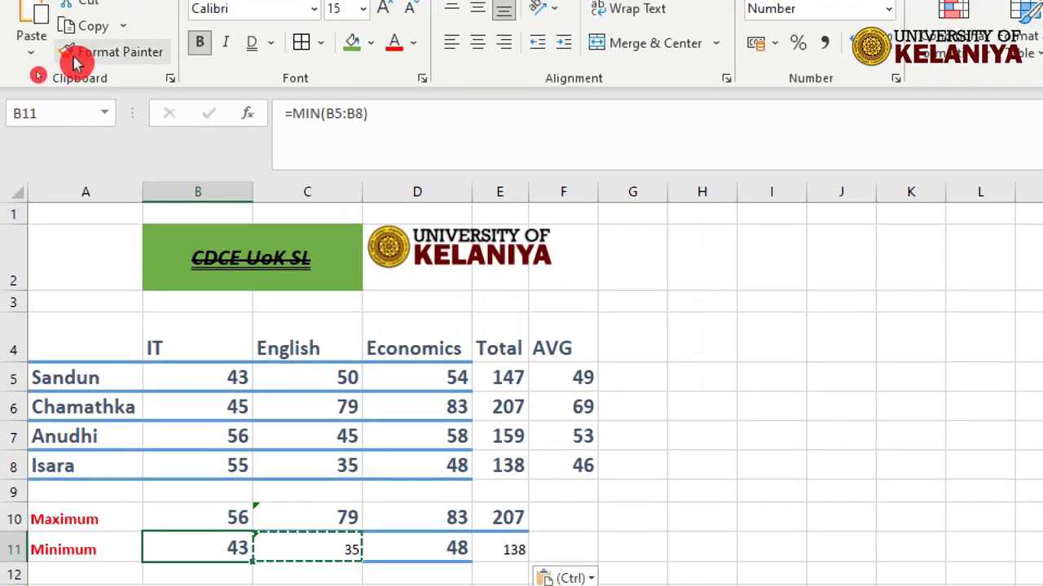
Format-paint B11's style onto C11 and C10's bold style onto the Total minimum E11
left_click(89, 51)
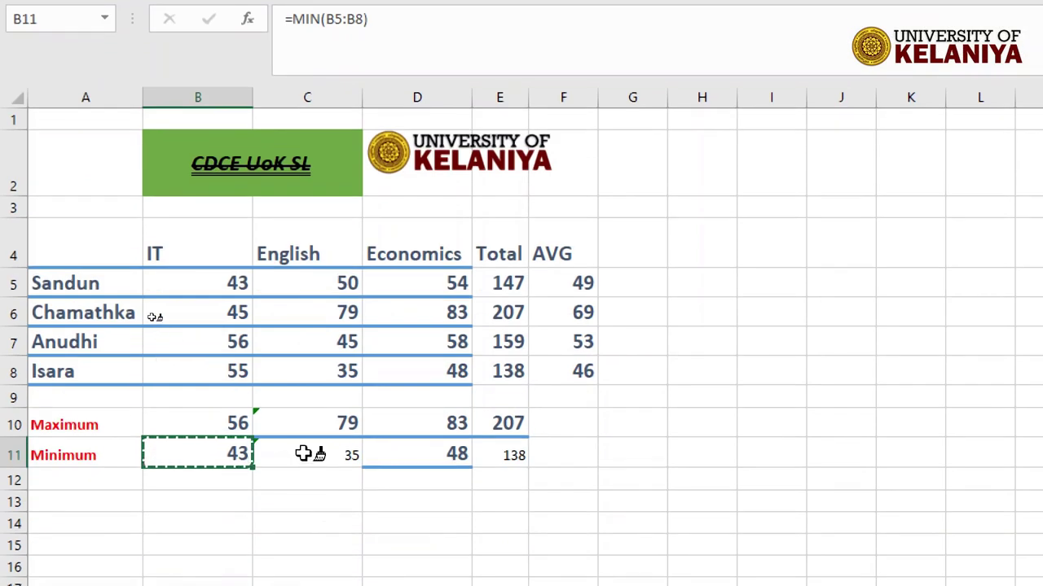
left_click(310, 455)
left_click(331, 420)
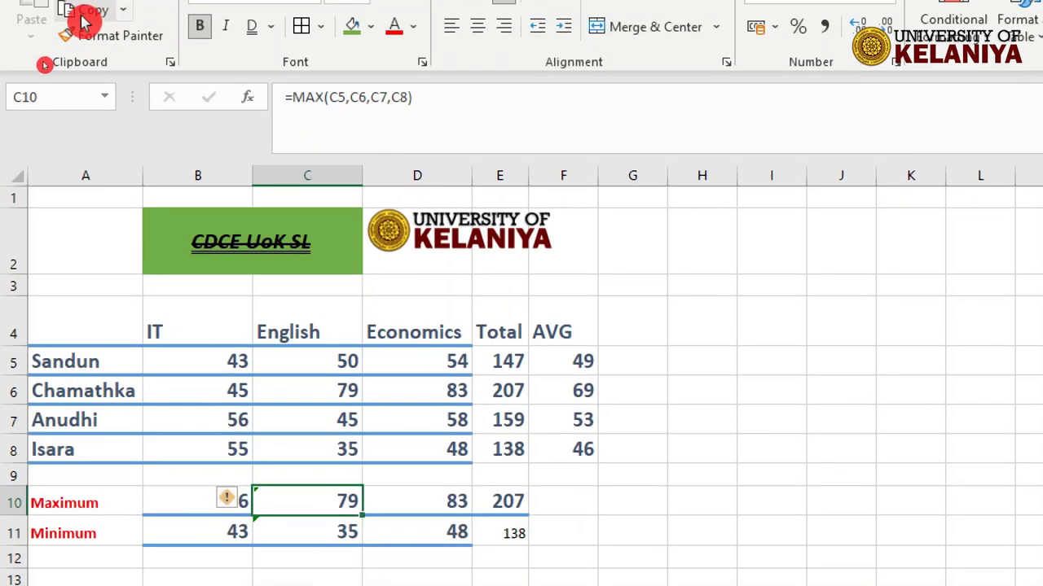
left_click(111, 36)
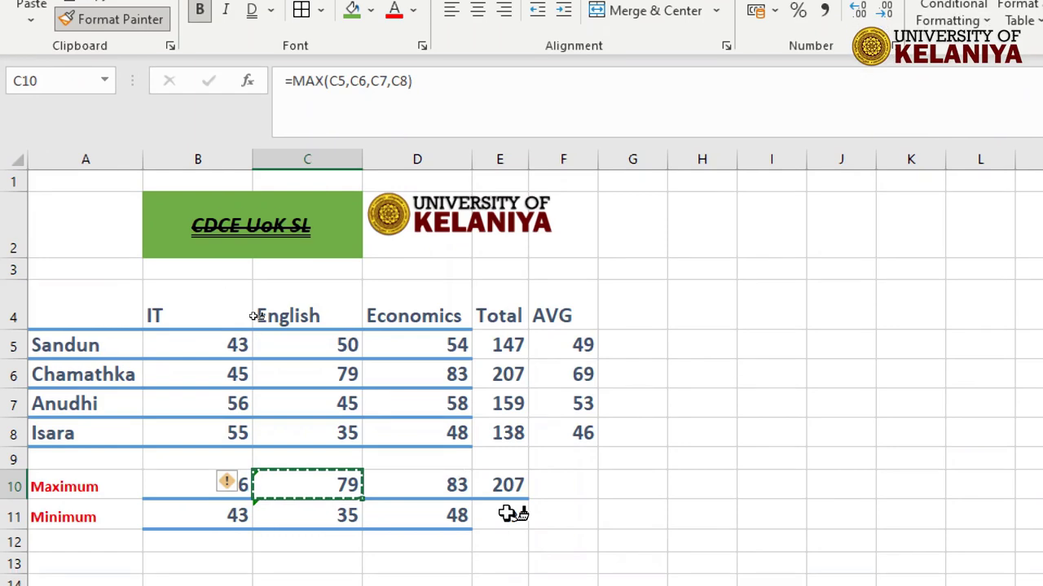
left_click(507, 533)
left_click(433, 558)
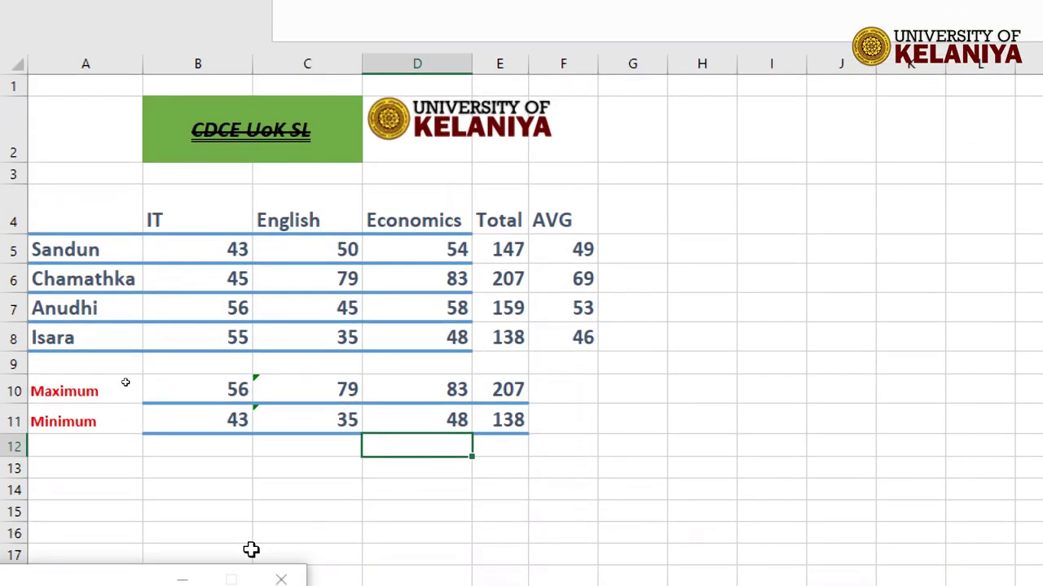
Select the empty row below, then the Maximum and Minimum labels in column A
left_click(197, 446)
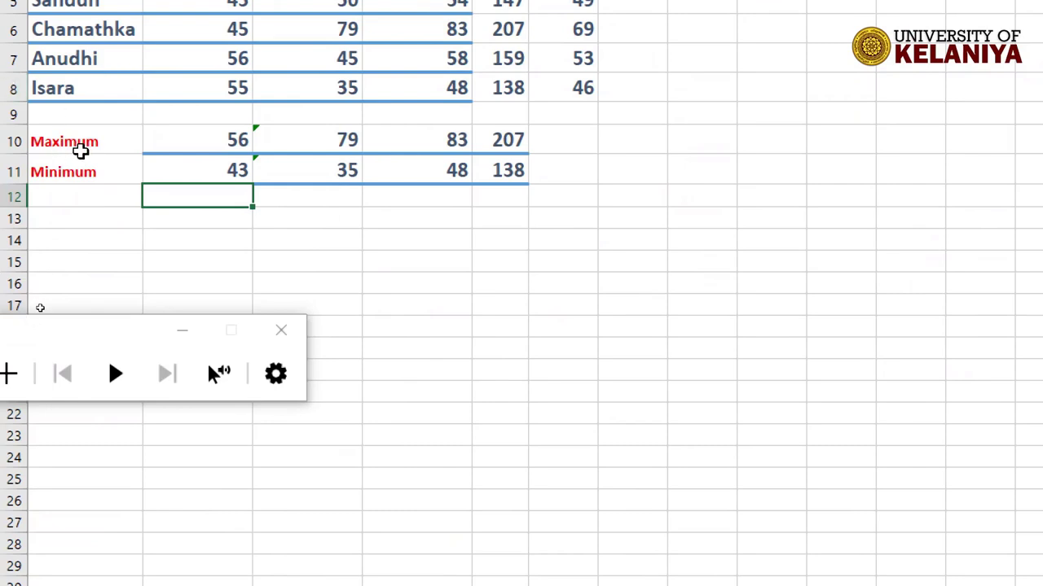
left_click(80, 151)
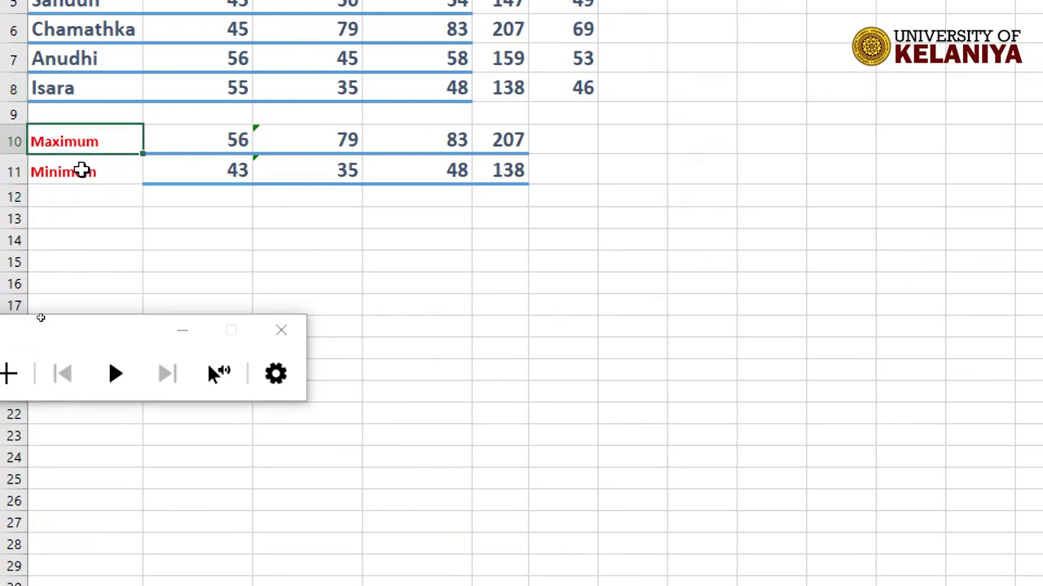
left_click(81, 173)
Enter 'Count' in A12 and give it the Minimum label's red bold format
left_click(91, 196)
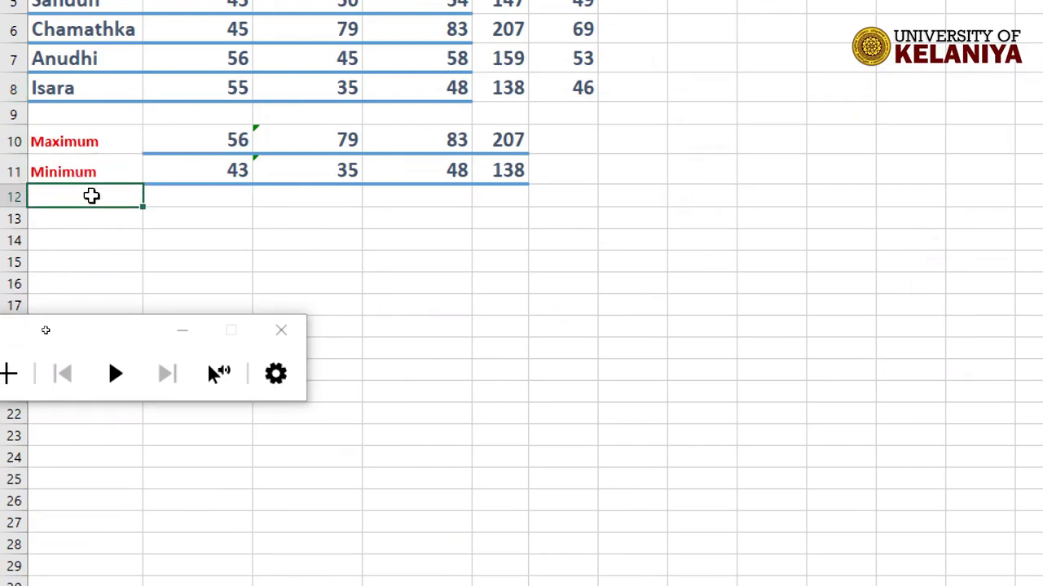
type("Count")
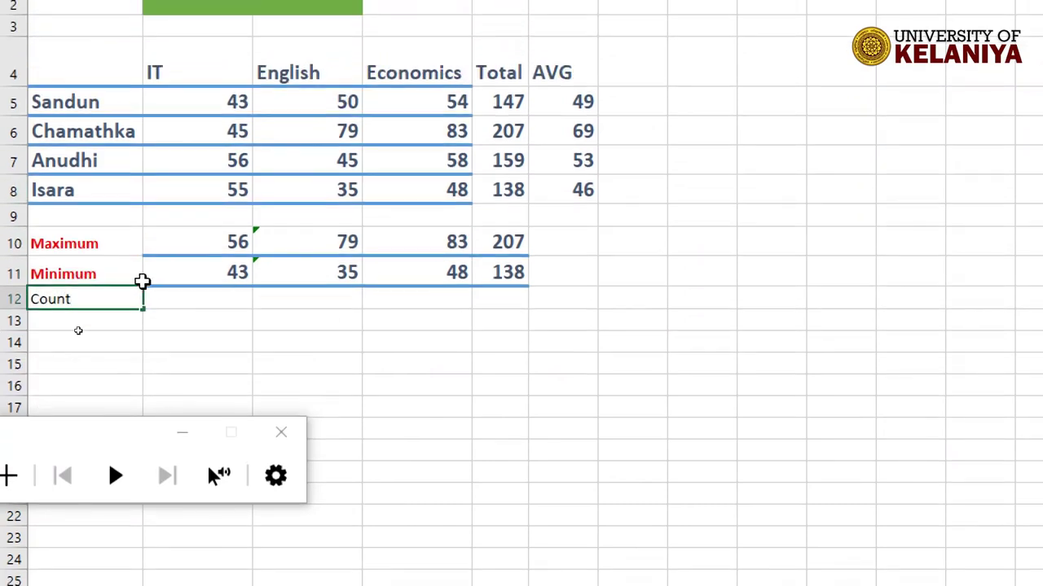
left_click(213, 298)
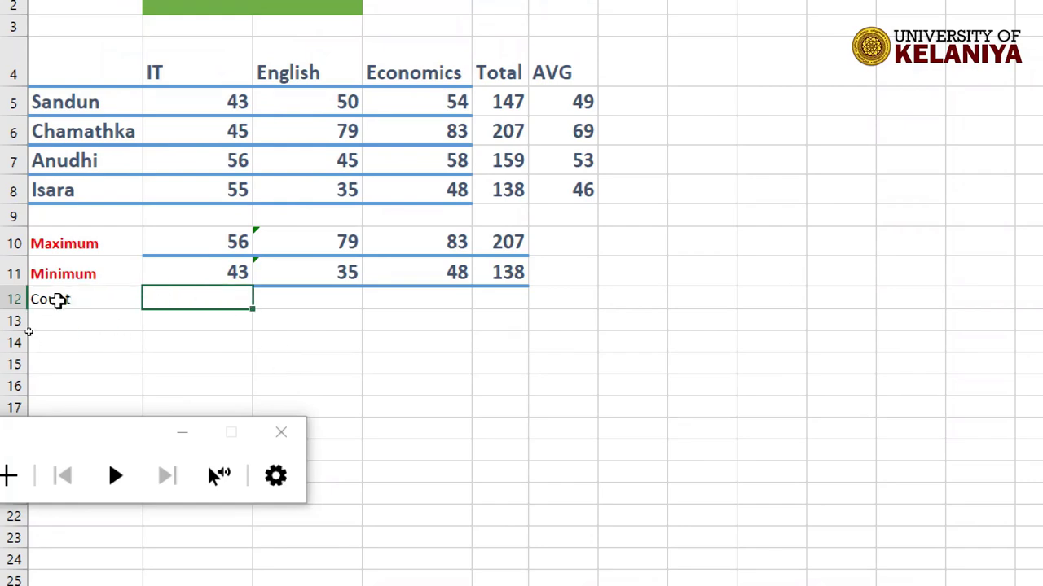
left_click(57, 298)
left_click(114, 44)
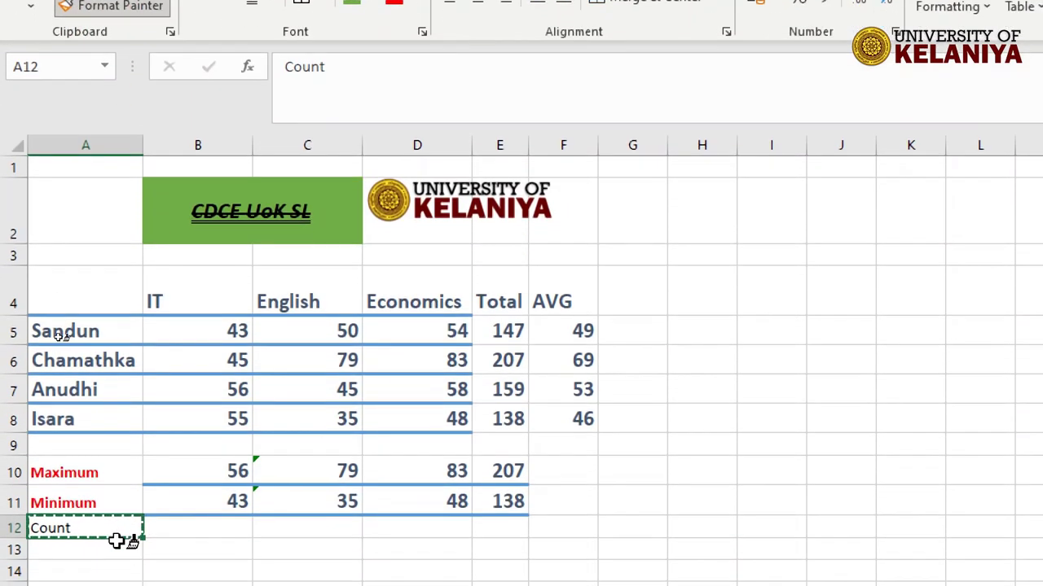
left_click(109, 547)
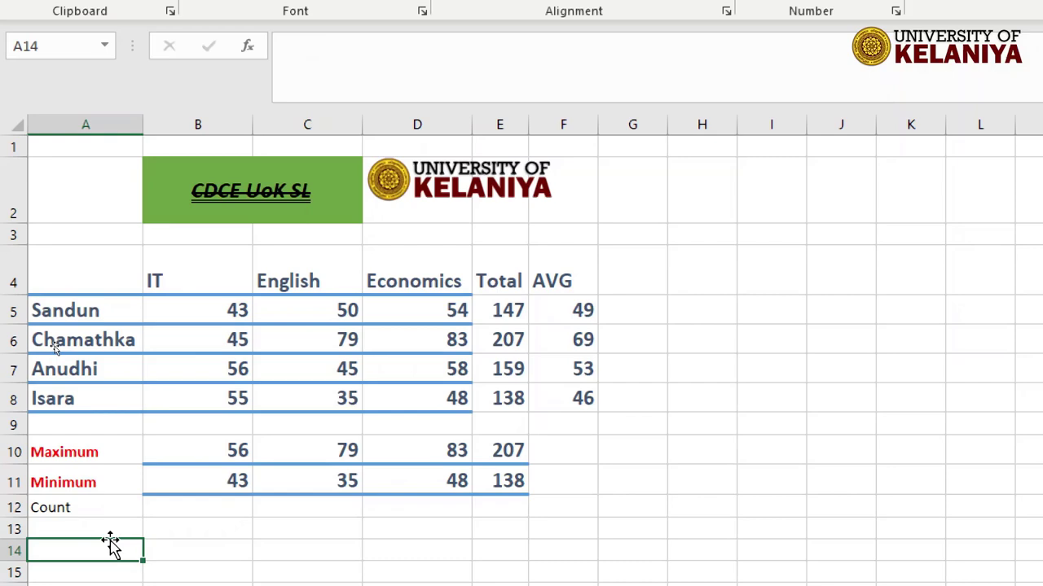
left_click(92, 474)
left_click(114, 22)
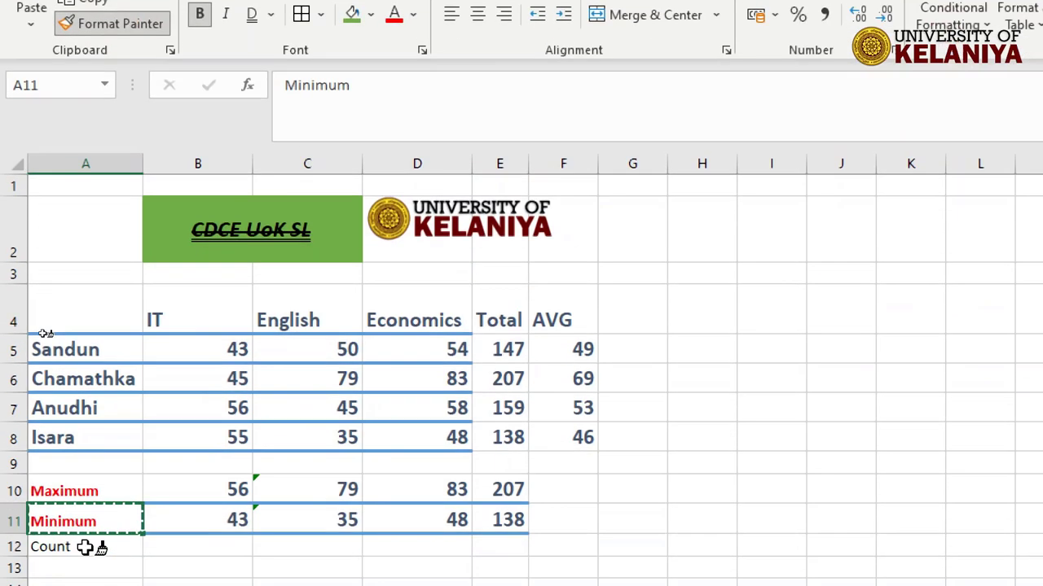
left_click(74, 515)
Select cell B12 for the count formula
left_click(230, 516)
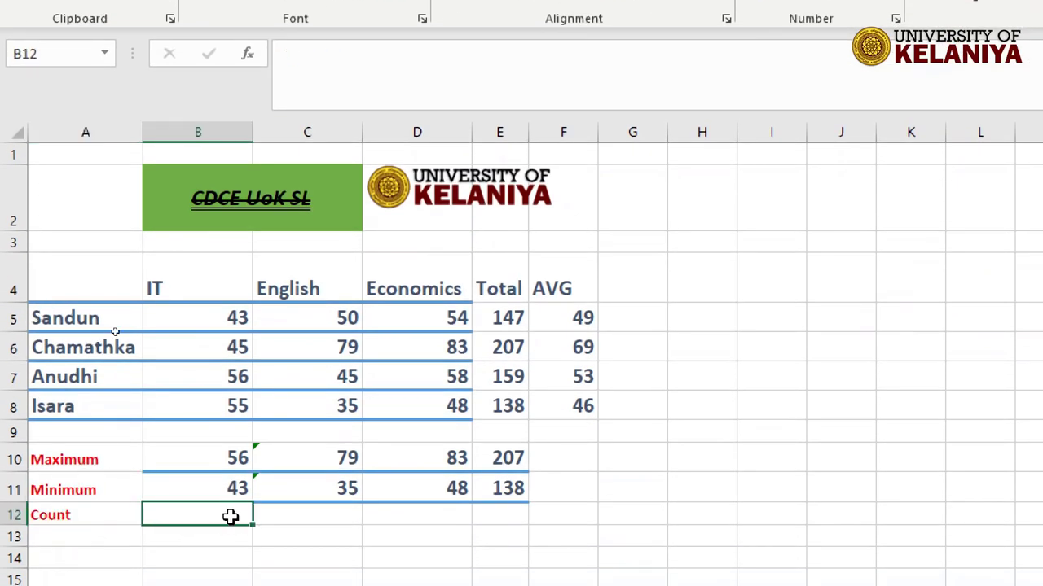
left_click_drag(218, 318, 217, 338)
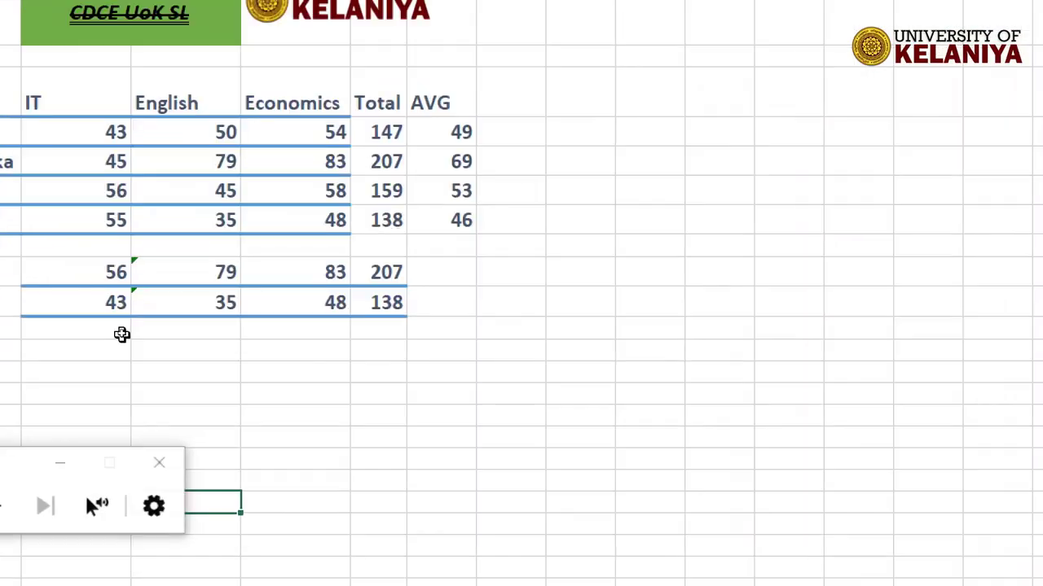
left_click(211, 329, "shift")
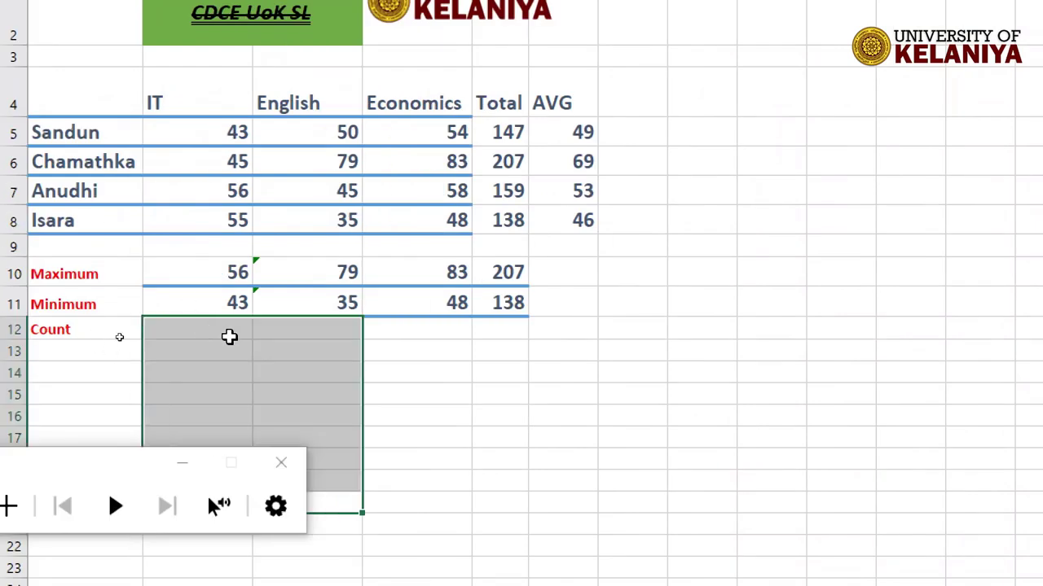
left_click(398, 413)
left_click(216, 334)
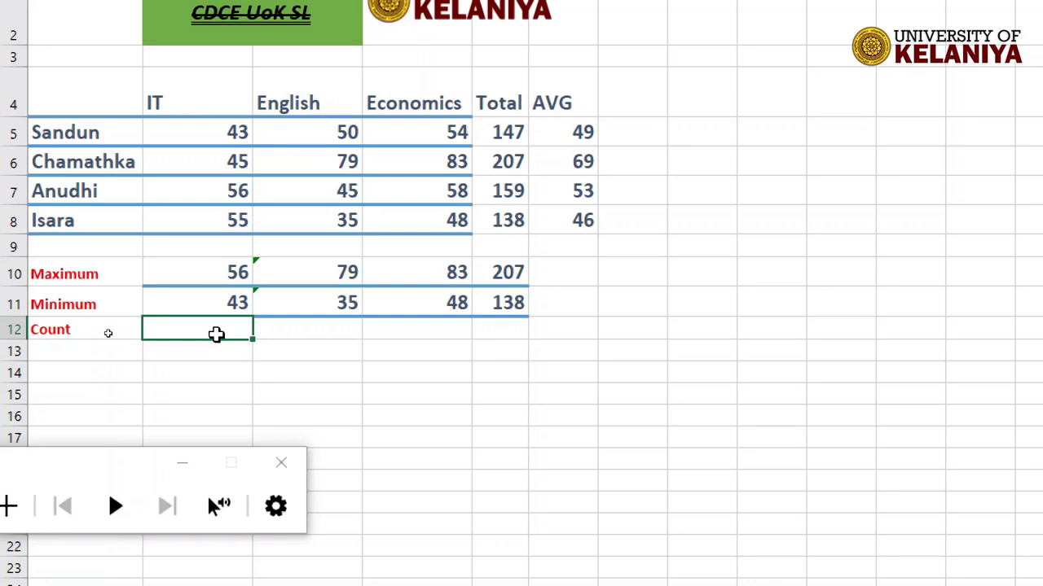
Start a formula in B12, search functions for 'count', and choose COUNT after previewing COUNTBLANK and COUNTIF
type("=")
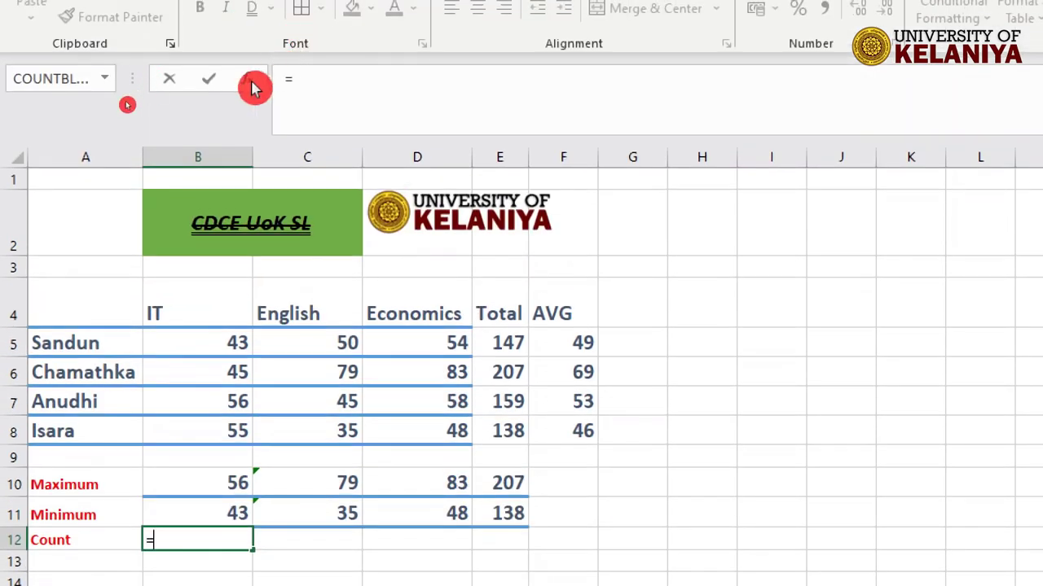
left_click(249, 81)
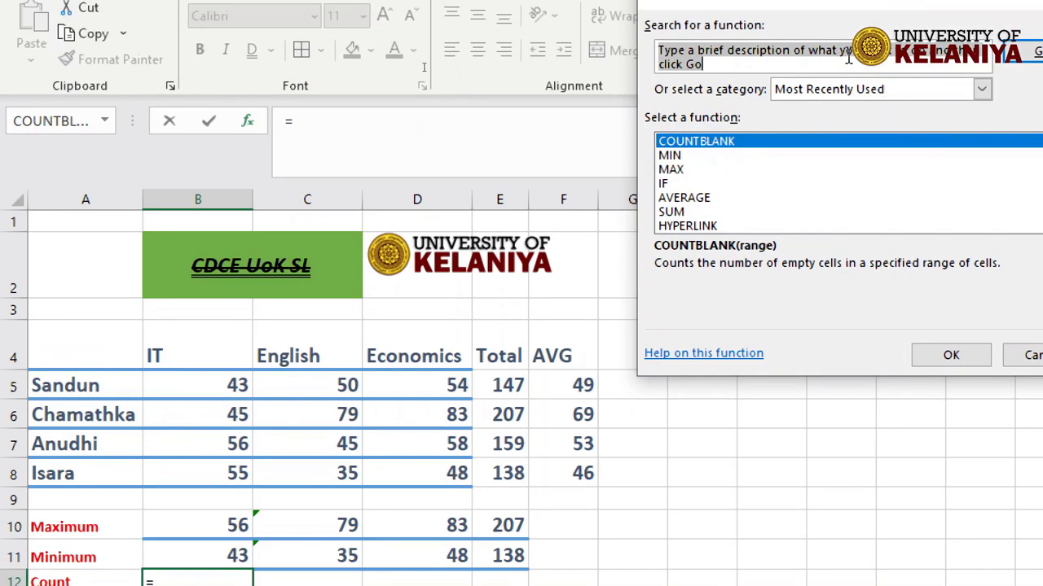
type("count")
key("Return")
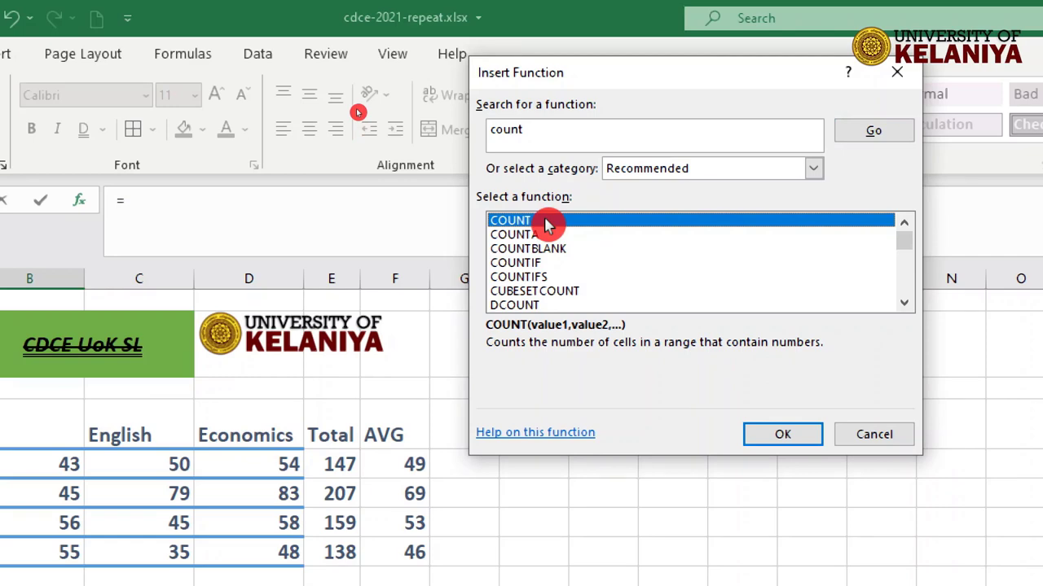
left_click(551, 252)
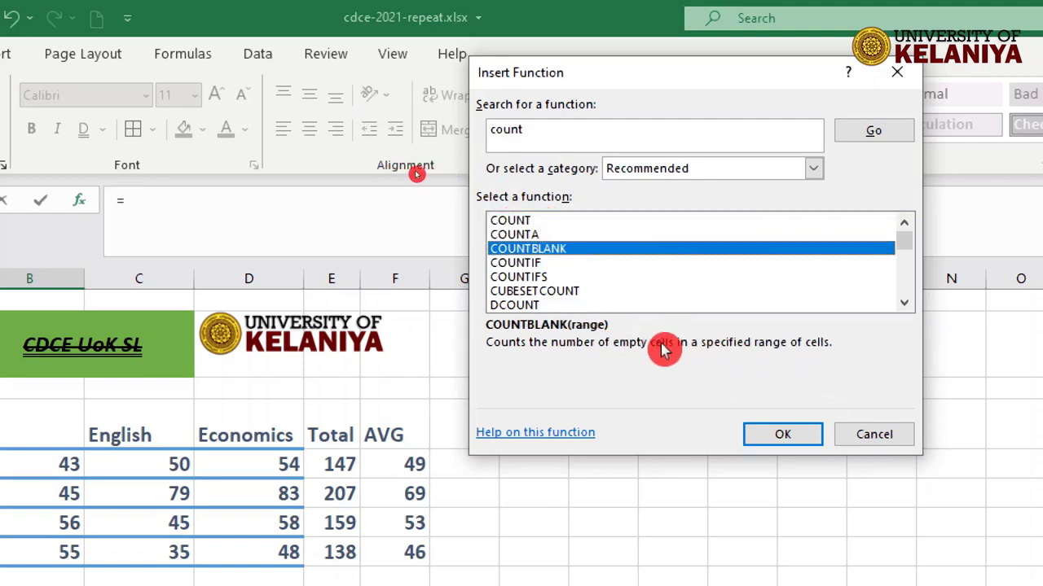
left_click(534, 263)
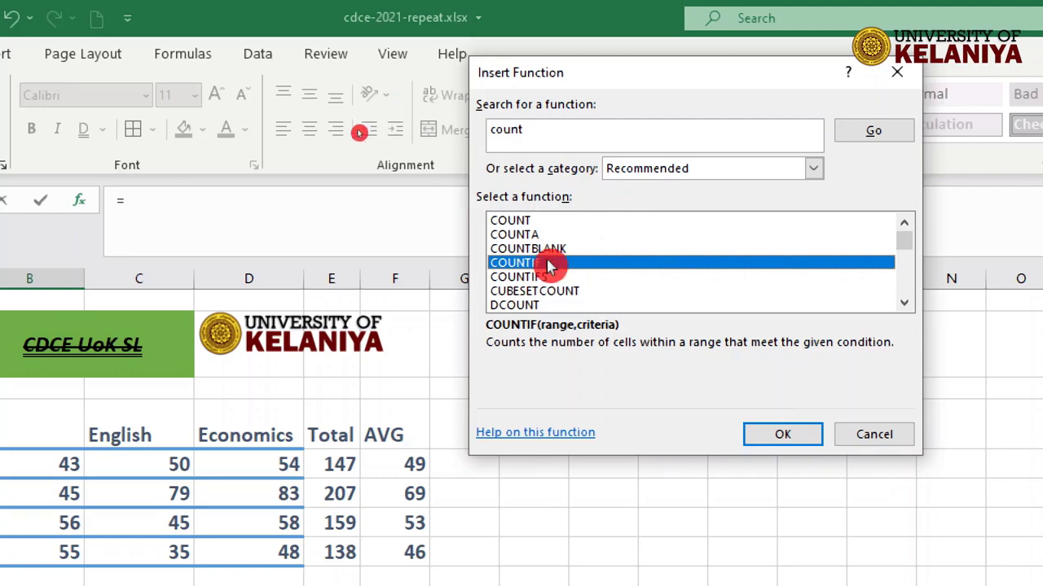
left_click(530, 219)
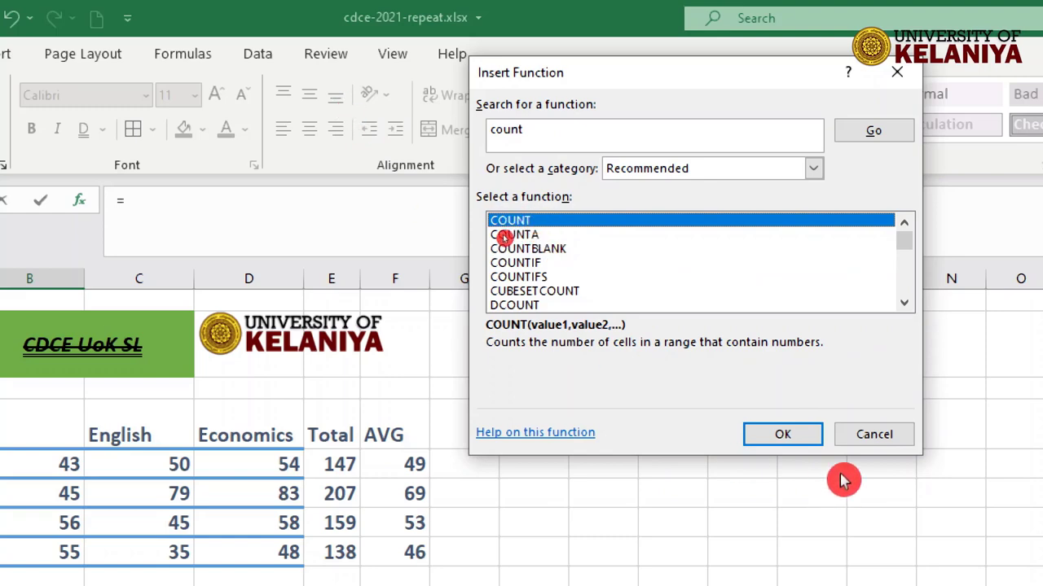
Set COUNT's Value1 to the IT marks B5:B8 so B12 shows 4
left_click(783, 436)
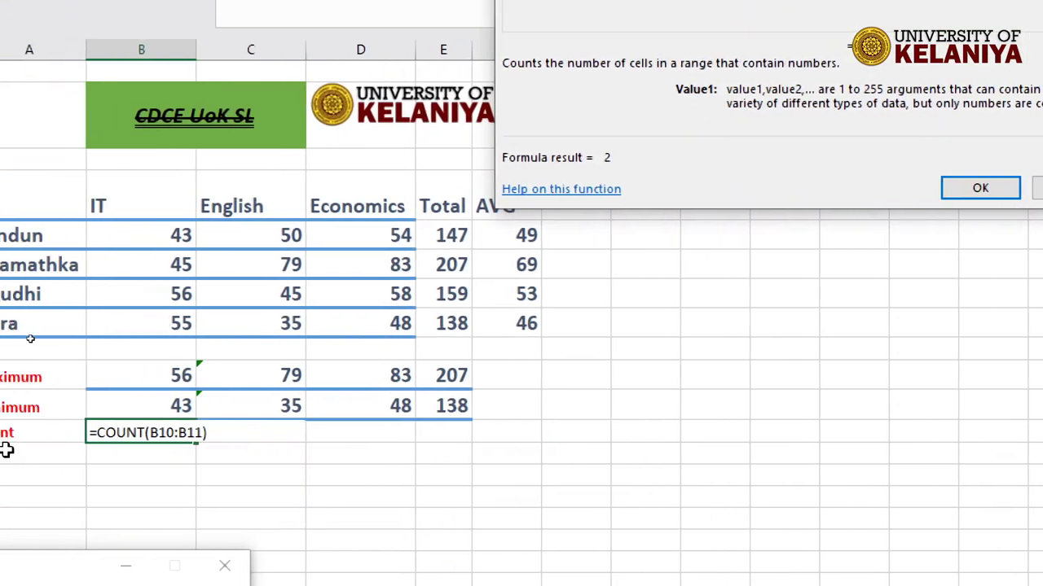
left_click_drag(165, 227, 160, 328)
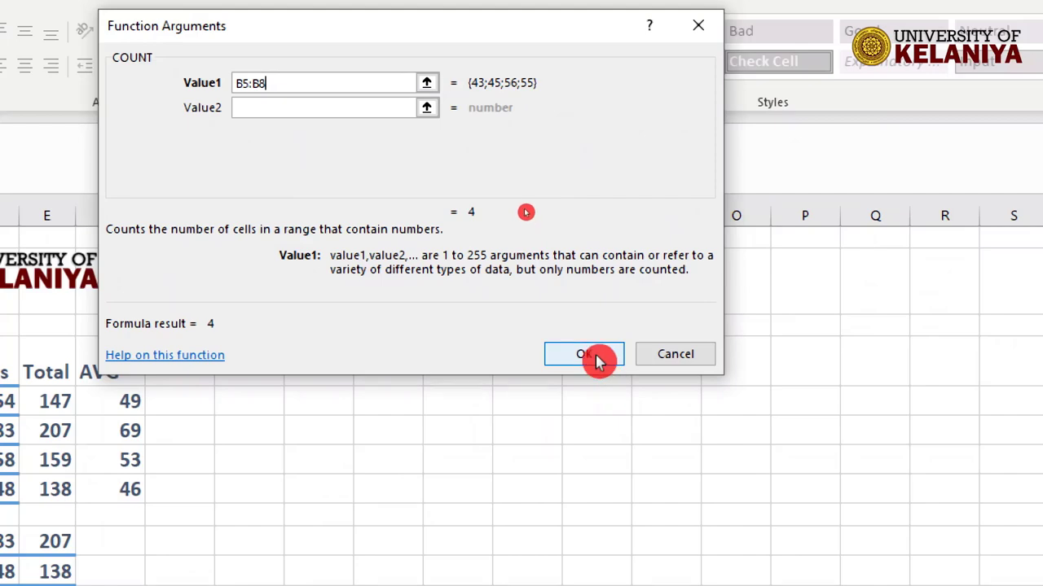
left_click(591, 356)
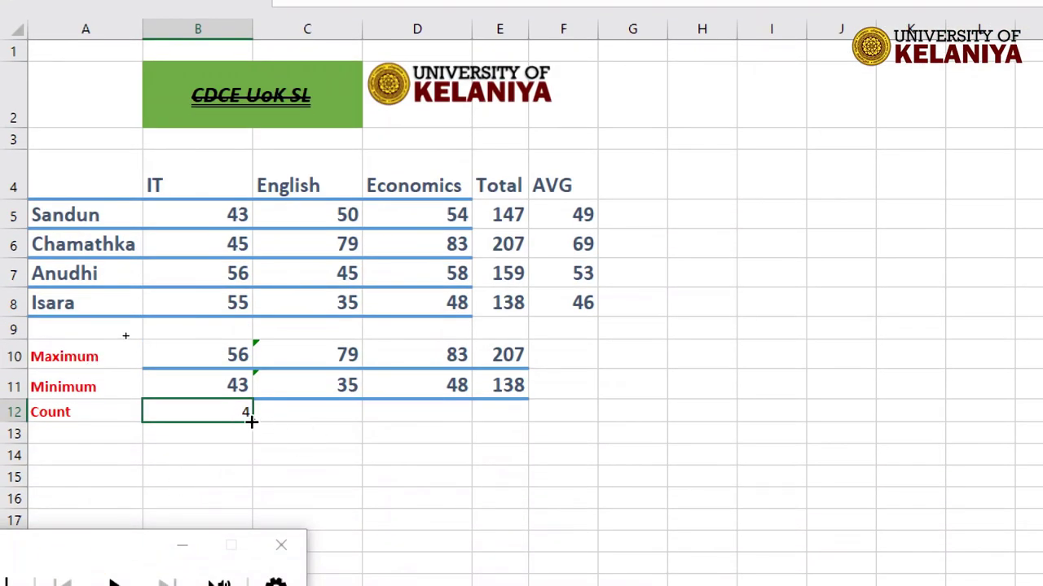
Fill the COUNT formula across to E12 and give the Count row the bold number style
left_click_drag(252, 421, 520, 422)
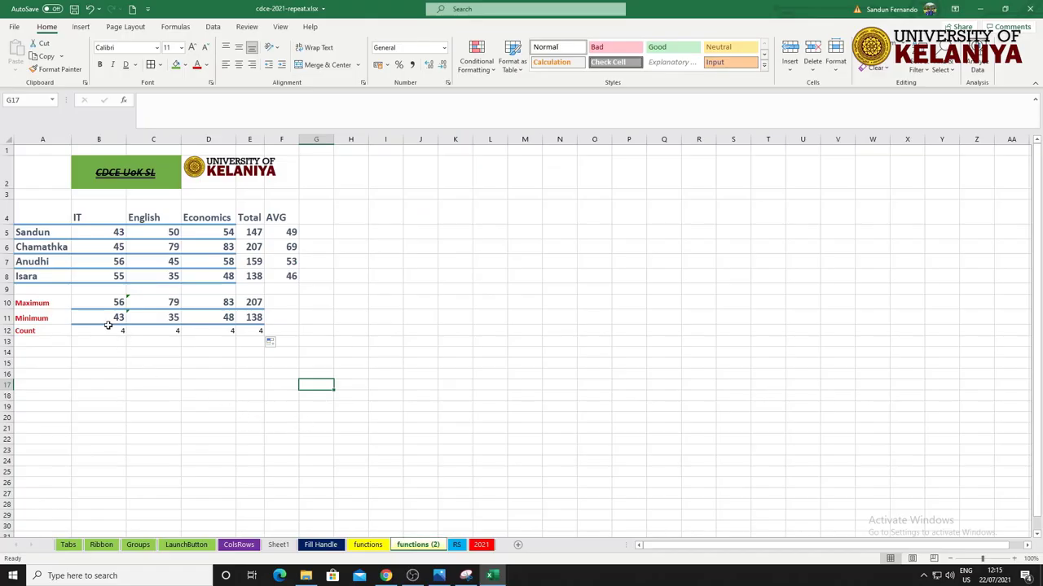
left_click(107, 316)
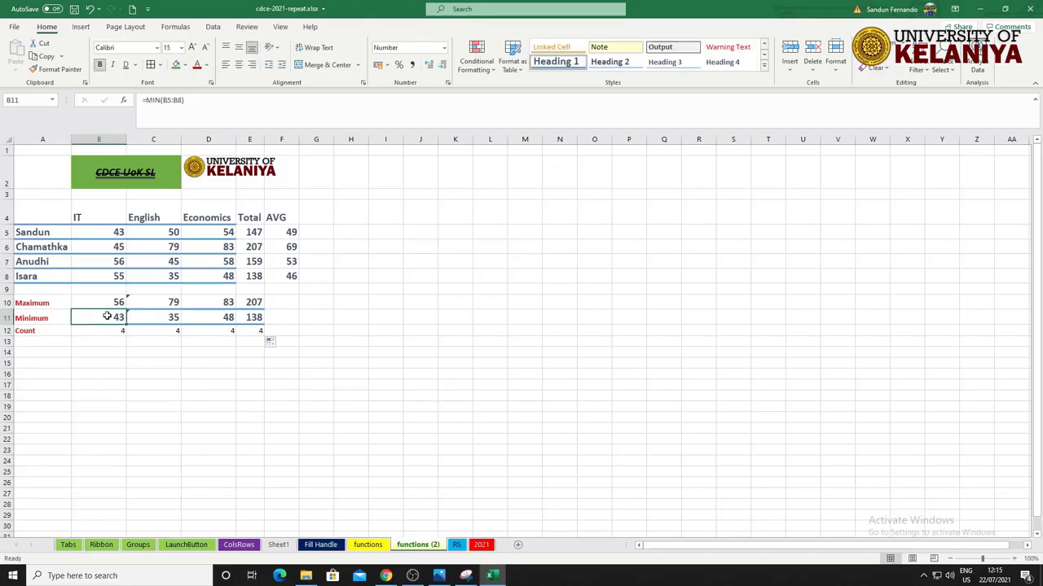
left_click(56, 69)
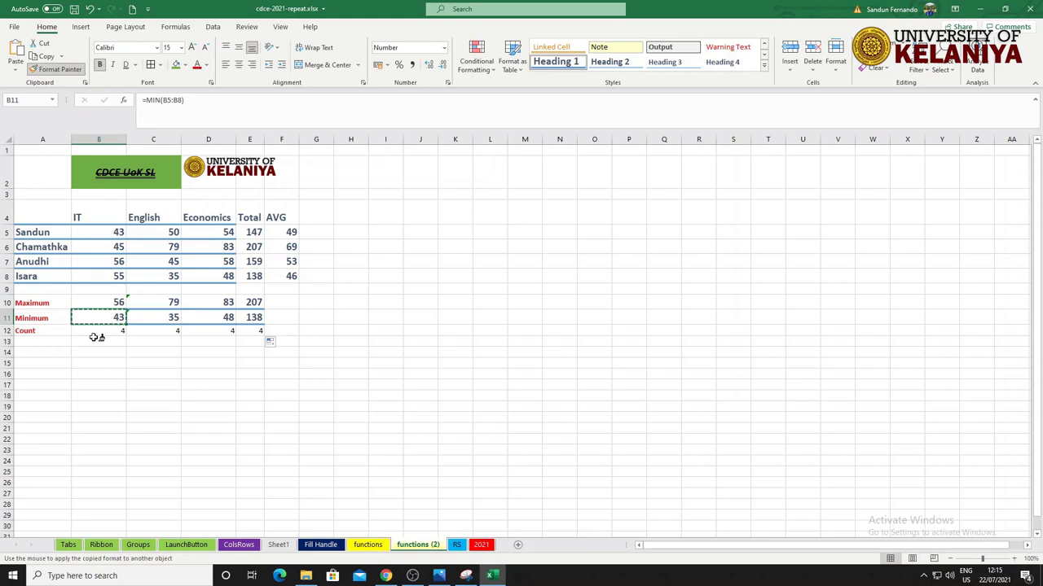
left_click_drag(97, 334, 257, 332)
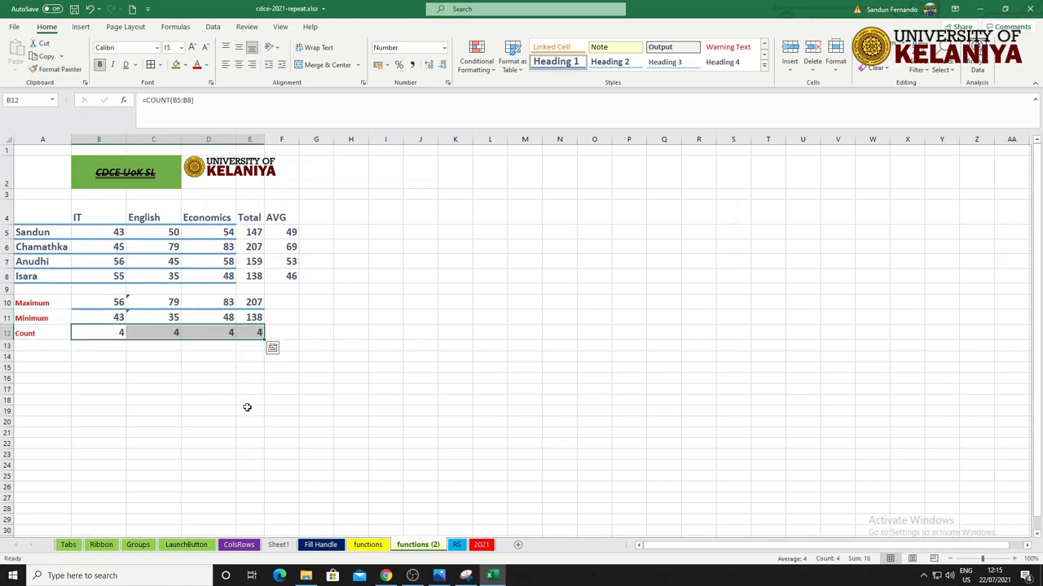
left_click(244, 412)
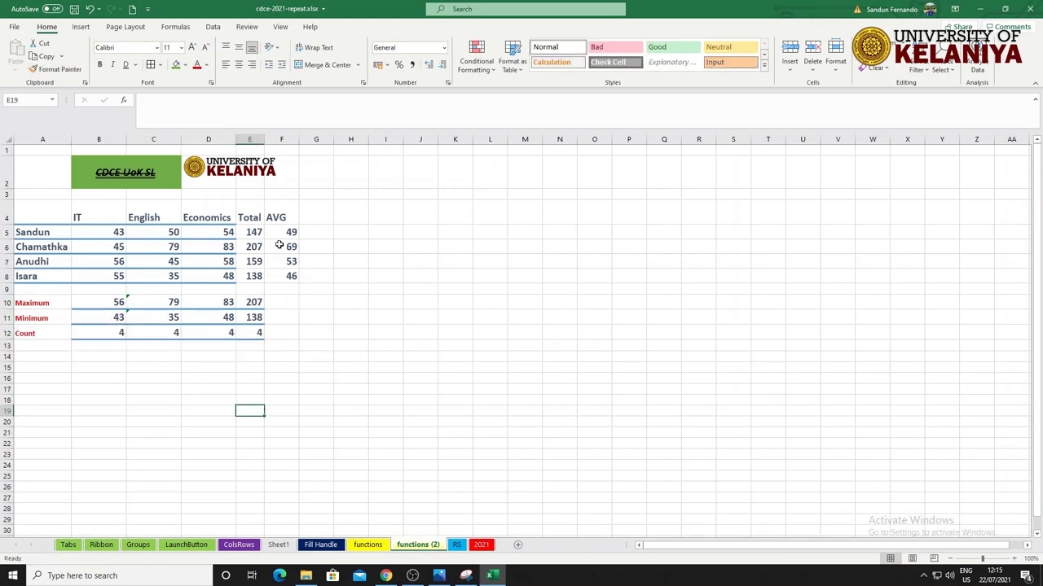
Copy D5's formatting onto the Total and AVG values E5:F8
left_click(281, 216)
left_click(43, 302)
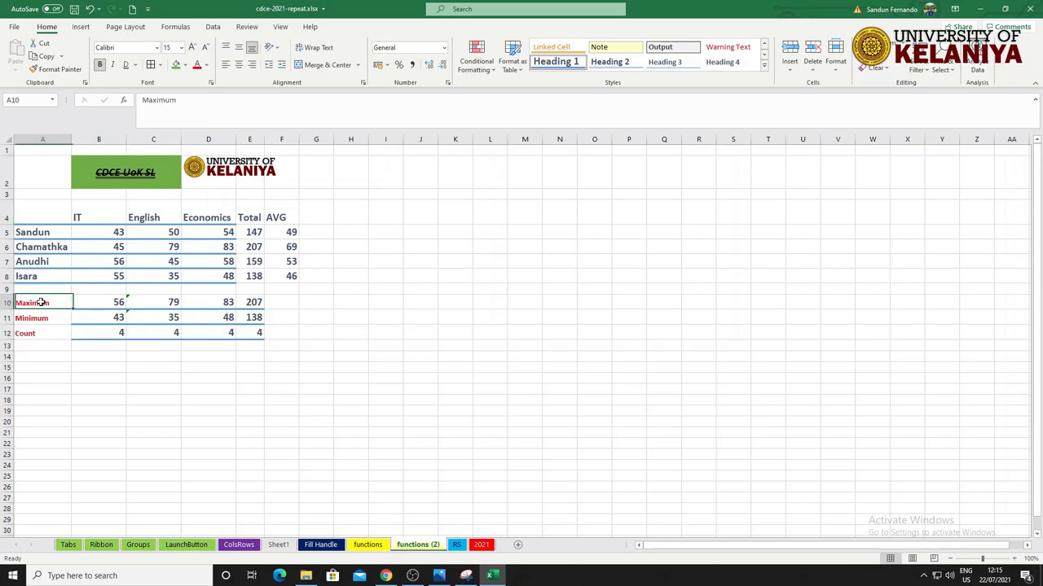
left_click(41, 319)
left_click(41, 334)
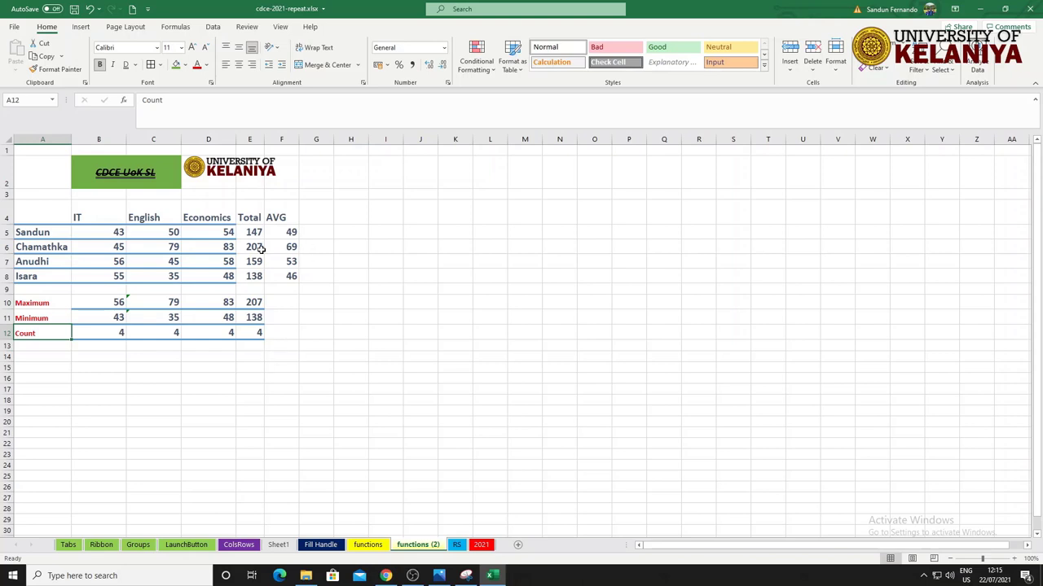
left_click(221, 232)
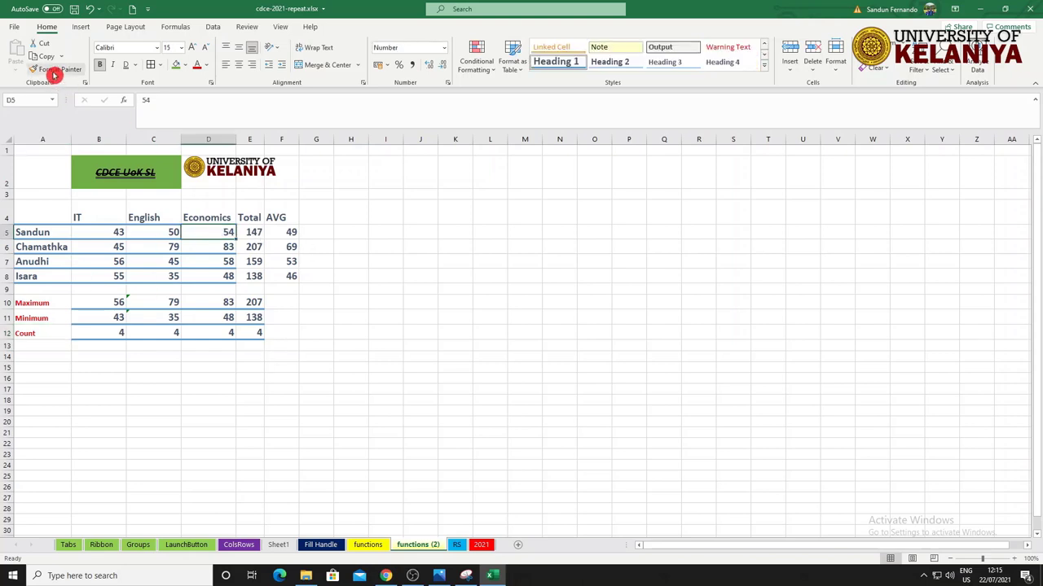
left_click(55, 68)
left_click_drag(255, 232, 295, 276)
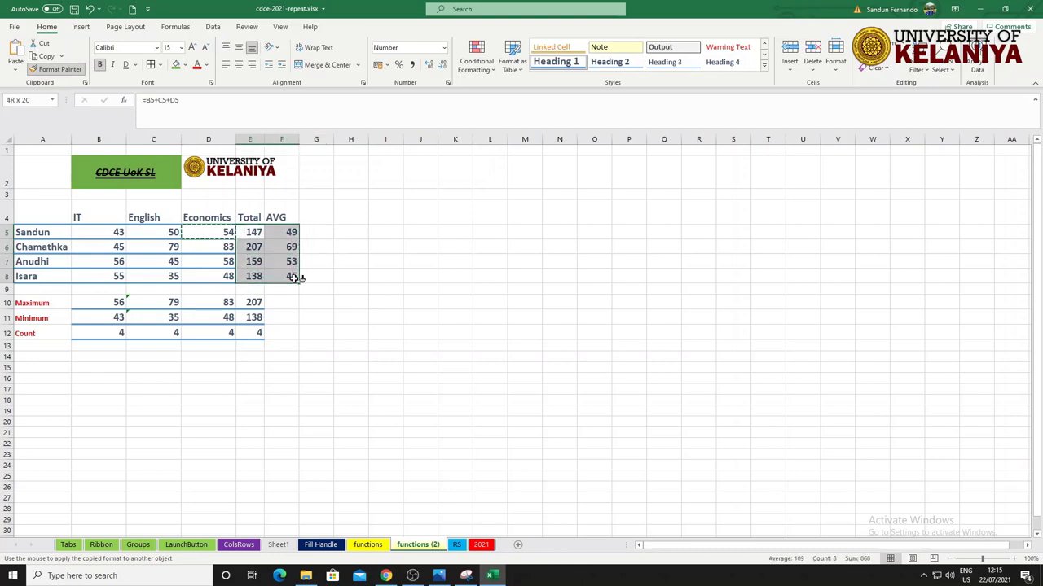
left_click(317, 344)
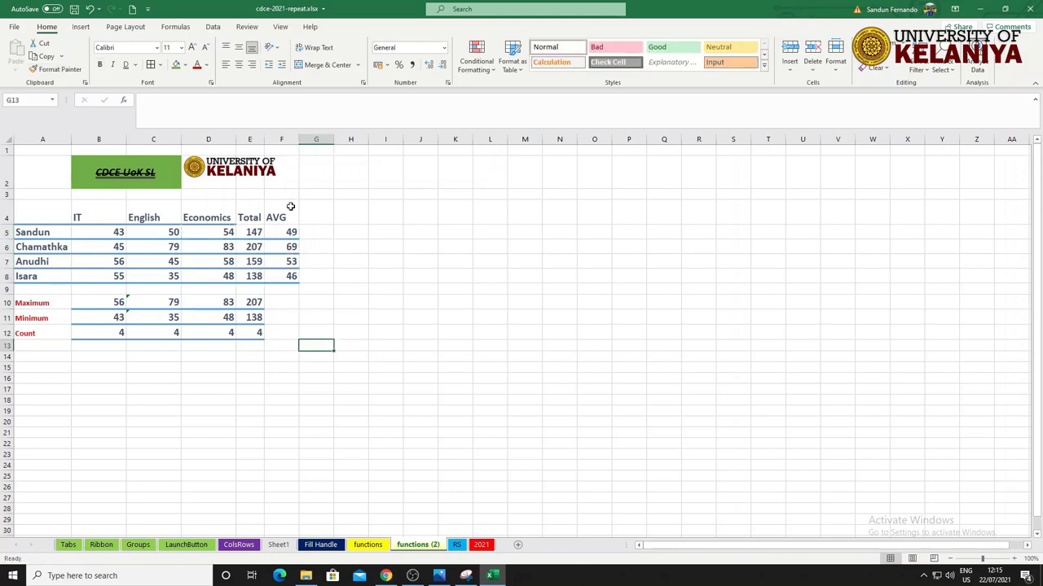
Copy the Economics header formatting onto the Total and AVG headers E4:F4
left_click(230, 218)
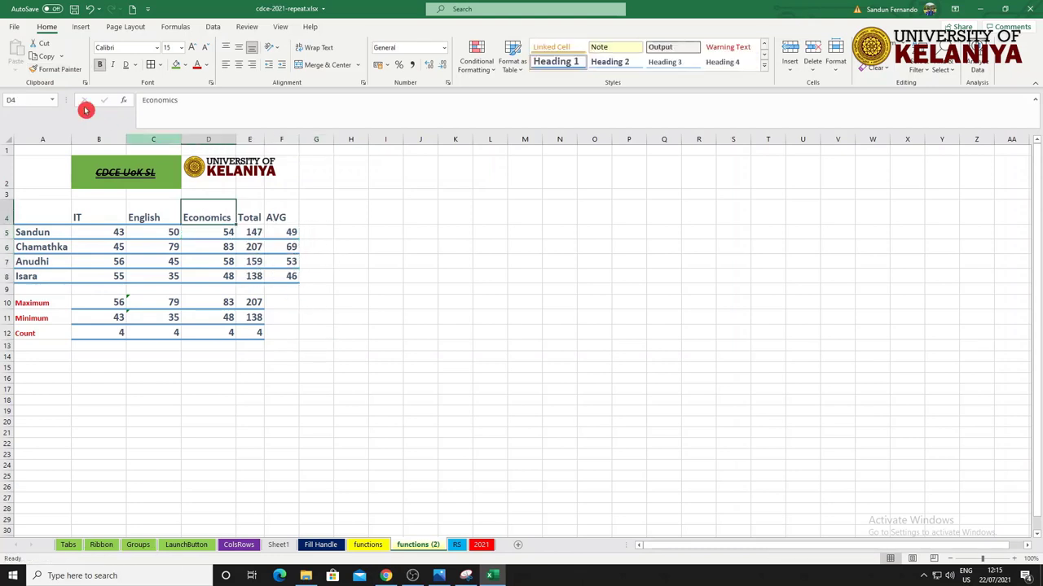
left_click(54, 69)
left_click_drag(249, 217, 281, 217)
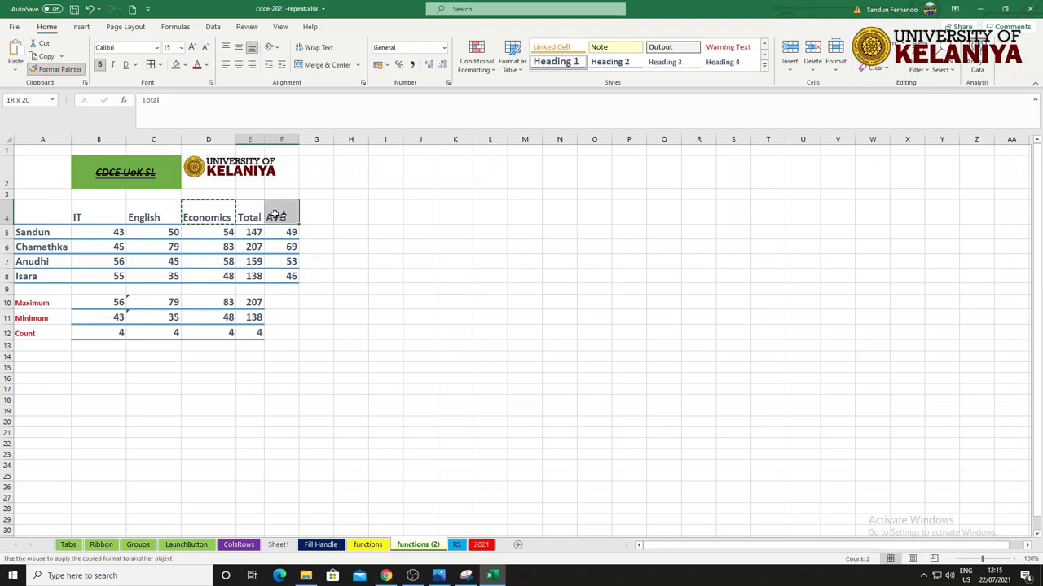
left_click(336, 323)
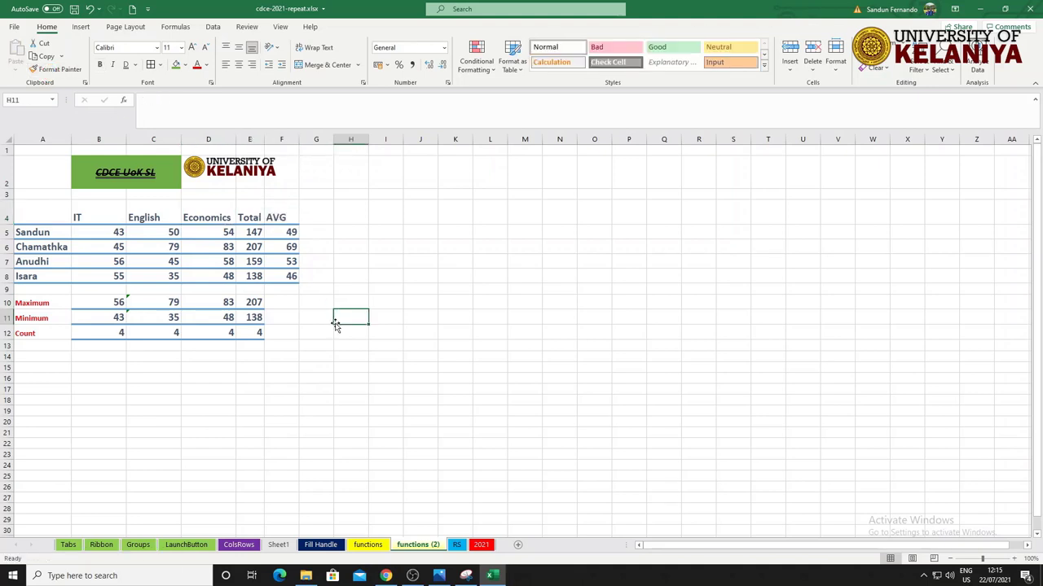
Switch to the RS sheet and review the phone Price values down to 65000
left_click(458, 545)
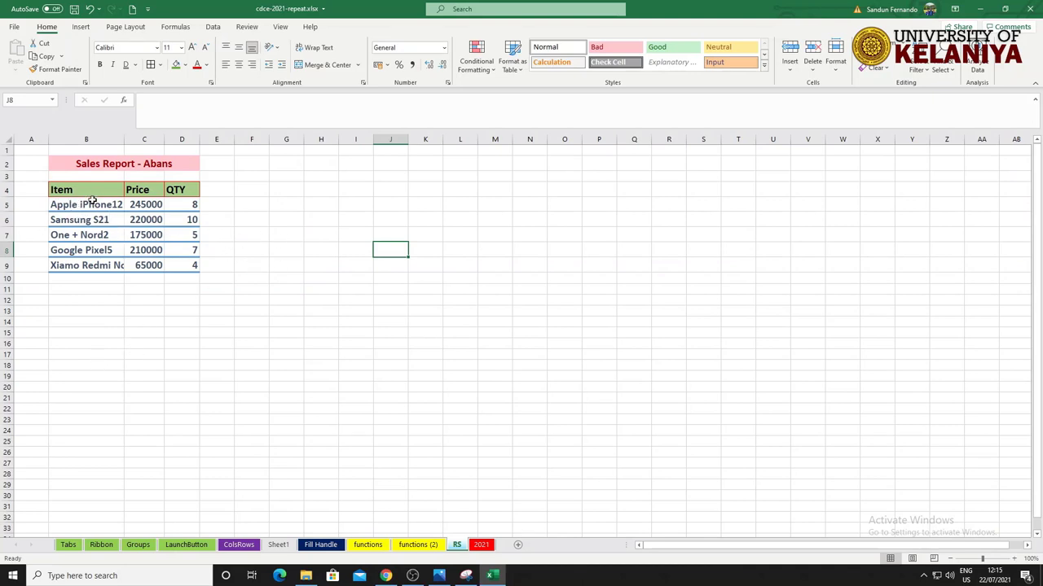
left_click(145, 206)
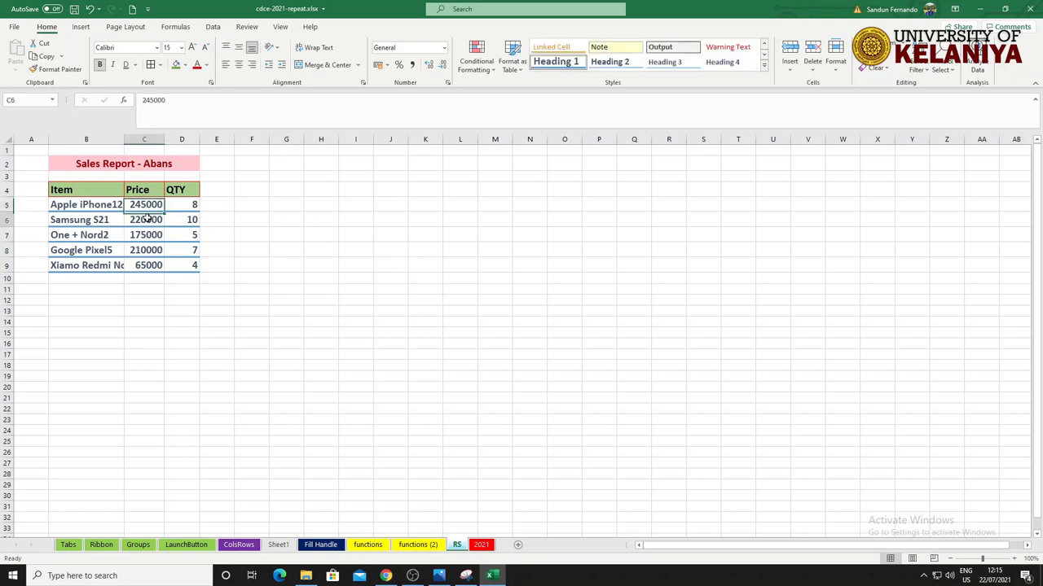
left_click(101, 207)
left_click(156, 209)
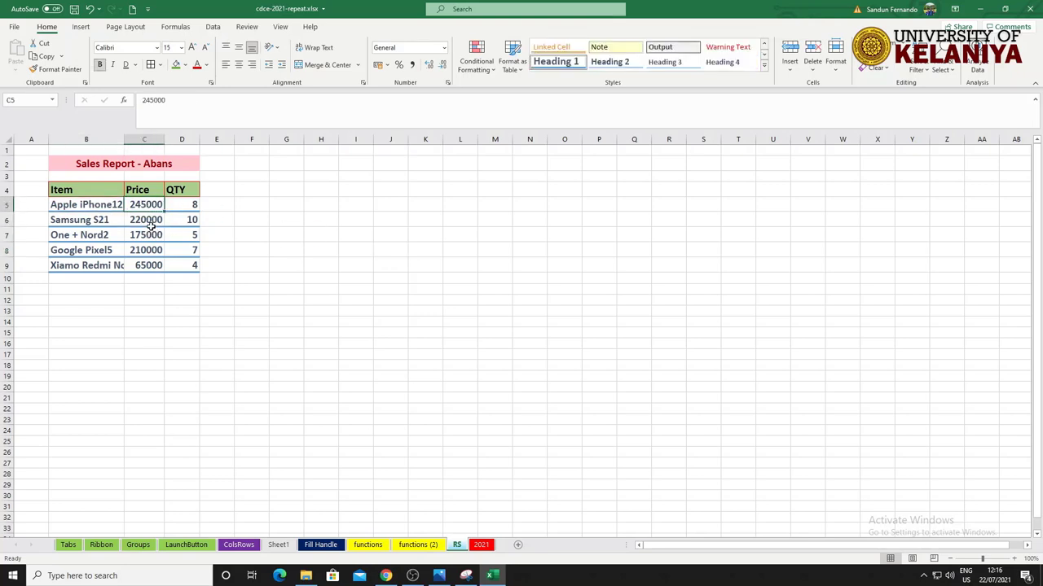
left_click(149, 219)
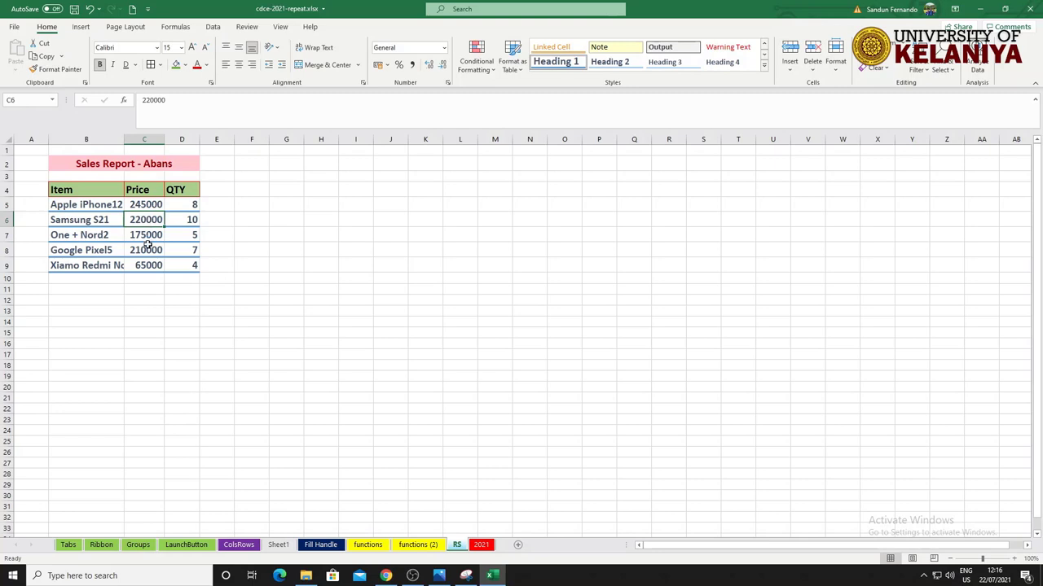
left_click(146, 235)
left_click(145, 249)
left_click(151, 268)
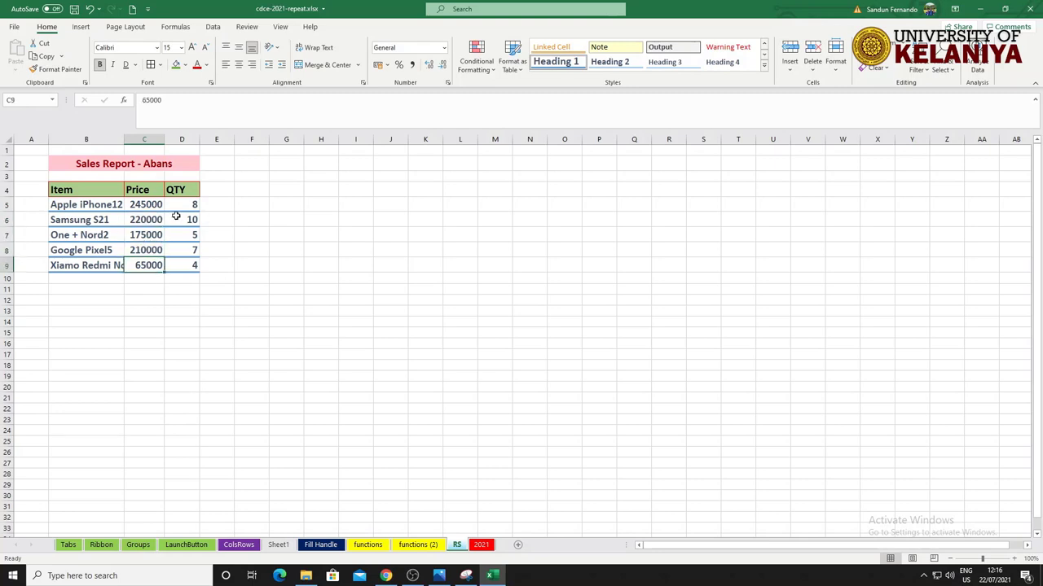
Review the QTY values, then select the first price, 245000, and inspect its number format
left_click(186, 208)
left_click(191, 221)
left_click(185, 235)
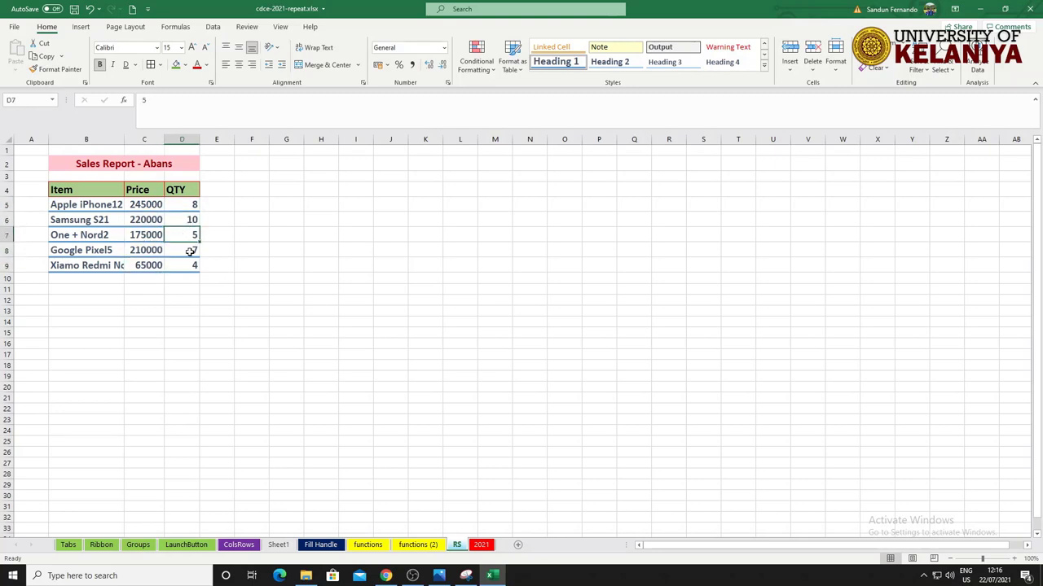
left_click(190, 248)
left_click(185, 262)
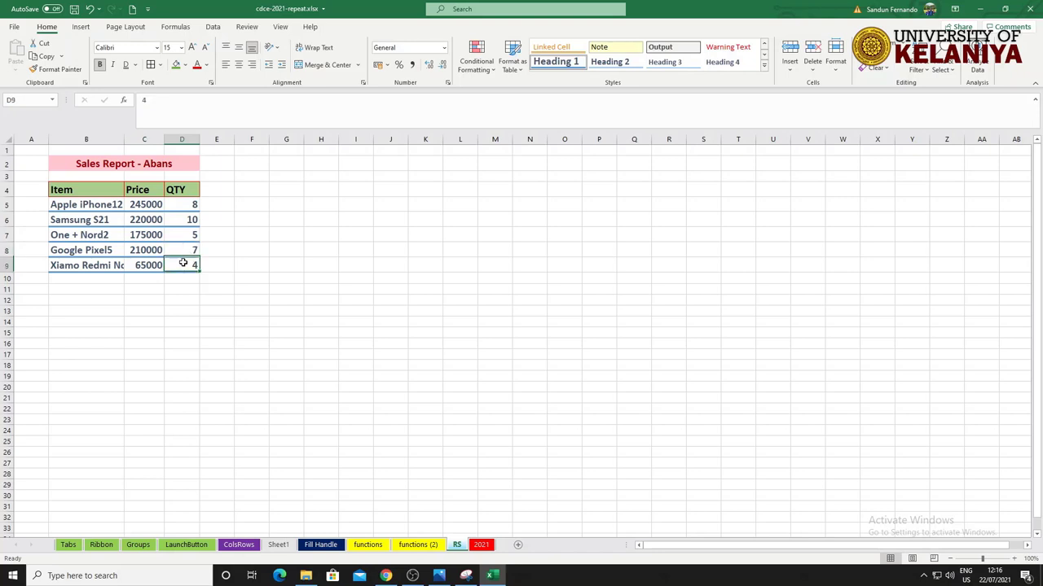
left_click(180, 207)
left_click(186, 227)
left_click(184, 248)
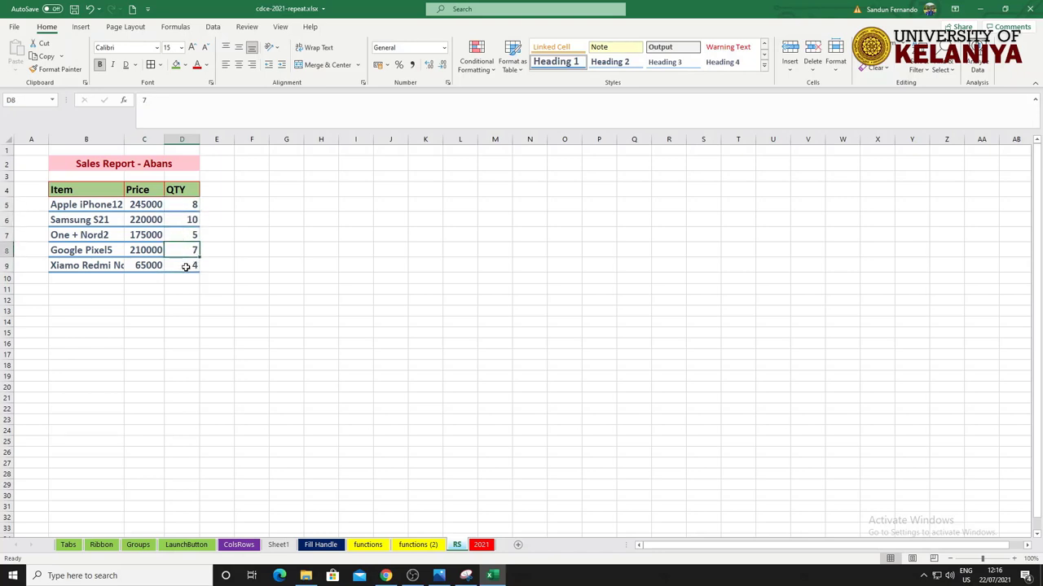
left_click(184, 263)
left_click(151, 209)
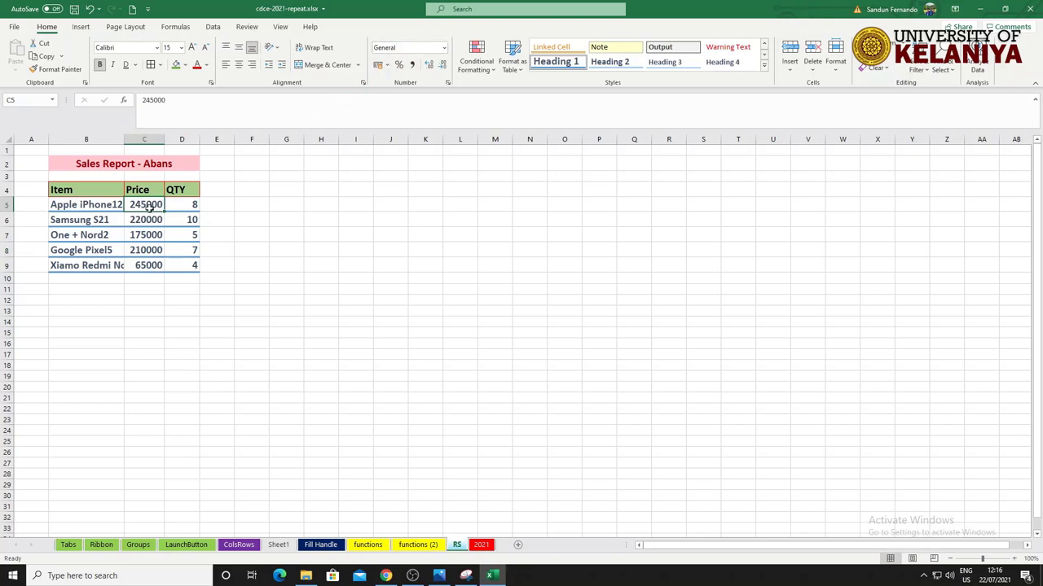
left_click(395, 55)
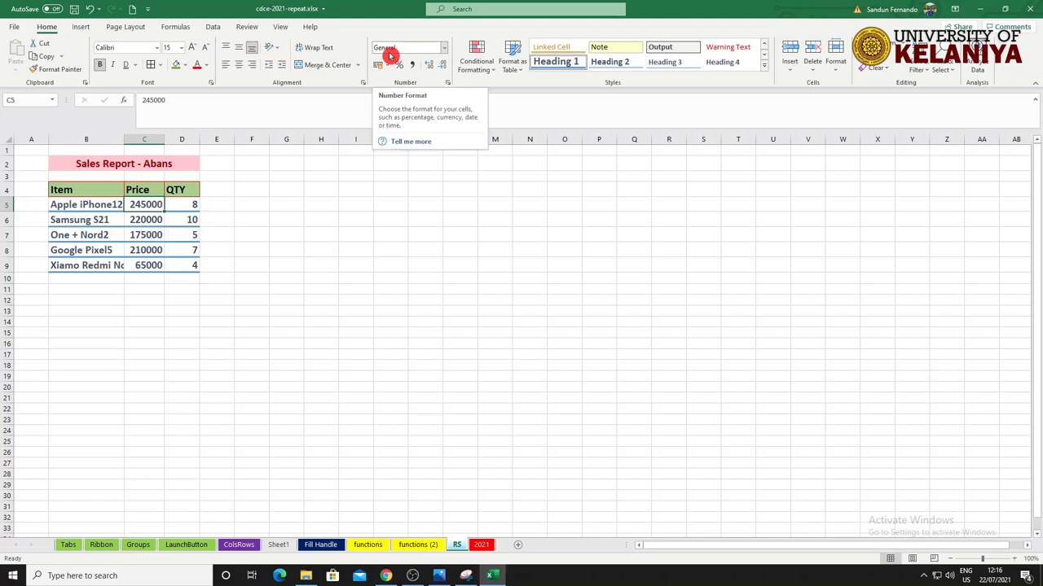
Apply Comma Style to the prices in C5:C9 for Accounting format with thousands separators
left_click(355, 205)
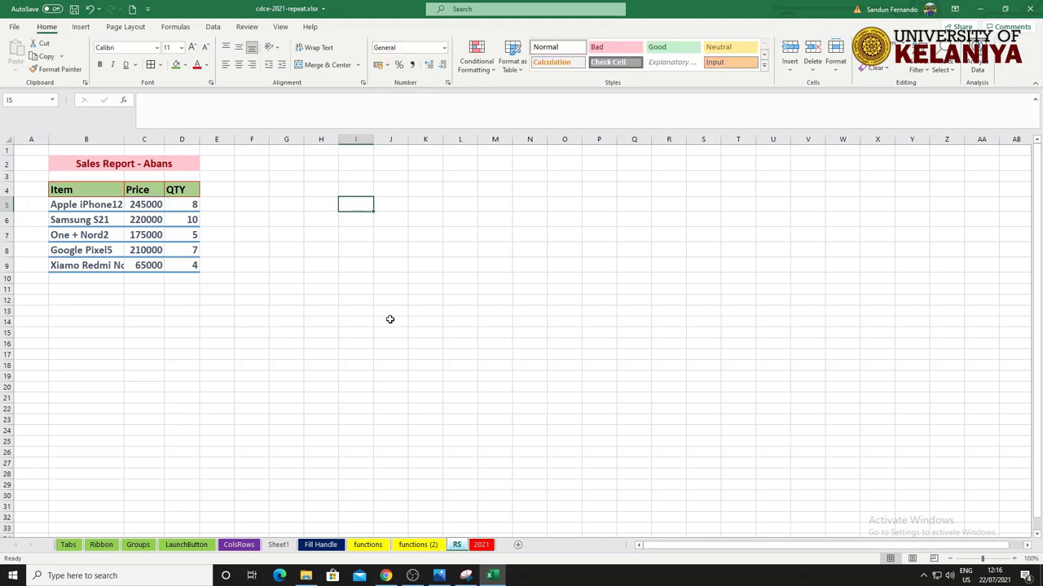
left_click(145, 206)
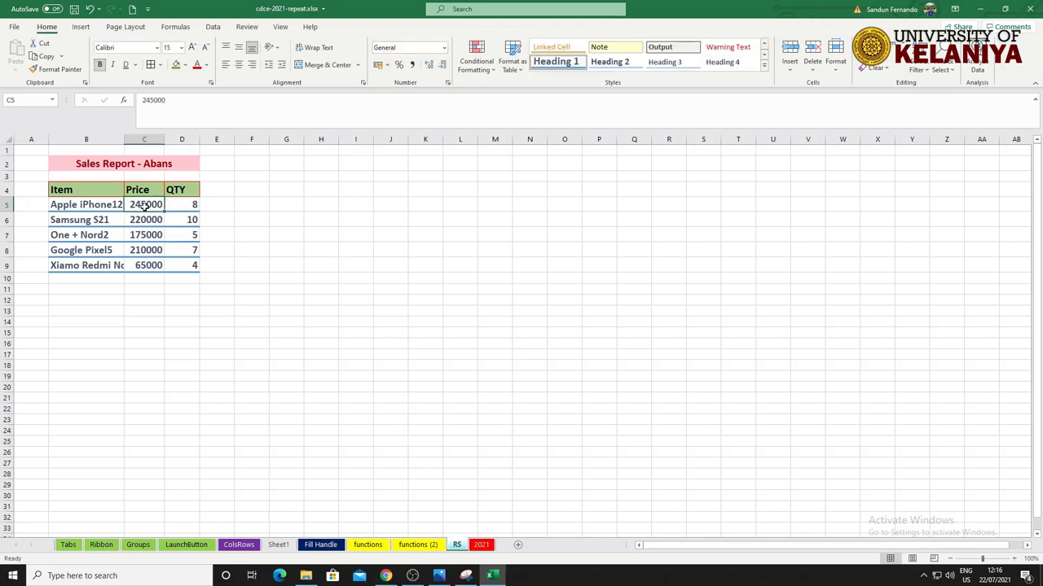
left_click_drag(144, 206, 148, 268)
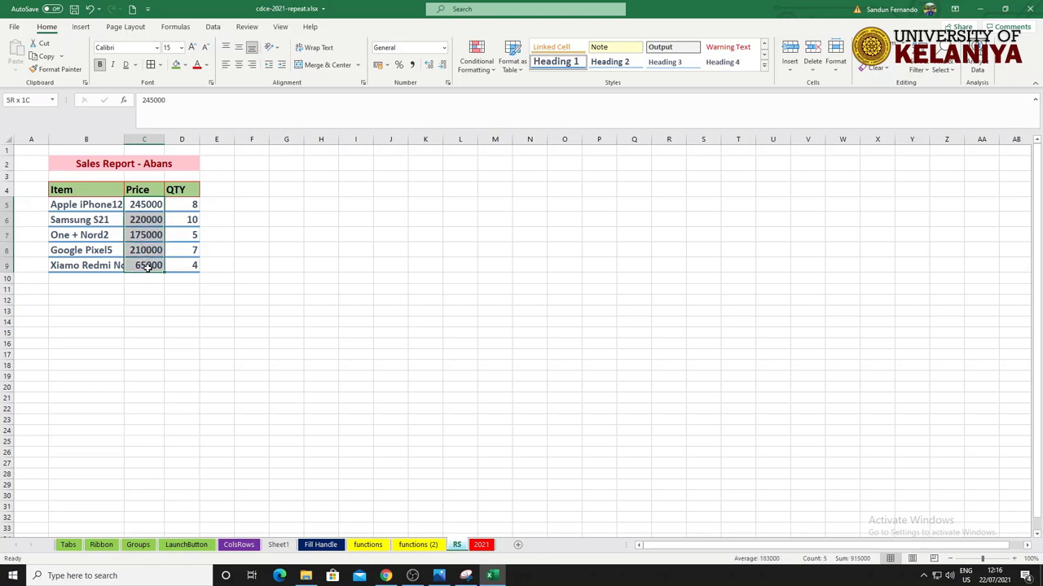
left_click(445, 49)
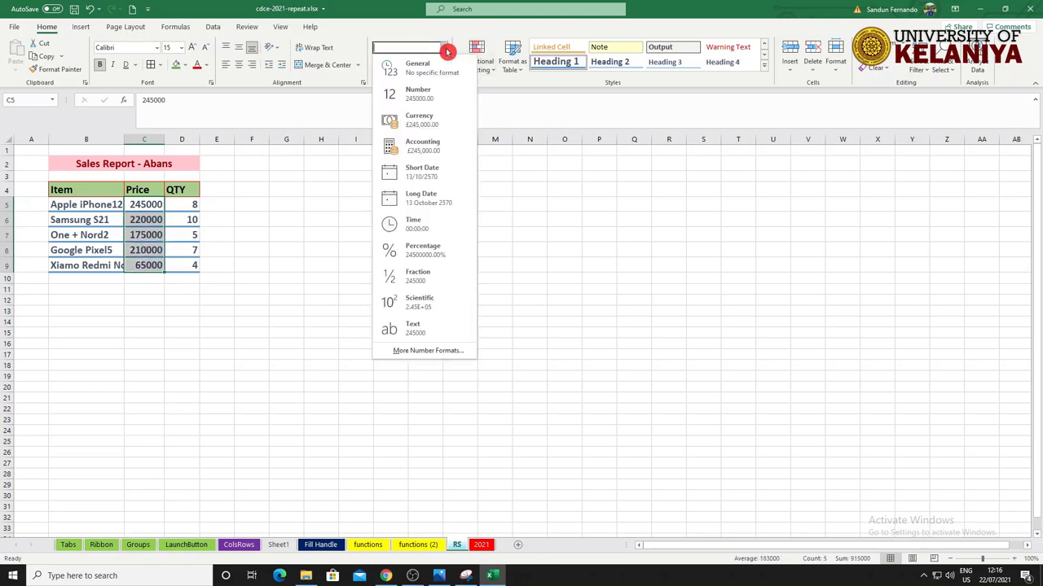
left_click(447, 52)
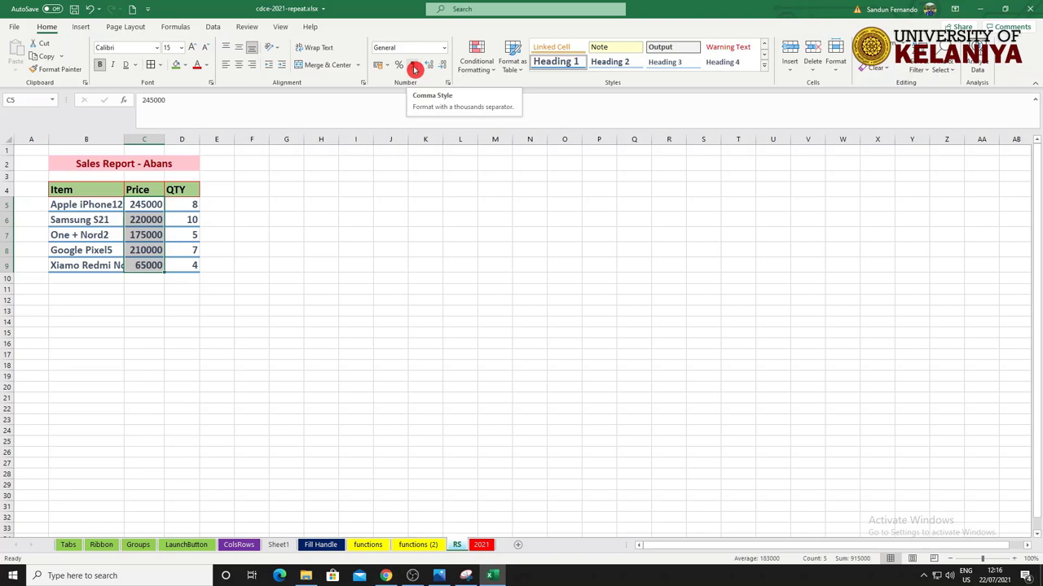
left_click(415, 69)
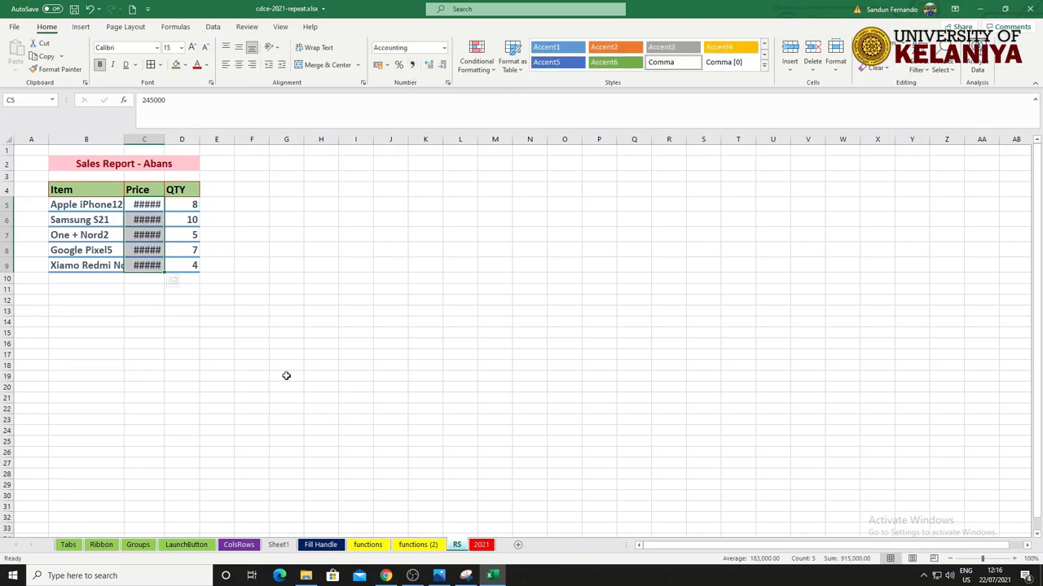
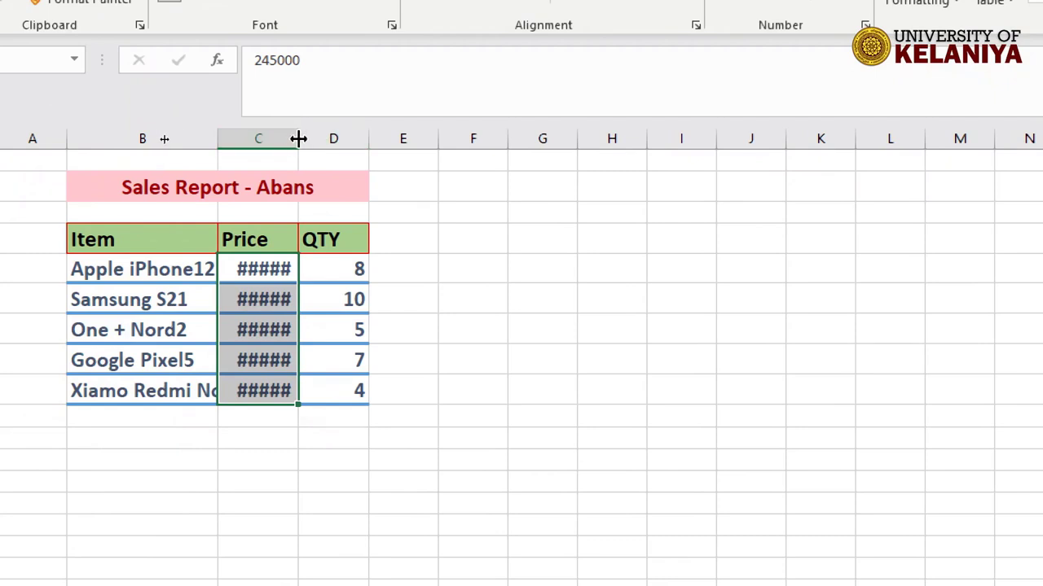
AutoFit the Price column so full prices show, then try three decimals and return to two
double_click(298, 138)
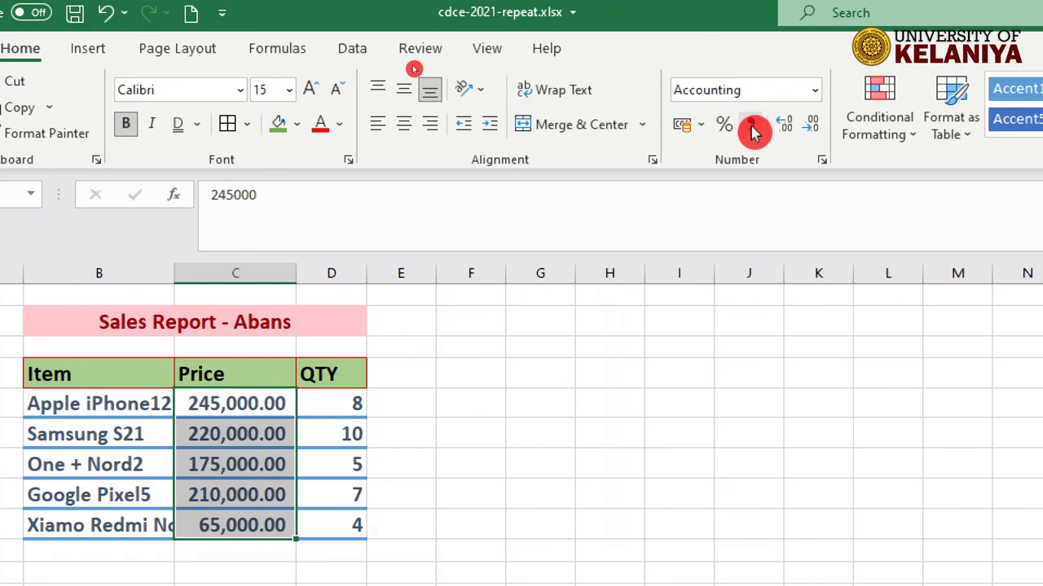
left_click(791, 128)
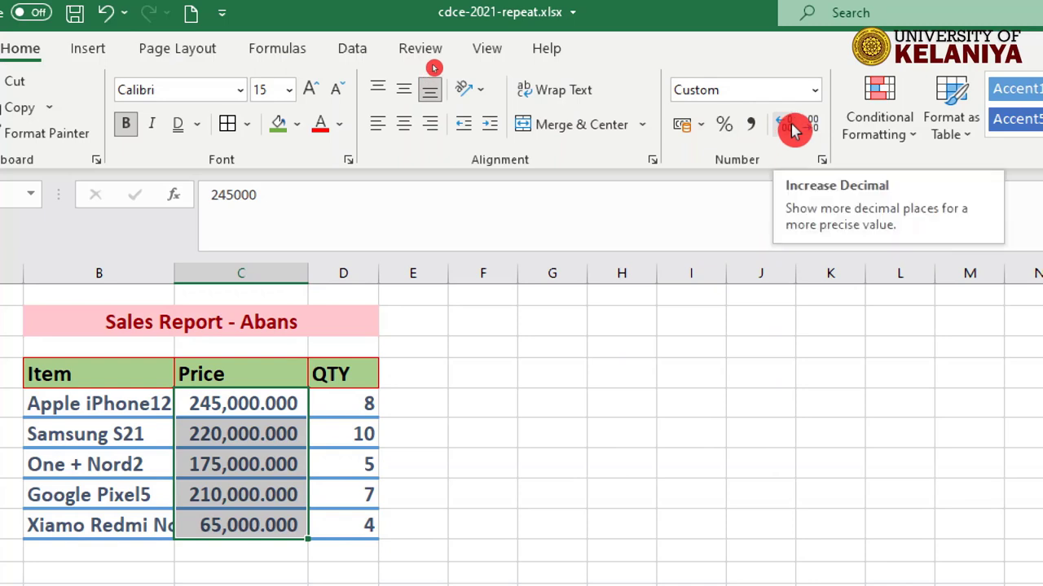
left_click(815, 126)
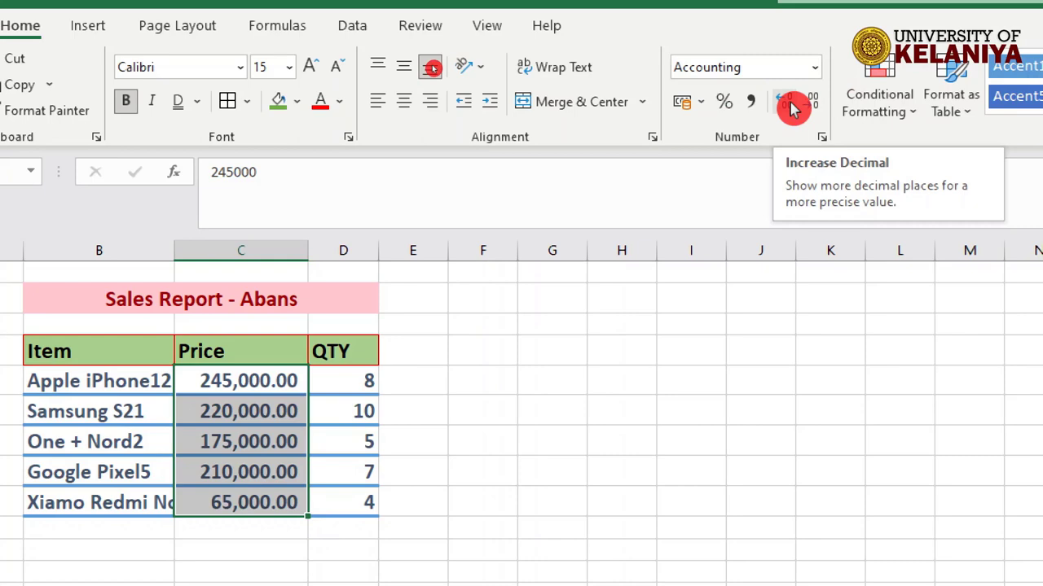
left_click(794, 106)
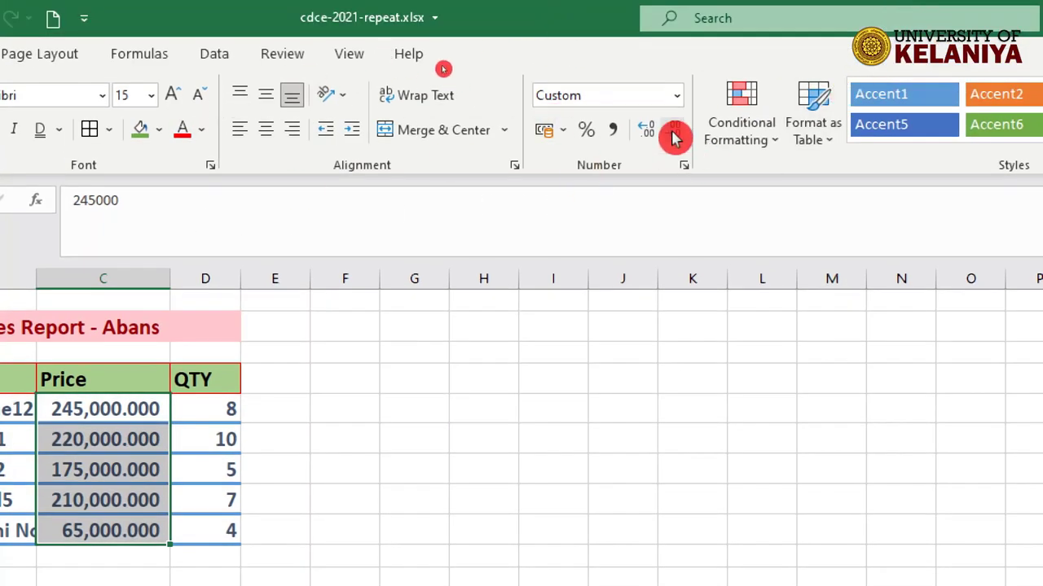
left_click(675, 136)
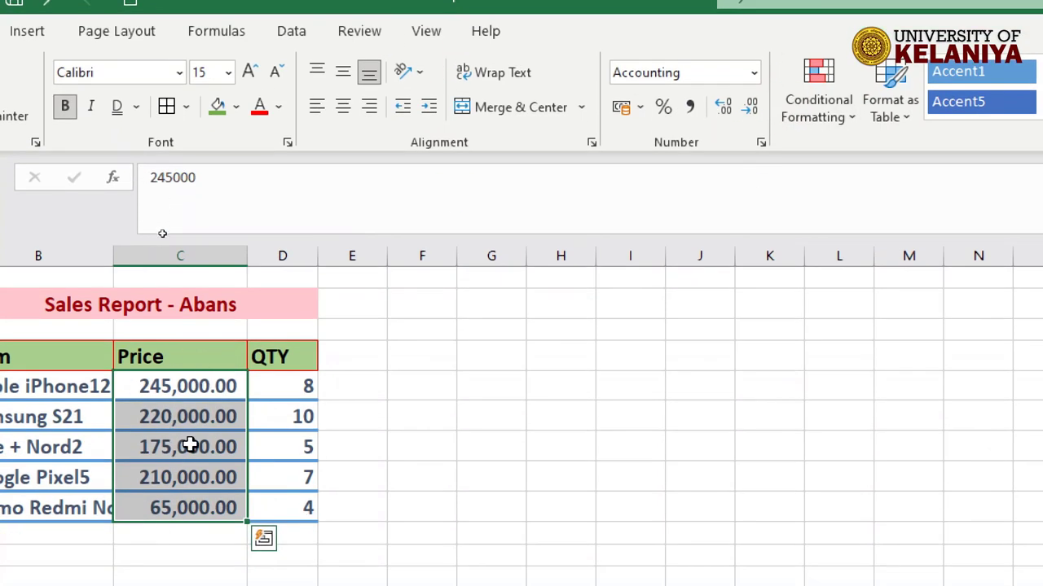
left_click(189, 405)
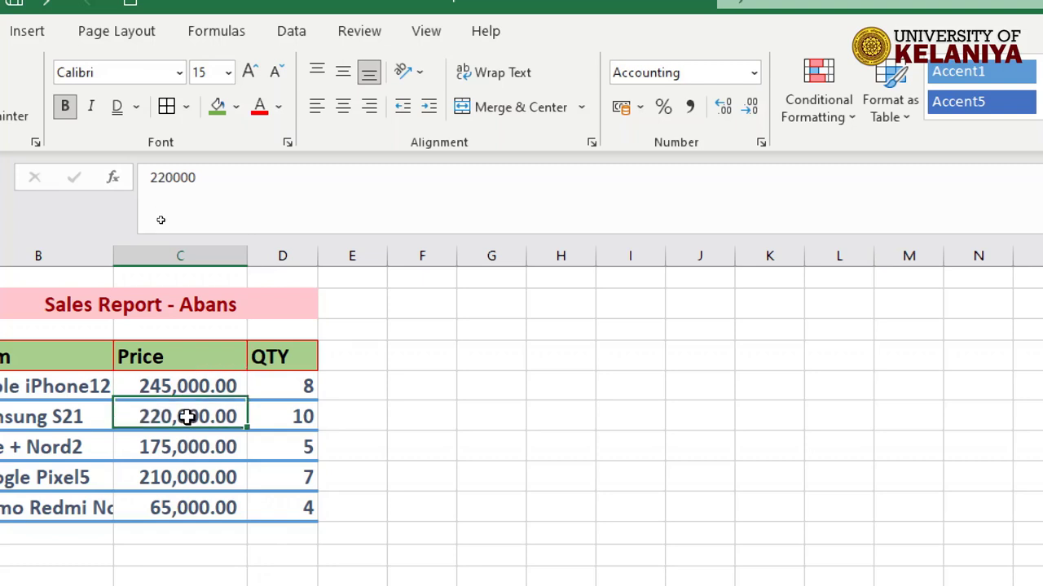
left_click(189, 446)
left_click(186, 477)
left_click(184, 507)
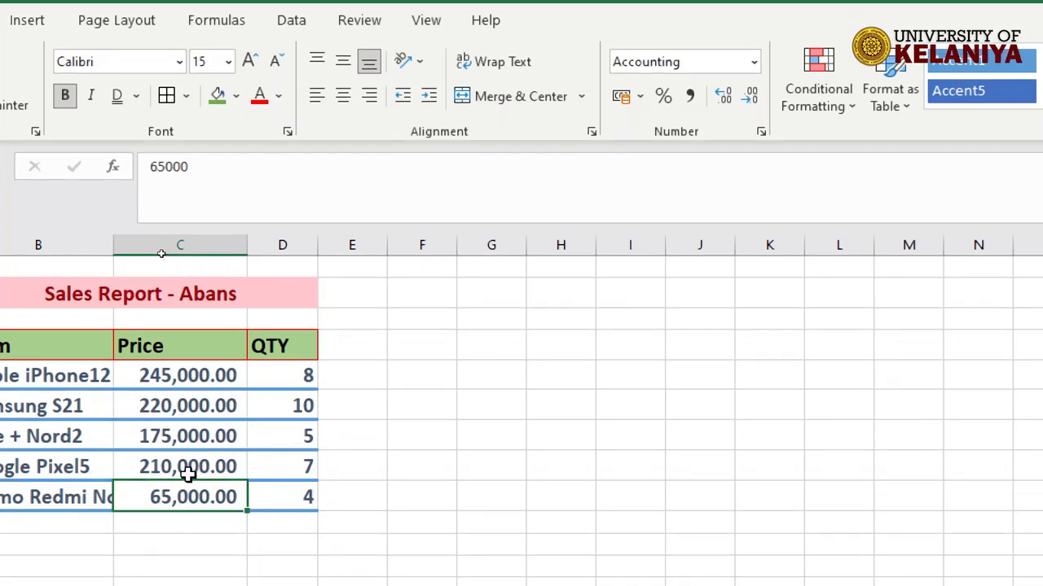
left_click(188, 466)
left_click(189, 436)
left_click(189, 406)
left_click(189, 376)
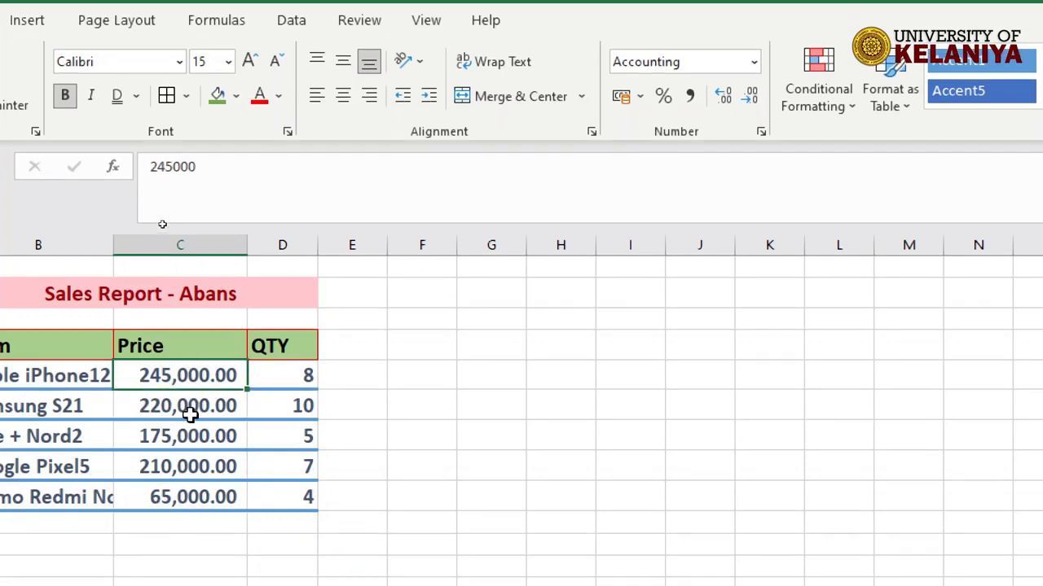
left_click(189, 407)
left_click(188, 440)
left_click(185, 471)
left_click(185, 498)
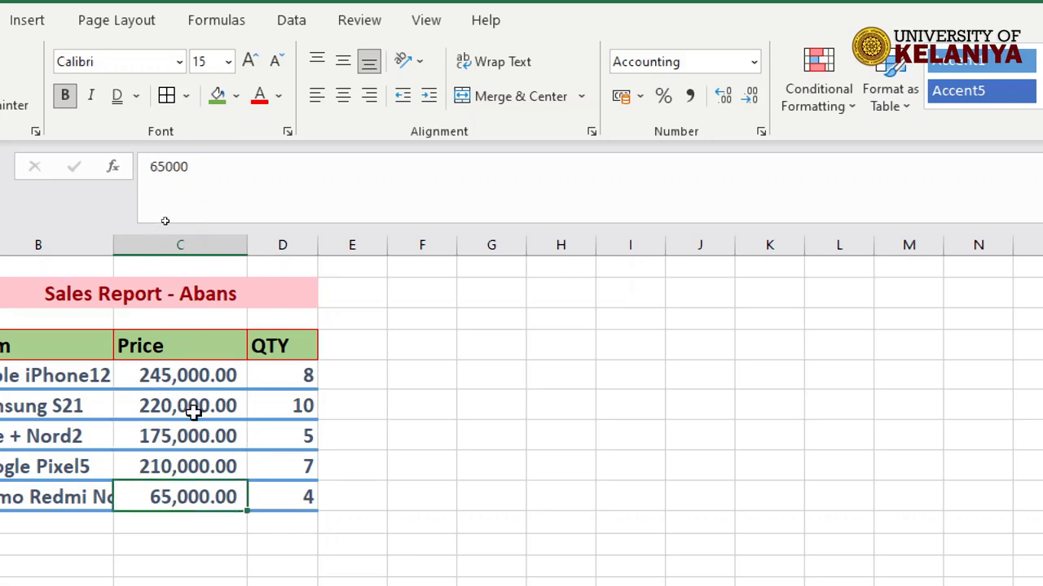
left_click(199, 374)
left_click(193, 407)
left_click(196, 436)
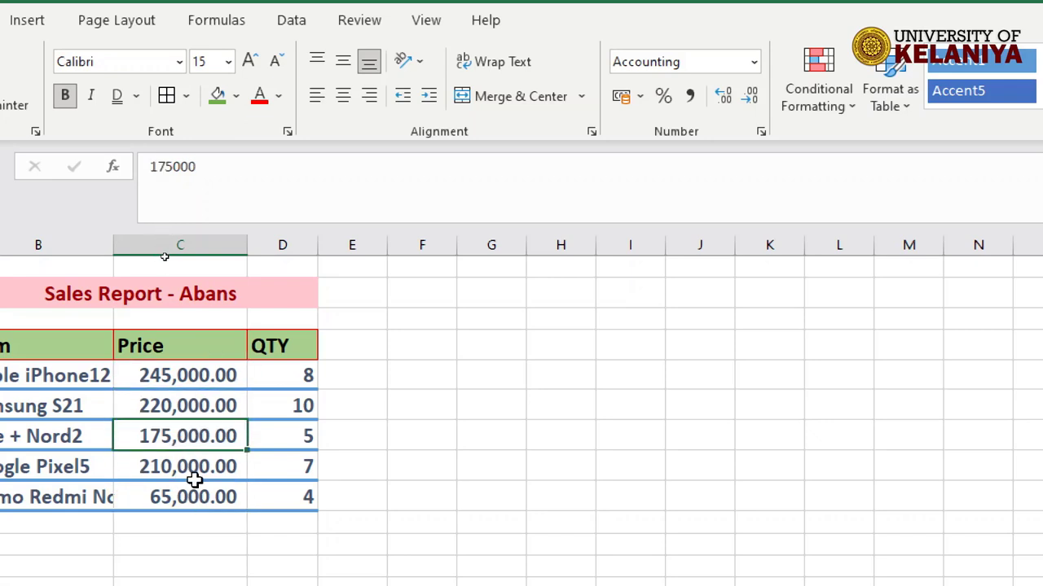
left_click(194, 477)
left_click(196, 494)
left_click(195, 468)
left_click(202, 434)
left_click(199, 402)
left_click(198, 371)
left_click(198, 406)
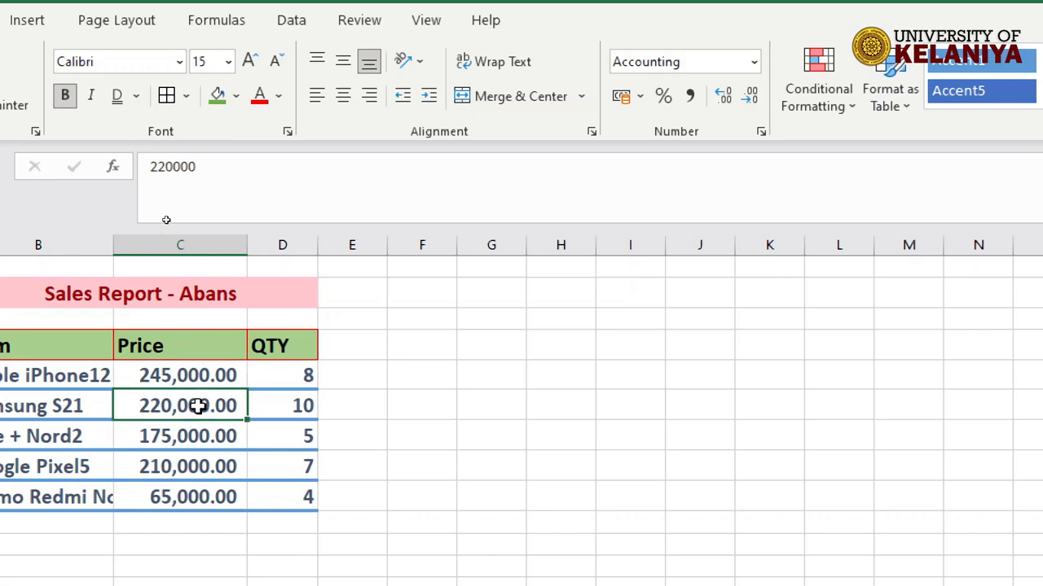
left_click(195, 435)
left_click(200, 468)
left_click(202, 498)
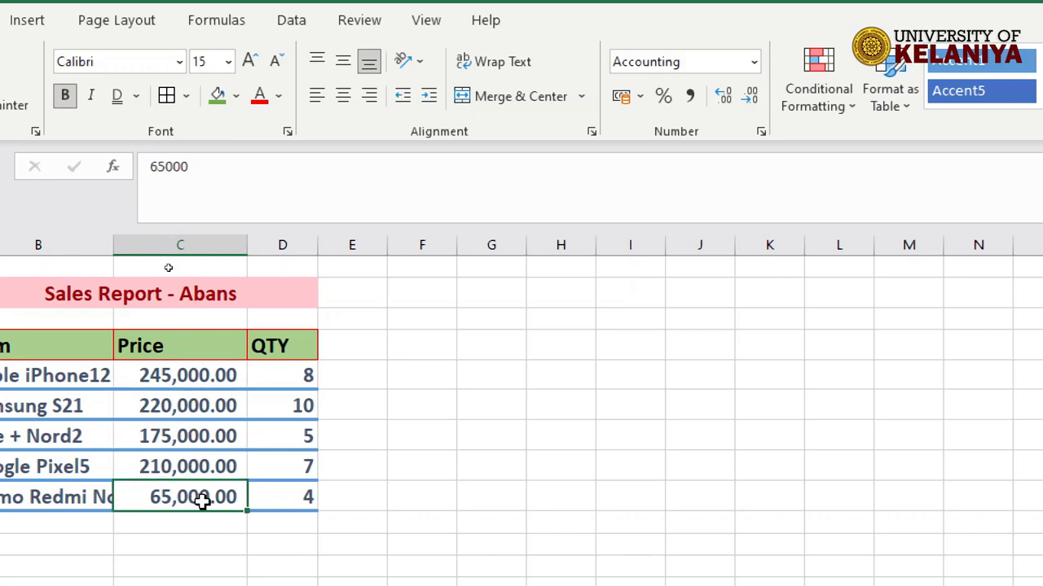
left_click(188, 374)
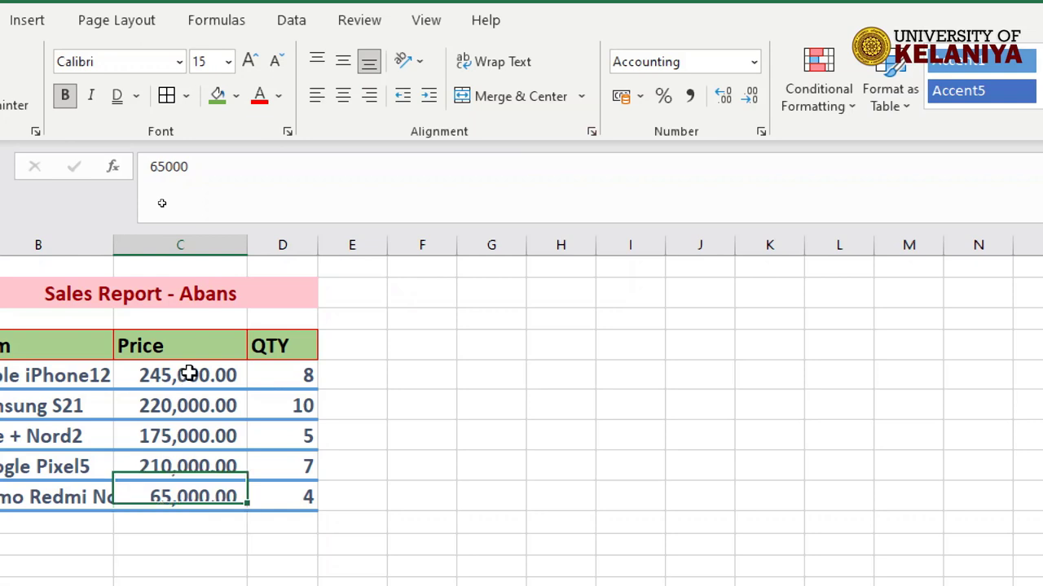
left_click_drag(188, 374, 172, 499)
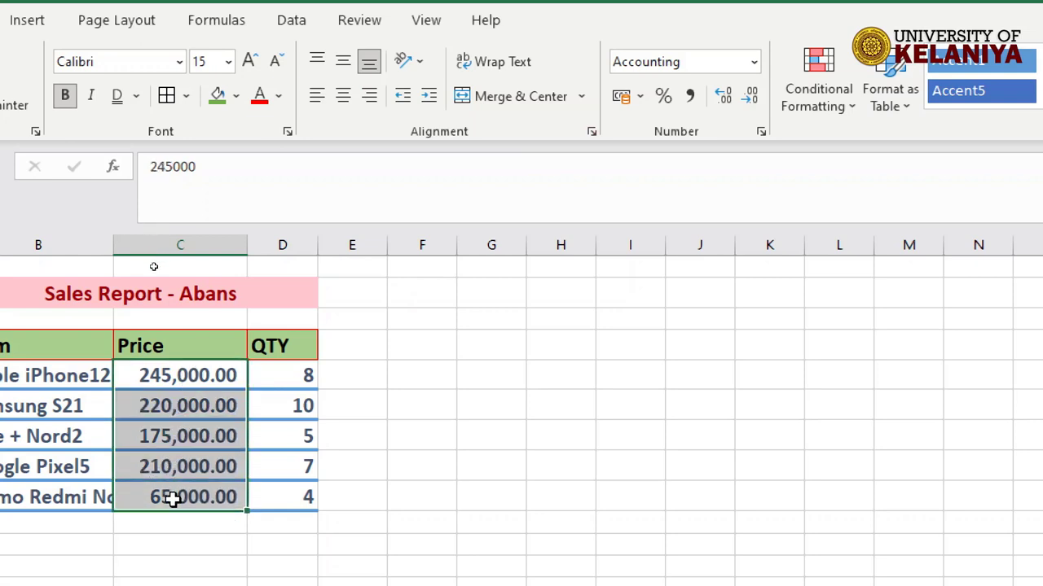
Switch the prices from Number to Currency format so they read £245,000.00 to £65,000.00
left_click(755, 63)
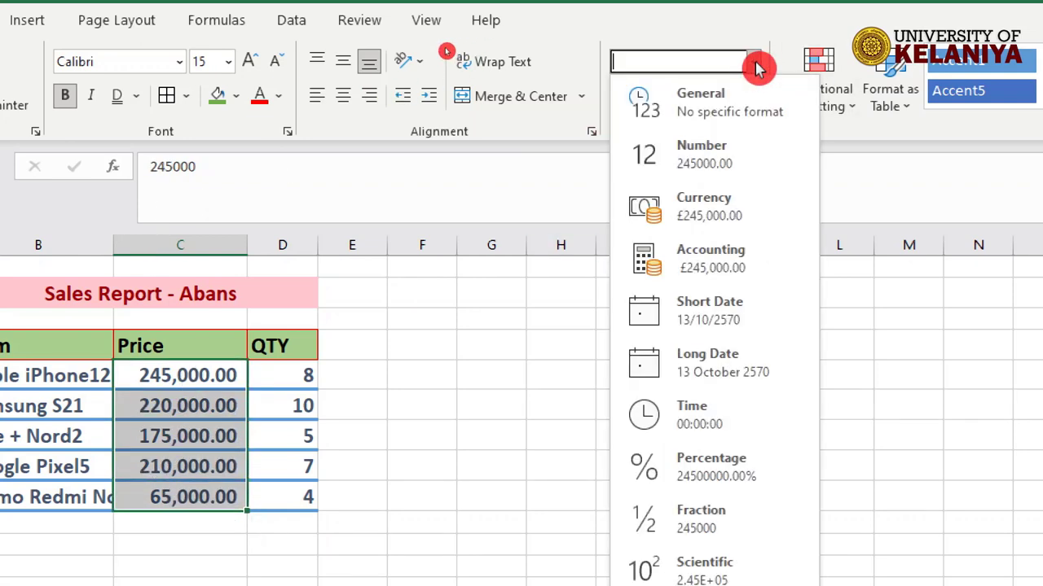
left_click(739, 171)
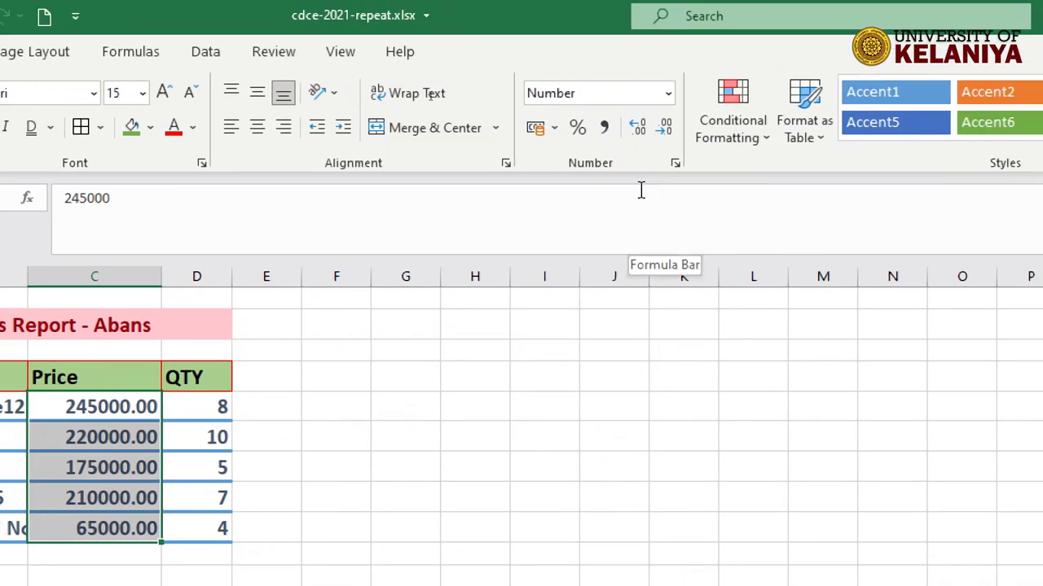
left_click(666, 95)
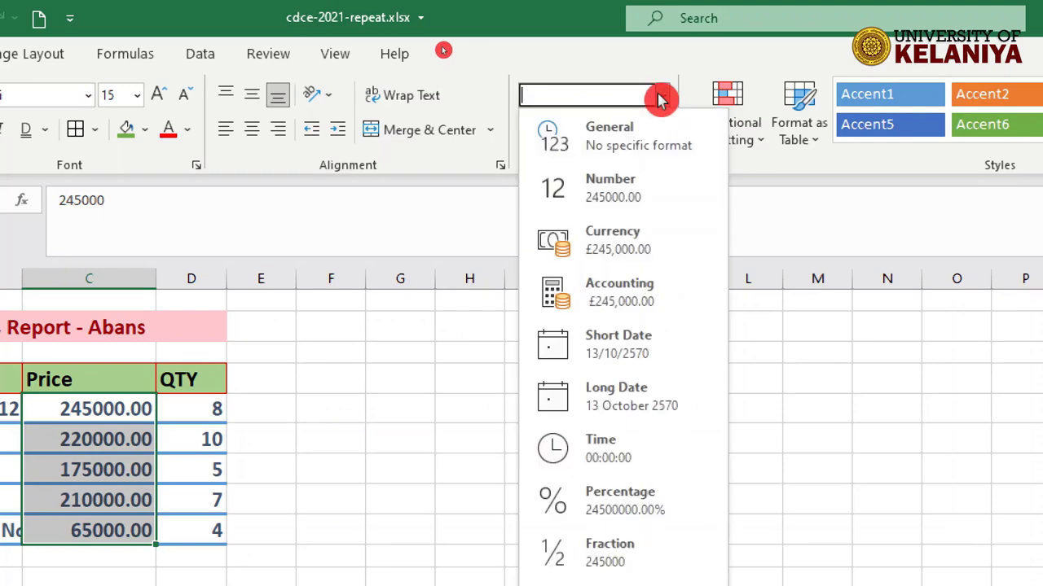
left_click(613, 248)
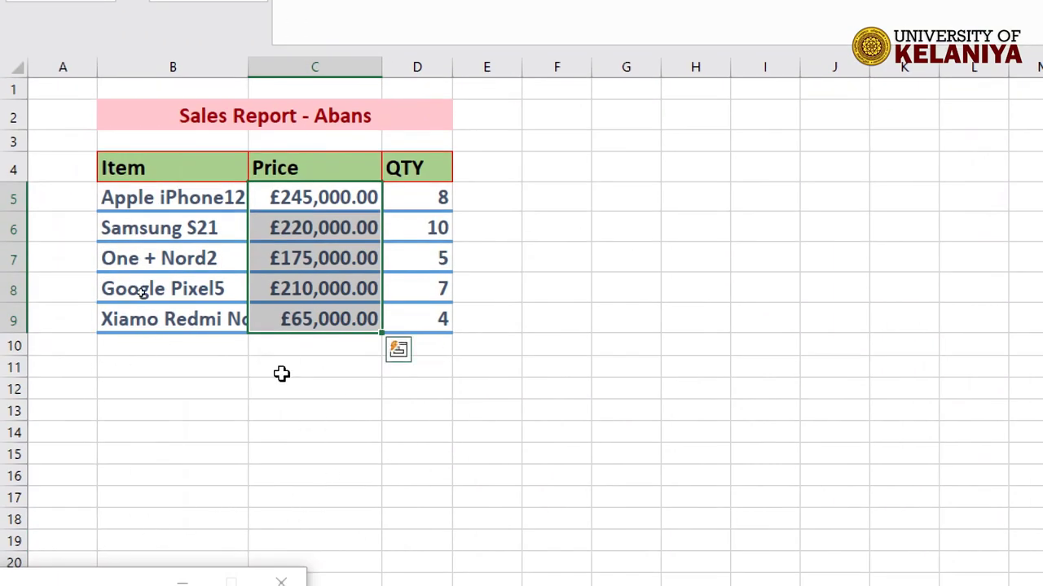
left_click(282, 373)
Label B11 'Total' and AutoSum C5:C9 in C11, giving £915,000.00
left_click(136, 375)
type("T")
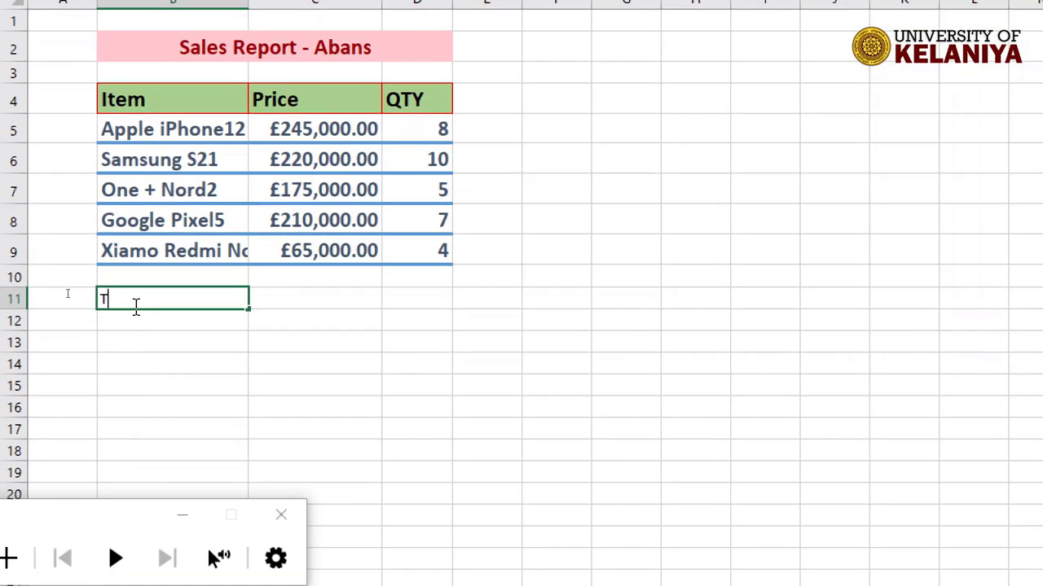
type("otal")
key("Tab")
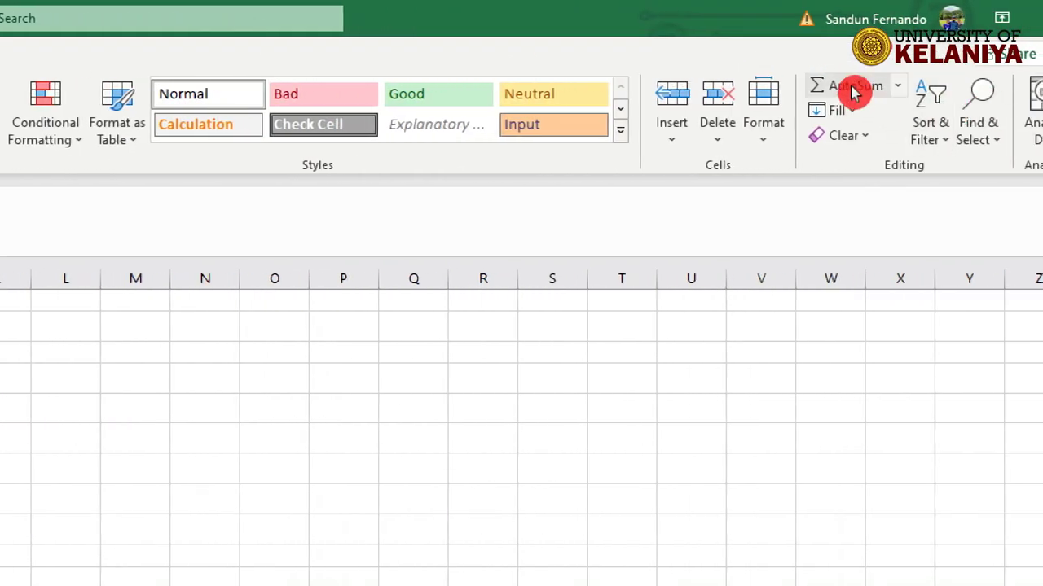
left_click(854, 88)
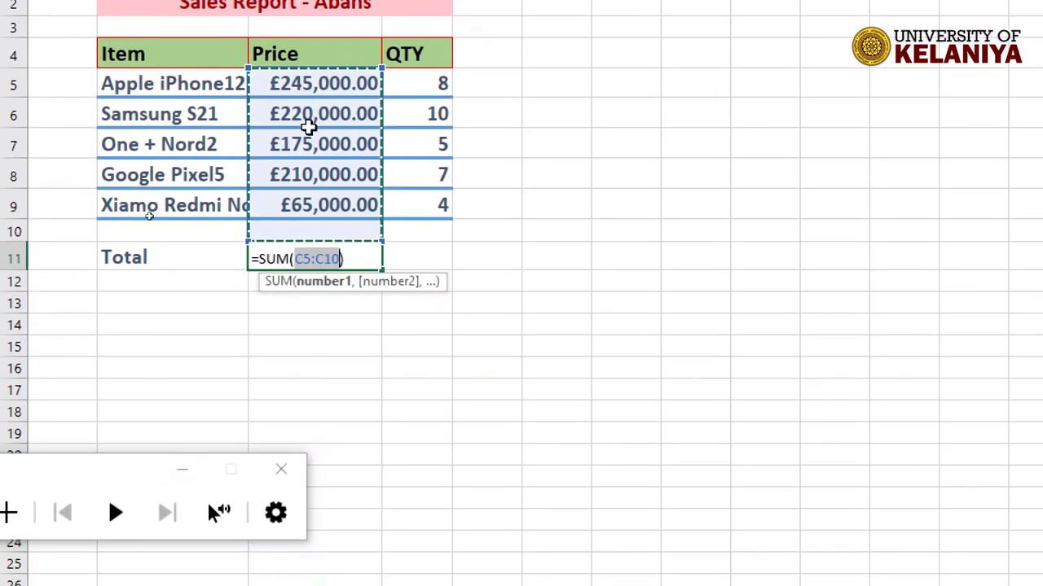
left_click_drag(312, 84, 311, 213)
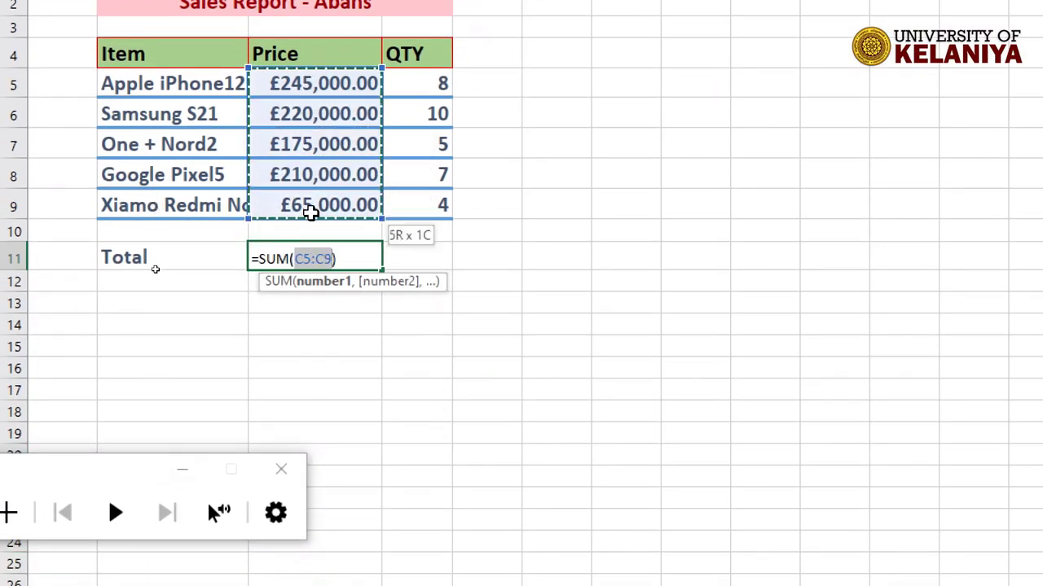
key("Return")
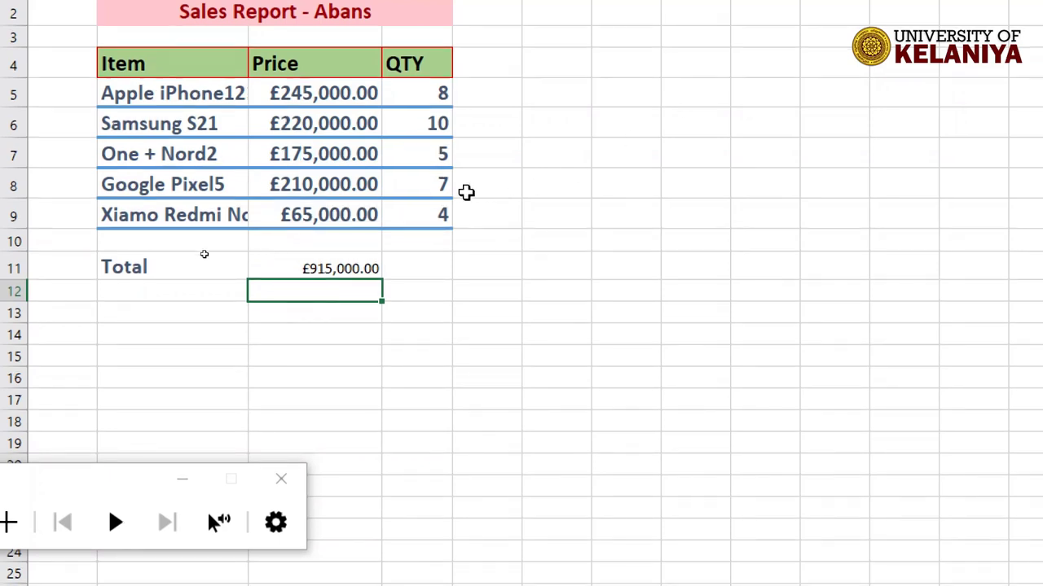
Replace the Apple iPhone12 price with 275000
left_click(336, 92)
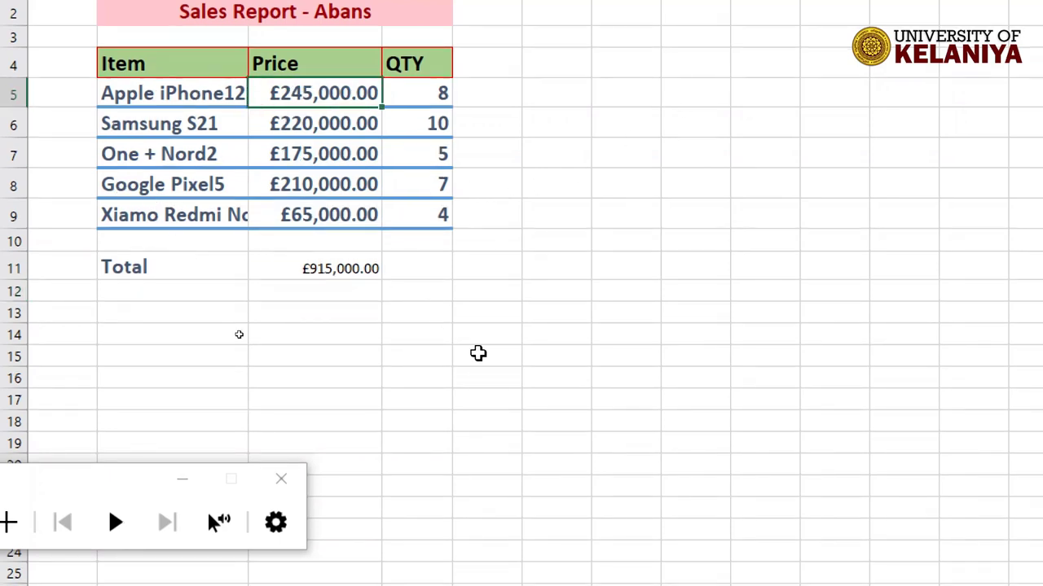
key("BackSpace")
left_click(321, 390)
key("Return")
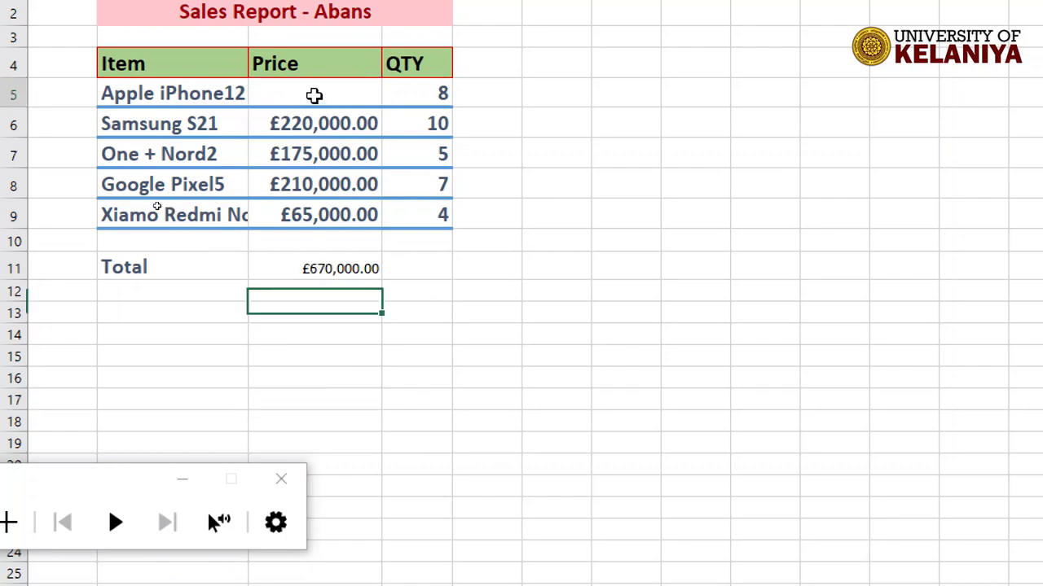
left_click(314, 95)
double_click(314, 96)
type("275")
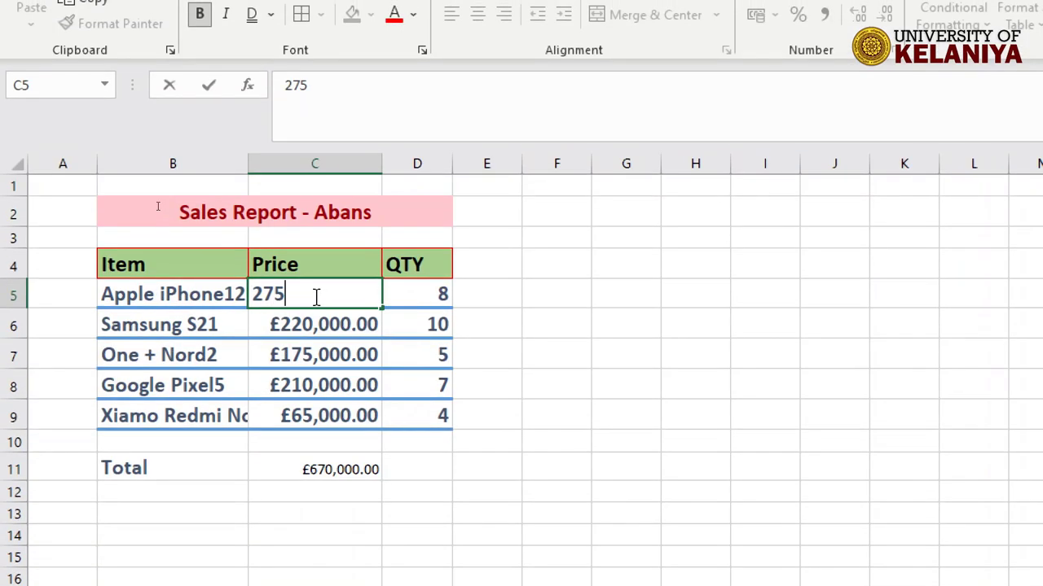
type("000")
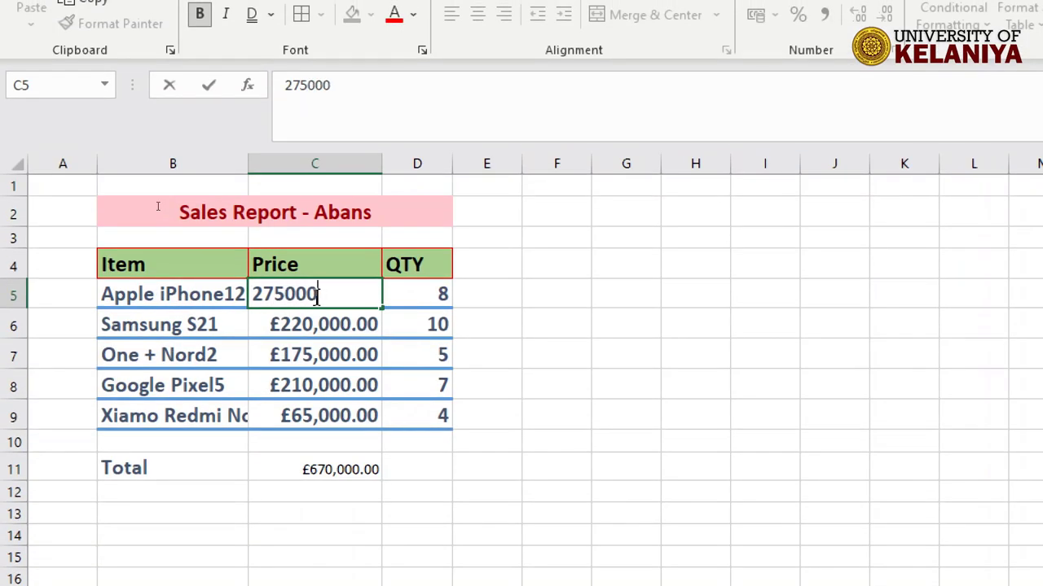
key("Return")
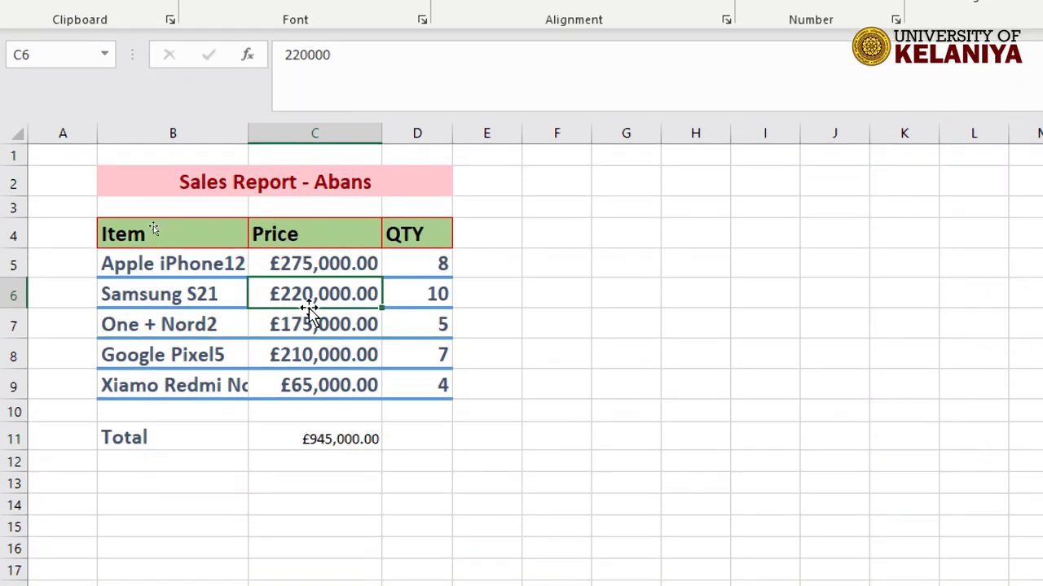
Clear the four remaining prices and widen column B so the item names fit
left_click_drag(307, 296, 305, 389)
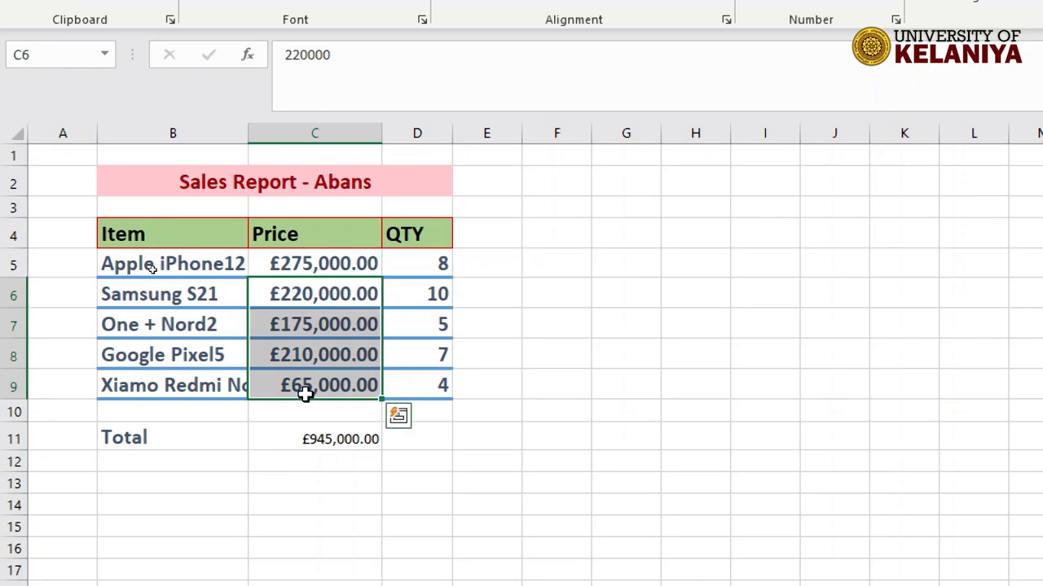
key("Delete")
left_click(315, 532)
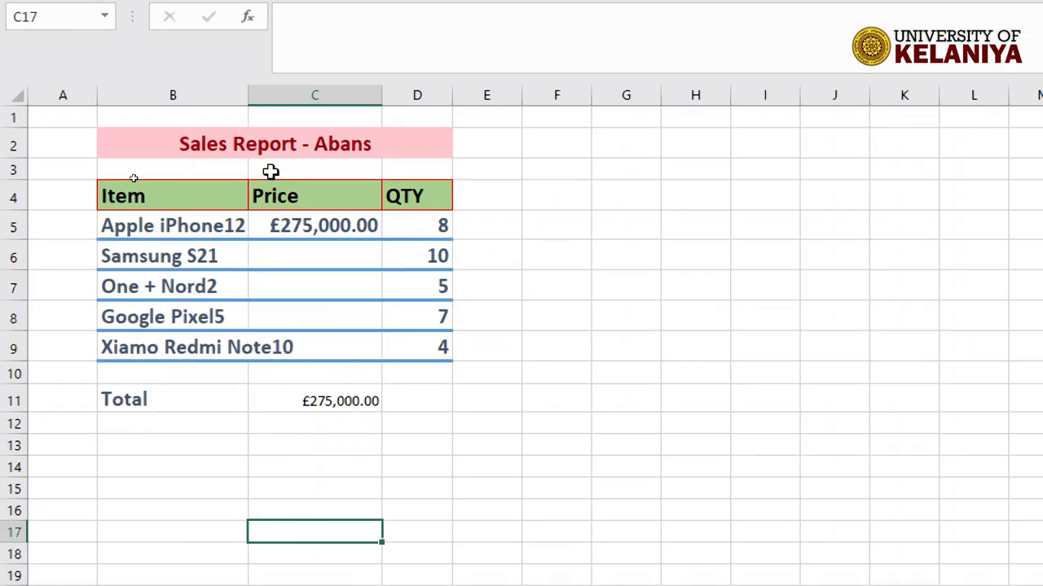
left_click_drag(248, 88, 303, 90)
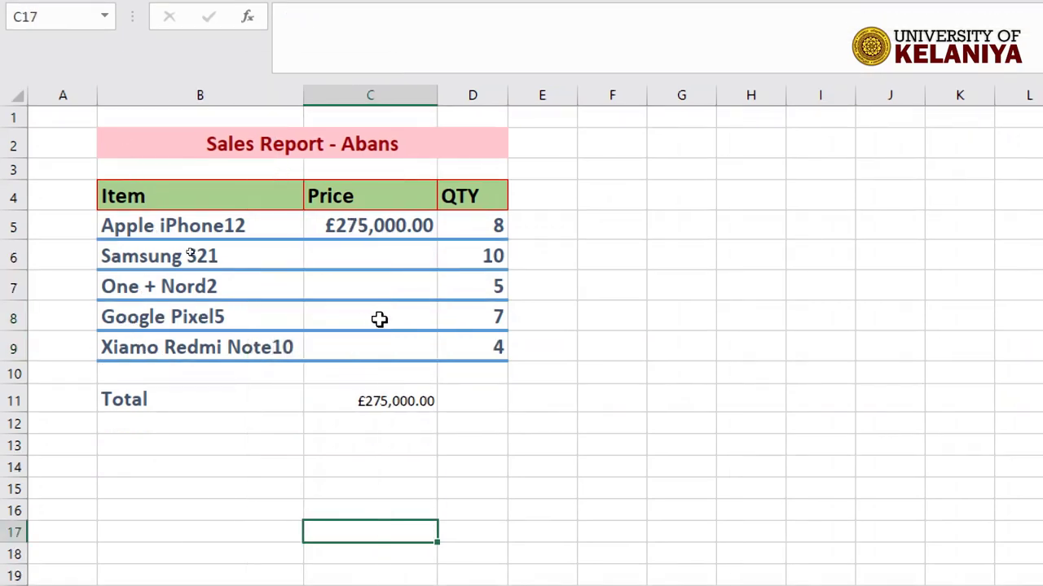
Enter new prices for Samsung S21, One + Nord2, Google Pixel5 and Xiamo Redmi Note10
left_click(381, 256)
type("2")
type("10")
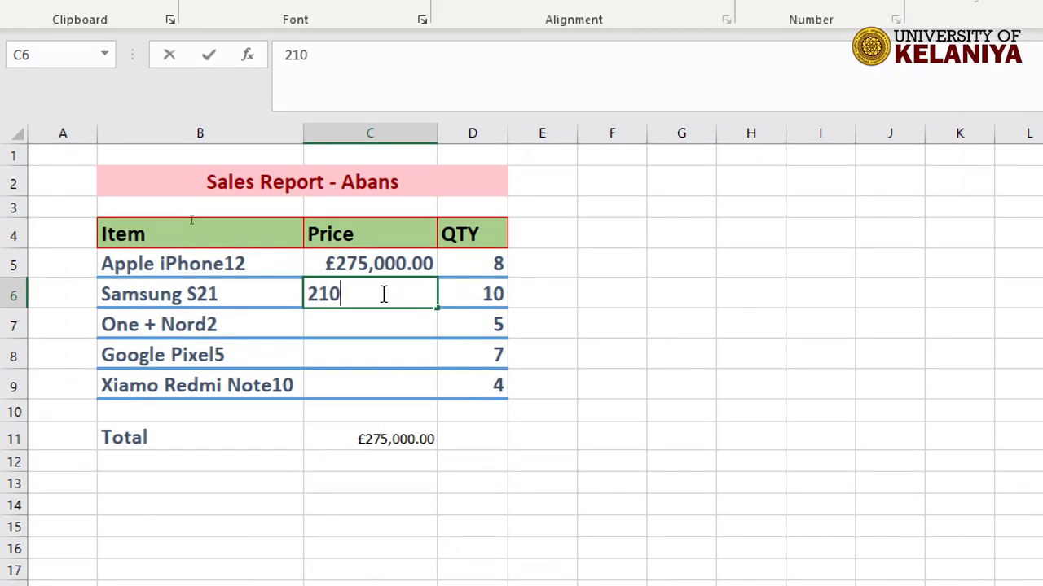
type("000")
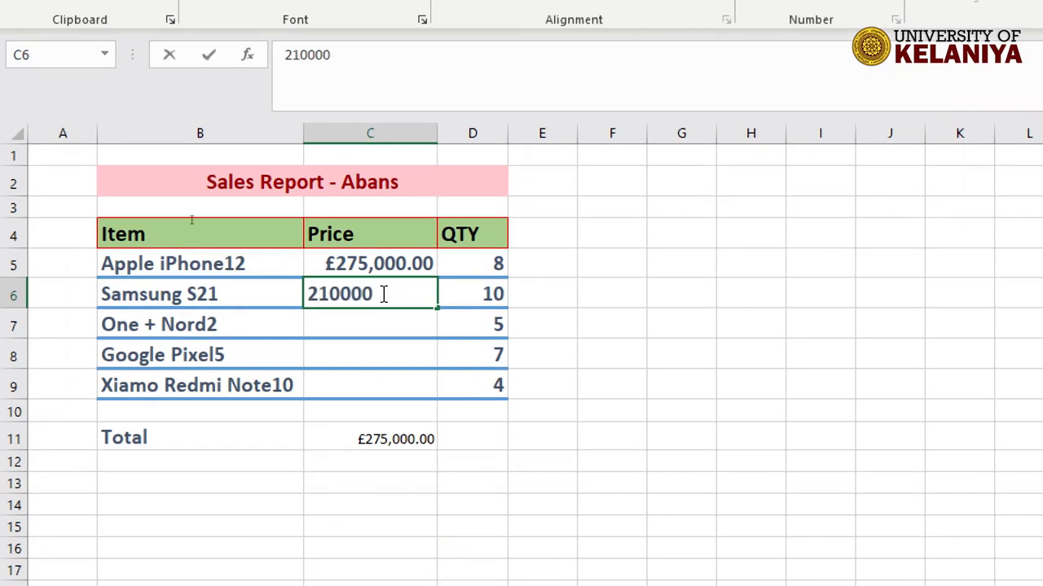
key("Return")
type("7")
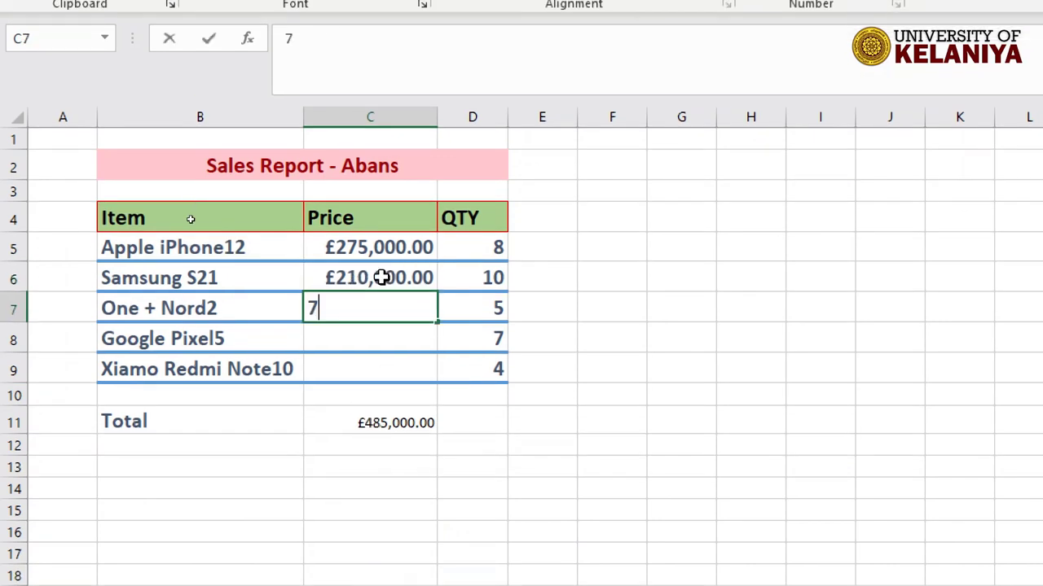
type("£75,000")
key("Return")
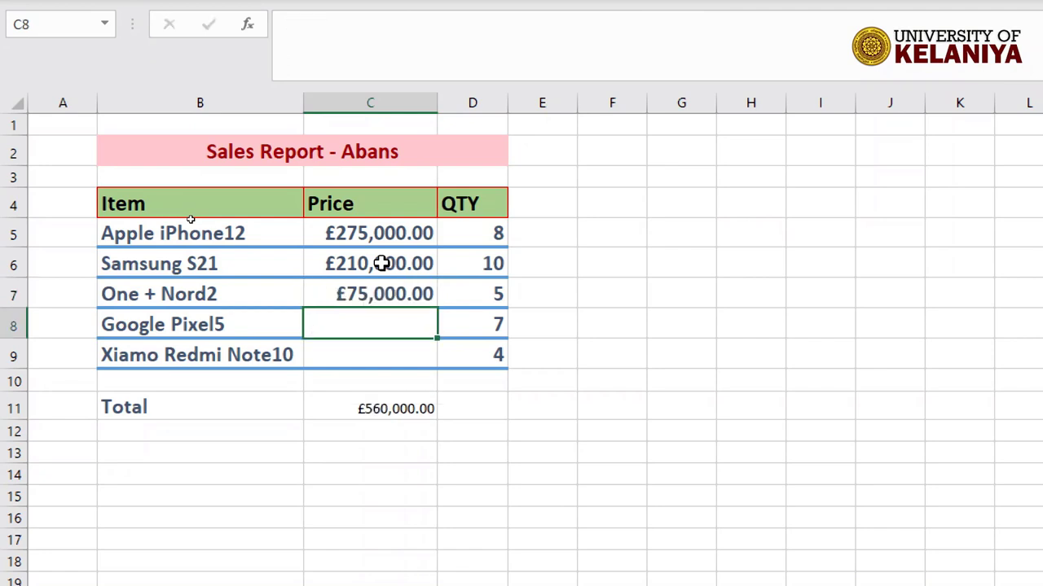
type("2")
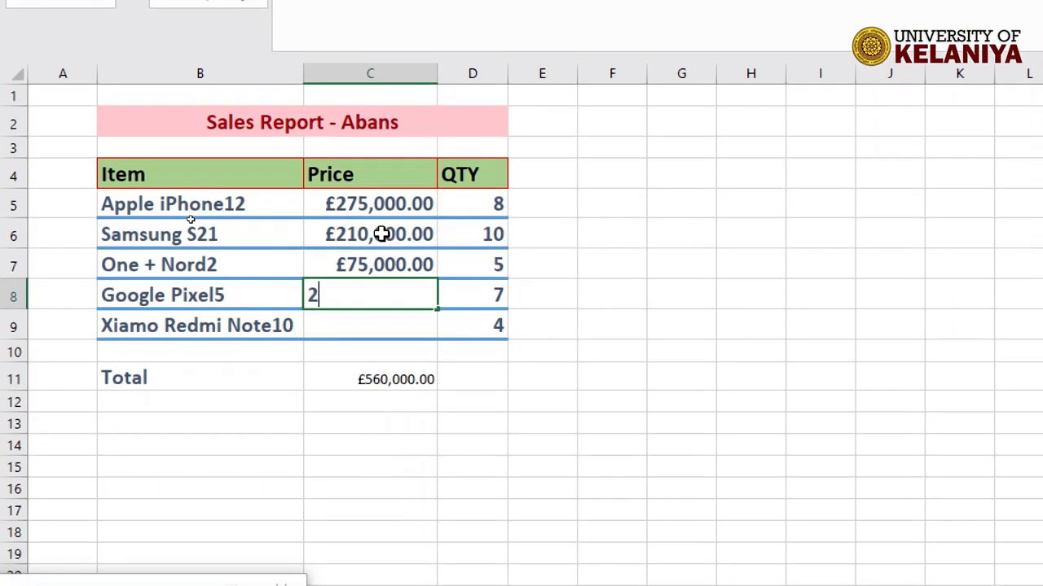
type("50000")
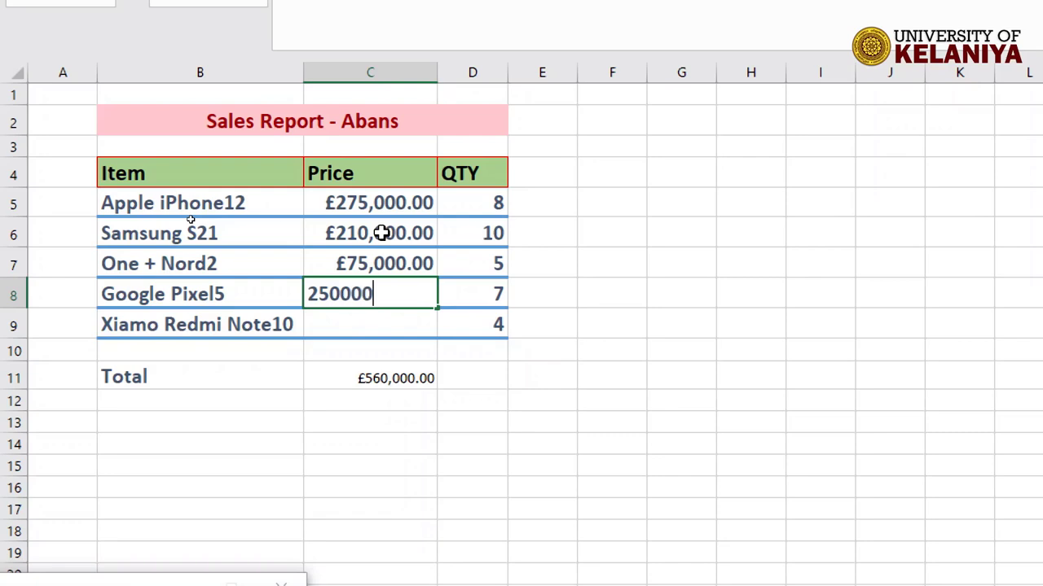
key("Return")
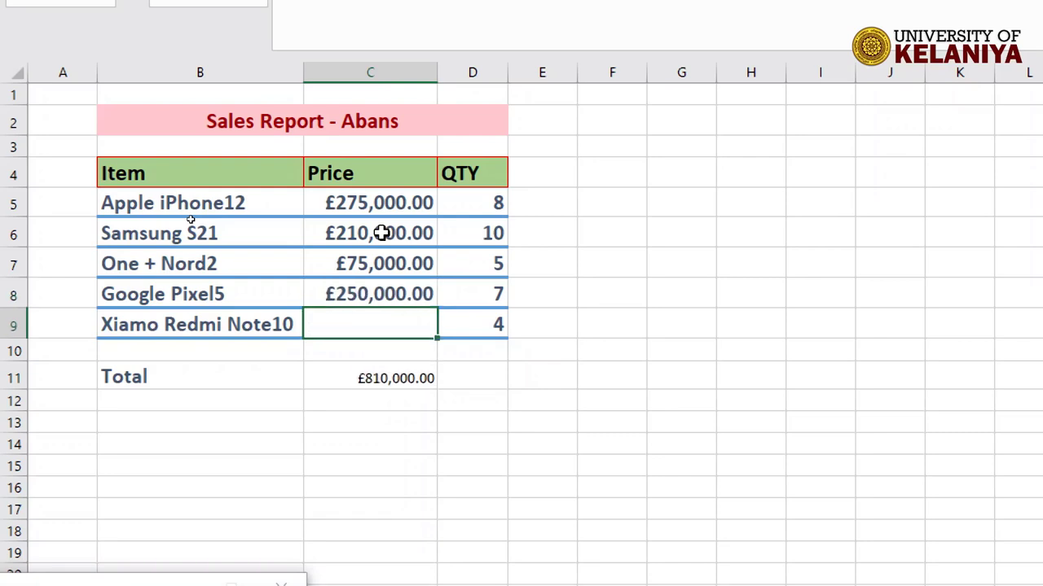
type("75000")
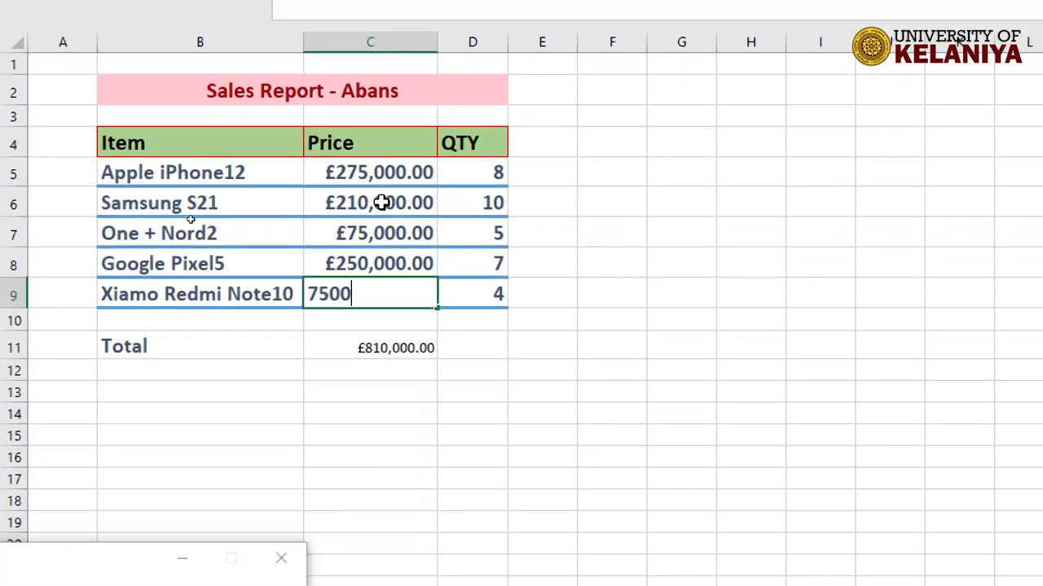
key("Return")
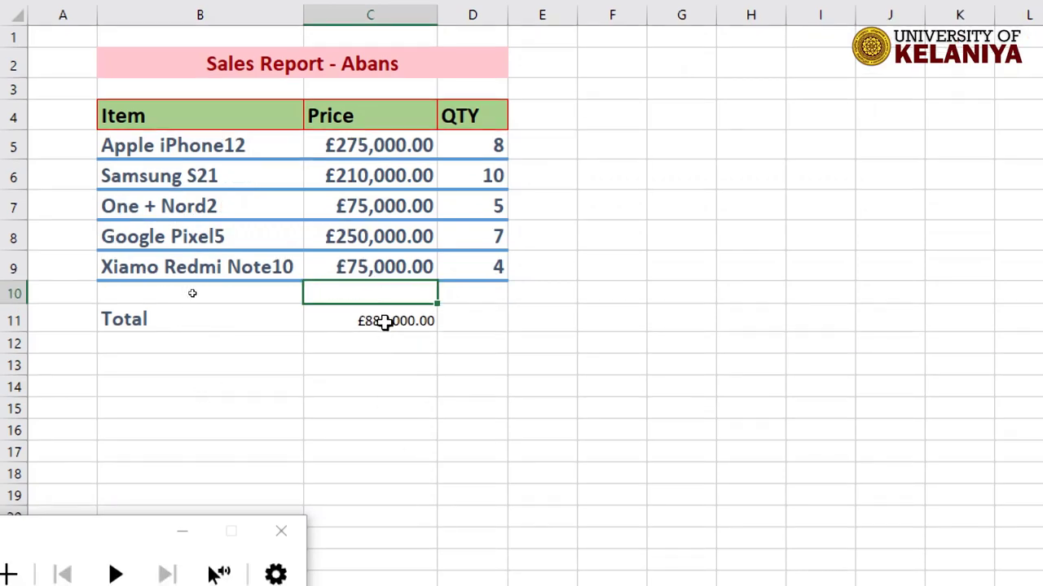
Correct the Google Pixel5 price to £230,000.00, check the Total, and copy the Redmi price formatting
left_click(356, 242)
type("2")
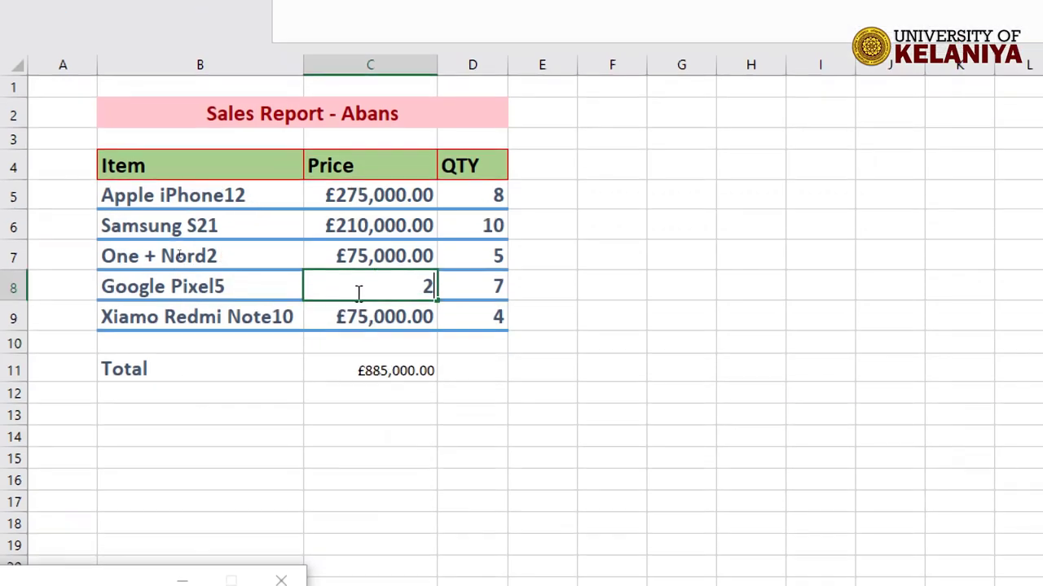
type("30000")
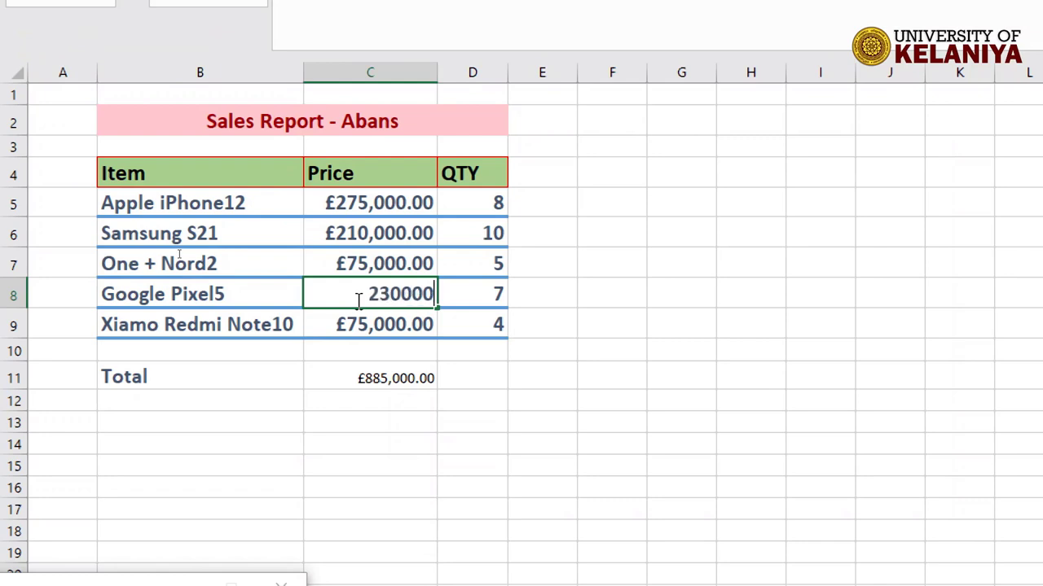
key("Return")
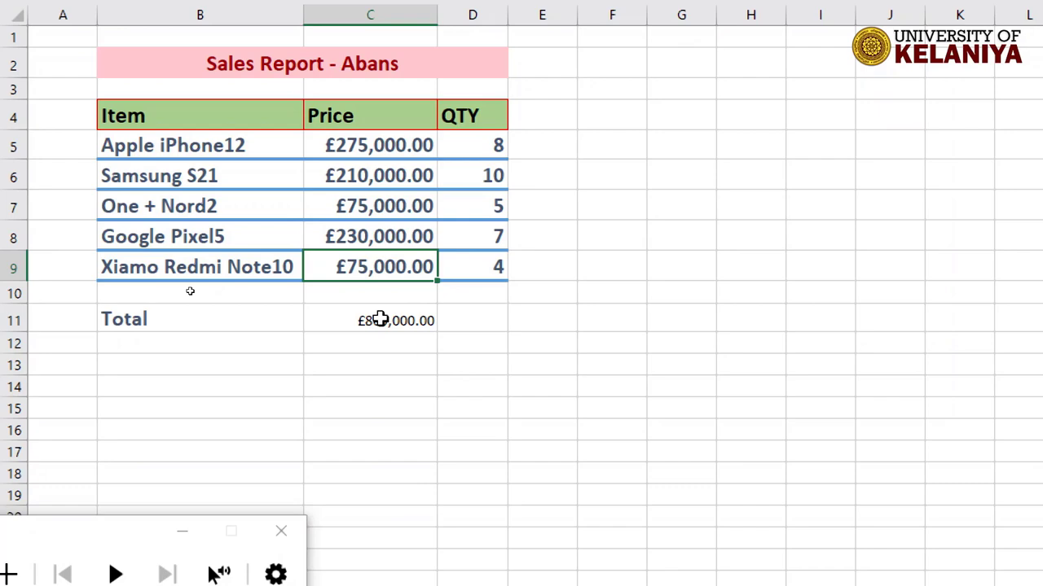
left_click(381, 319)
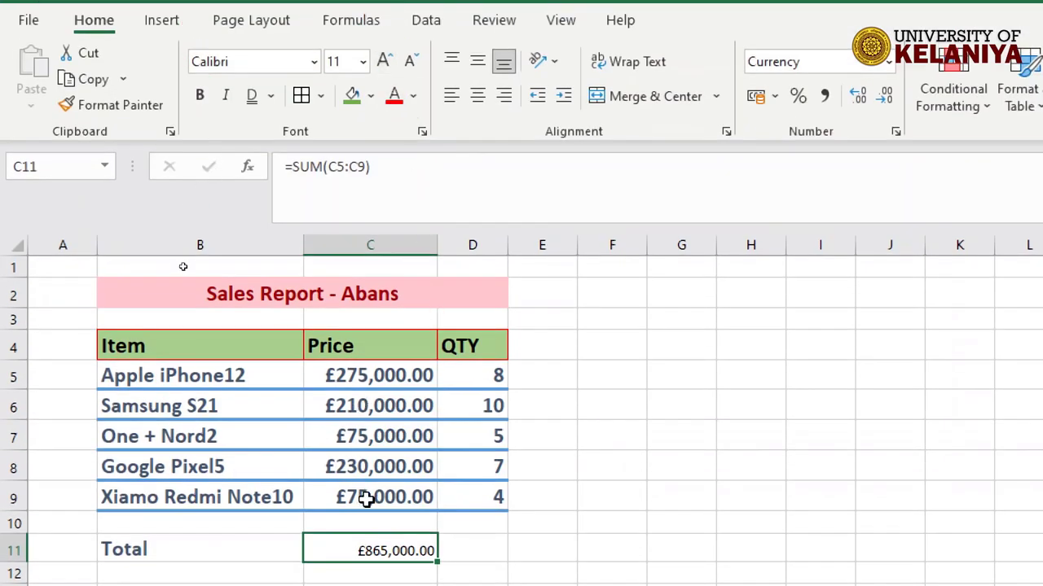
left_click(367, 500)
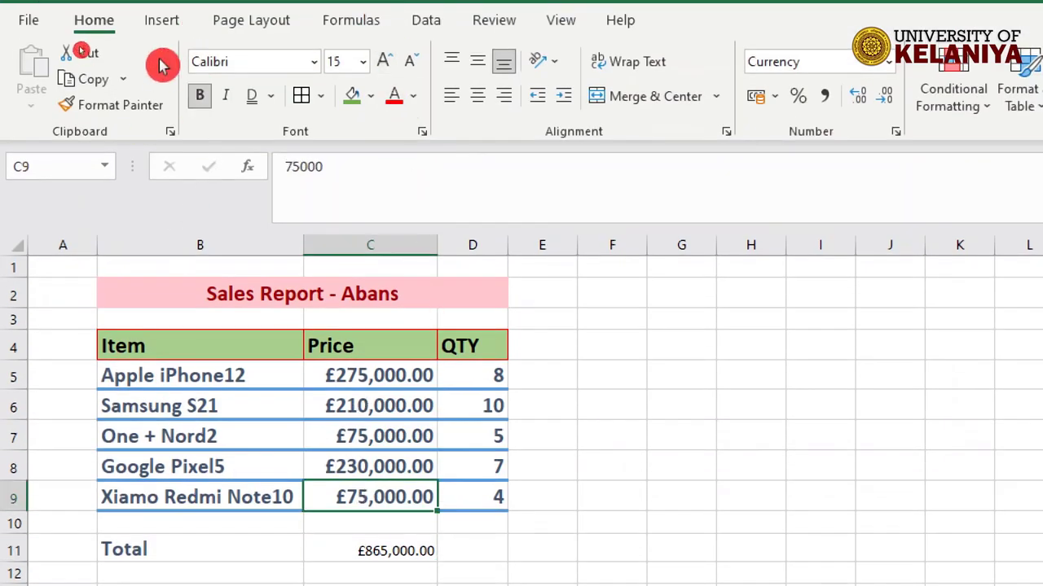
left_click(130, 105)
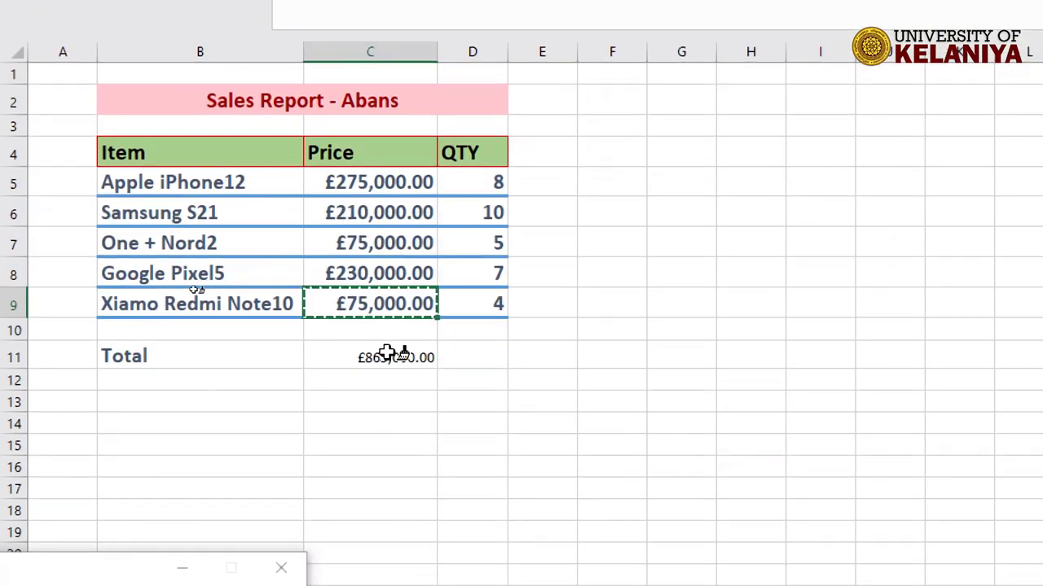
Paint the copied bold currency style and blue bottom border onto the Total value
left_click(387, 356)
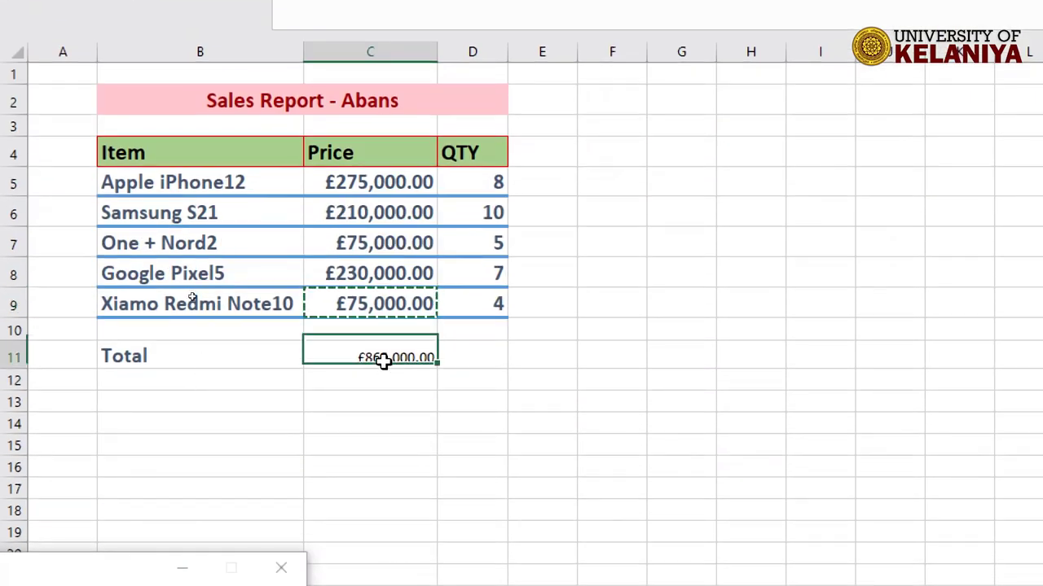
left_click(386, 426)
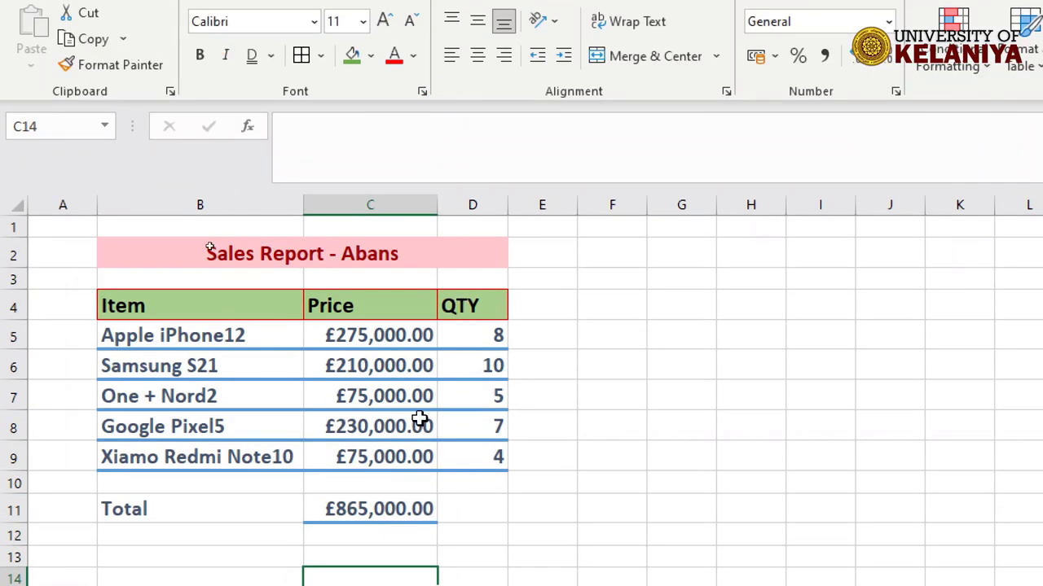
left_click(389, 334)
left_click(389, 399)
left_click(385, 434)
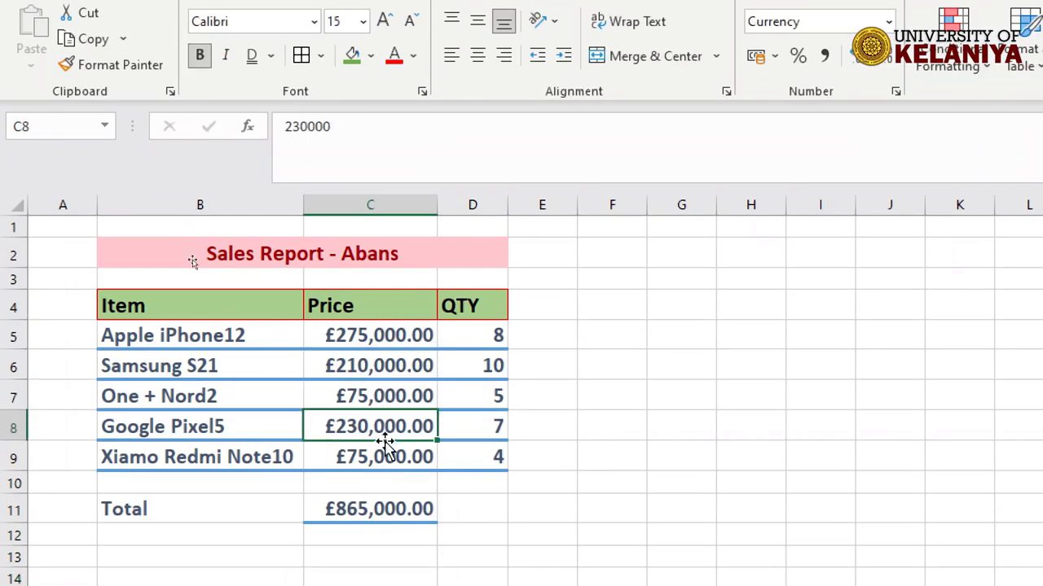
left_click(379, 454)
Check each stored price from Apple iPhone12 through Xiamo Redmi Note10
left_click(376, 334)
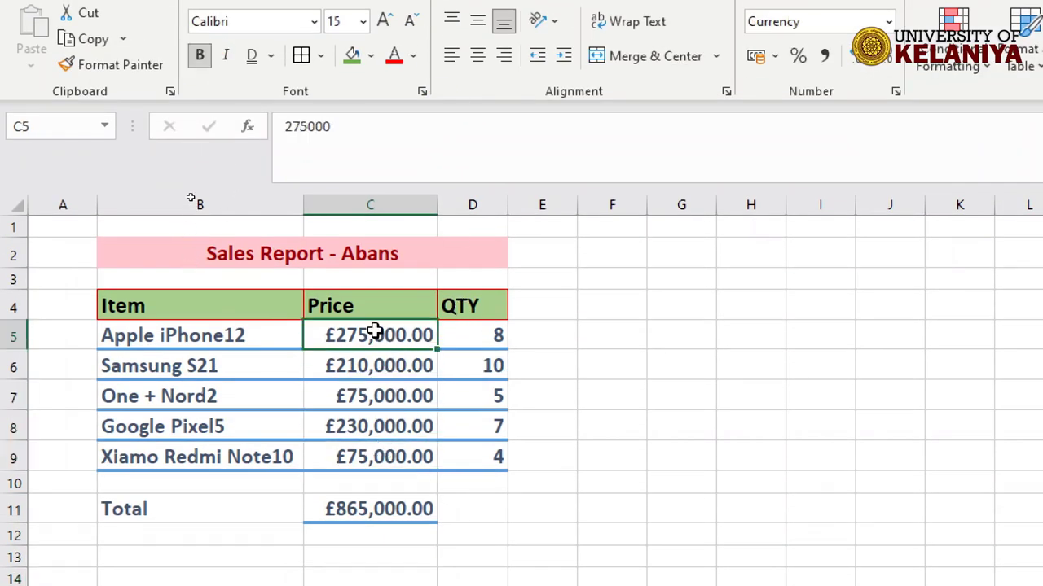
left_click(376, 366)
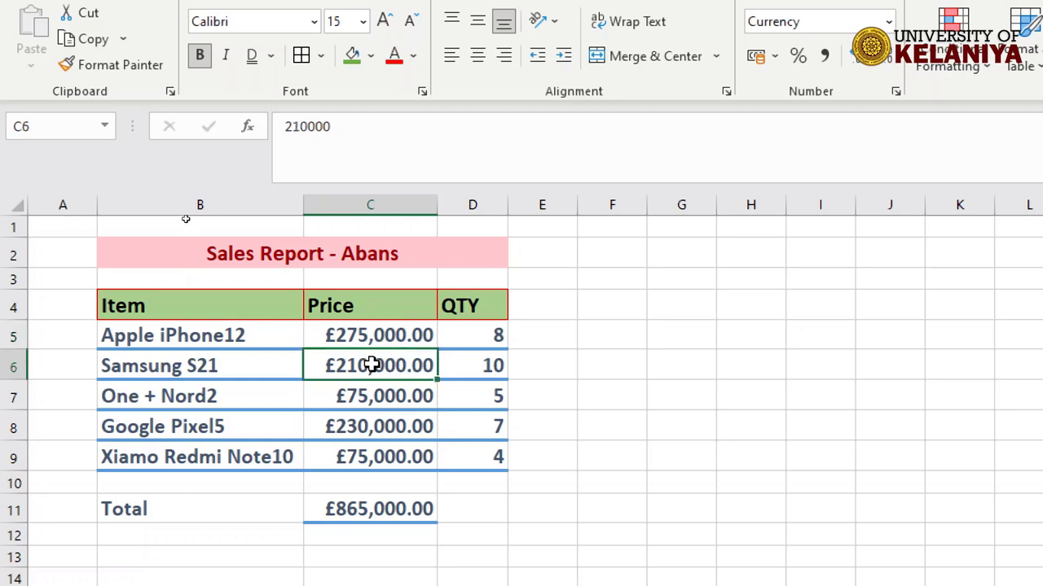
left_click(385, 397)
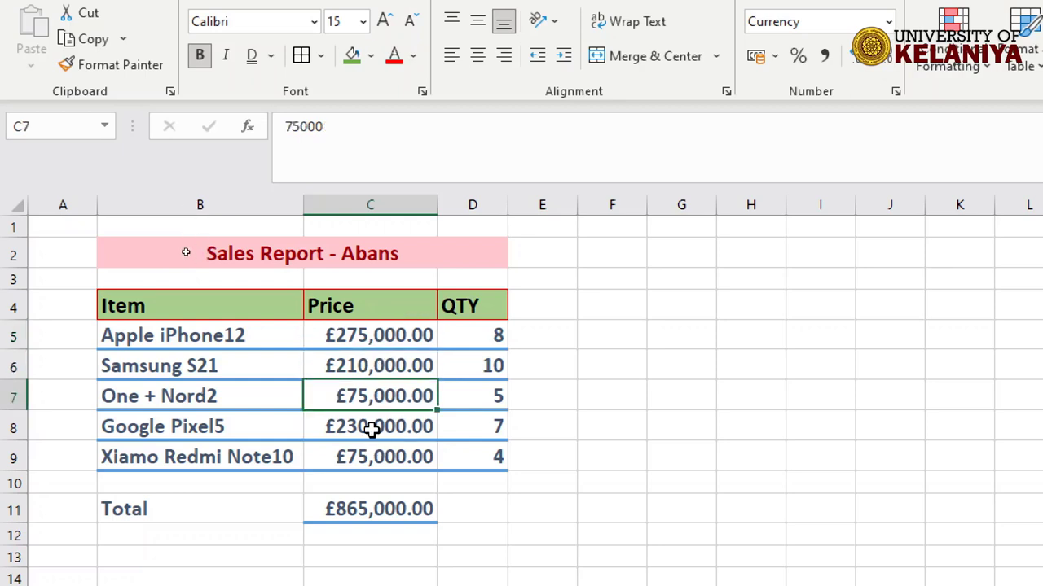
left_click(372, 430)
left_click(336, 339)
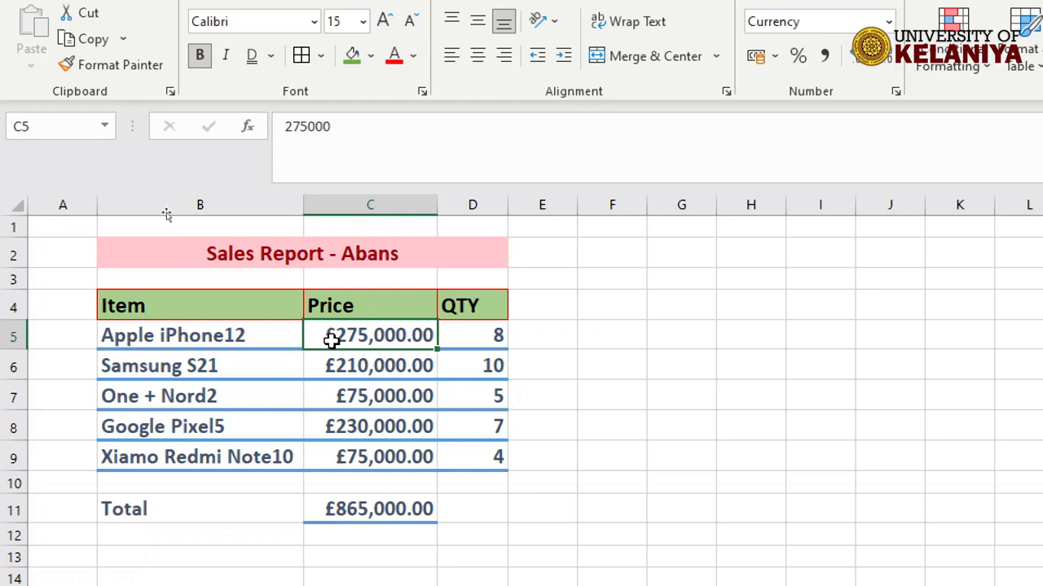
left_click(380, 367)
left_click(382, 428)
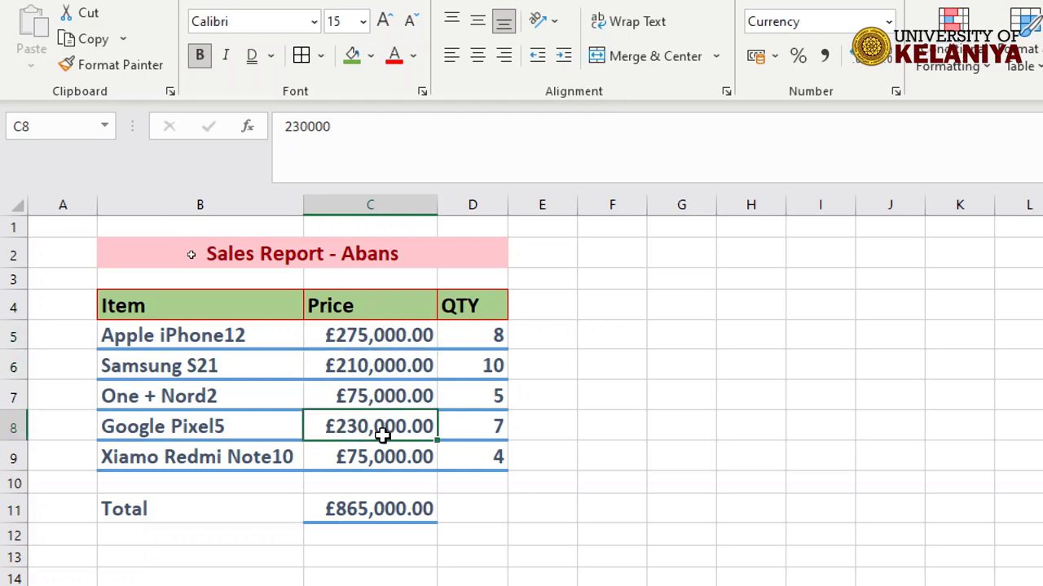
left_click(378, 464)
scroll(383, 521, "down", 1)
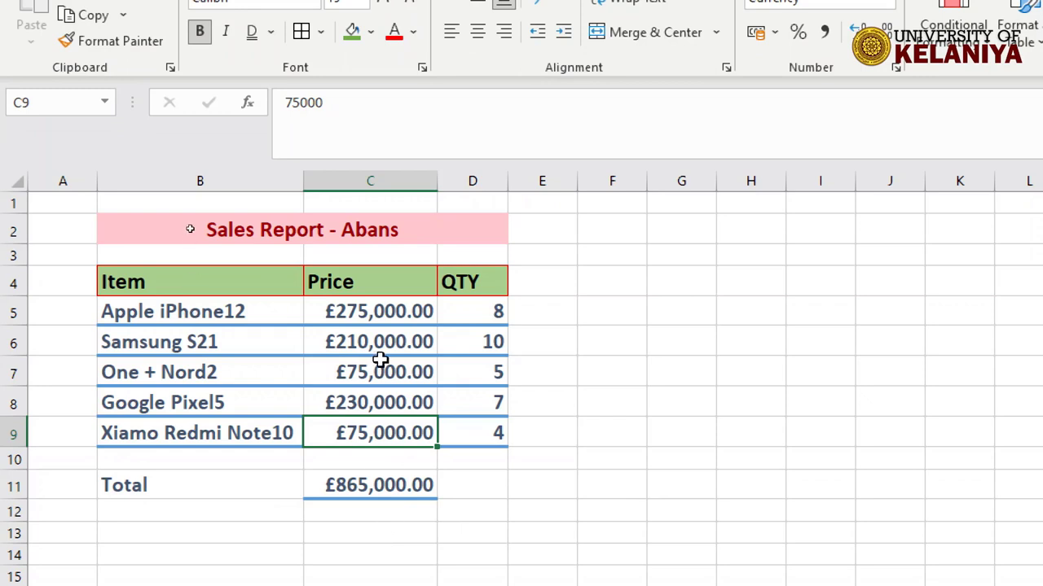
left_click(369, 309)
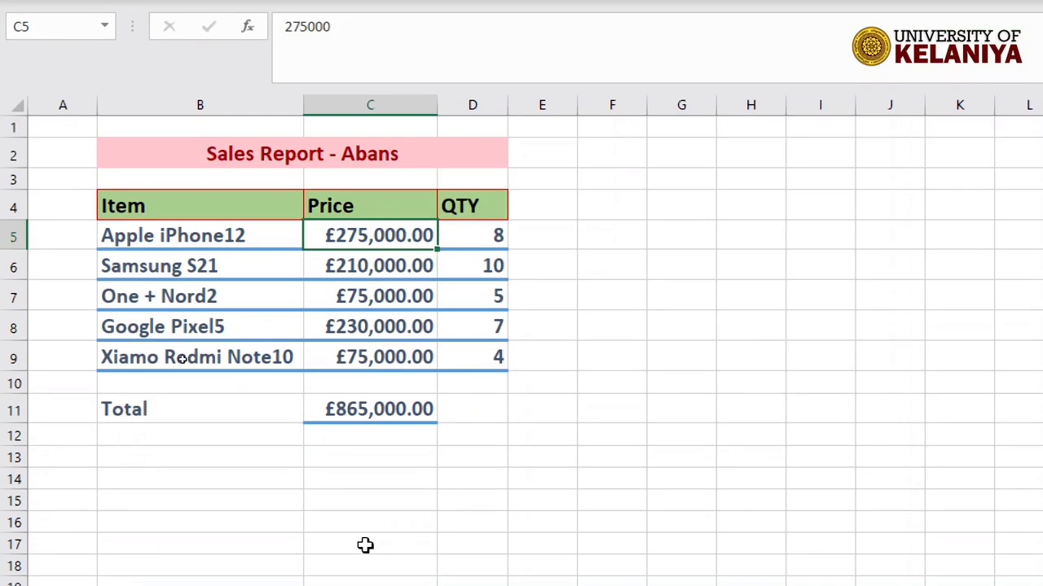
left_click_drag(379, 236, 374, 404)
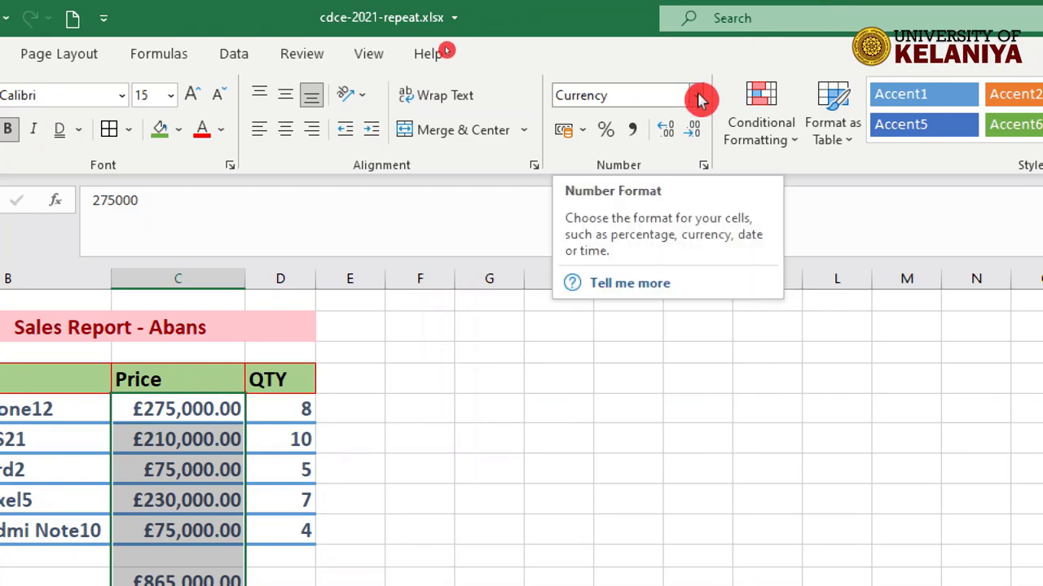
left_click(700, 100)
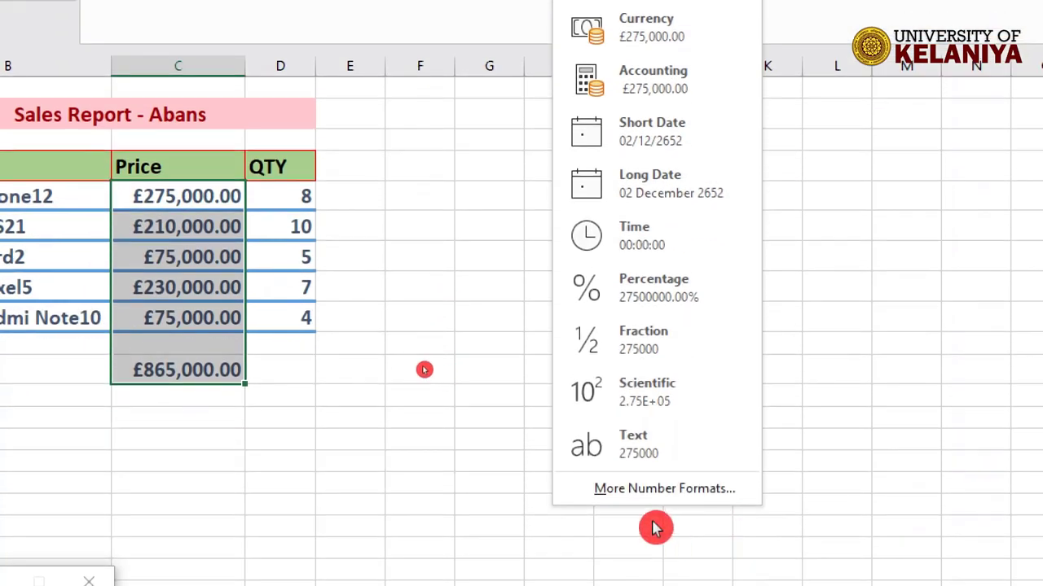
left_click(676, 554)
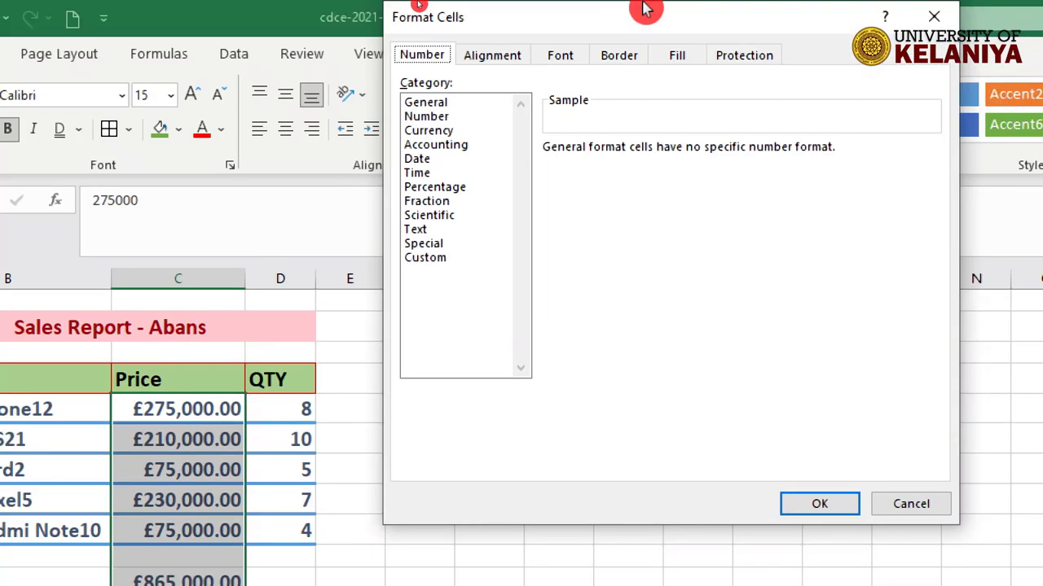
left_click_drag(716, 19, 678, 76)
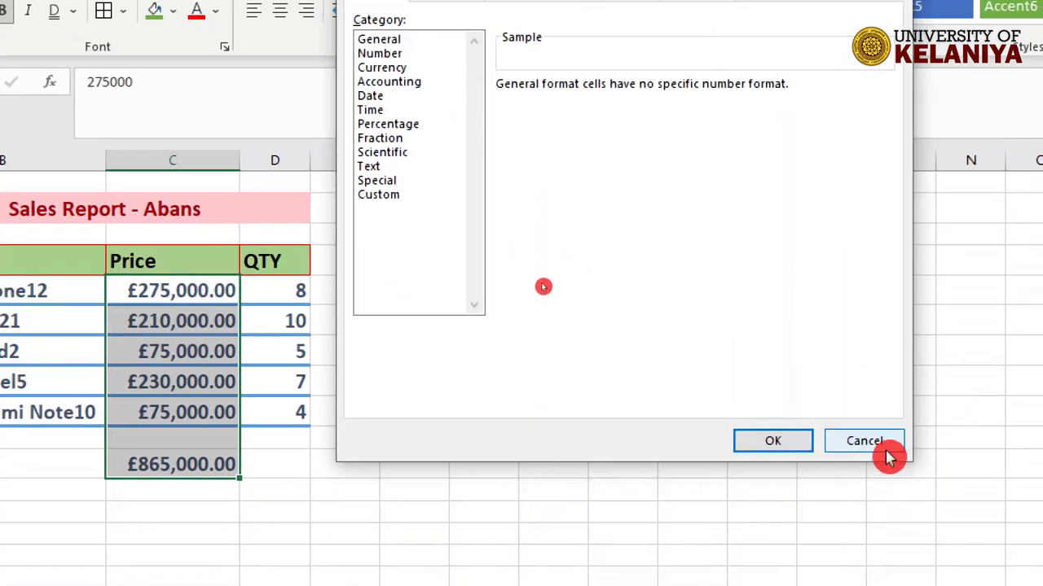
left_click(880, 562)
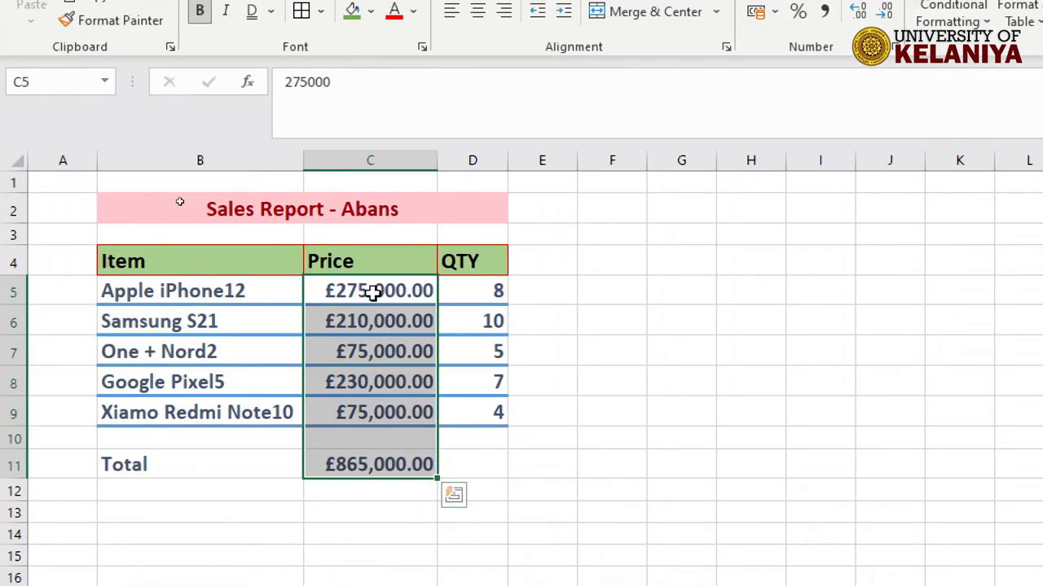
Open Format Cells for the Price cells and move the dialog aside to reveal the prices
right_click(371, 297)
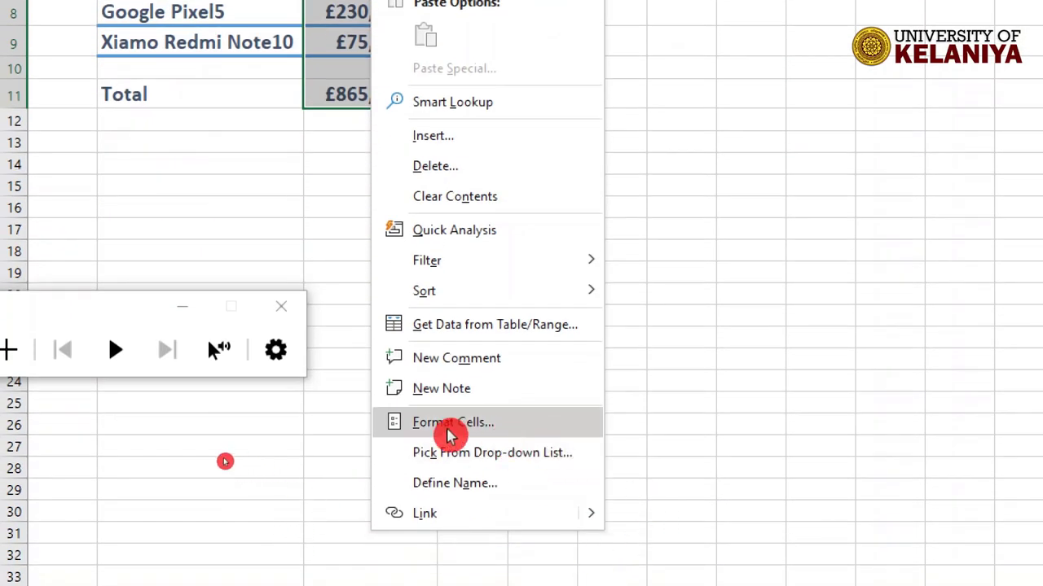
left_click(477, 426)
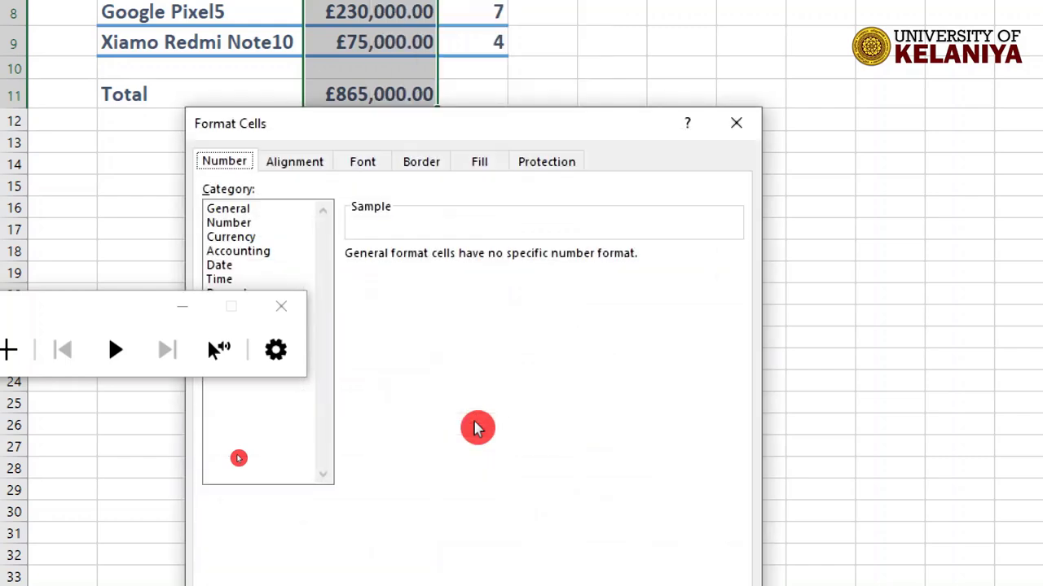
left_click_drag(454, 132, 710, 78)
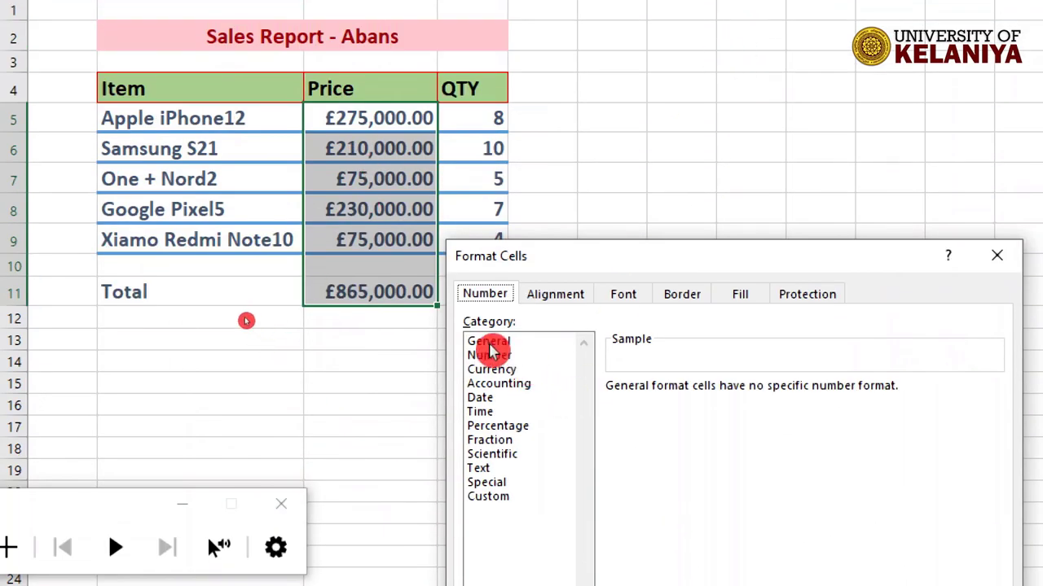
Compare the General, Number, Currency and Accounting formats in the preview
left_click(489, 342)
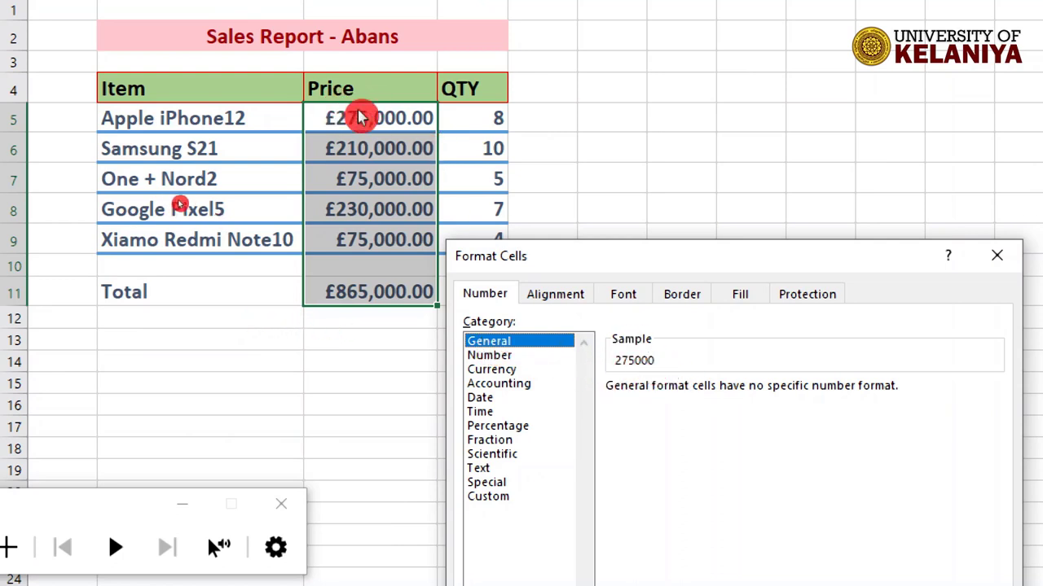
left_click(492, 356)
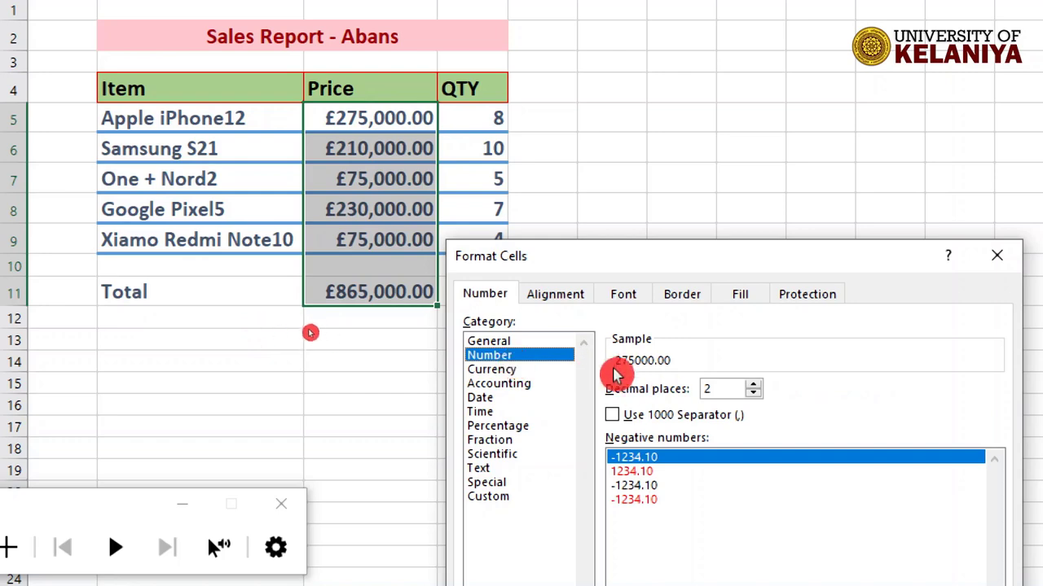
left_click(510, 369)
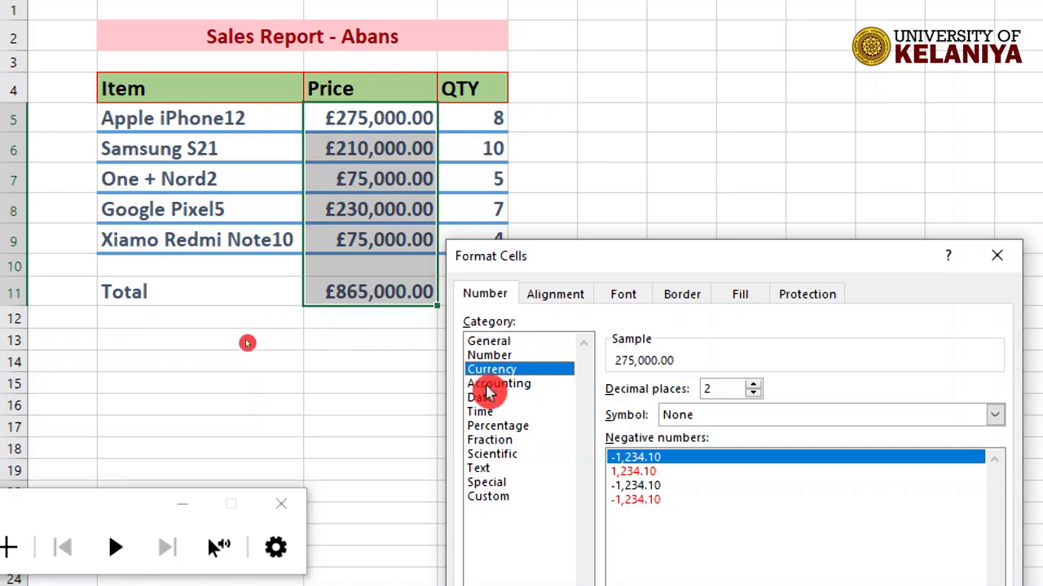
left_click(506, 384)
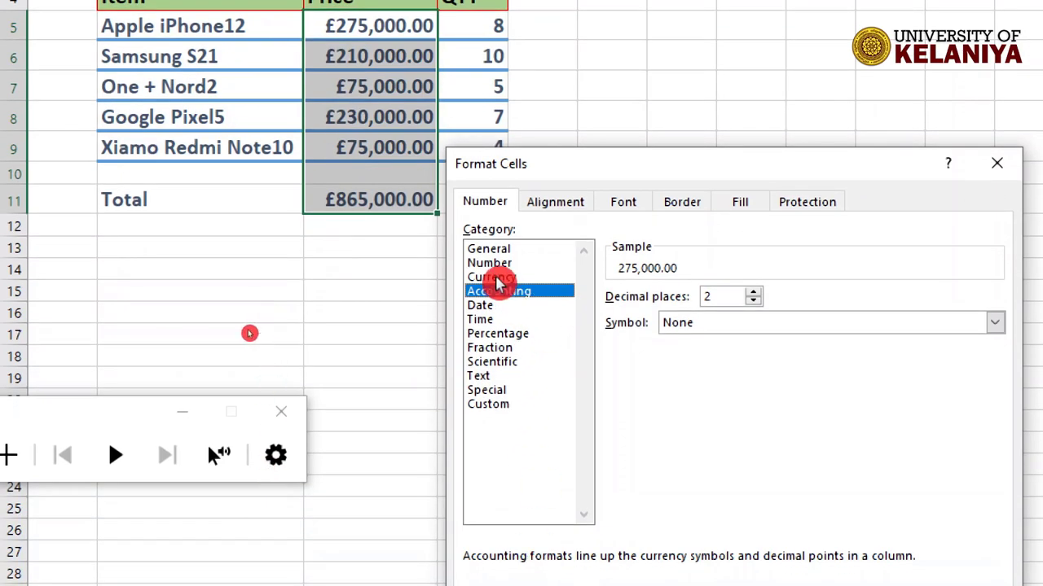
left_click(499, 278)
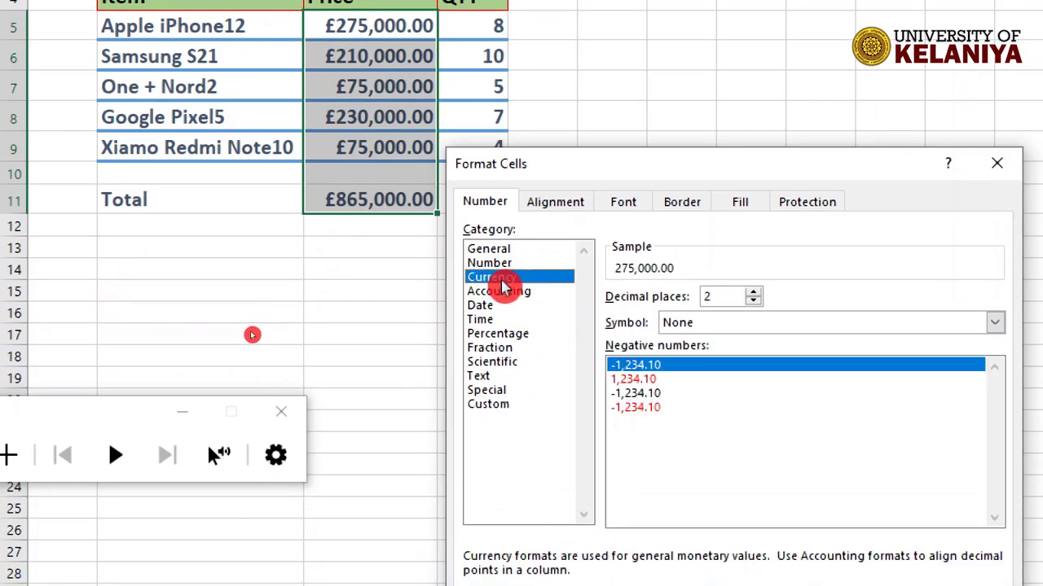
left_click(501, 263)
left_click(501, 249)
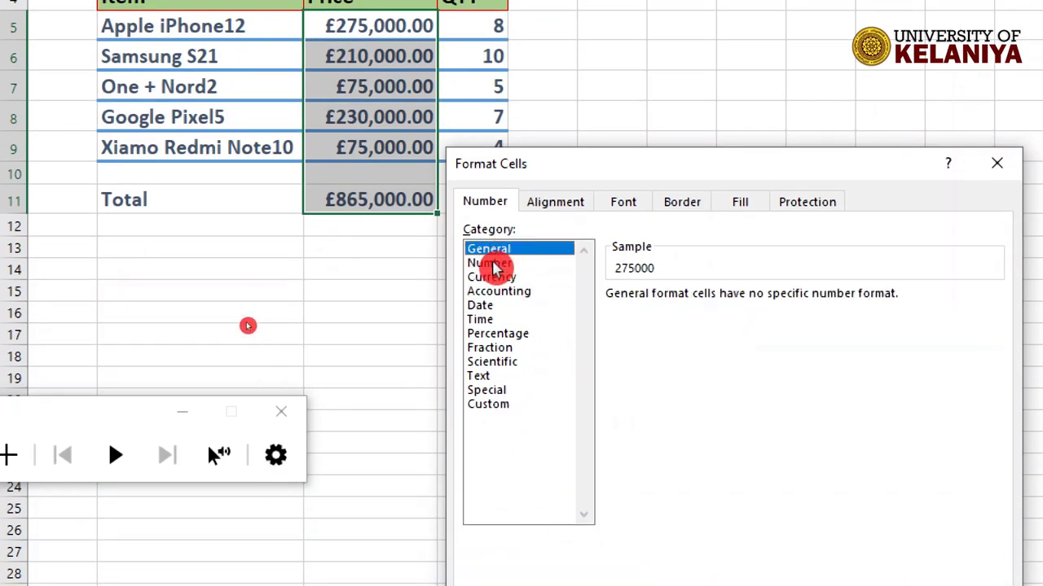
left_click(501, 263)
left_click(499, 278)
left_click(502, 294)
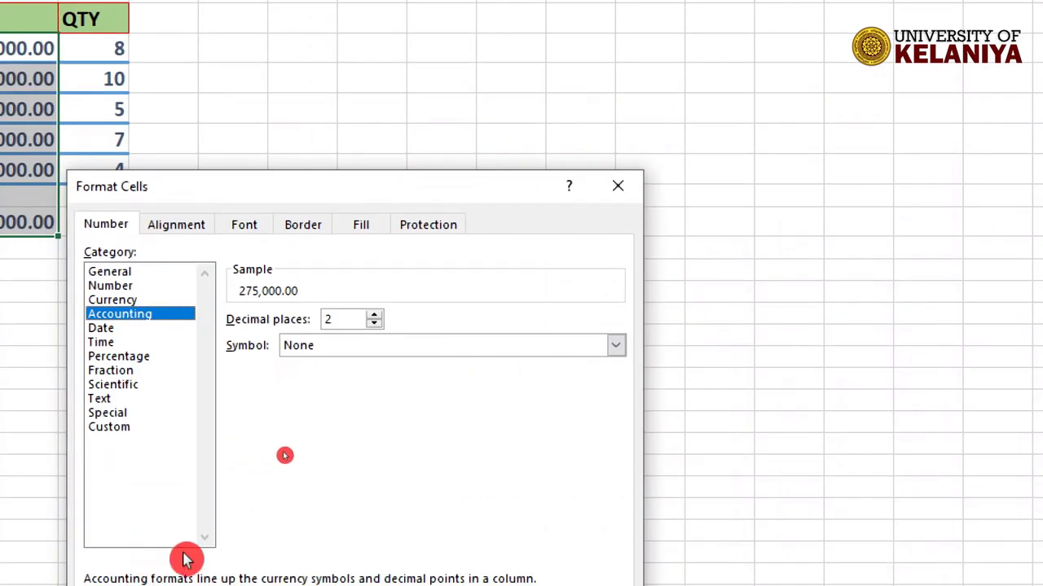
left_click(114, 300)
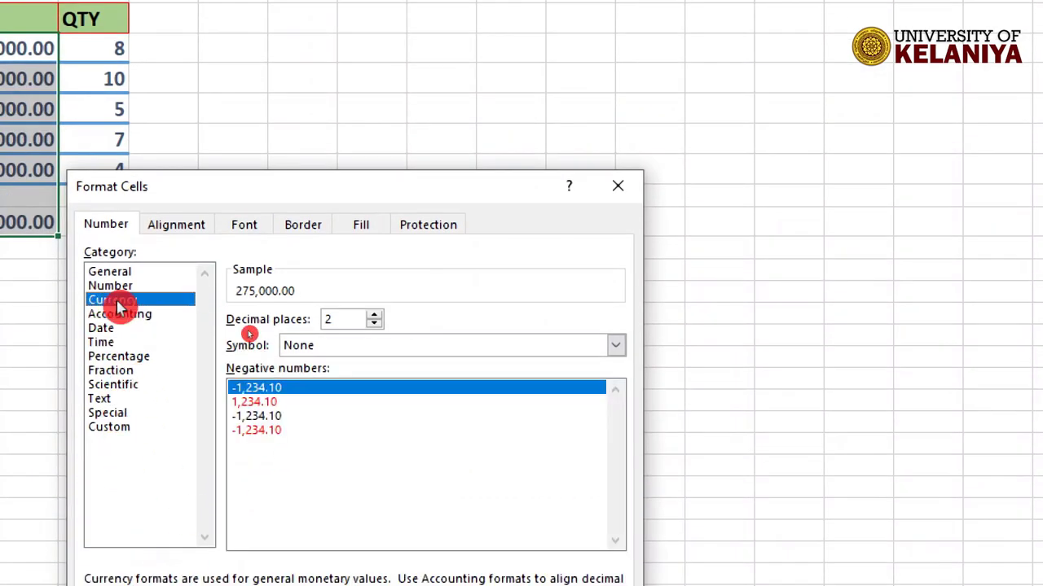
Preview the Date, Time, Percentage, Fraction, Scientific, Text and Special formats, ending on Custom
left_click(104, 328)
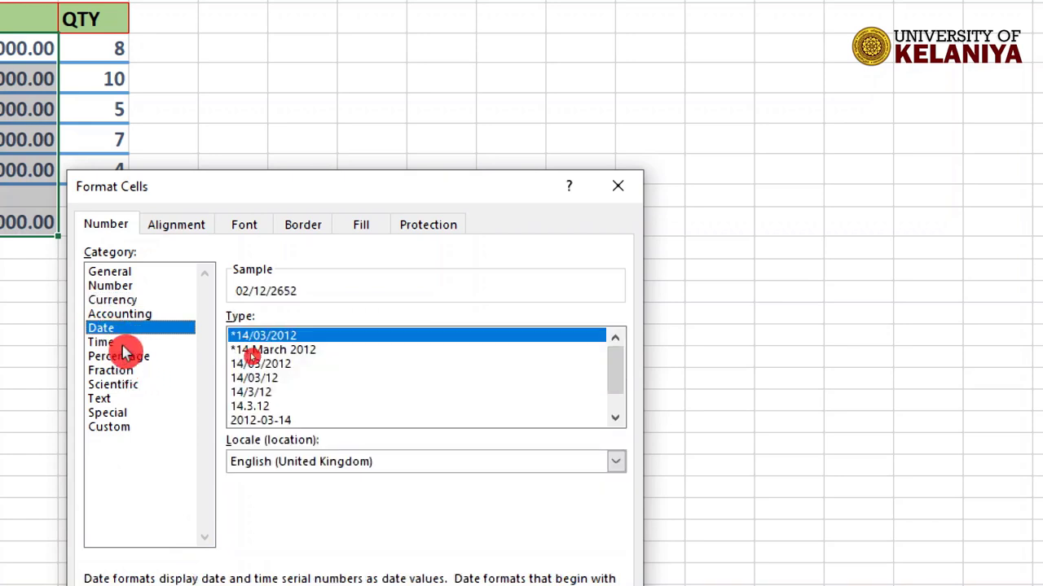
left_click(99, 343)
left_click(116, 356)
left_click(114, 371)
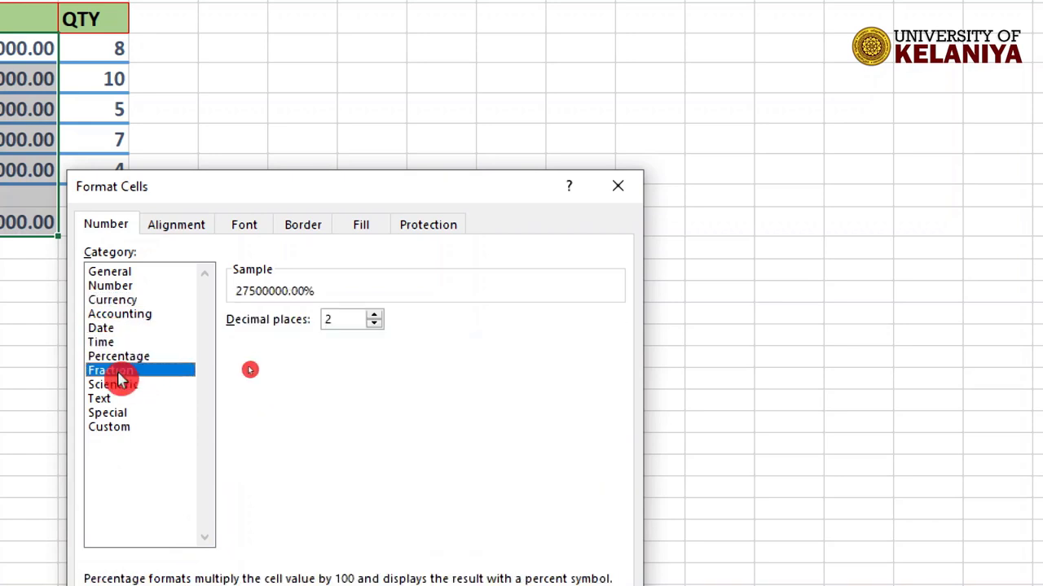
left_click(114, 384)
left_click(106, 398)
left_click(109, 413)
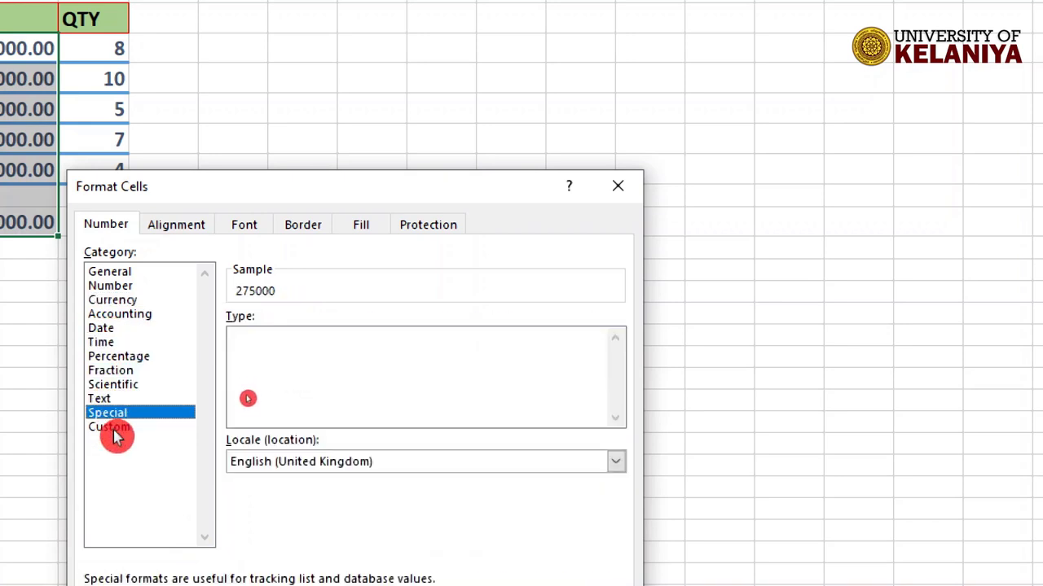
left_click(106, 427)
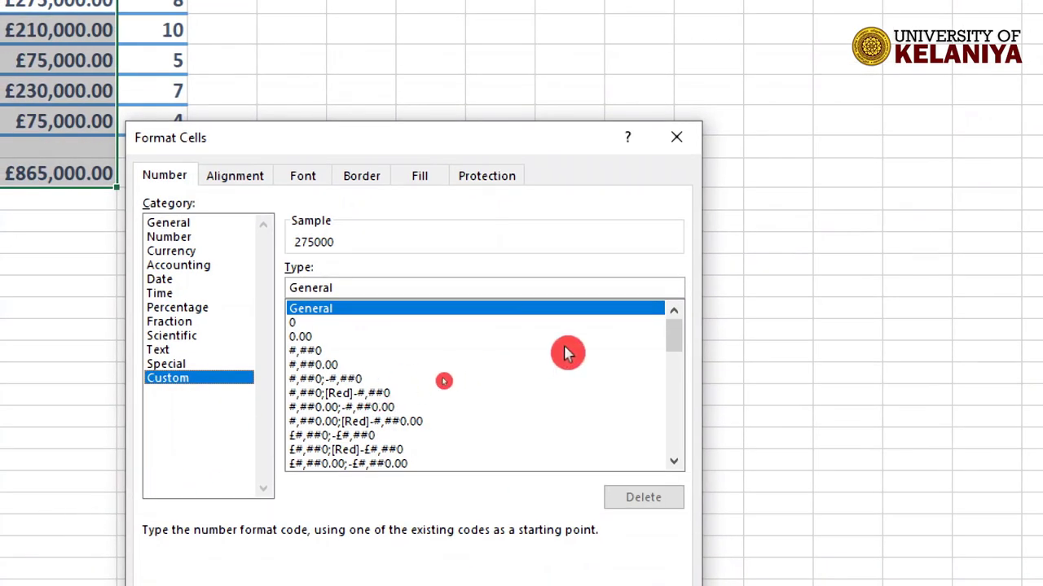
mouse_move(675, 336)
left_mouse_down()
mouse_move(692, 526)
mouse_move(690, 389)
mouse_move(712, 340)
mouse_move(698, 449)
left_mouse_up()
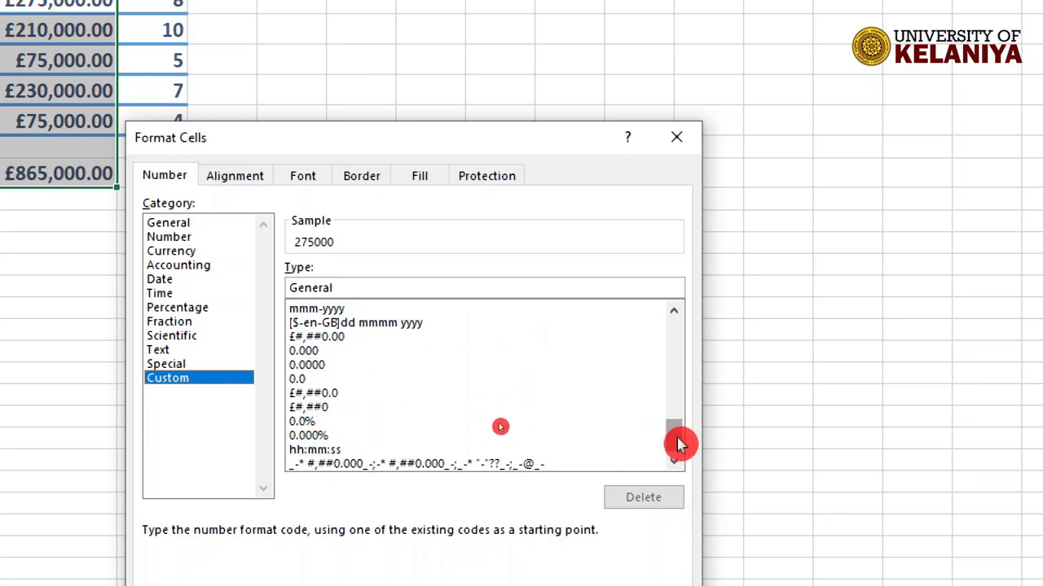
left_click_drag(674, 450, 675, 338)
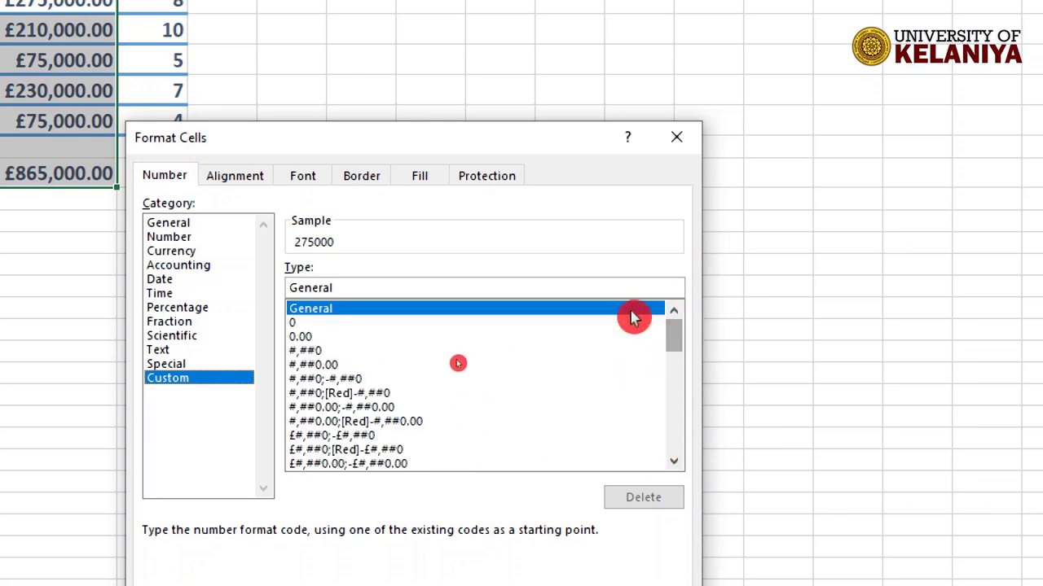
left_click(343, 289)
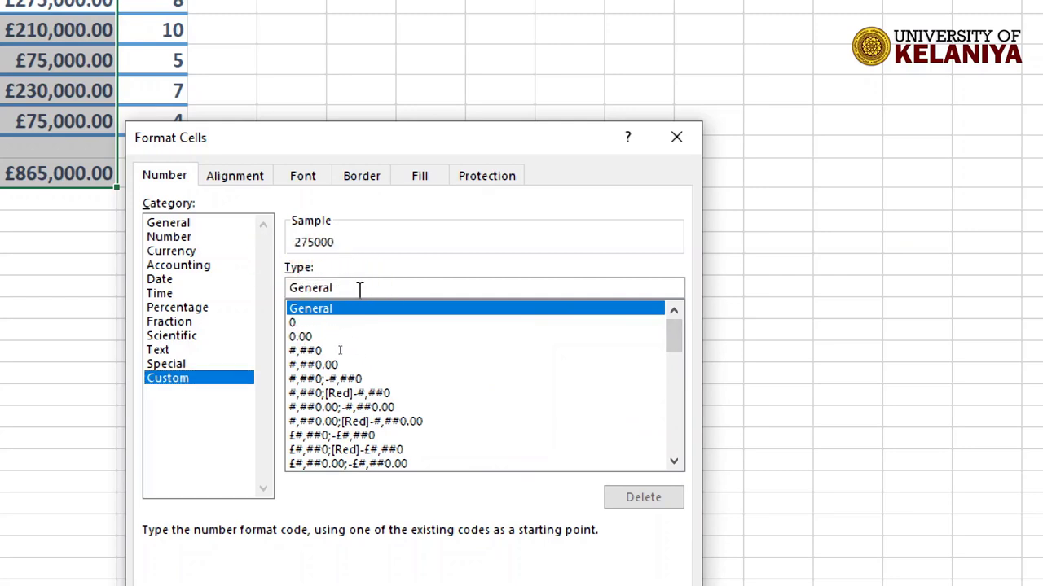
left_click(175, 365)
left_click(175, 378)
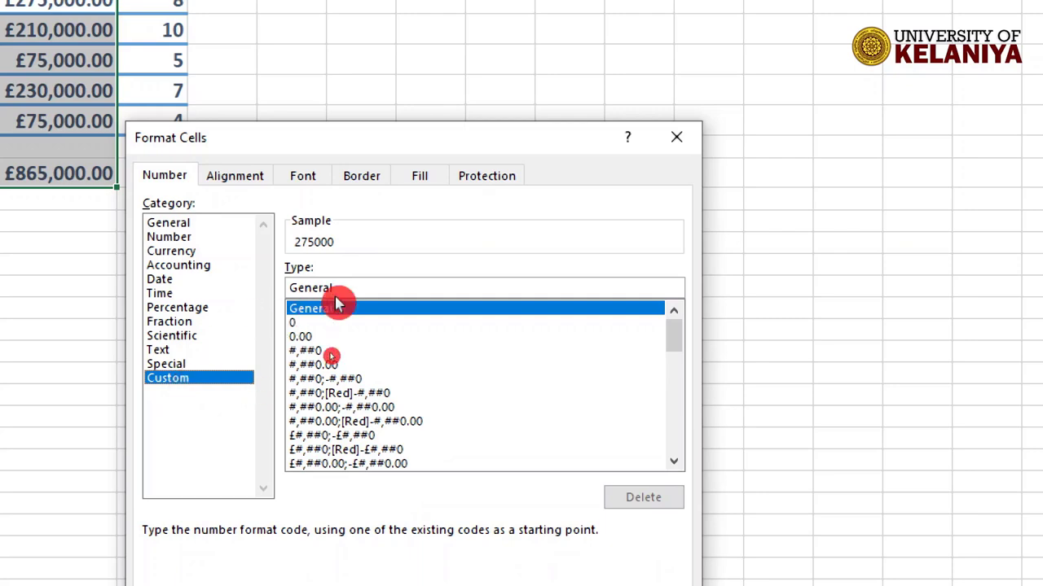
Replace the General code in the Type box with a quoted "Rs. " prefix
key("BackSpace")
key("BackSpace")
key("BackSpace")
key("BackSpace")
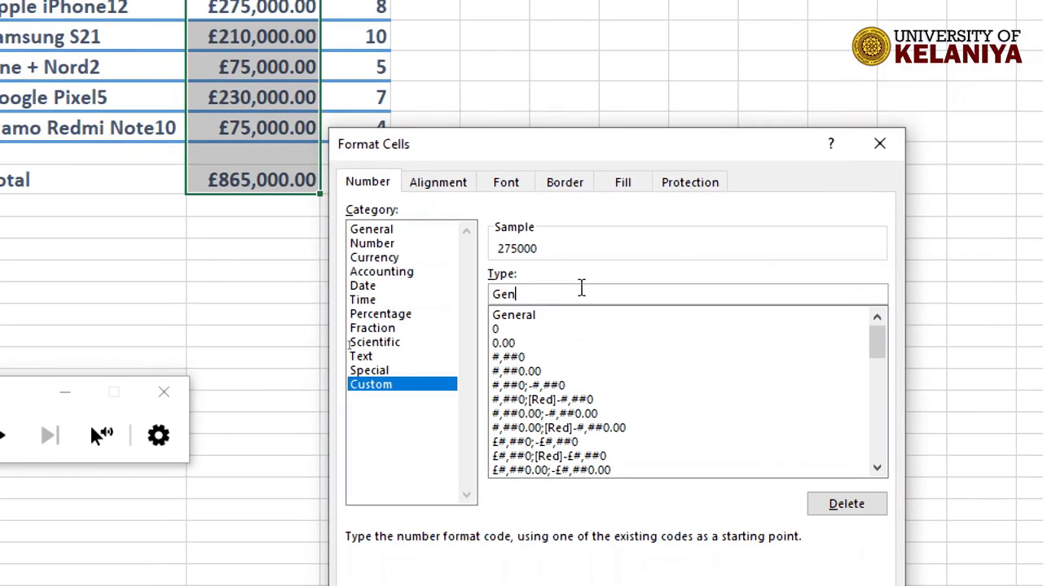
key("BackSpace")
key("BackSpace")
key("BackSpace")
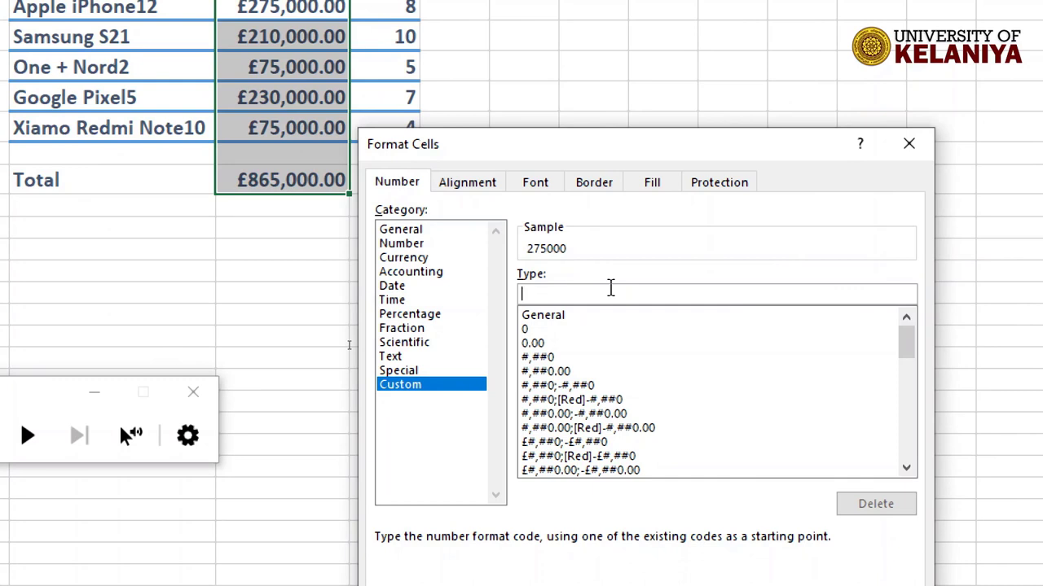
type("\"\"")
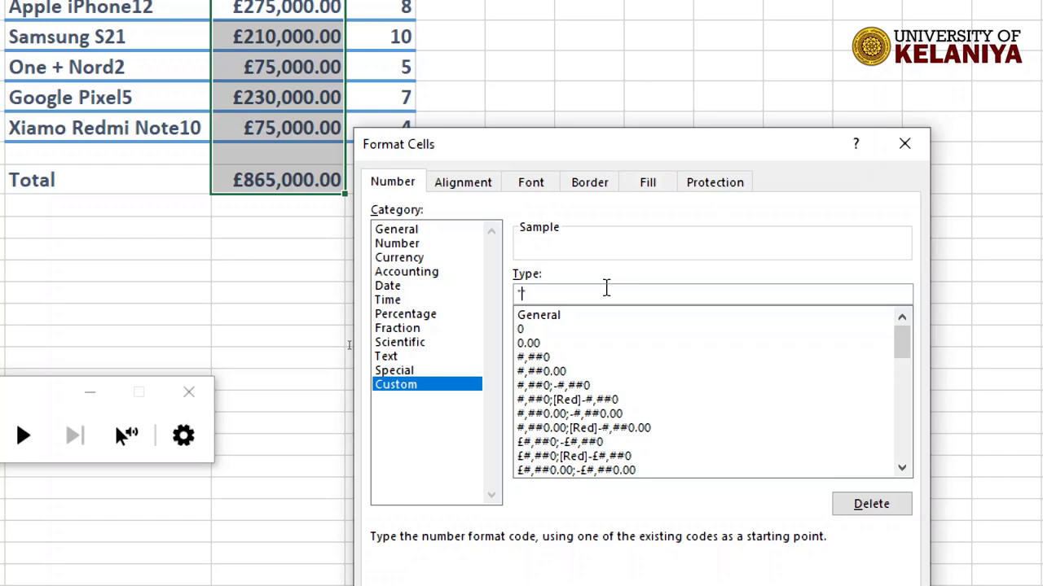
type("Sandun")
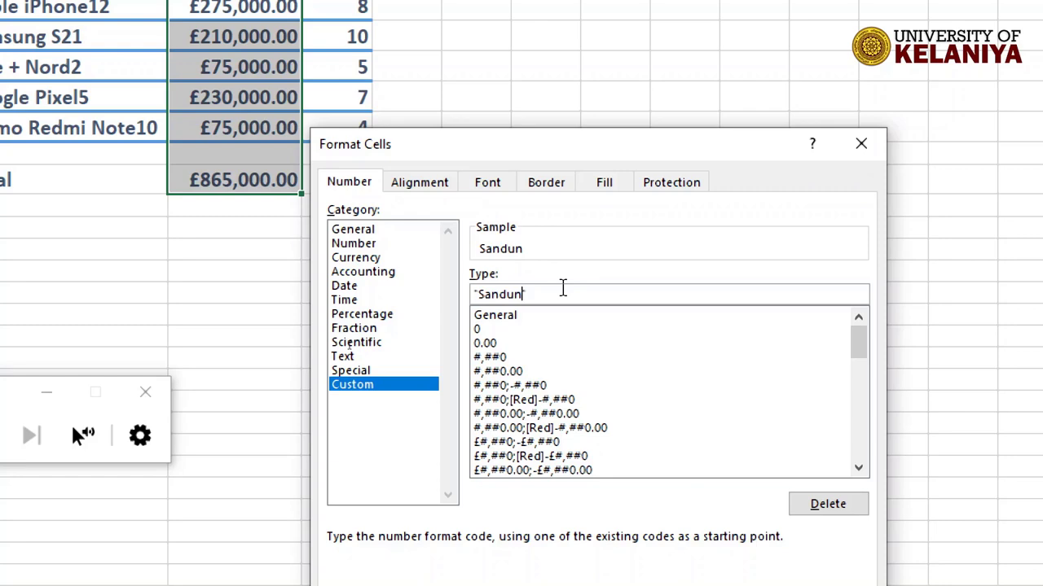
key("BackSpace")
key("BackSpace")
key("BackSpace")
key("BackSpace")
key("BackSpace")
key("BackSpace")
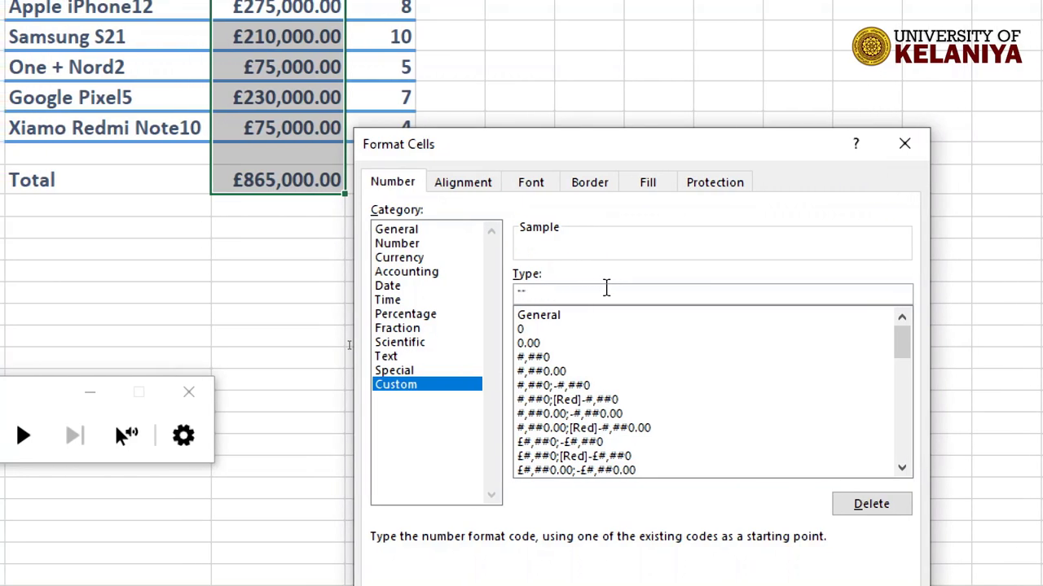
type("R")
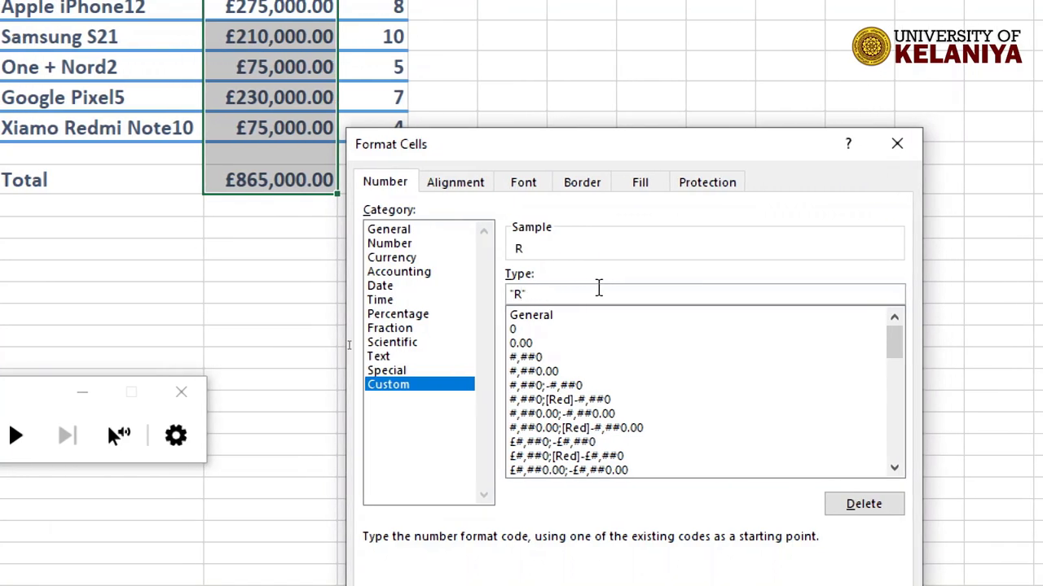
type("s")
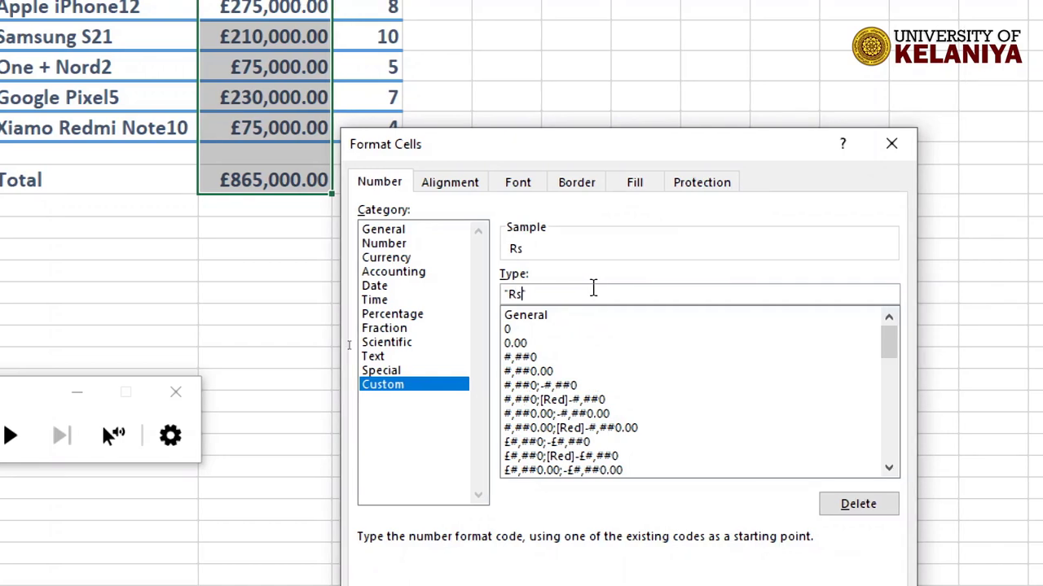
type(".")
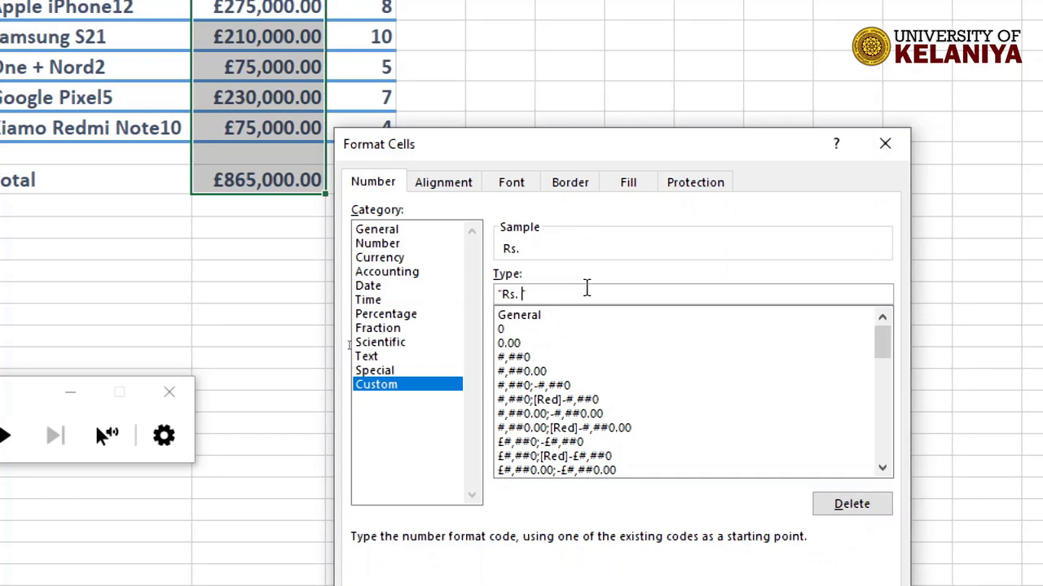
type(" \"")
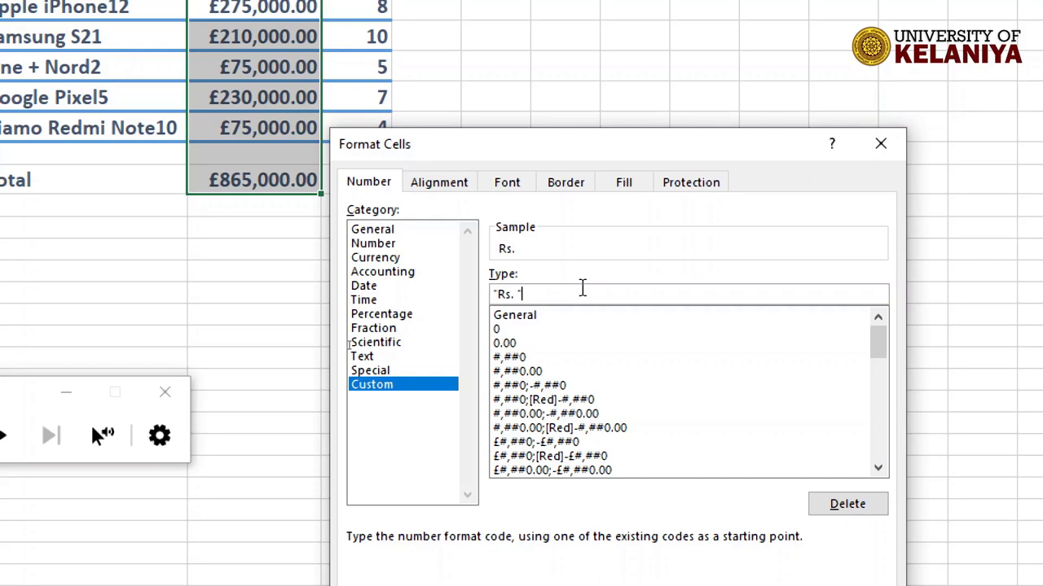
Add a #,###.00 digit pattern after the Rs. prefix, trying # and 0 placeholders
type("#")
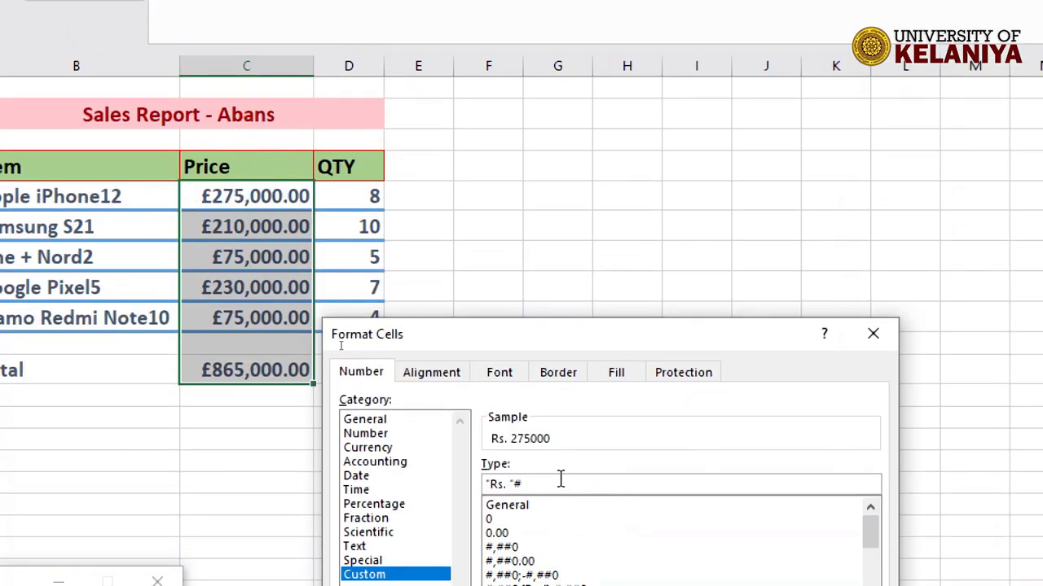
key("BackSpace")
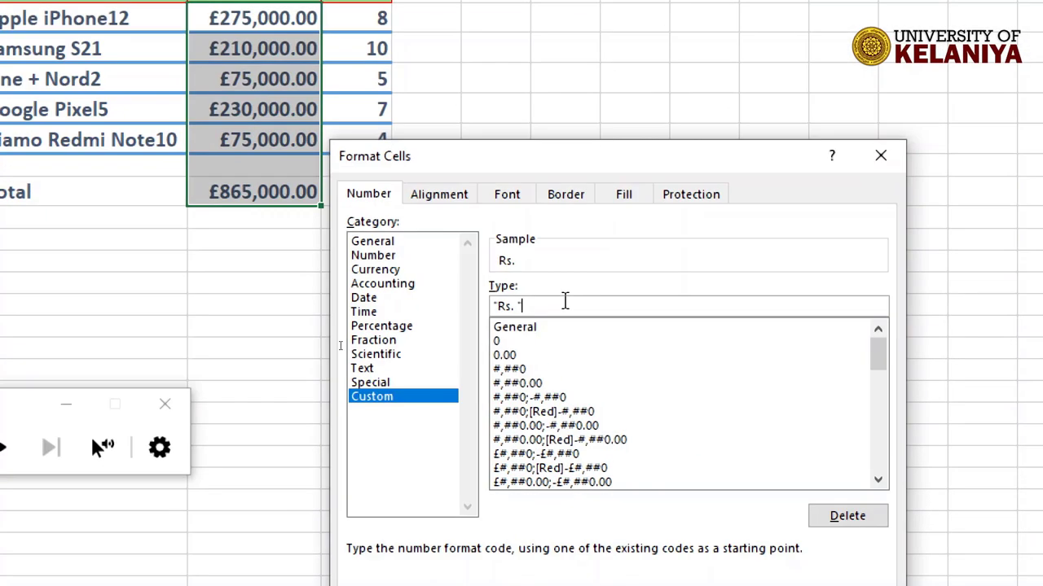
type("0")
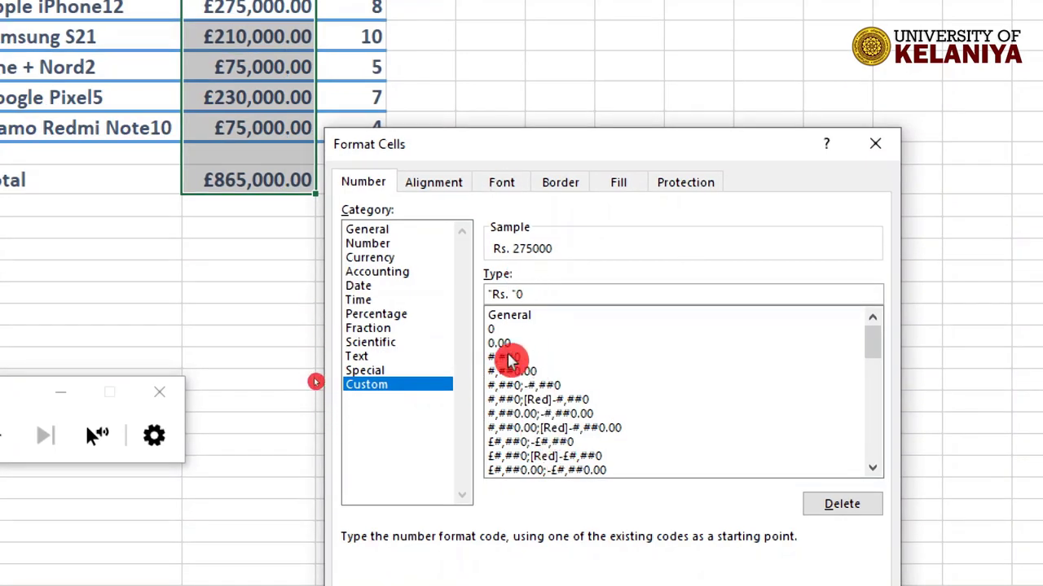
key("BackSpace")
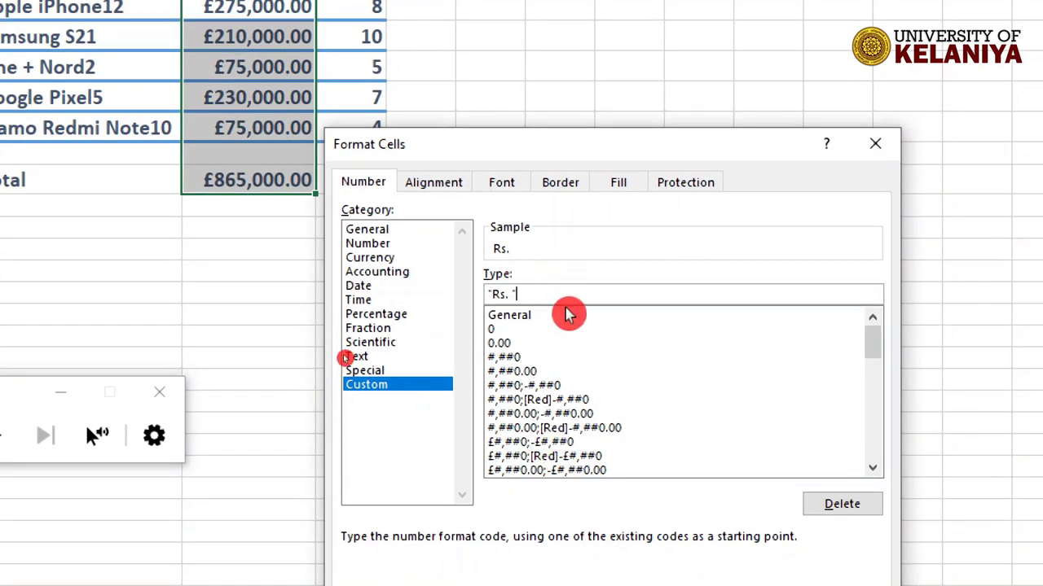
type("#")
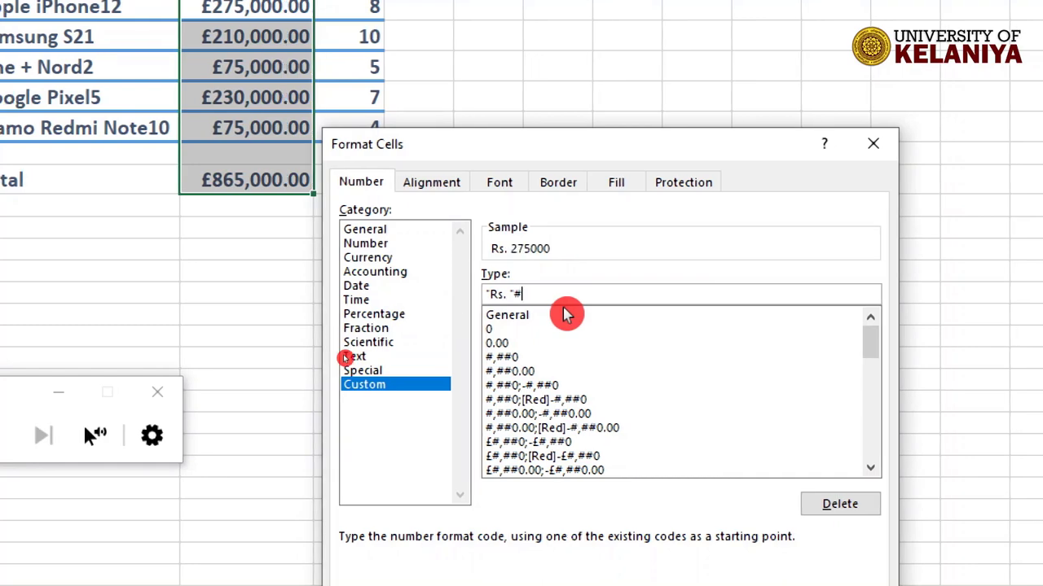
type("3")
key("BackSpace")
type("#")
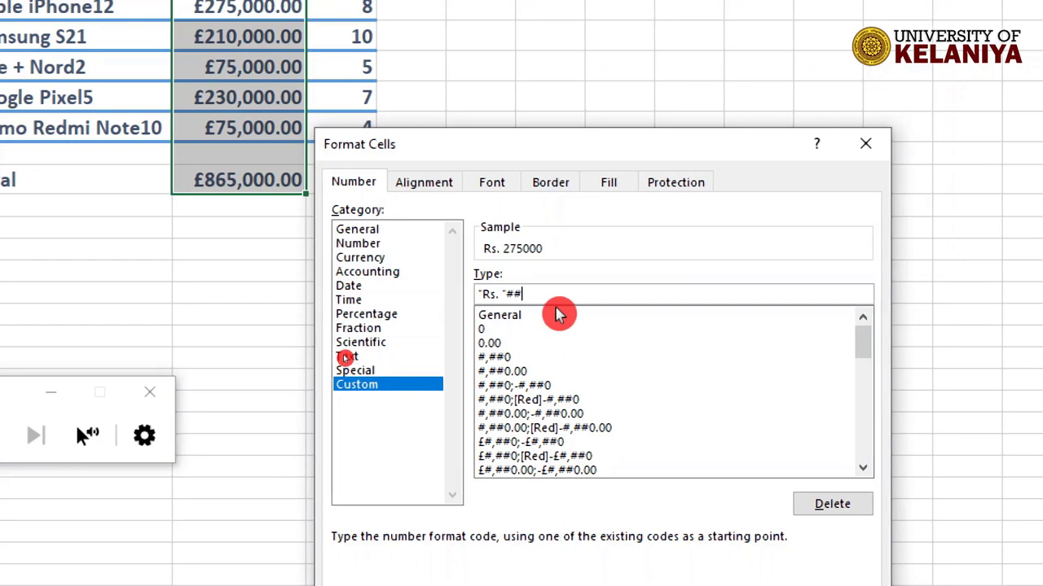
type(",")
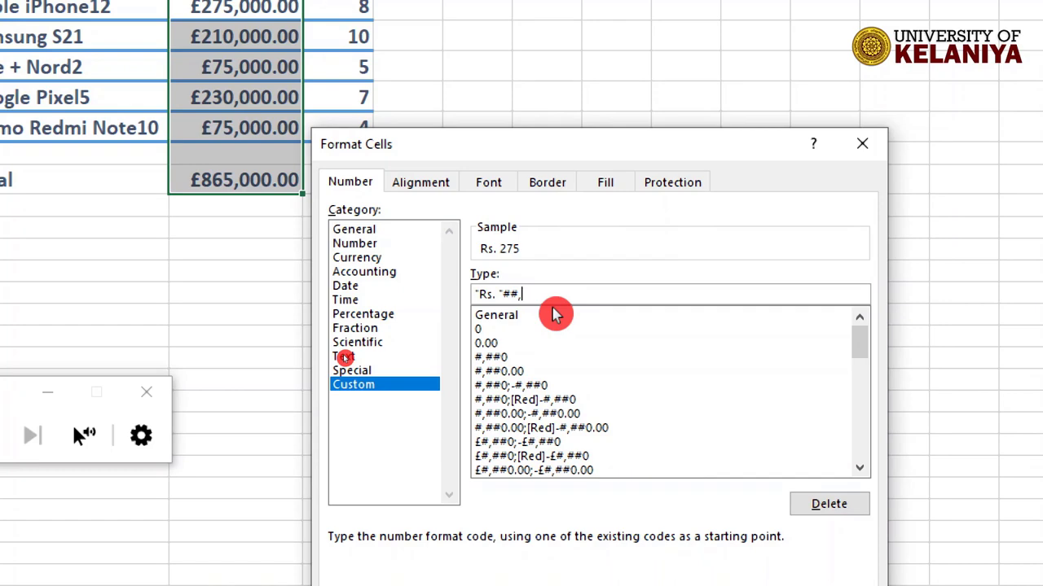
type("###")
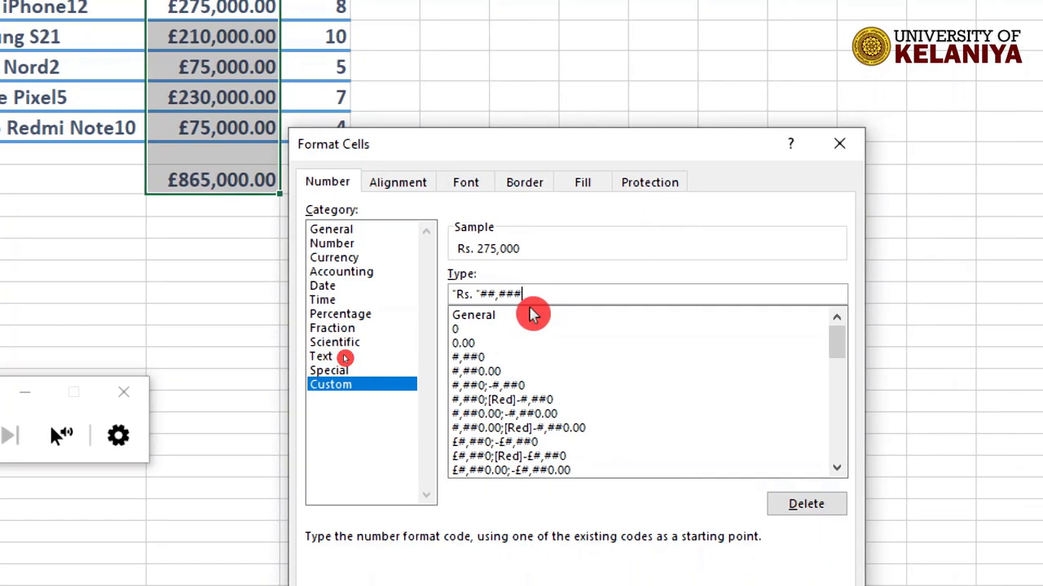
key("BackSpace")
key("BackSpace")
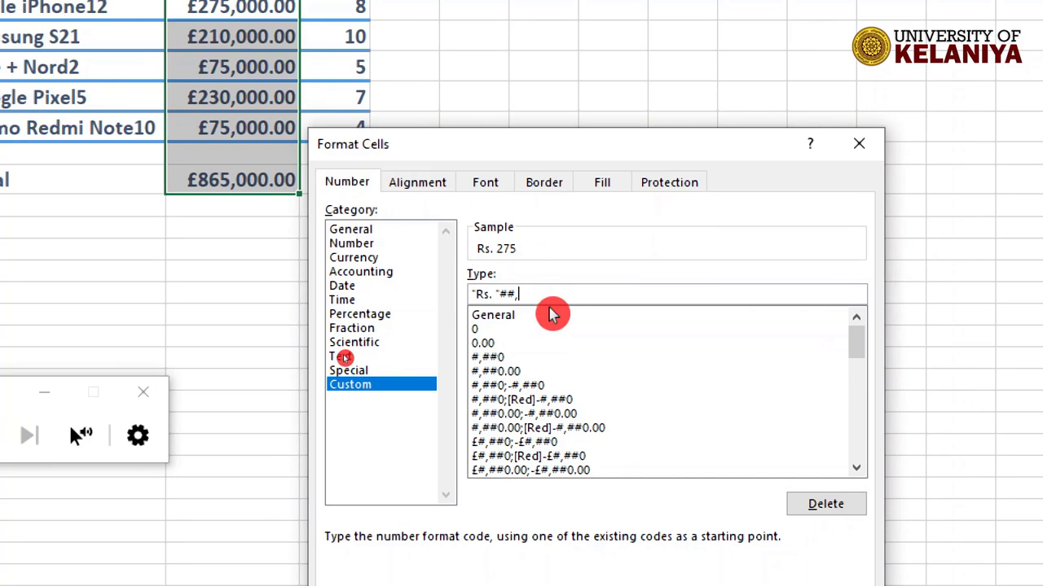
key("BackSpace")
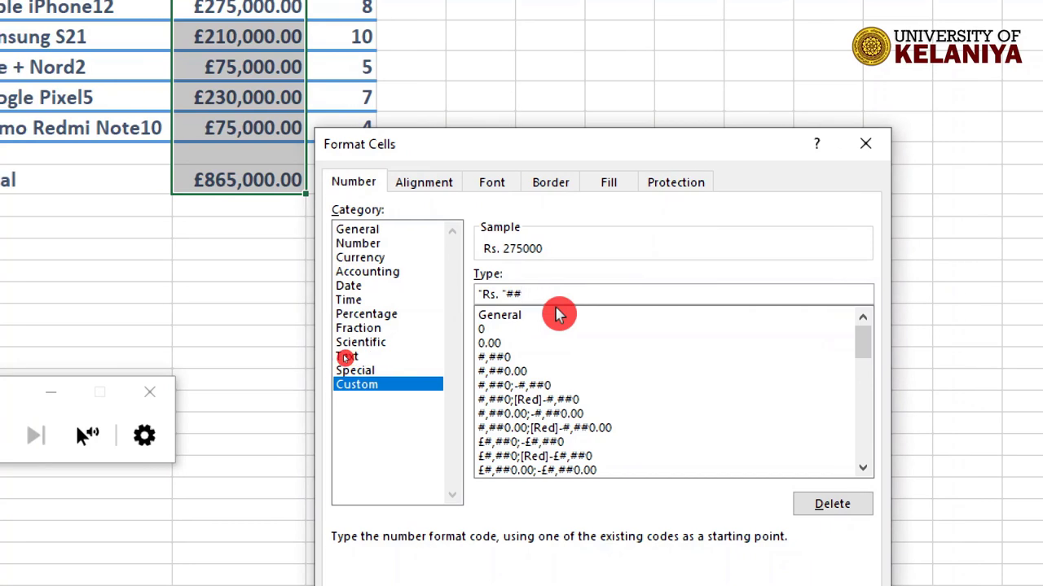
type(",")
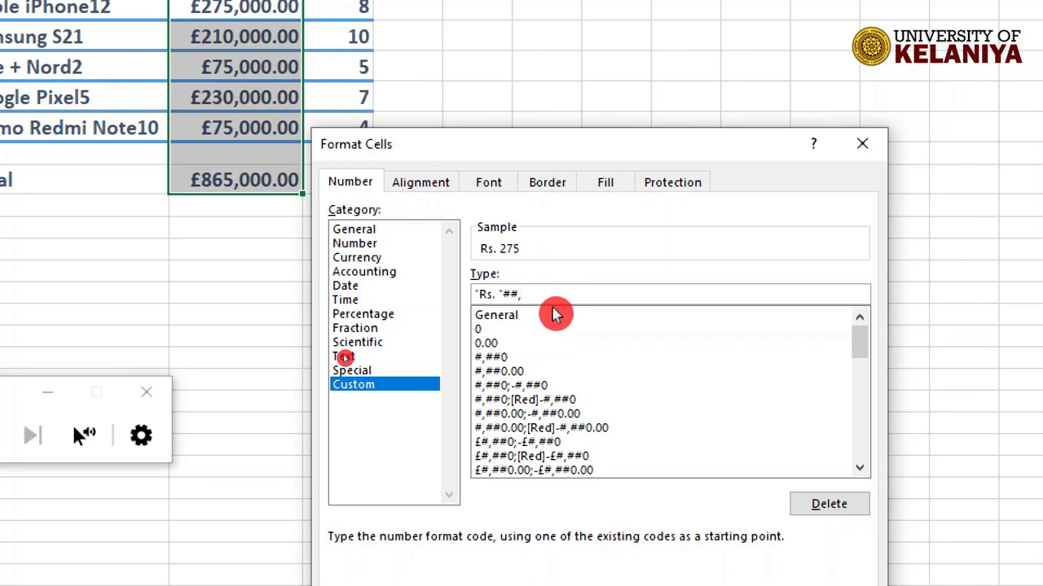
type("###.")
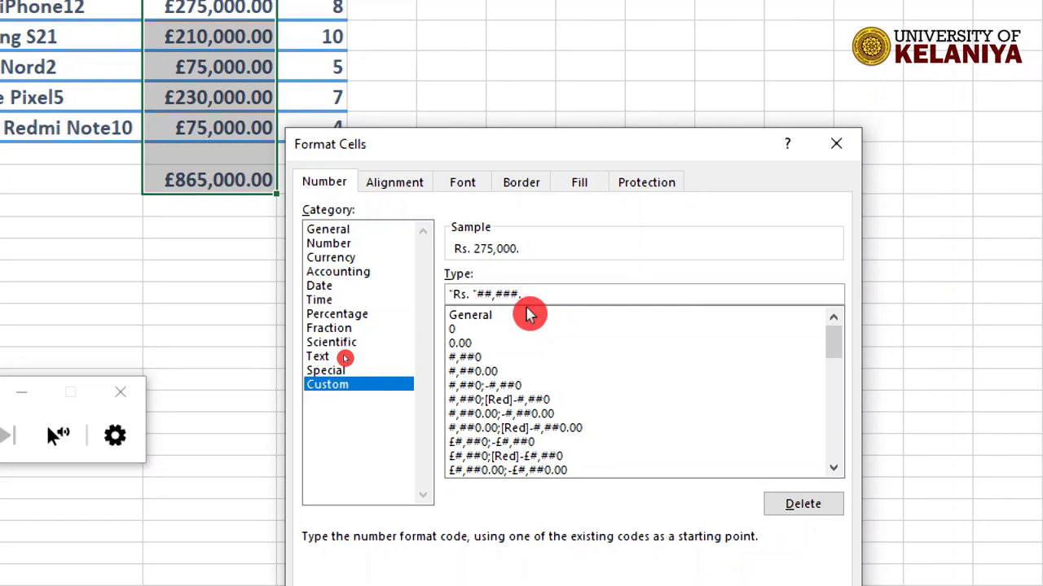
type("00")
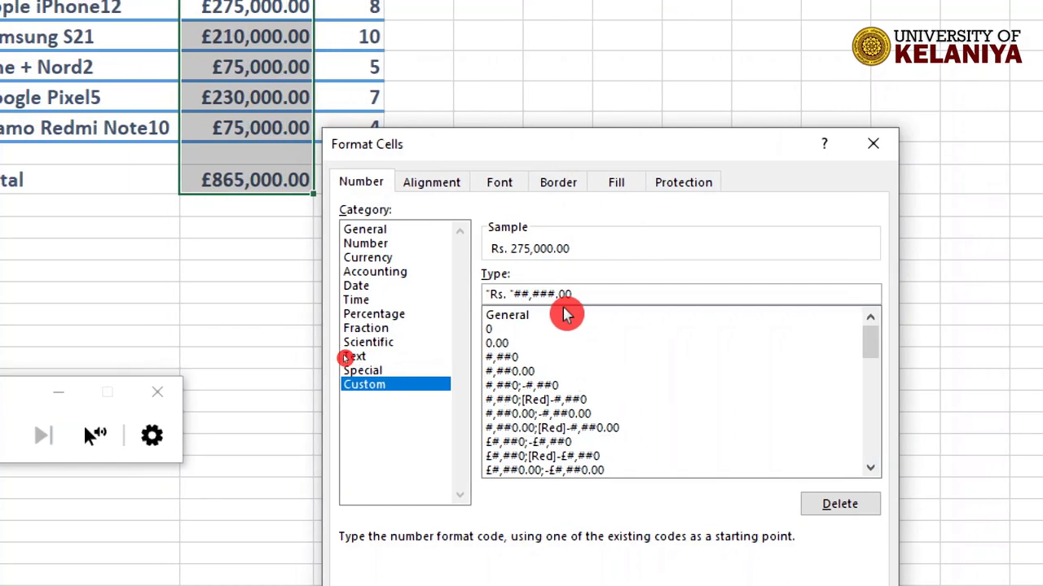
Fix the separators and decimal point until the code reads "Rs. "#,###.00 (Rs. 275,000.00)
key("BackSpace")
key("Right")
key("Right")
key("Right")
key("Left")
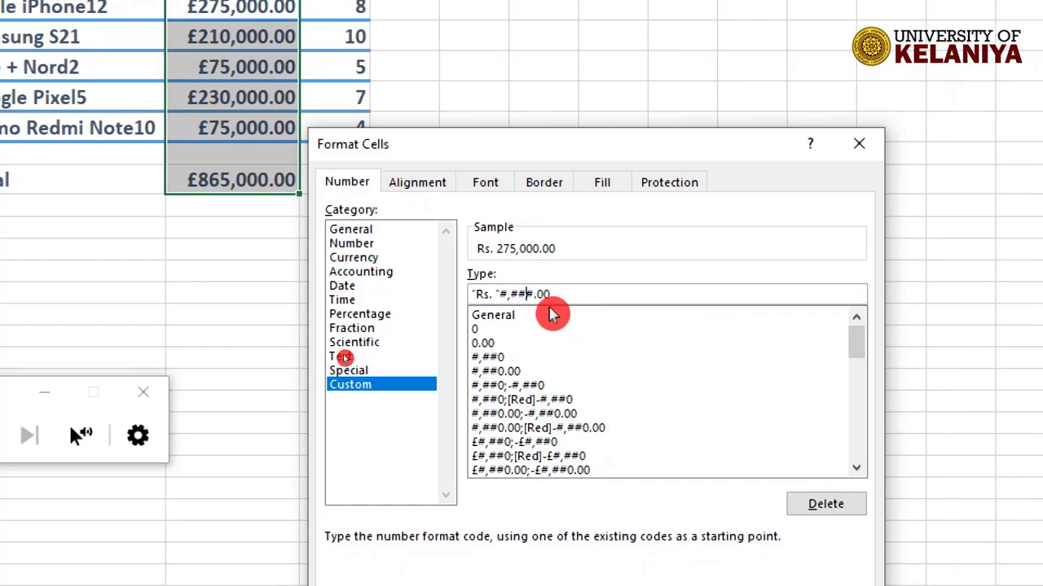
key("Left")
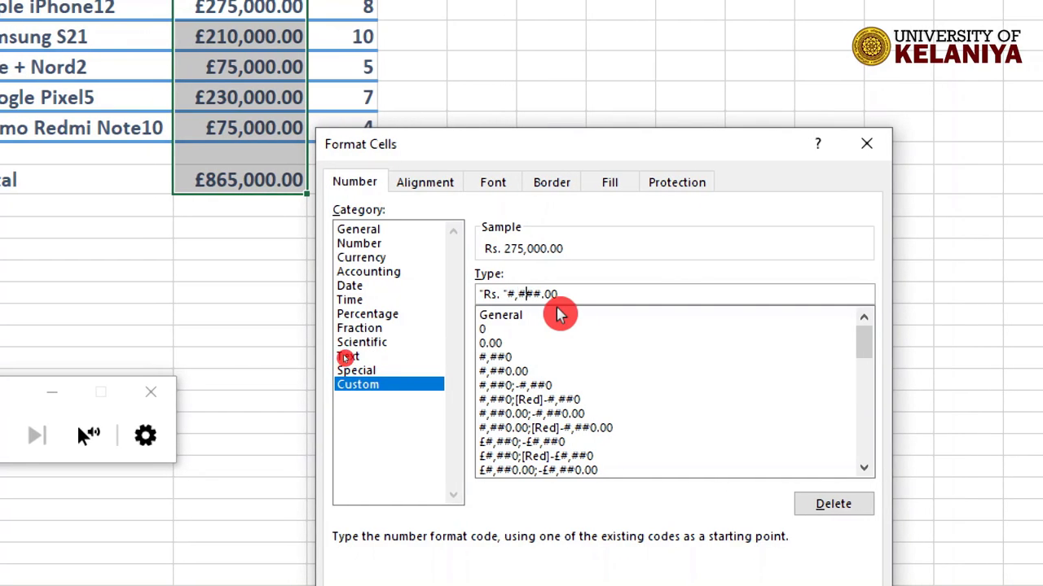
key("Right")
key("Right")
key("Right")
key("Delete")
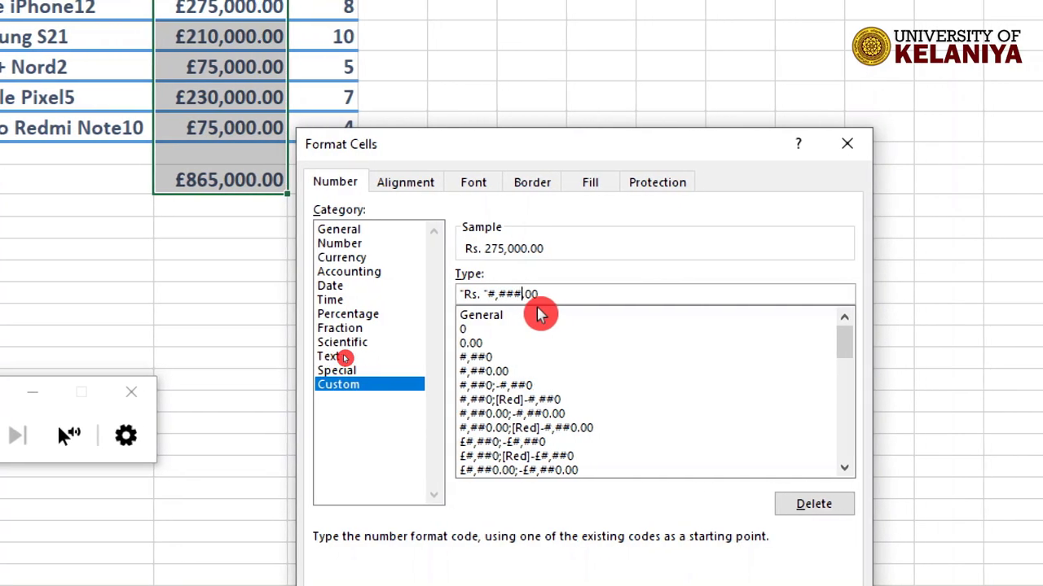
key("BackSpace")
key("BackSpace")
key("BackSpace")
key("BackSpace")
key("BackSpace")
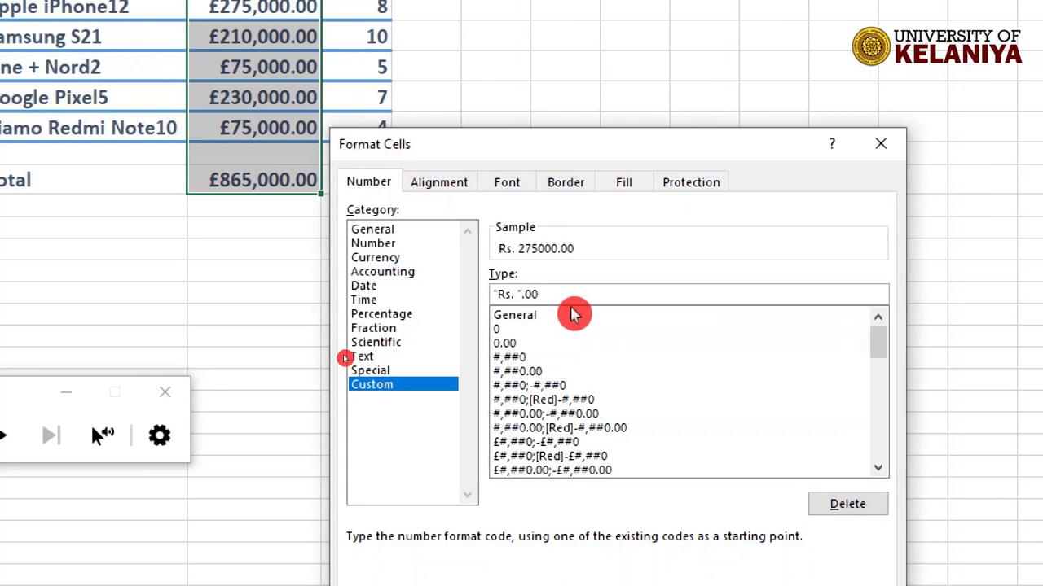
type("0")
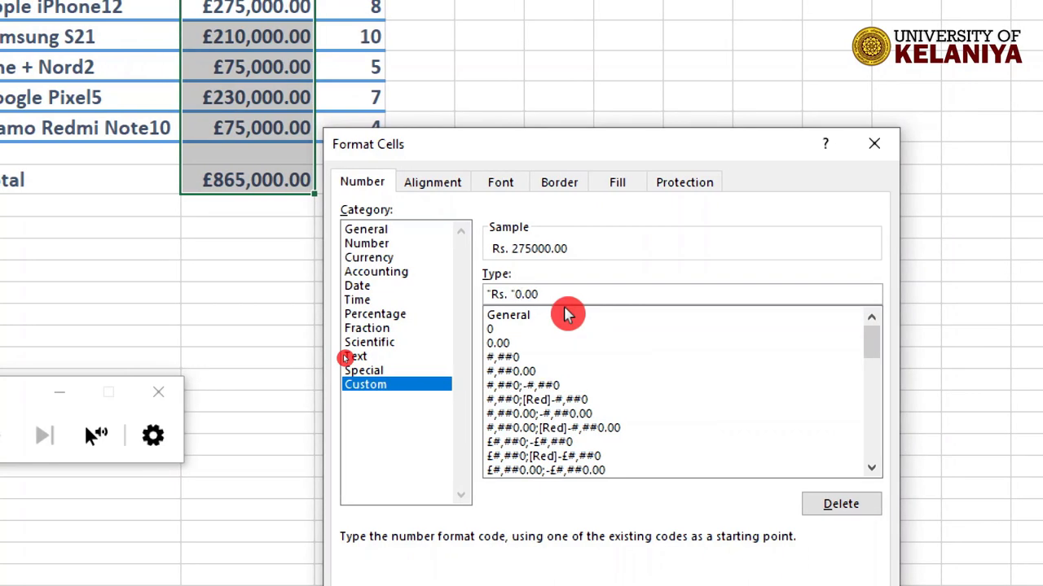
type(",000")
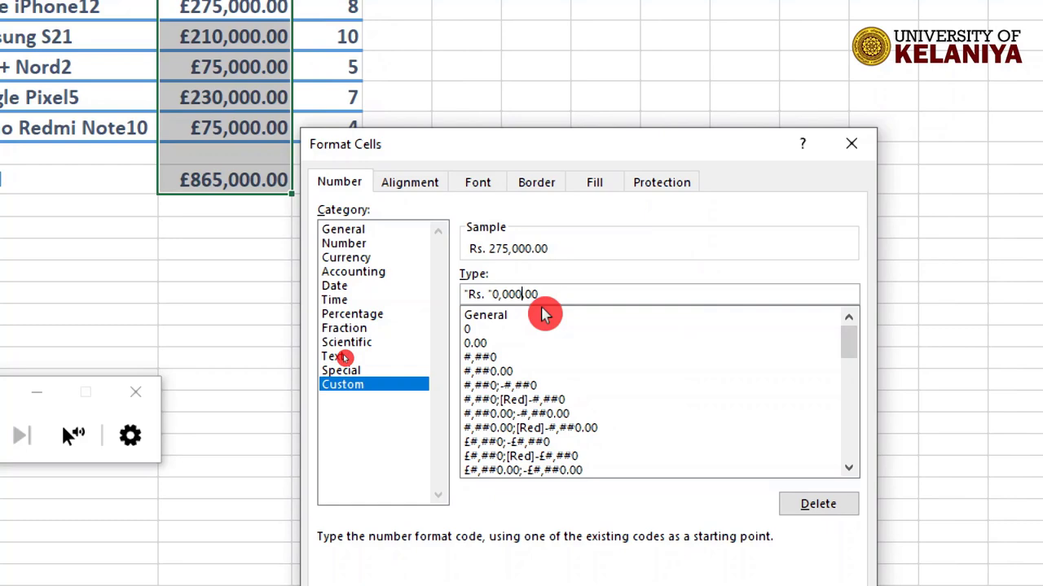
key("BackSpace")
key("BackSpace")
key("BackSpace")
key("BackSpace")
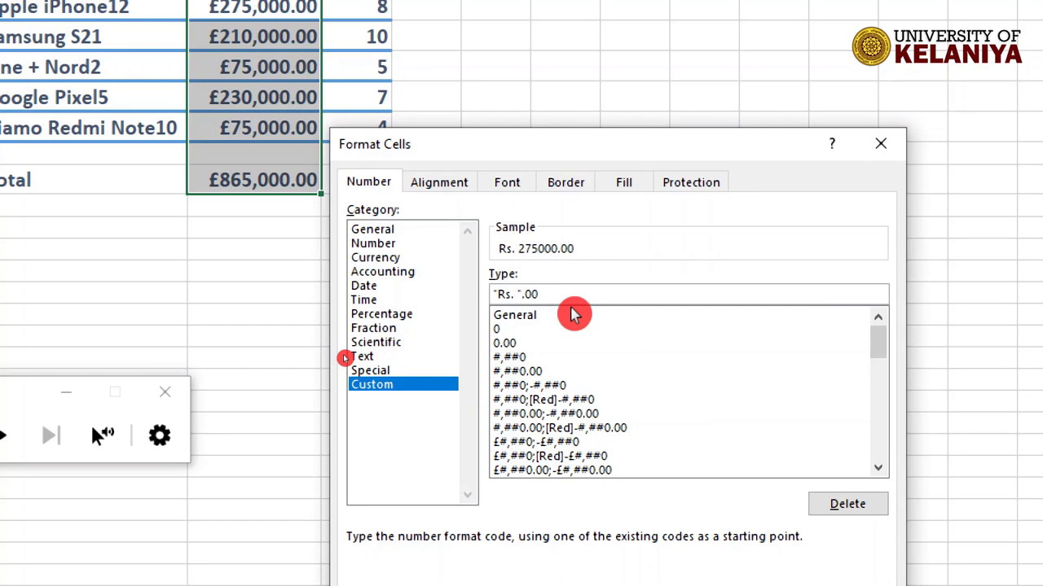
type("#")
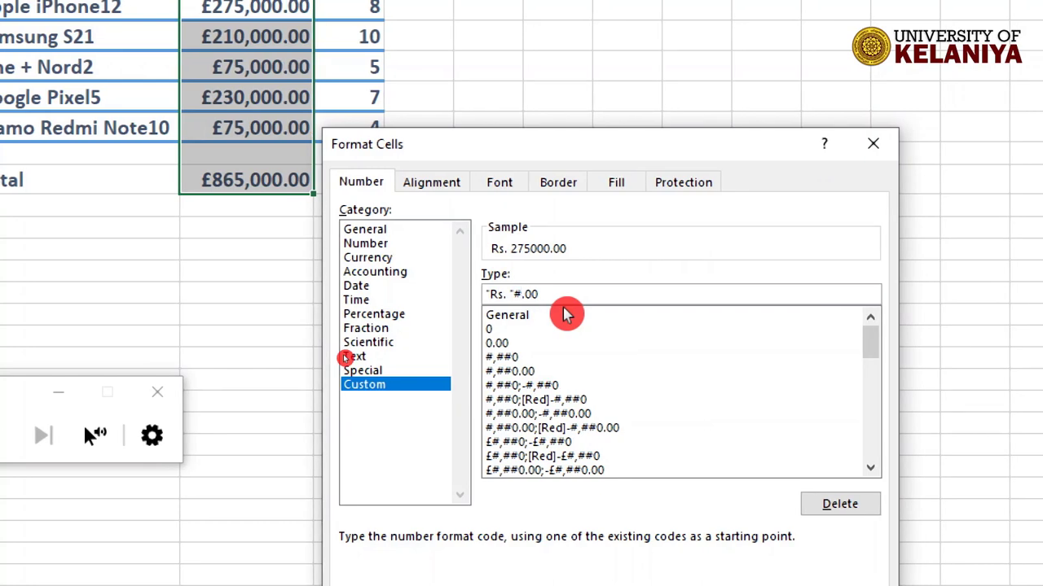
type(",###")
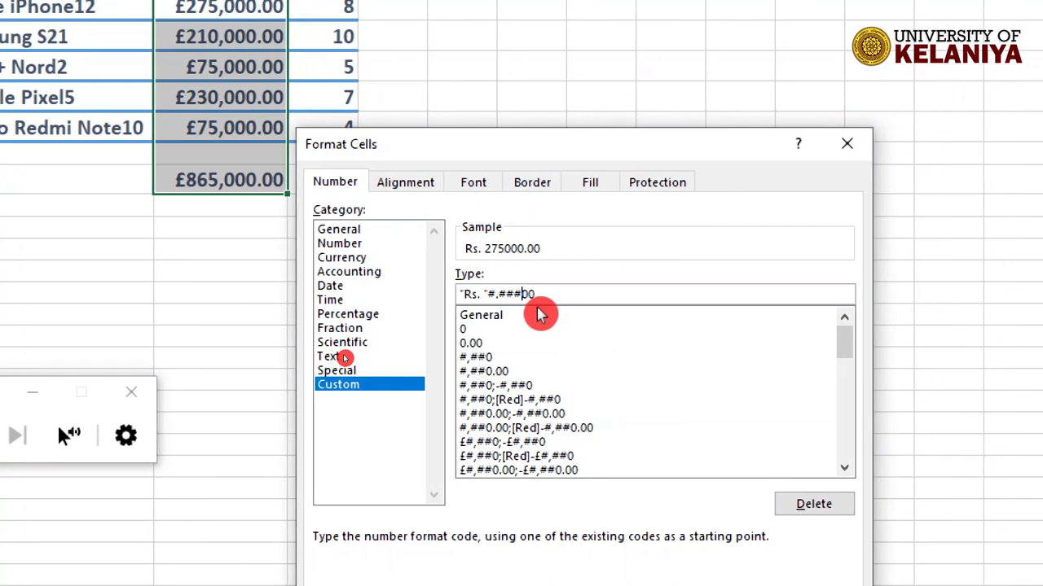
type(".")
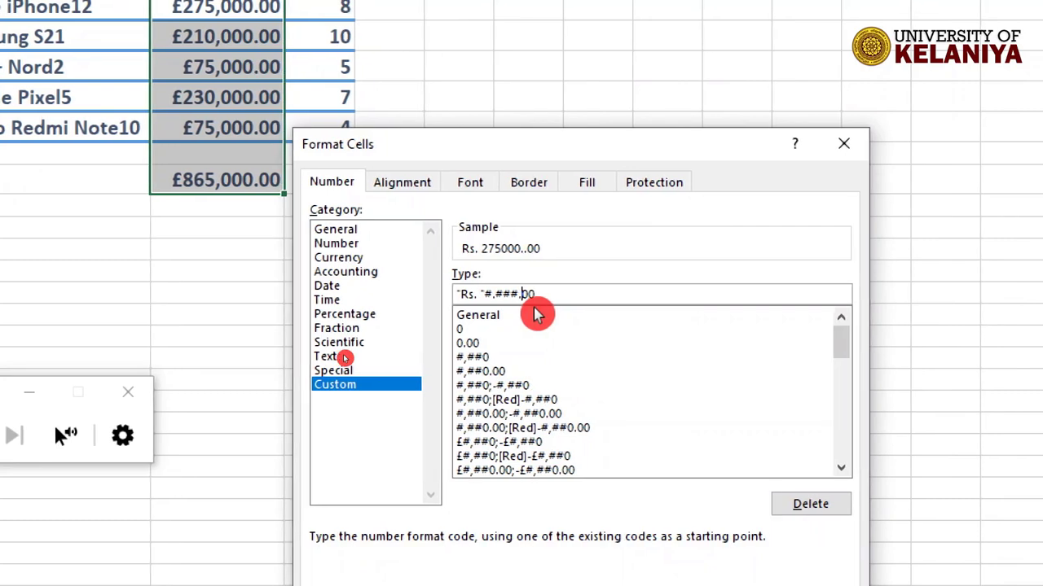
key("BackSpace")
key("BackSpace")
key("Left")
key("Left")
key("Left")
key("BackSpace")
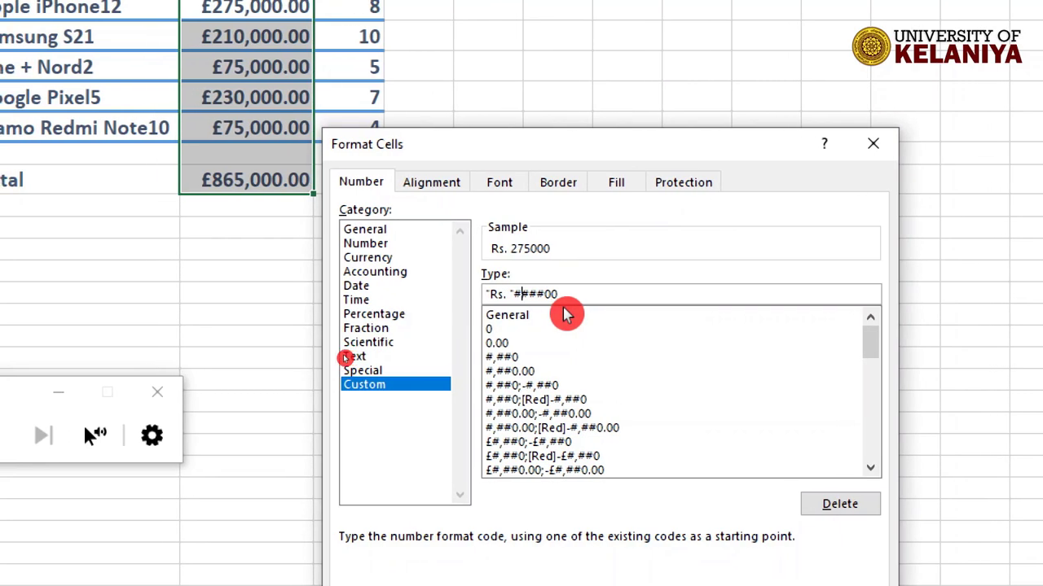
type(",.")
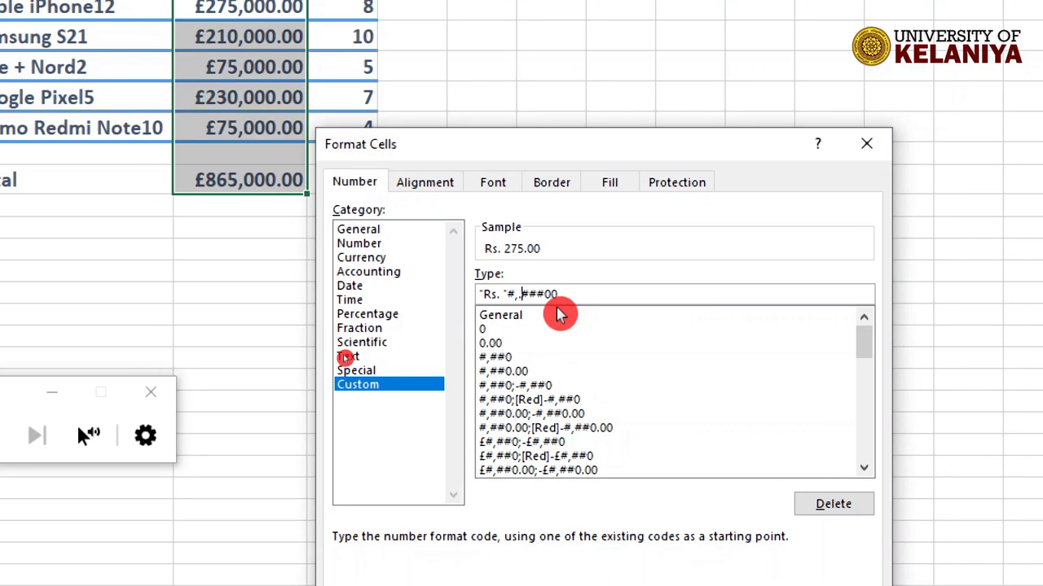
key("BackSpace")
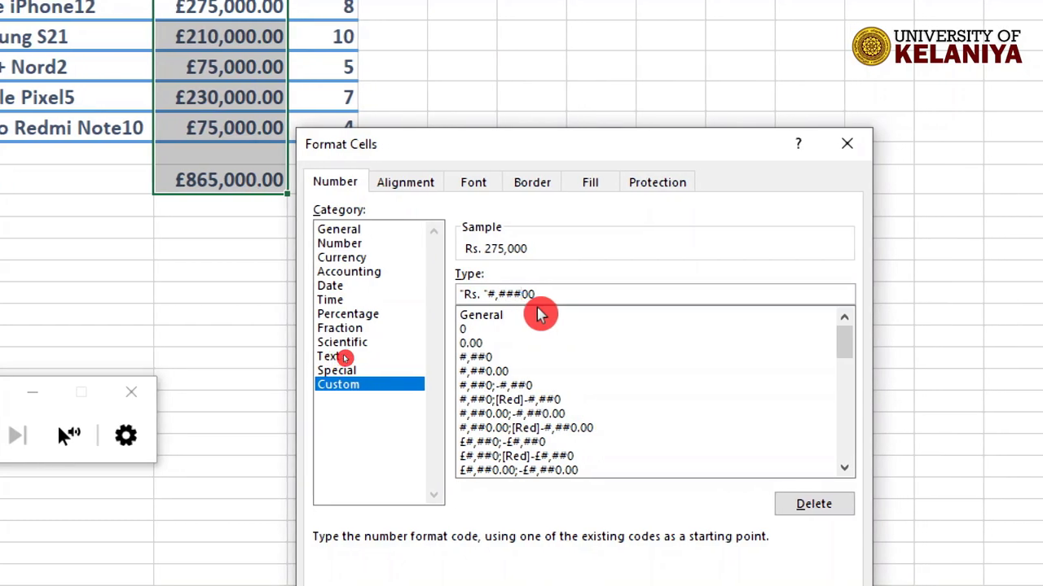
key("Right")
key("Right")
key("Right")
type(".")
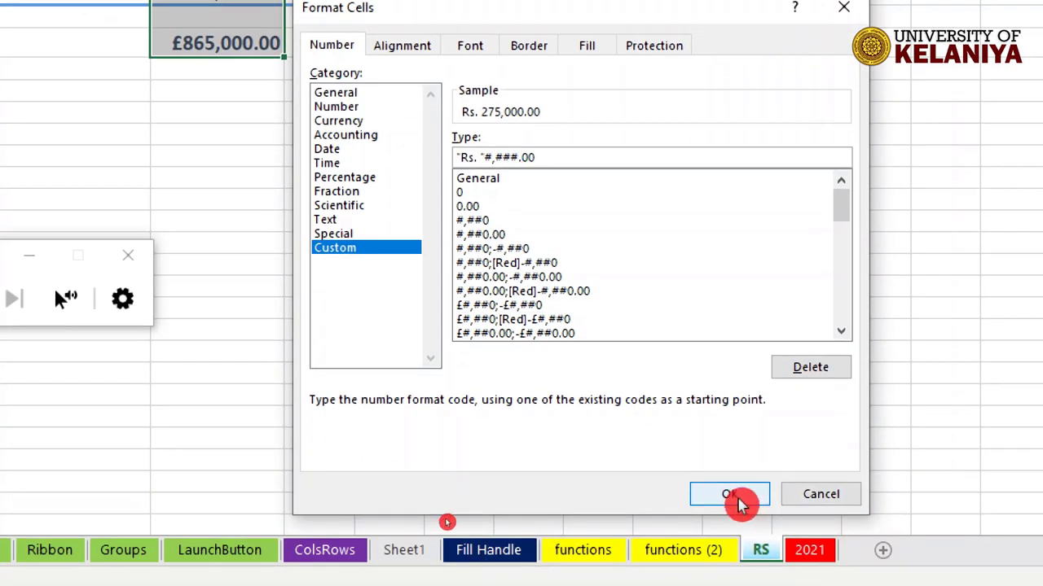
Apply the Rs. format to the prices, then clear the first three prices
left_click(733, 494)
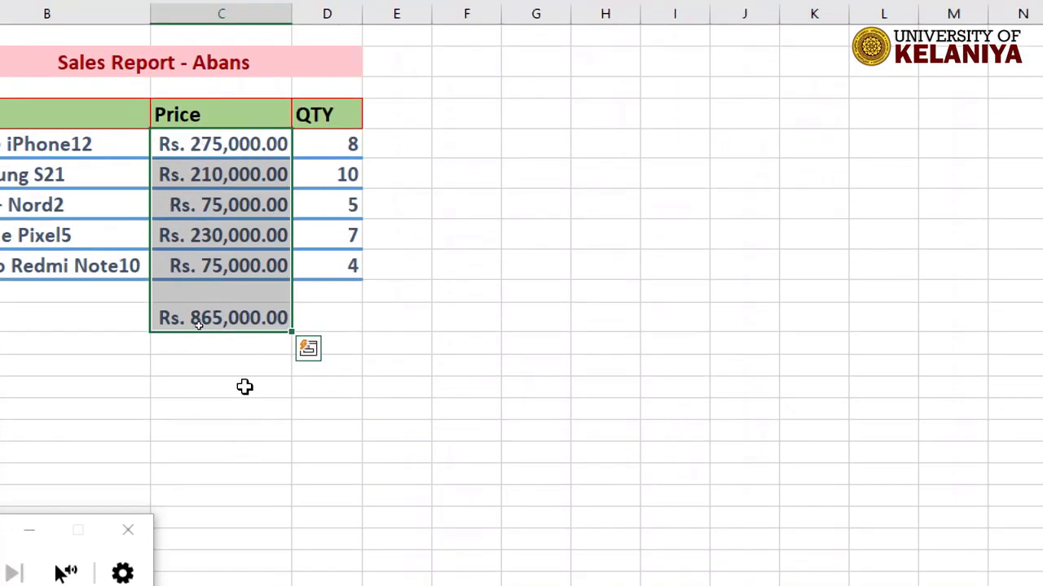
left_click(240, 387)
left_click_drag(216, 144, 221, 266)
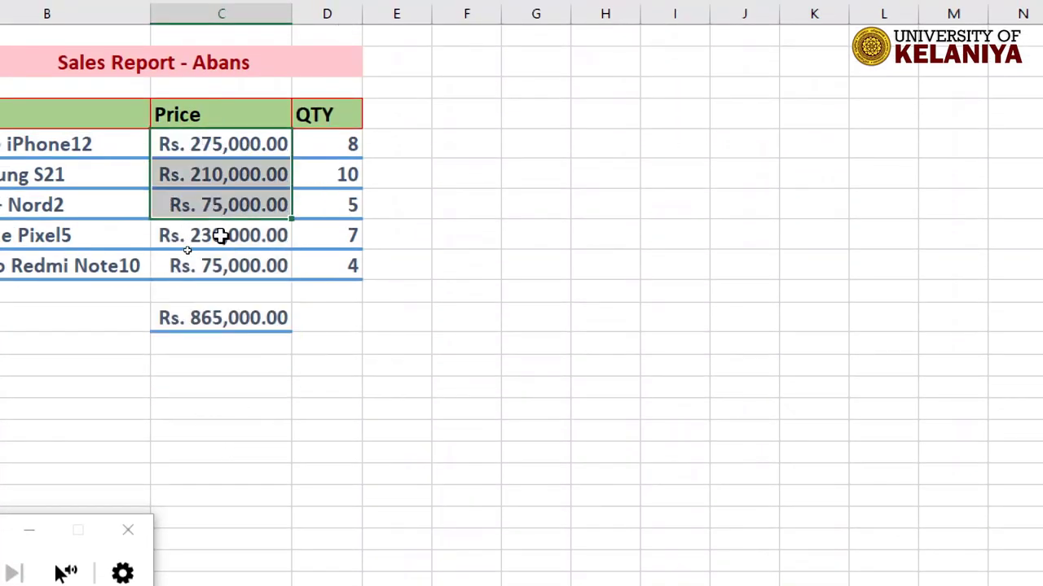
left_click_drag(235, 144, 230, 206)
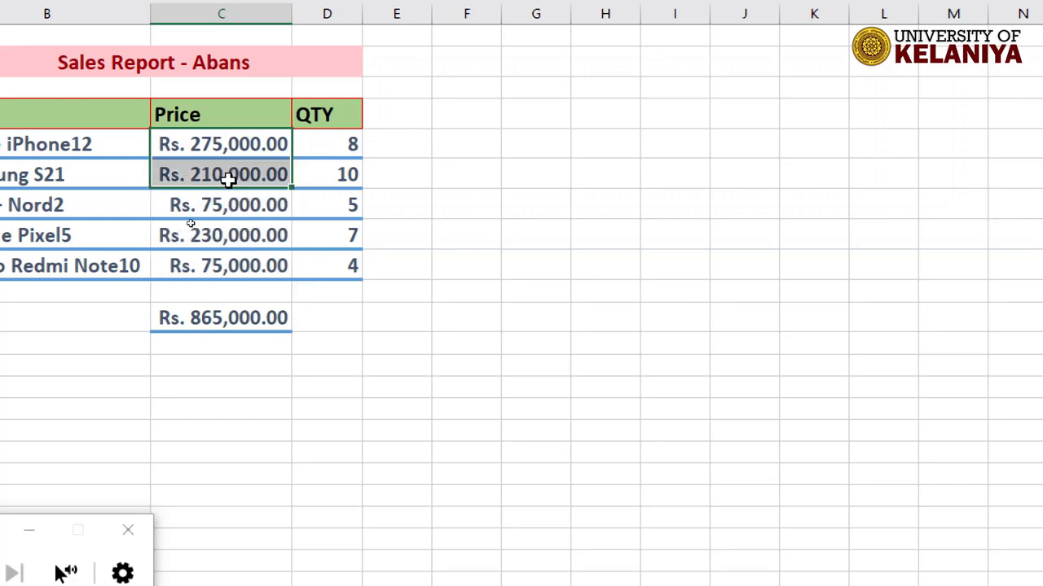
key("Delete")
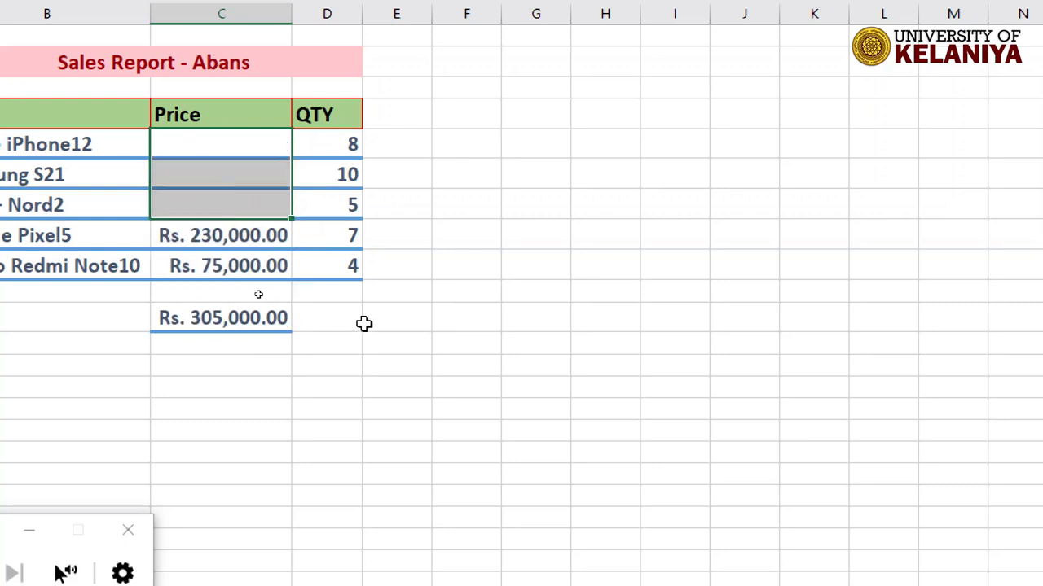
left_click(365, 324)
left_click(203, 329)
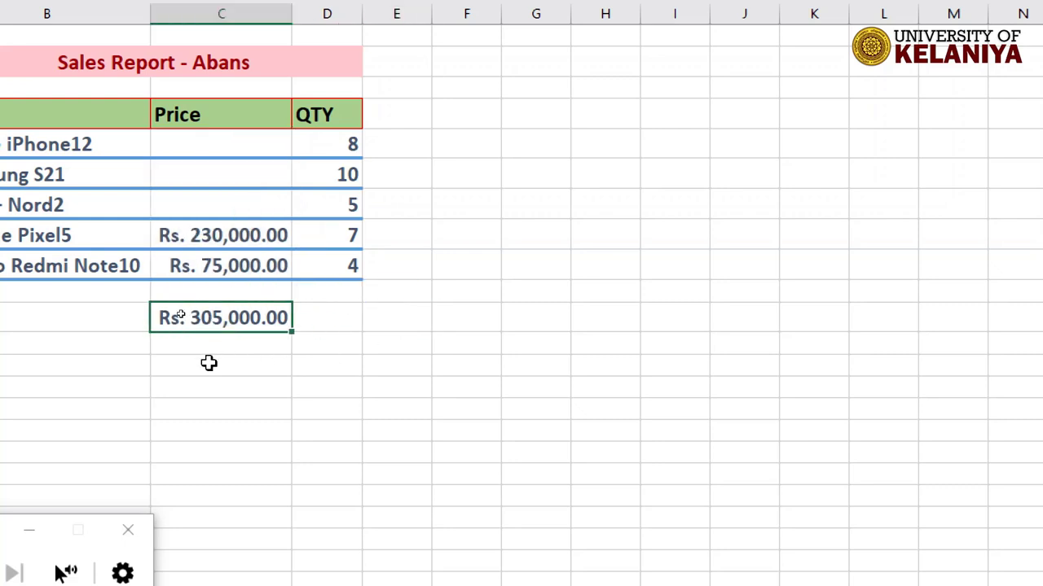
Enter prices 285000 for Apple iPhone12, 220,000 for Samsung S21 and 185000 for One + Nord2
left_click(205, 145)
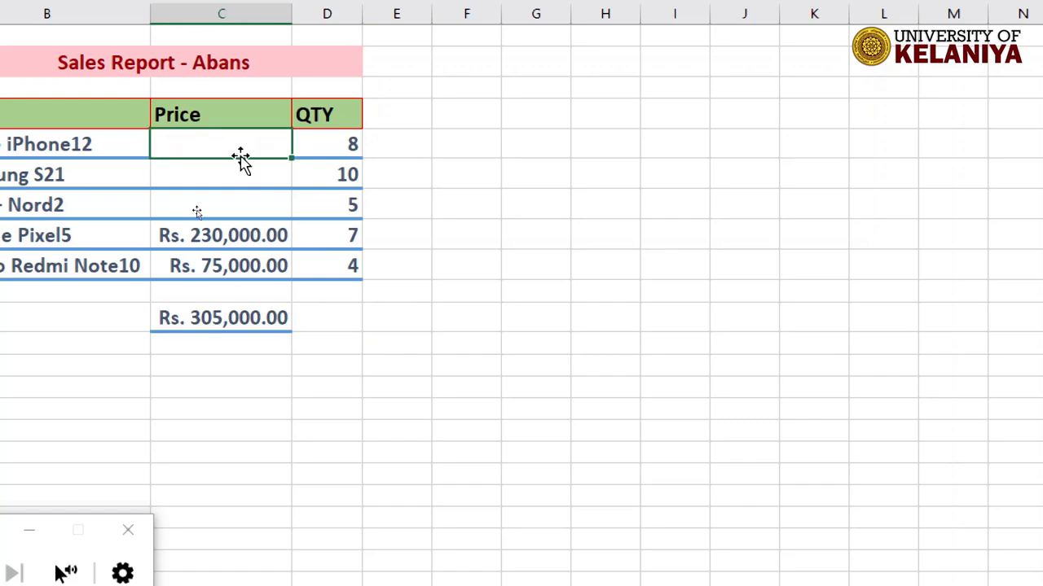
type("28")
type("5000")
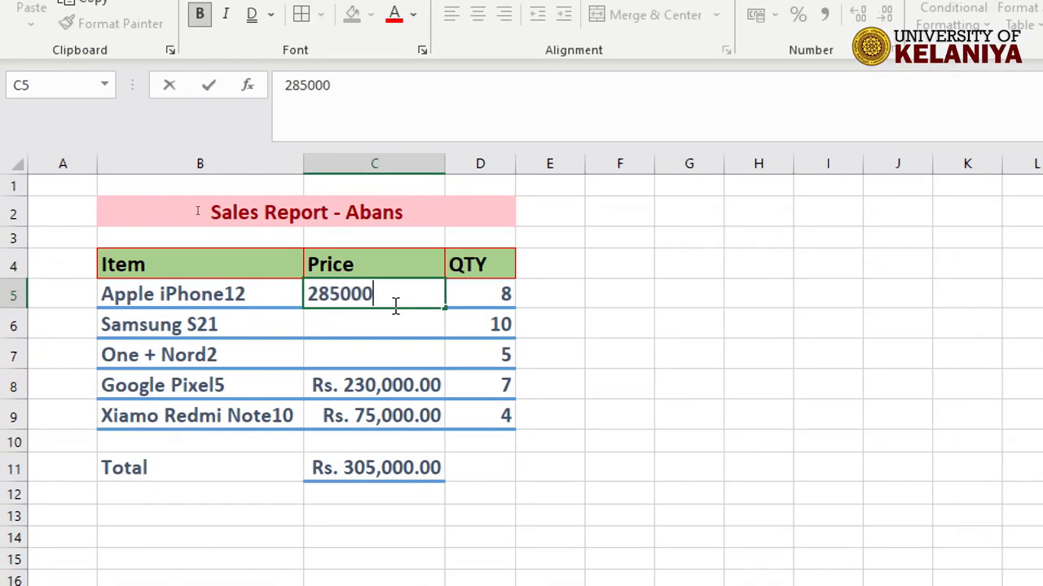
key("Return")
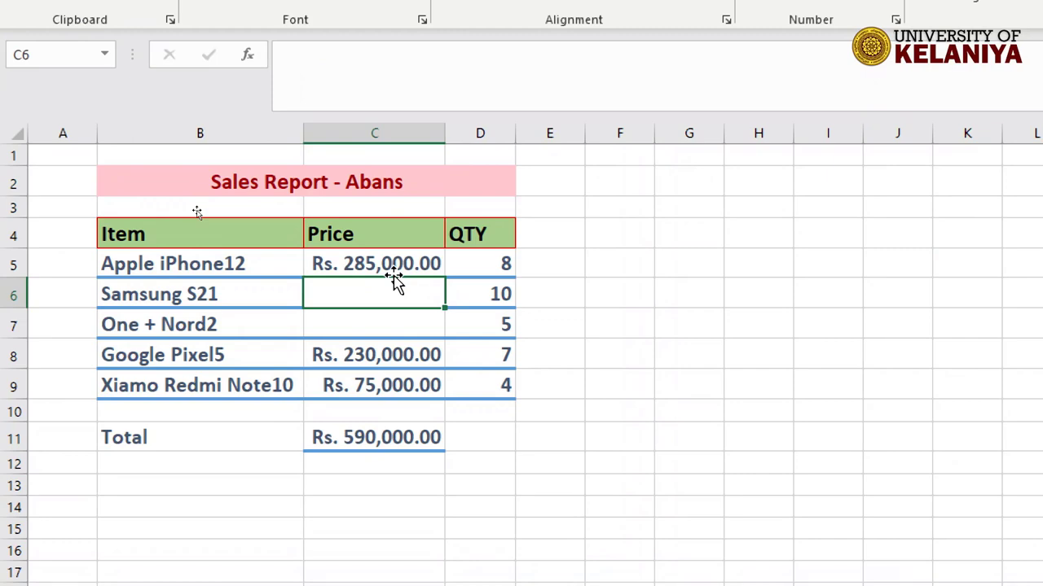
type("85")
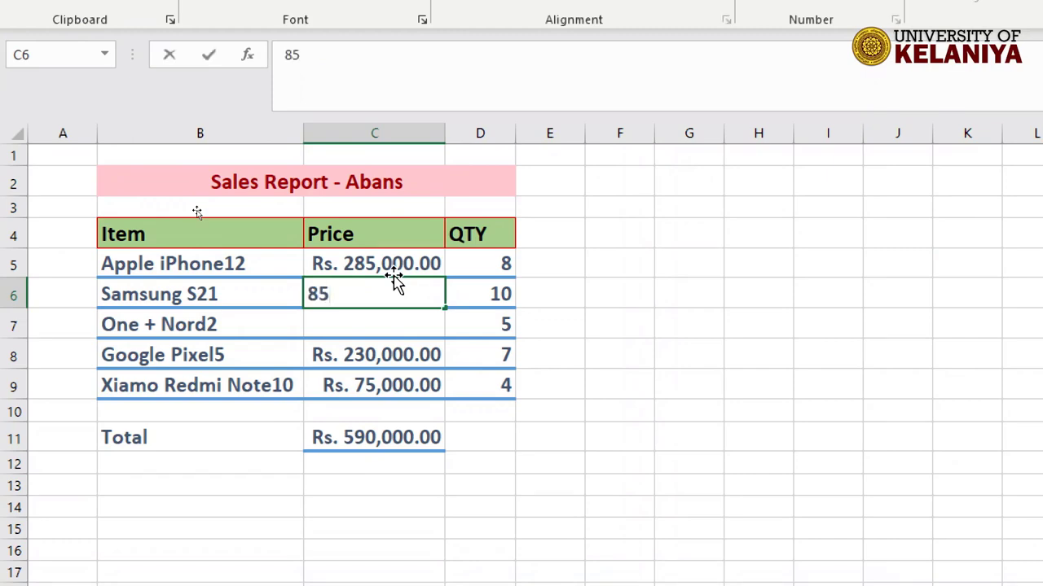
type("6,500")
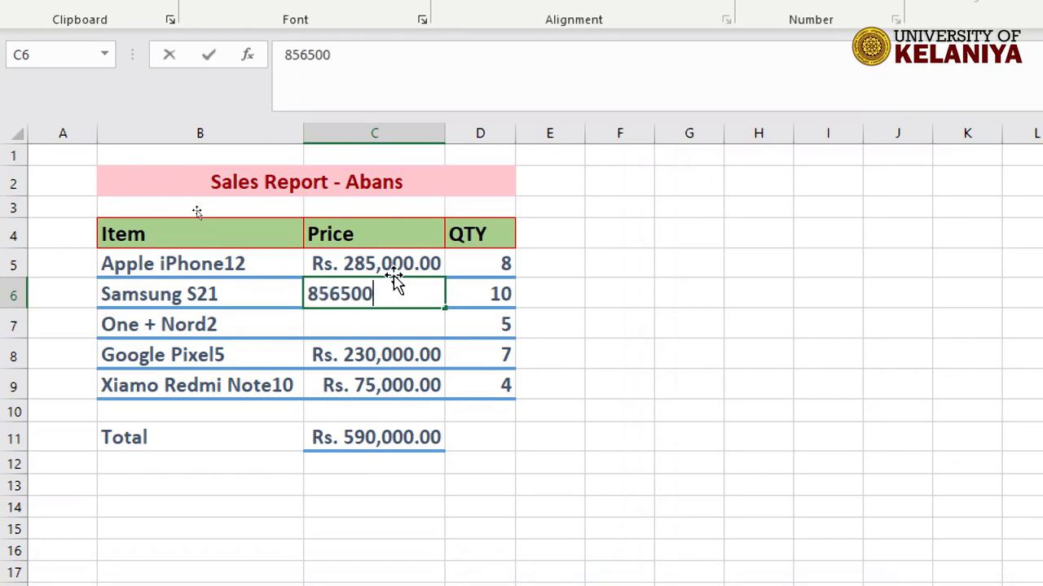
key("Return")
left_click(394, 281)
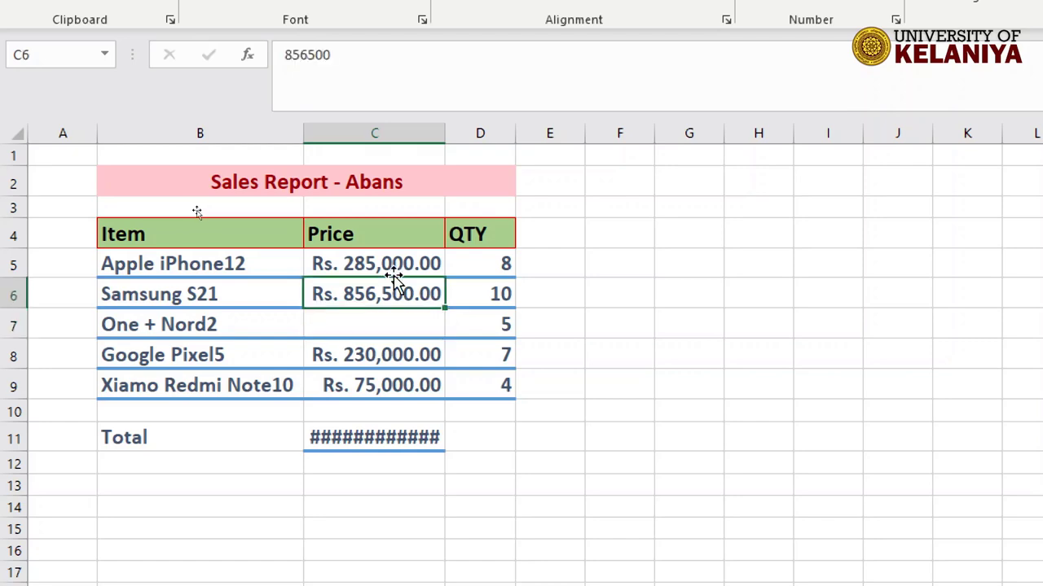
type("220,0")
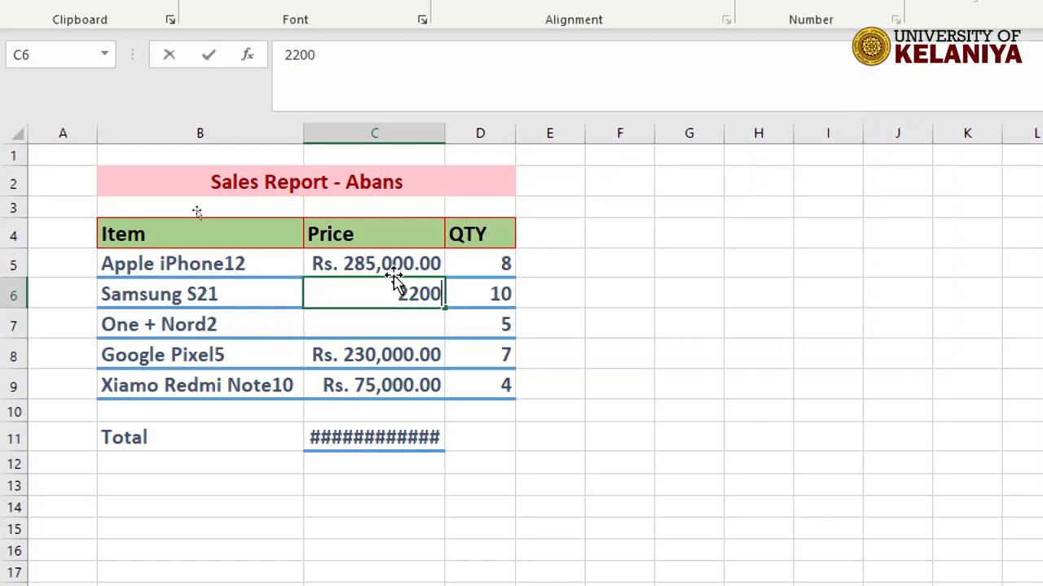
type("00")
key("Return")
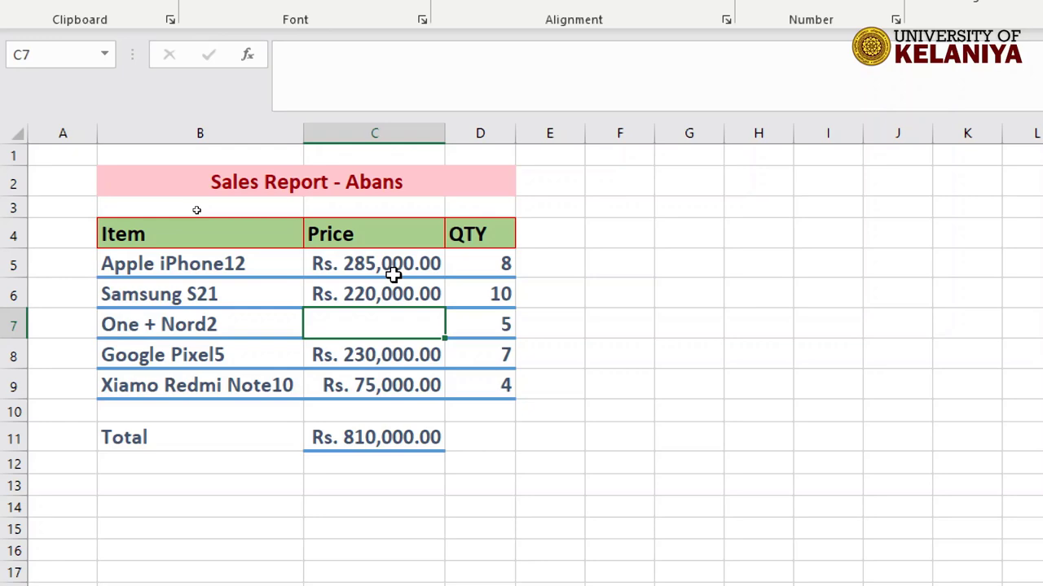
type("185000")
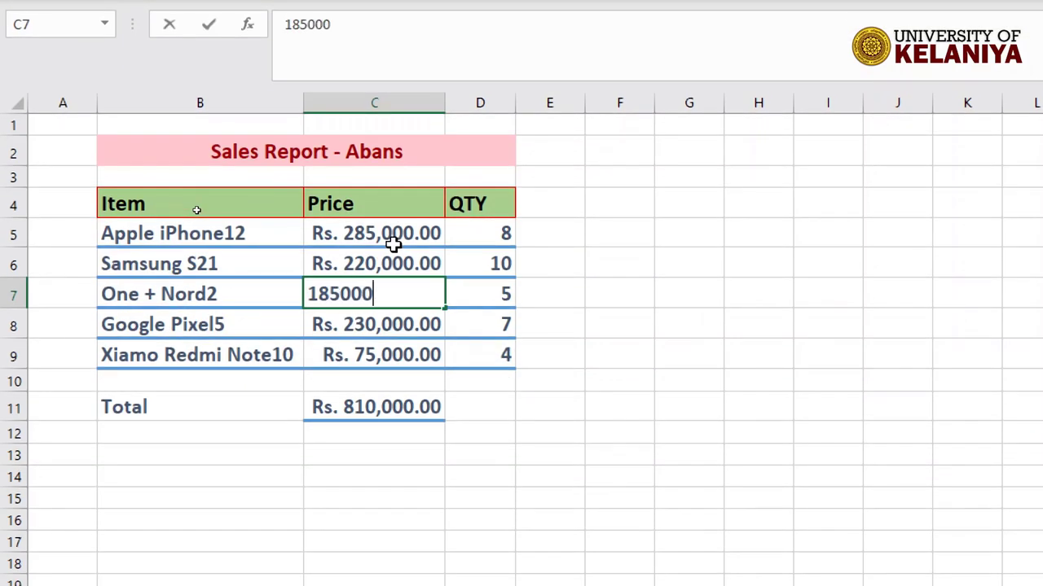
key("Return")
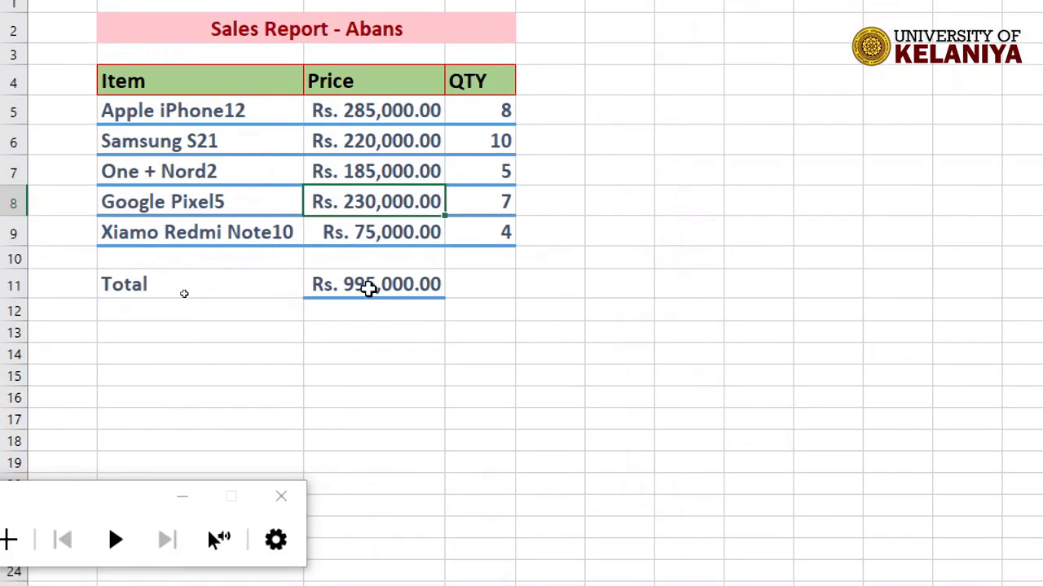
Open Format Cells for the Total in C11 and inspect its custom "Rs. "#,###.00 code
left_click(367, 288)
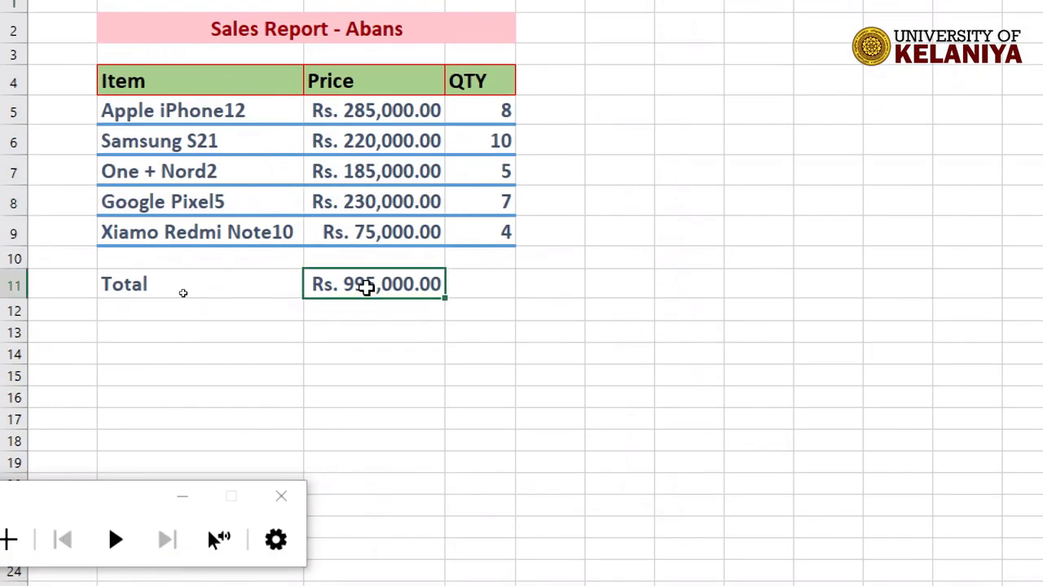
right_click(368, 288)
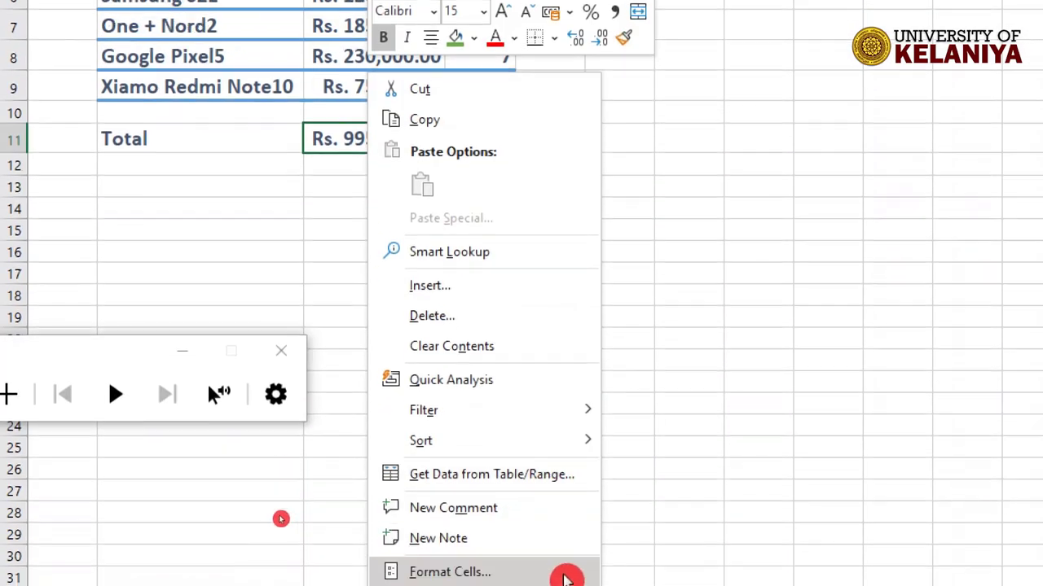
left_click(388, 479)
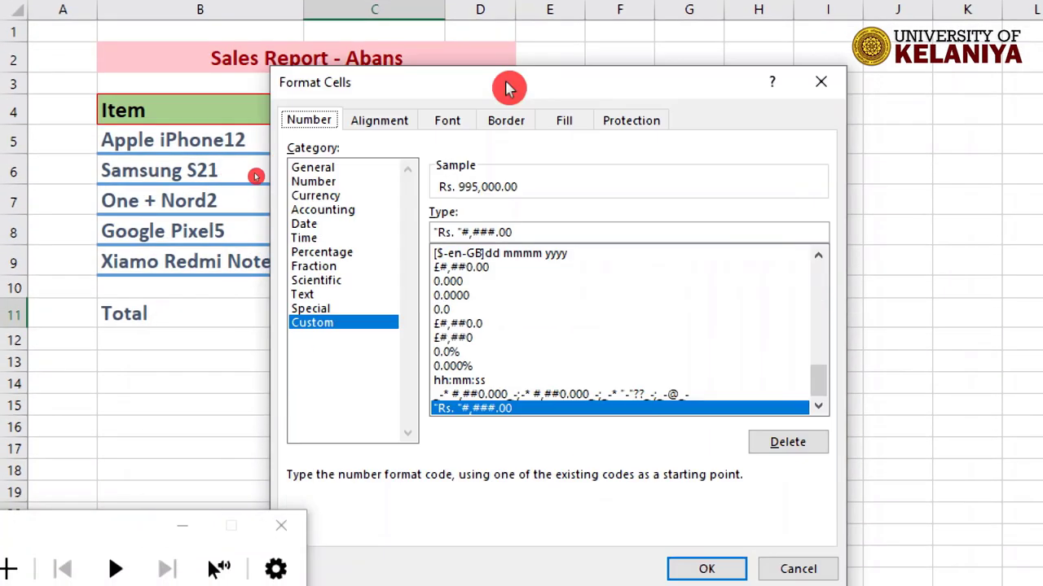
left_click_drag(389, 351, 526, 41)
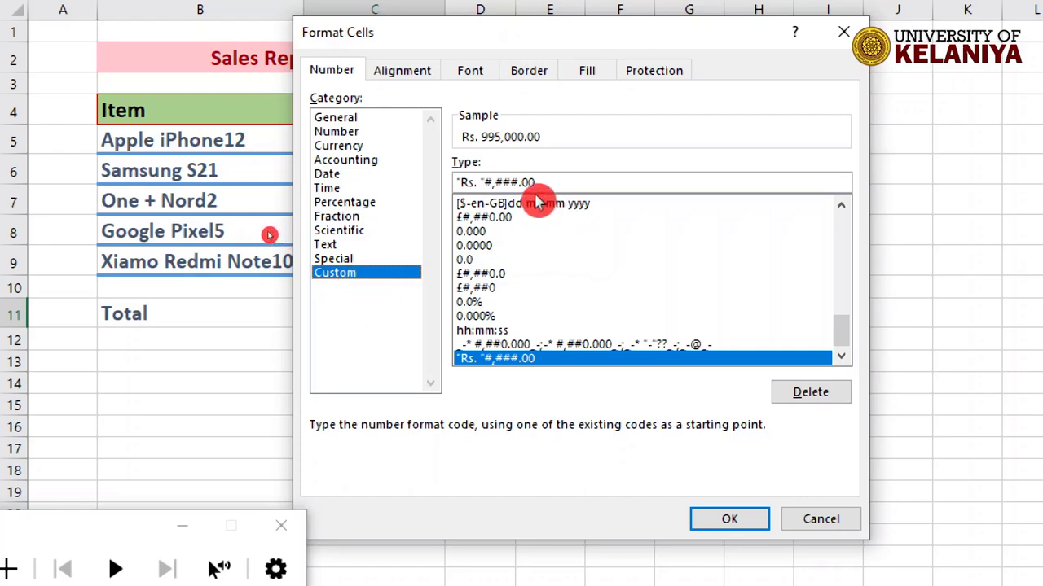
left_click_drag(548, 182, 419, 176)
left_click(457, 183)
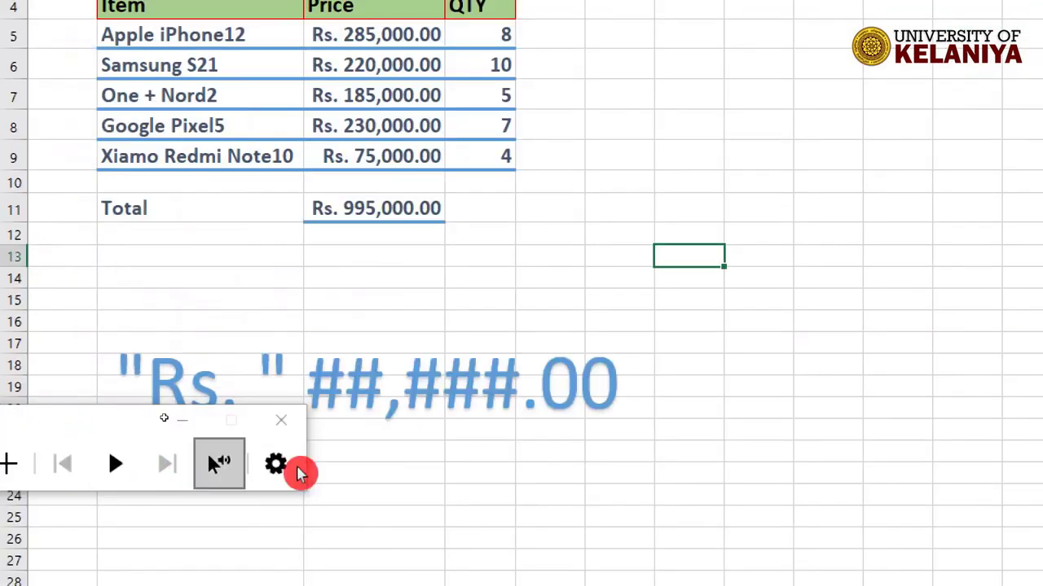
Move the "Rs." ##,###.00 code text box under the Total row, highlighting its Rs. and ##,###.00 parts
left_click(192, 376)
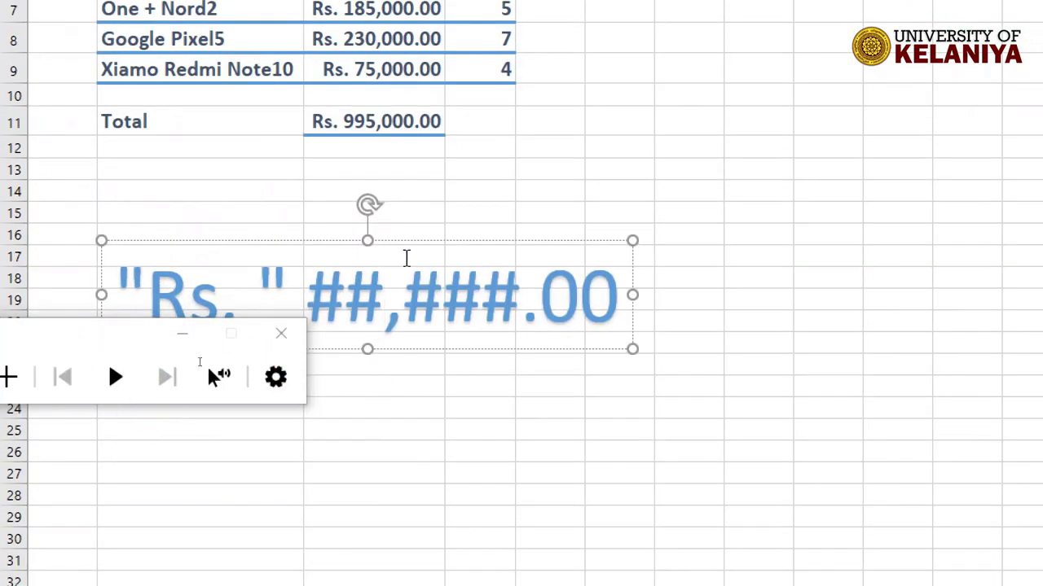
left_click_drag(433, 244, 452, 193)
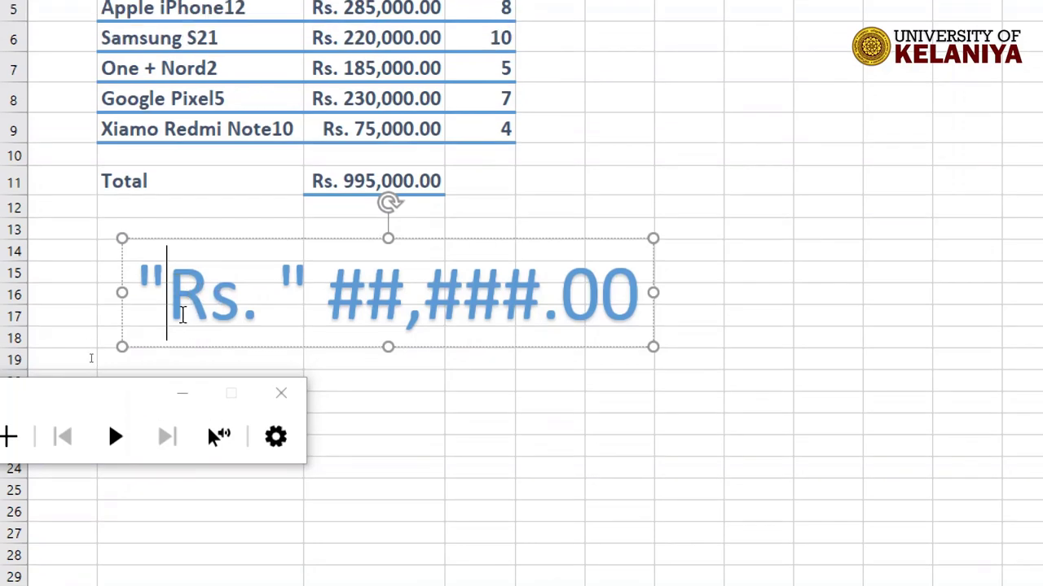
left_click_drag(167, 303, 261, 311)
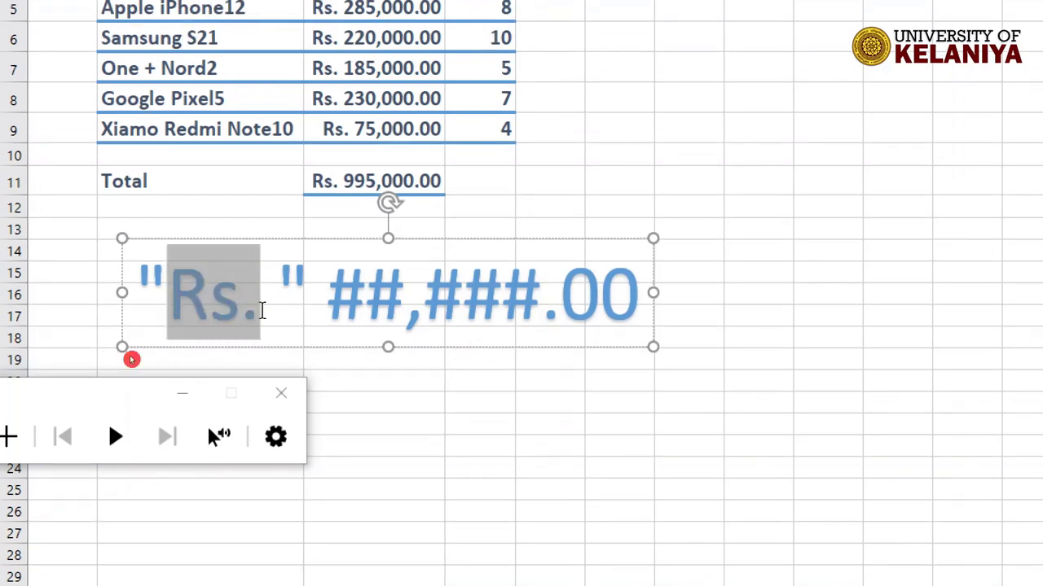
left_click(262, 298)
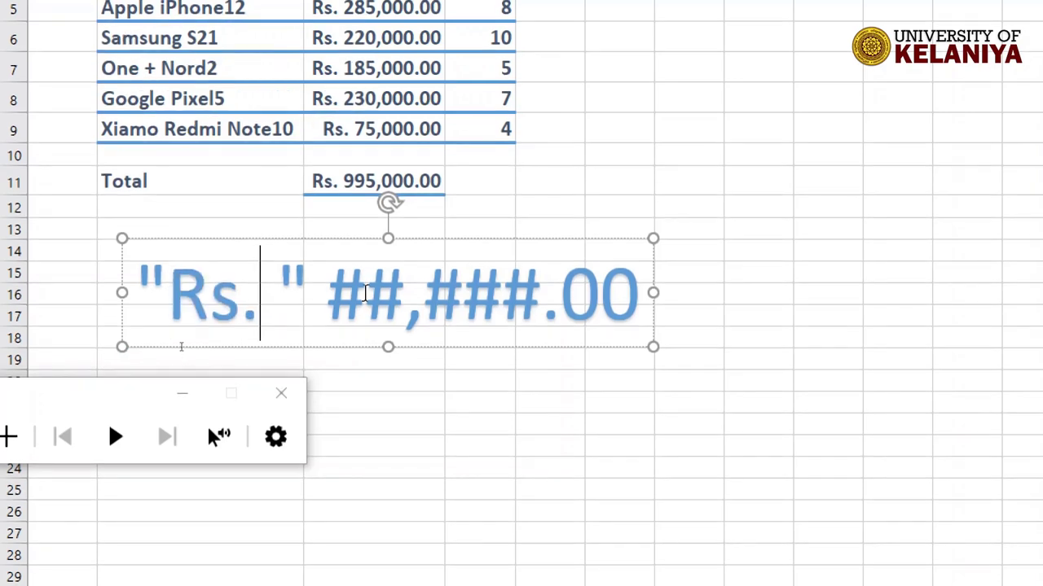
left_click_drag(327, 293, 639, 295)
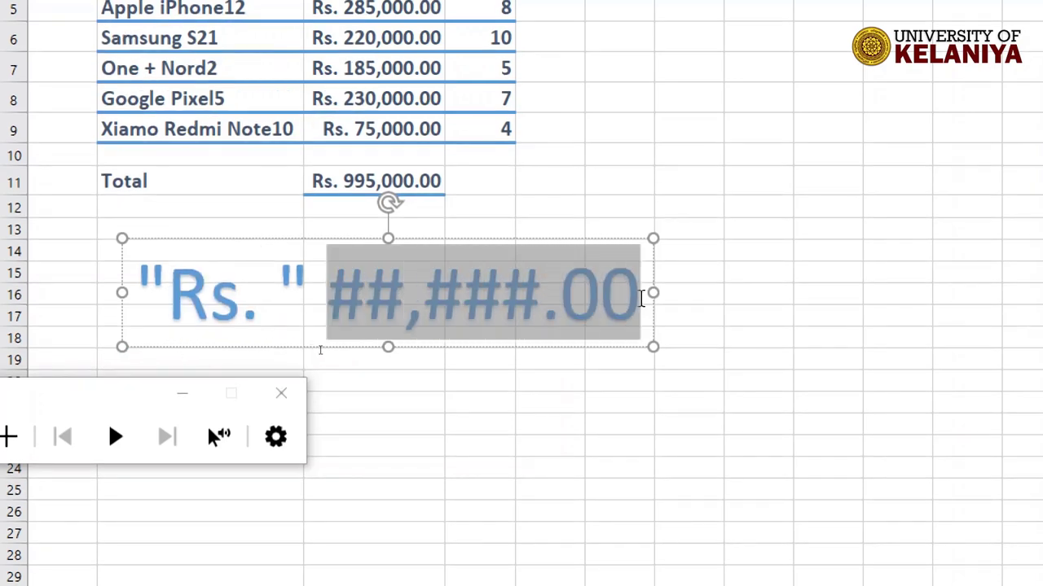
left_click(369, 297)
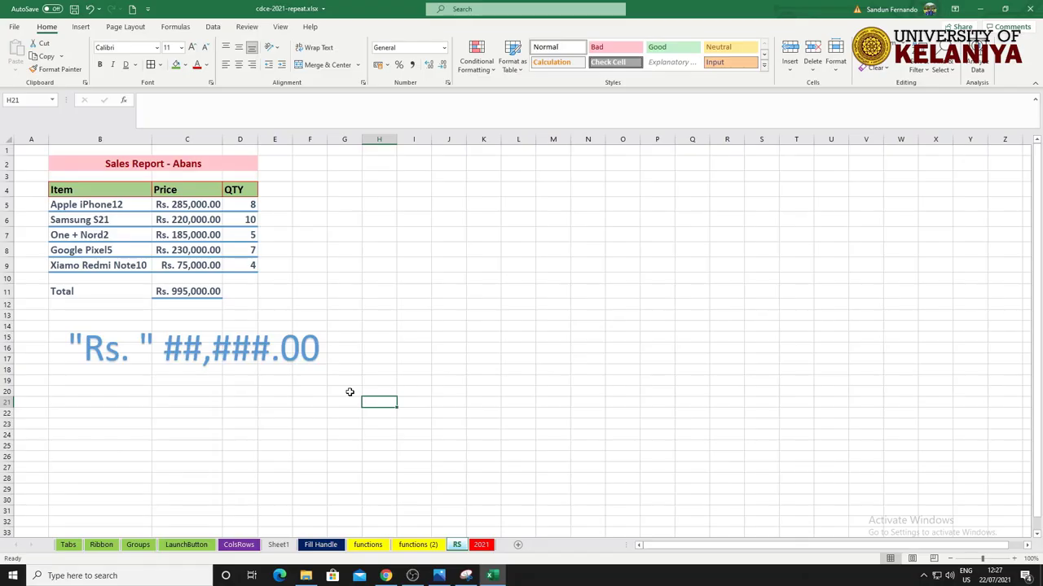
Add a new 'G' header in the empty cell right of QTY
left_click(371, 399)
left_click(244, 292)
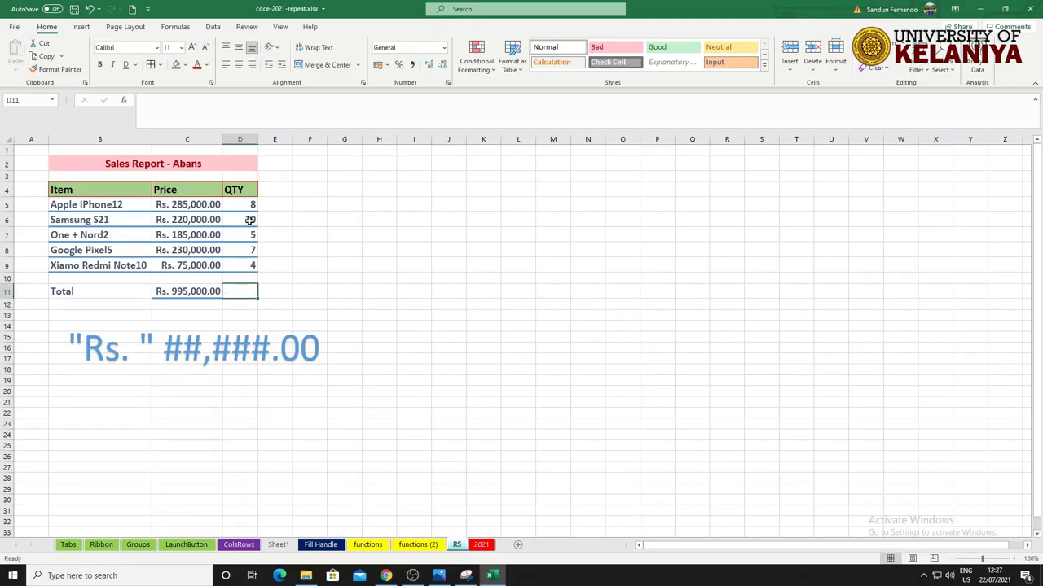
left_click(278, 191)
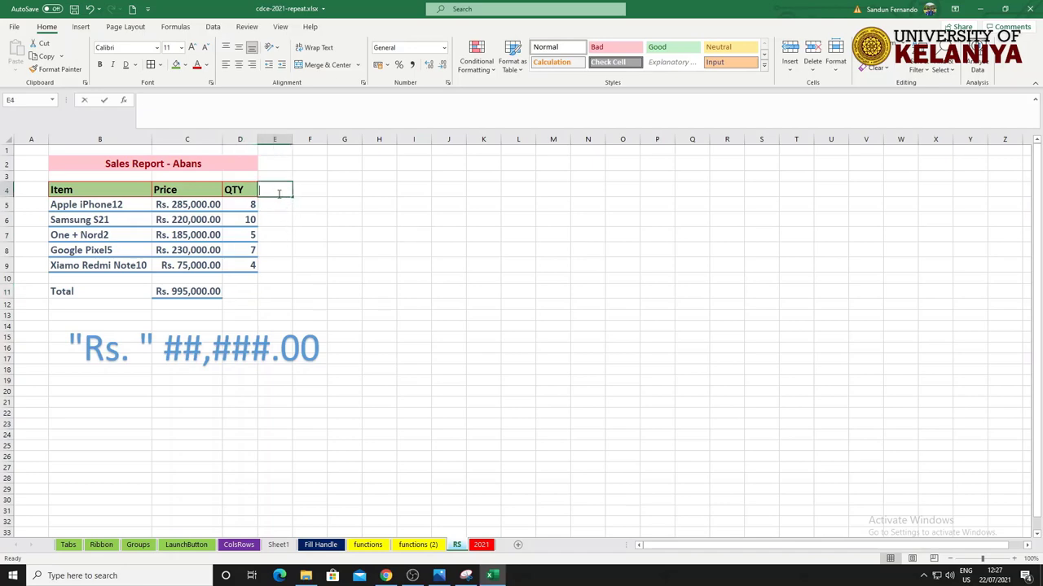
type("GTotal")
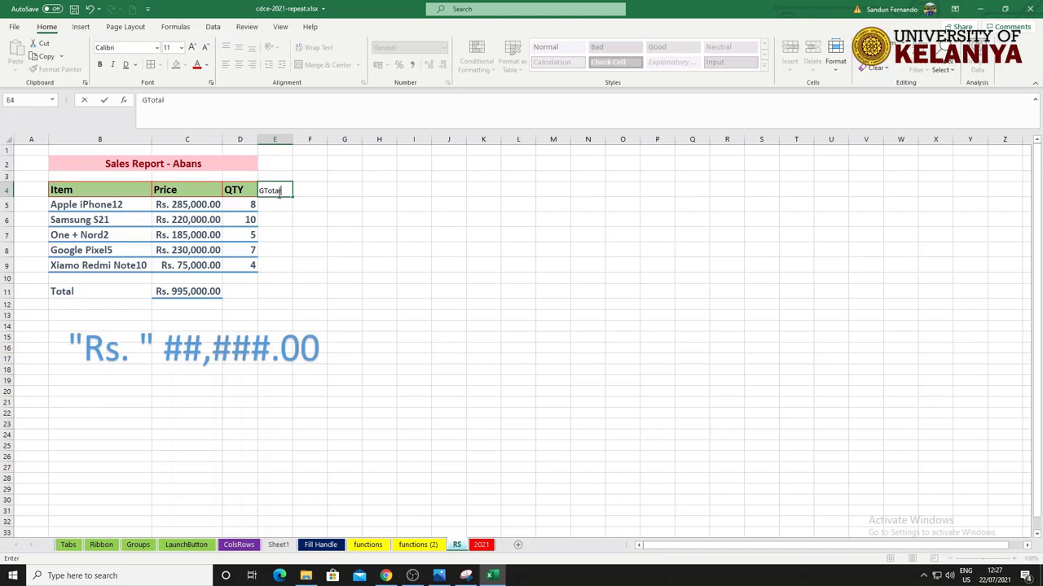
key("Return")
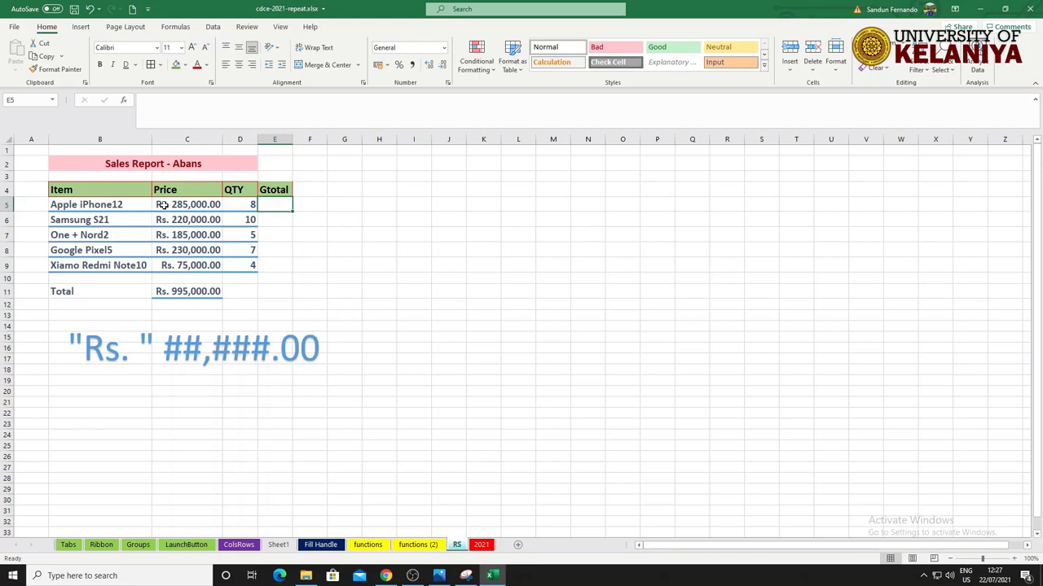
Clear the old Total row and rename the new header beside QTY to 'Total'
left_click(243, 205)
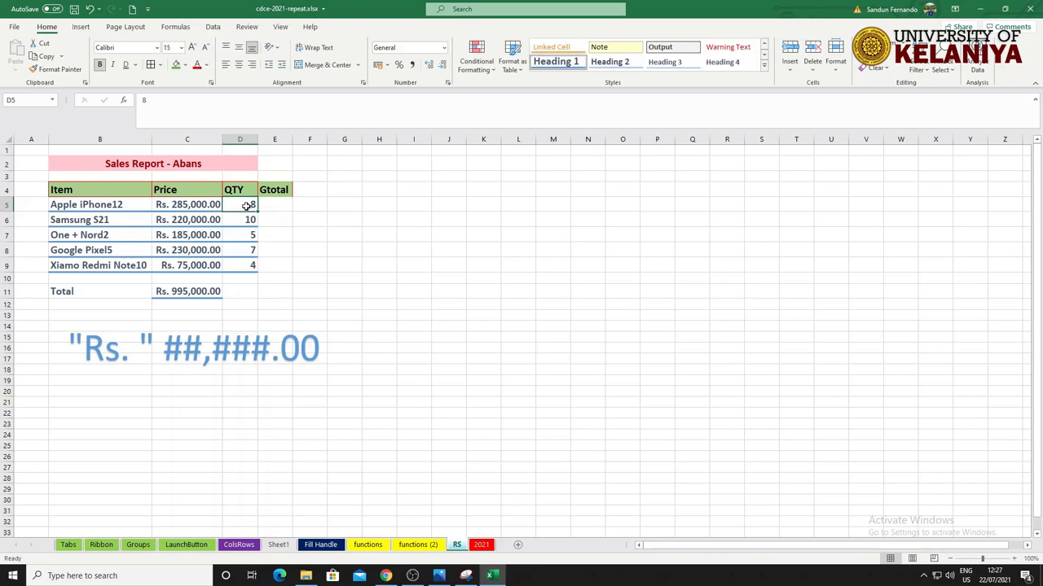
left_click(182, 207)
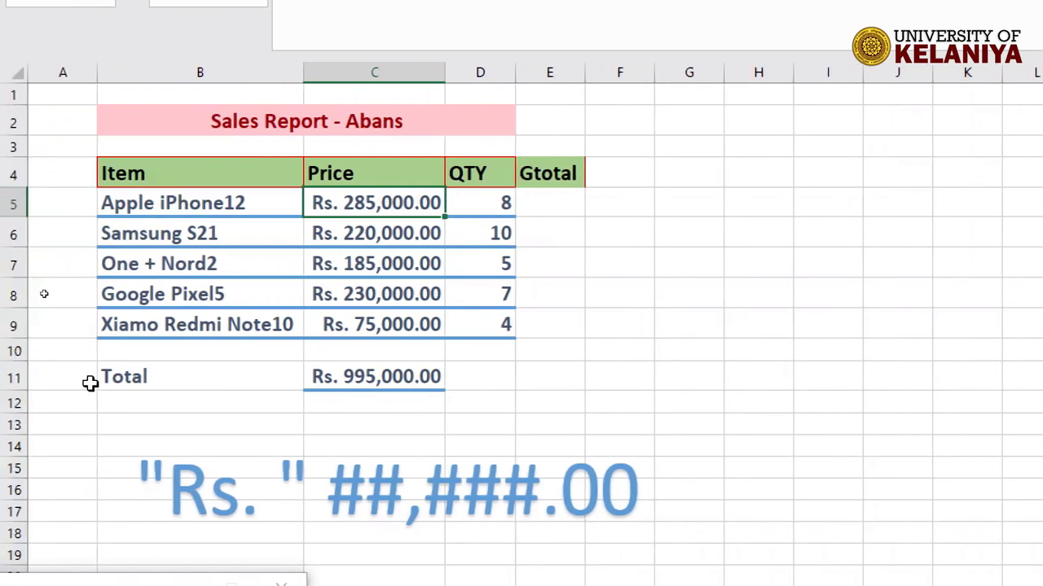
double_click(139, 375)
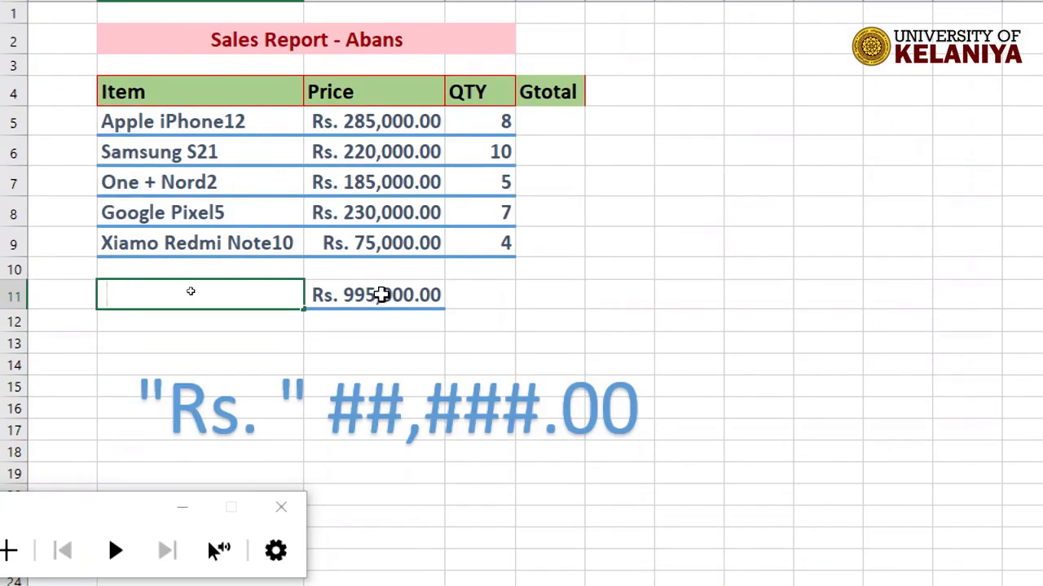
left_click(570, 314)
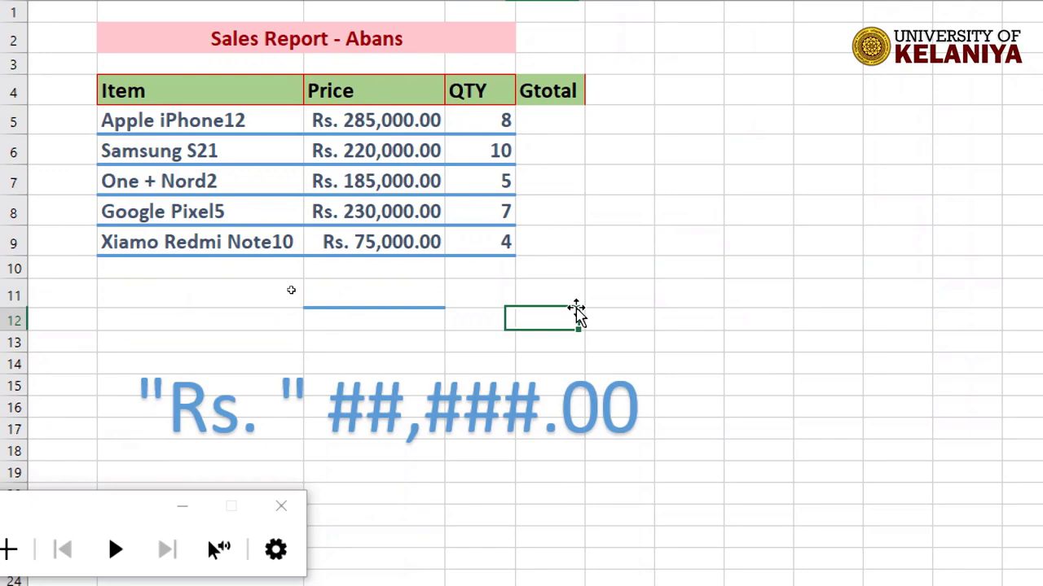
left_click(560, 91)
type("Total")
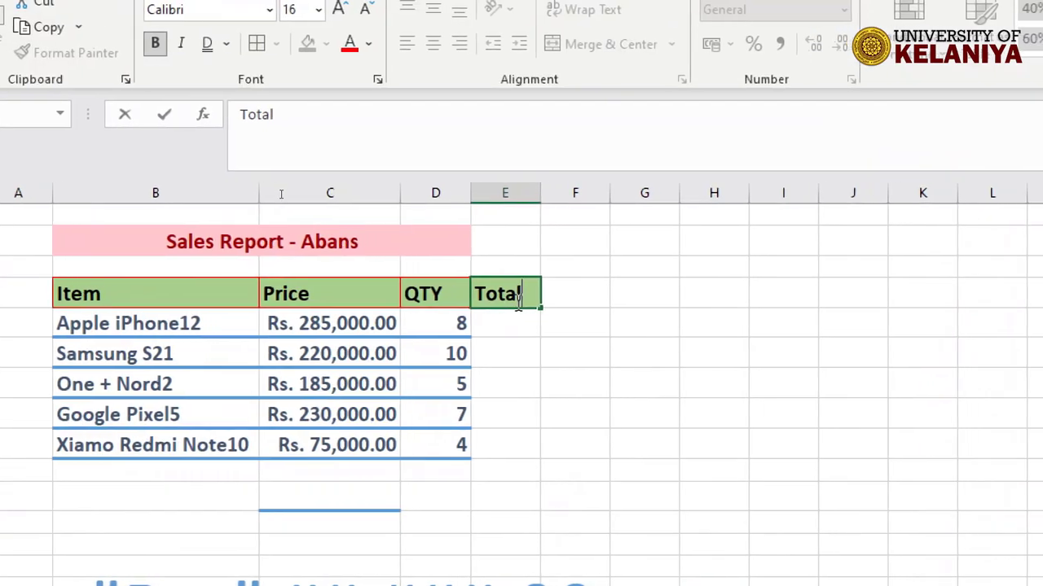
key("Return")
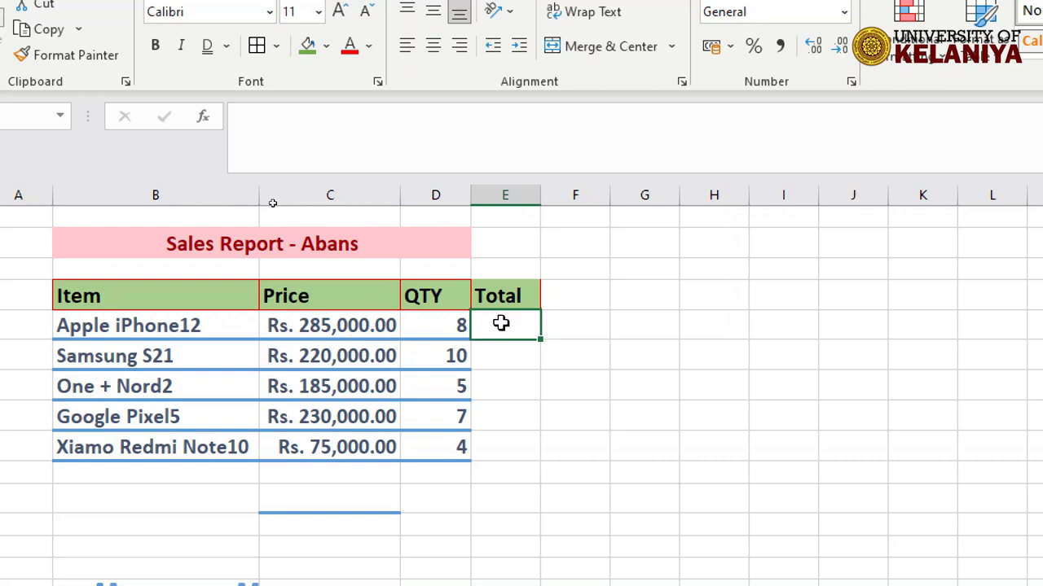
Enter =C5*D5 in E5 to total the Apple iPhone12 price times quantity
type("=")
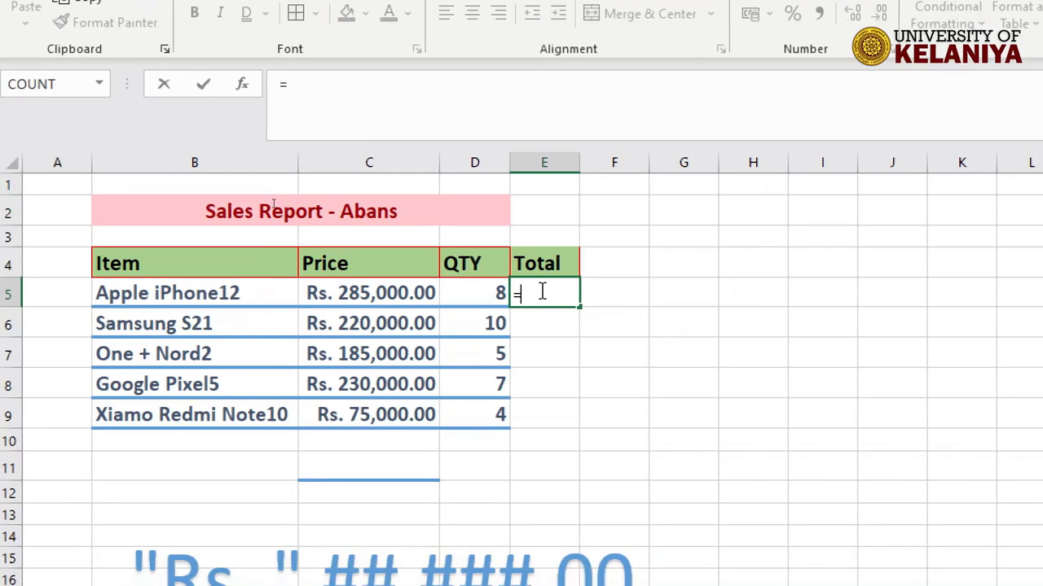
left_click(378, 299)
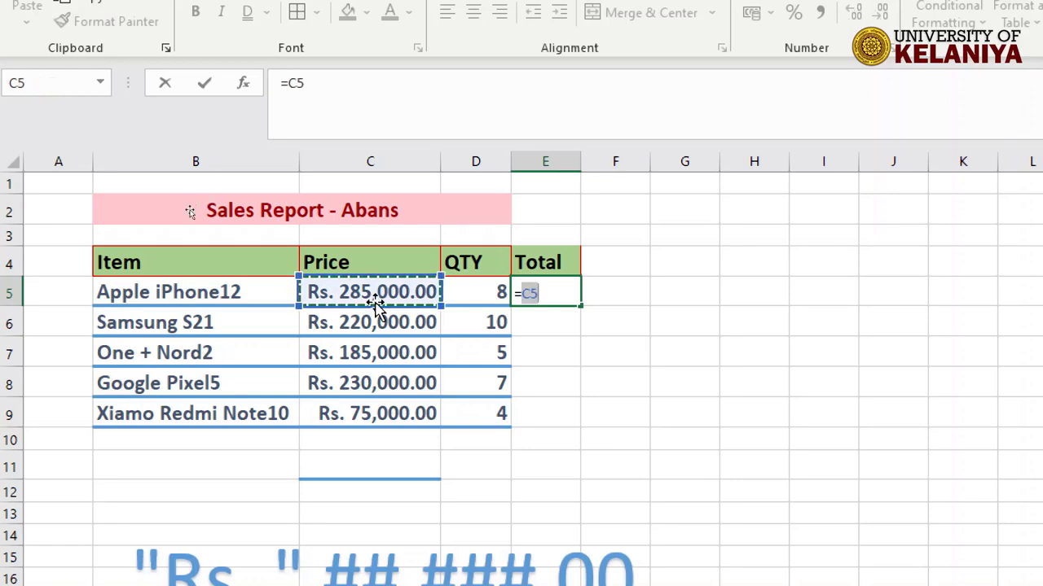
type("*")
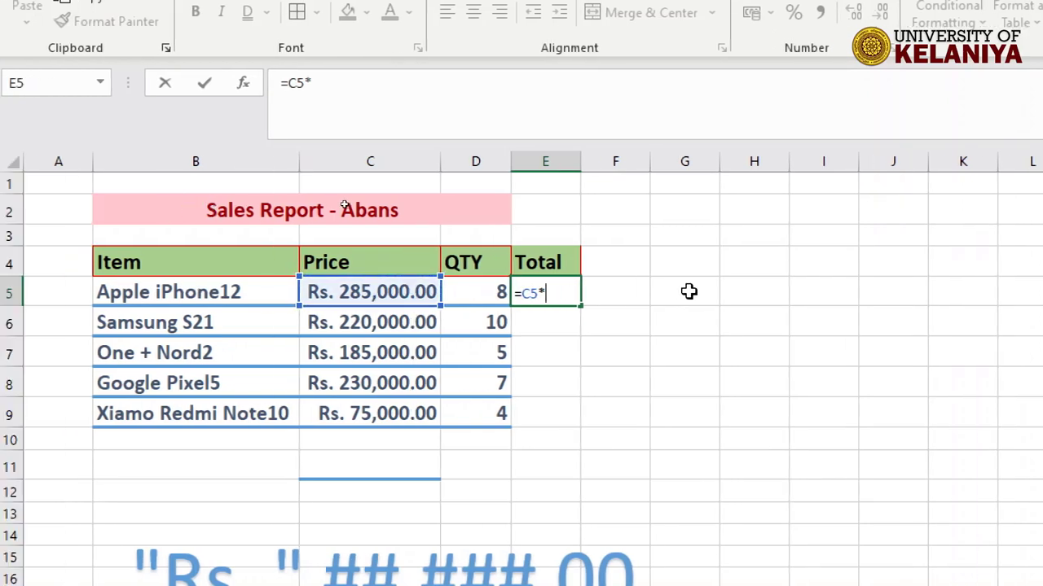
left_click(472, 294)
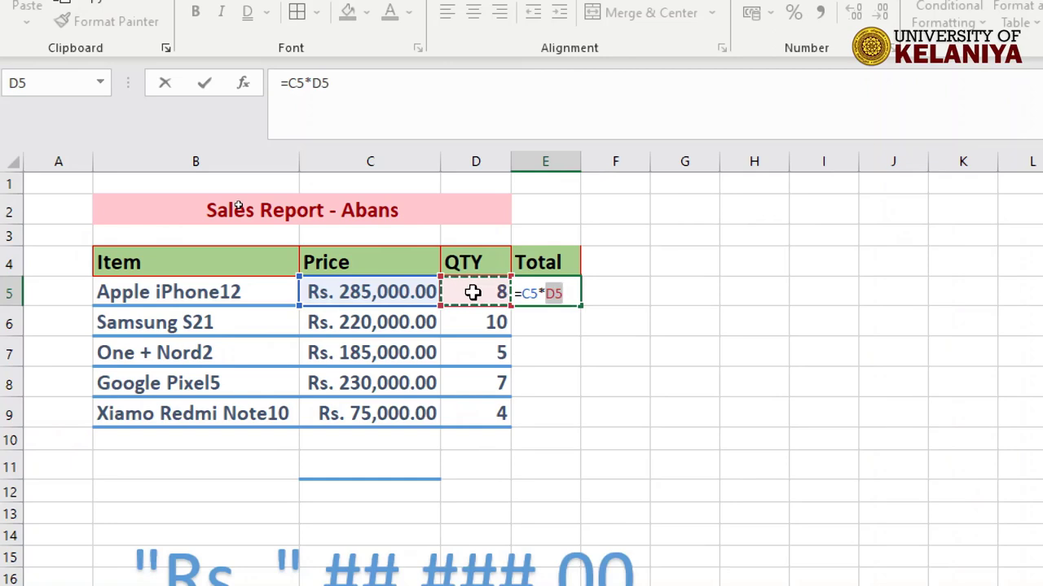
key("Return")
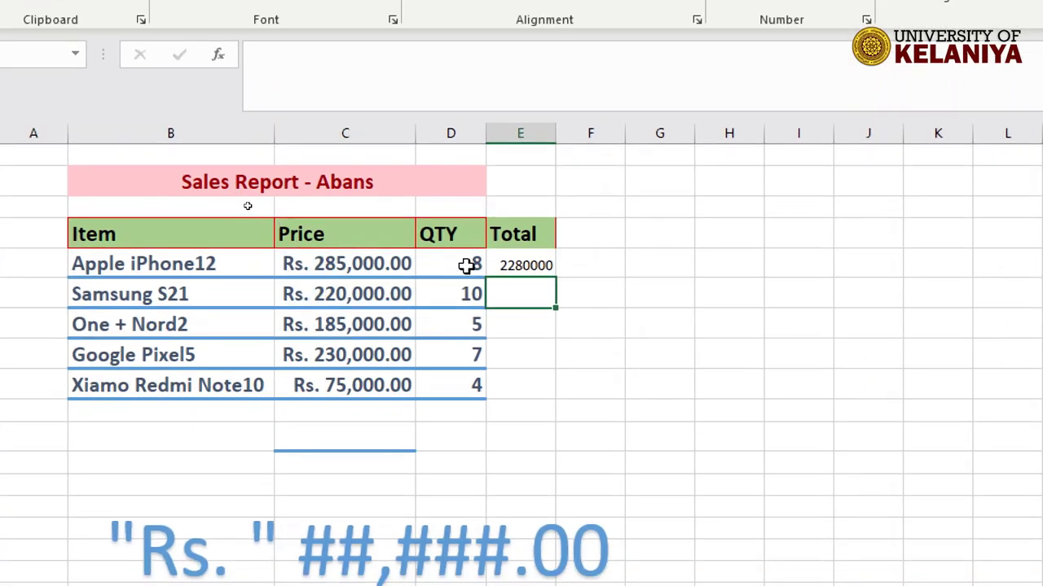
Copy D5's formatting onto E5:E9 and autofit column E to show 2280000
left_click(466, 265)
left_click(91, 93)
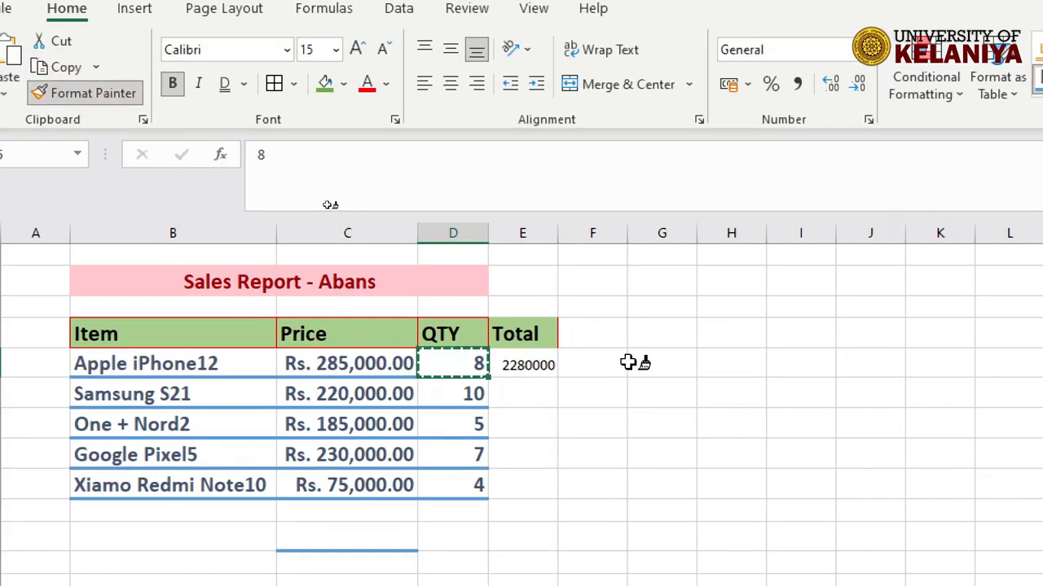
left_click_drag(530, 365, 523, 485)
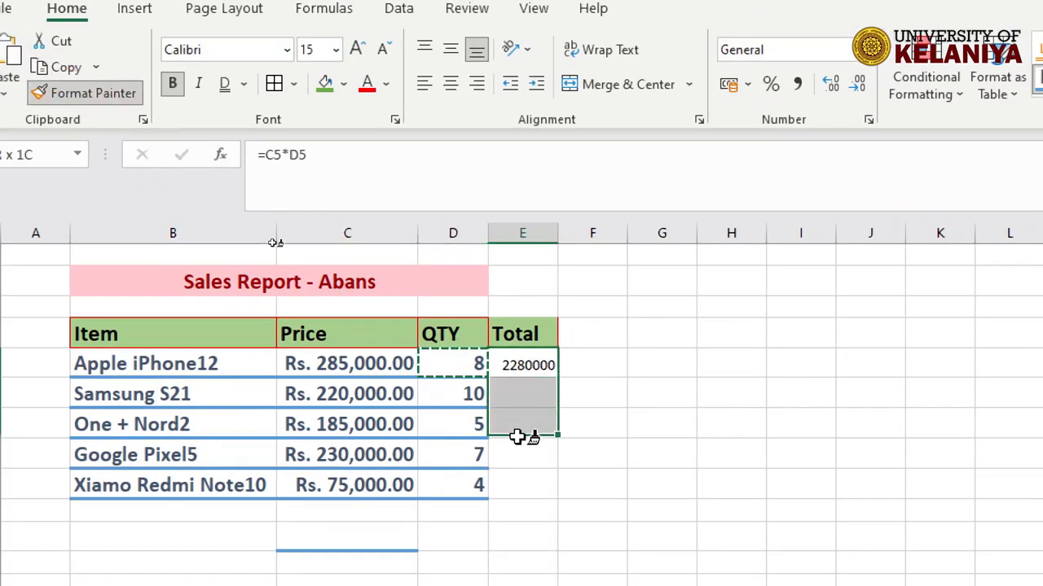
left_click(624, 396)
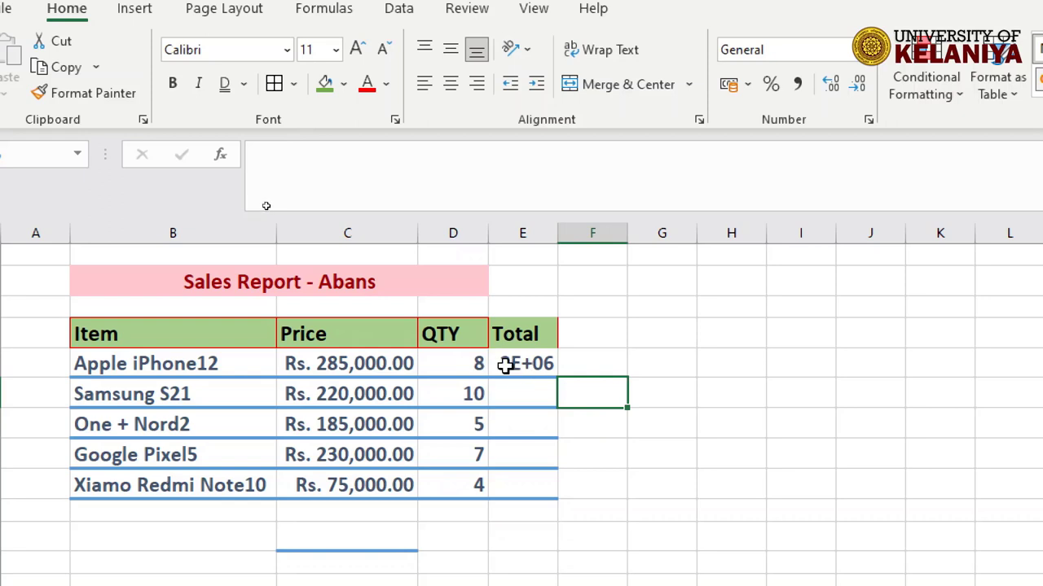
double_click(557, 233)
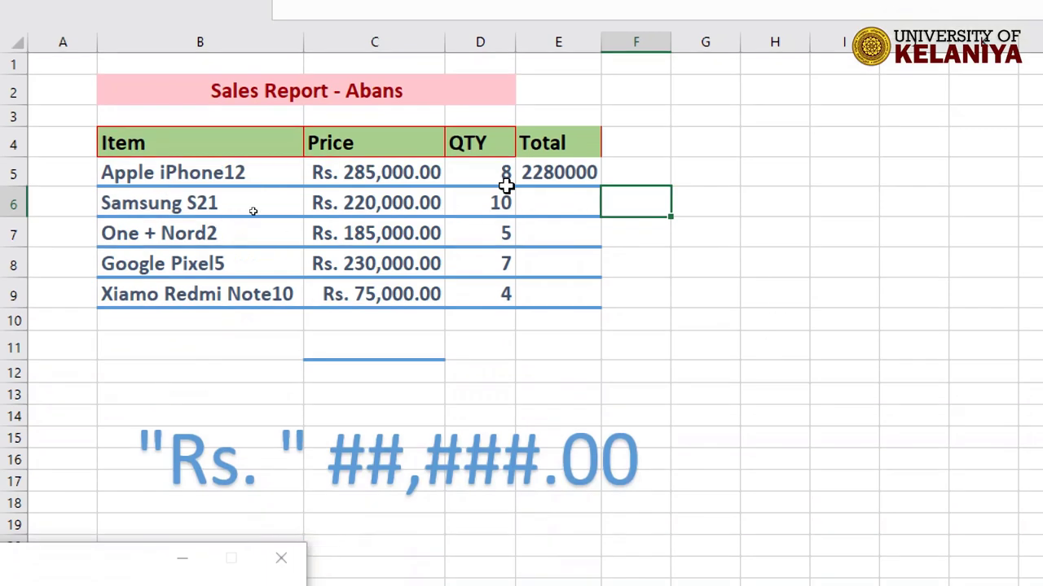
left_click(562, 173)
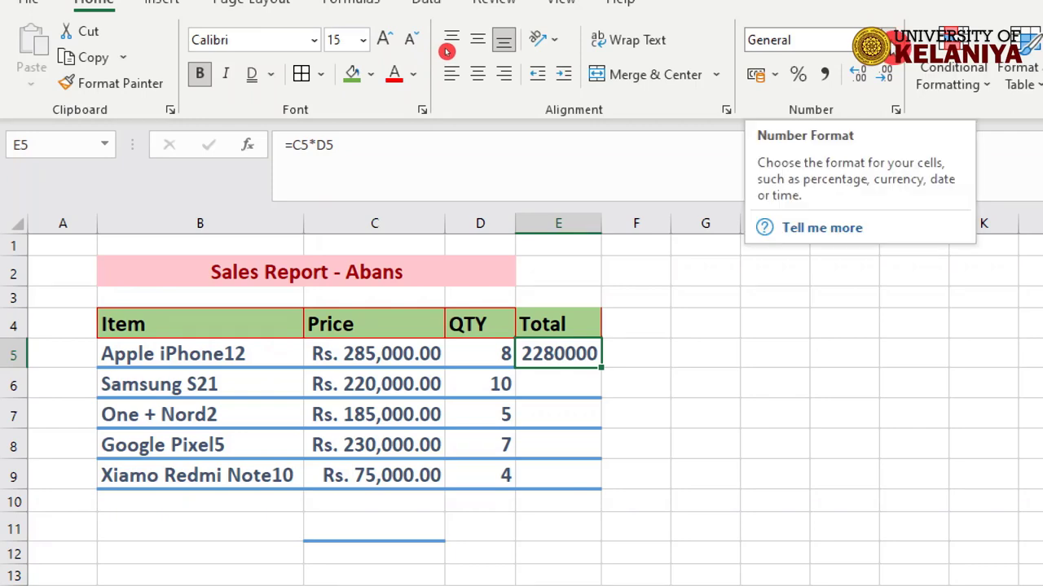
Apply the custom "Rs. "#,###.00 format to E5:E9 so E5 reads Rs. 2,280,000.00
left_click(889, 40)
left_click(525, 391)
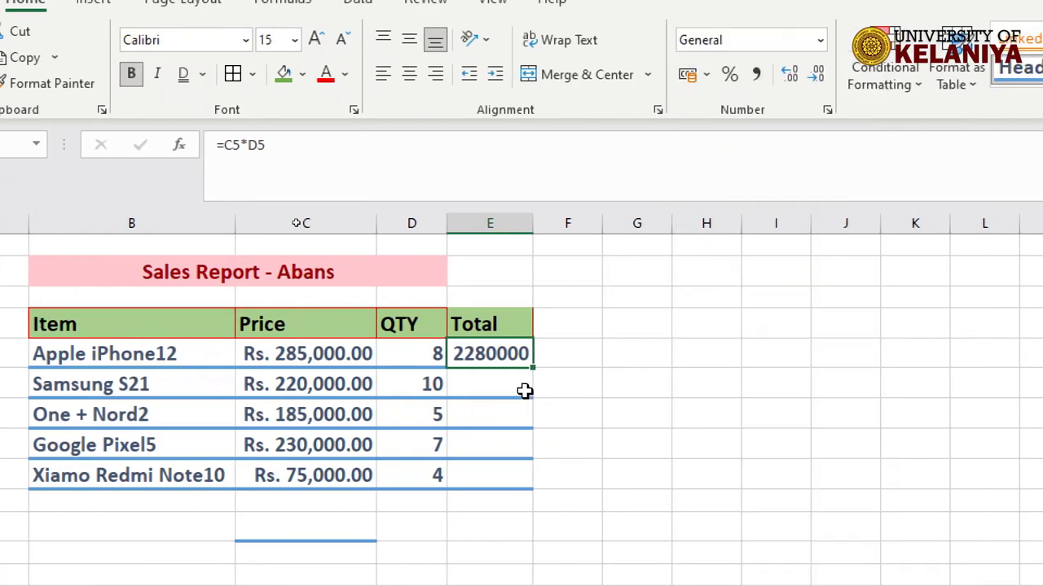
left_click_drag(505, 352, 495, 476)
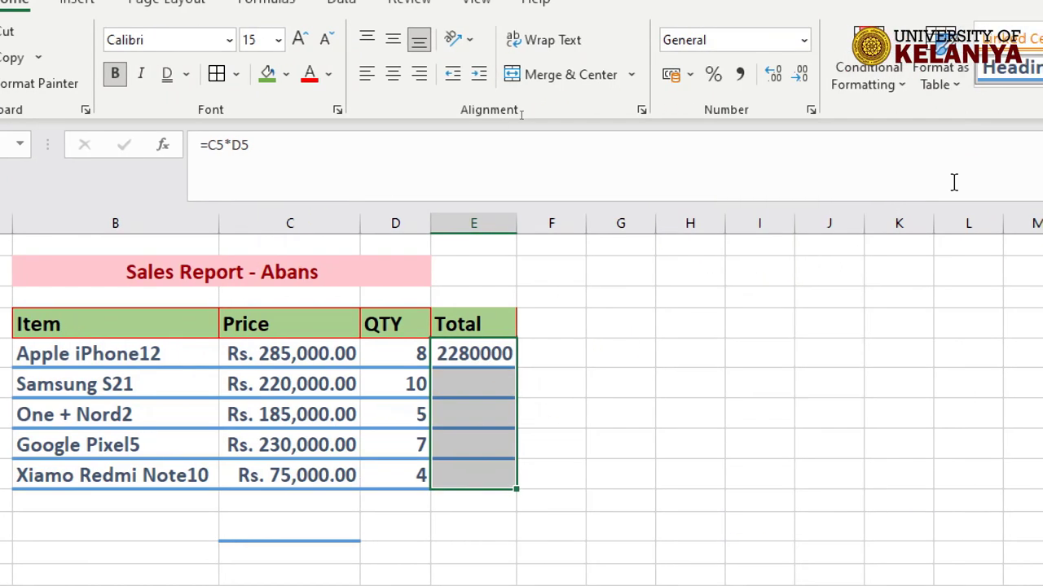
left_click(775, 40)
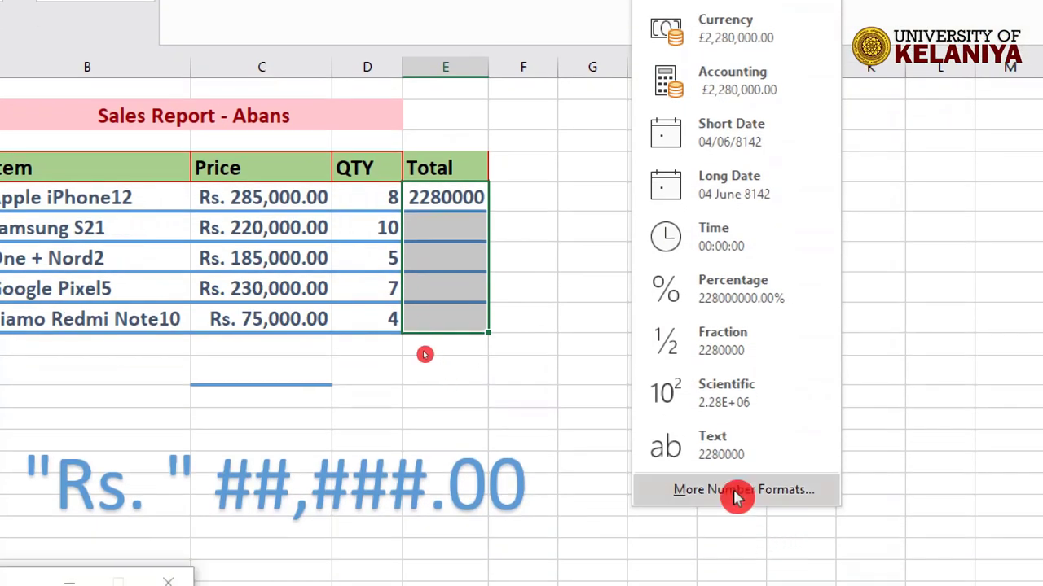
left_click(743, 578)
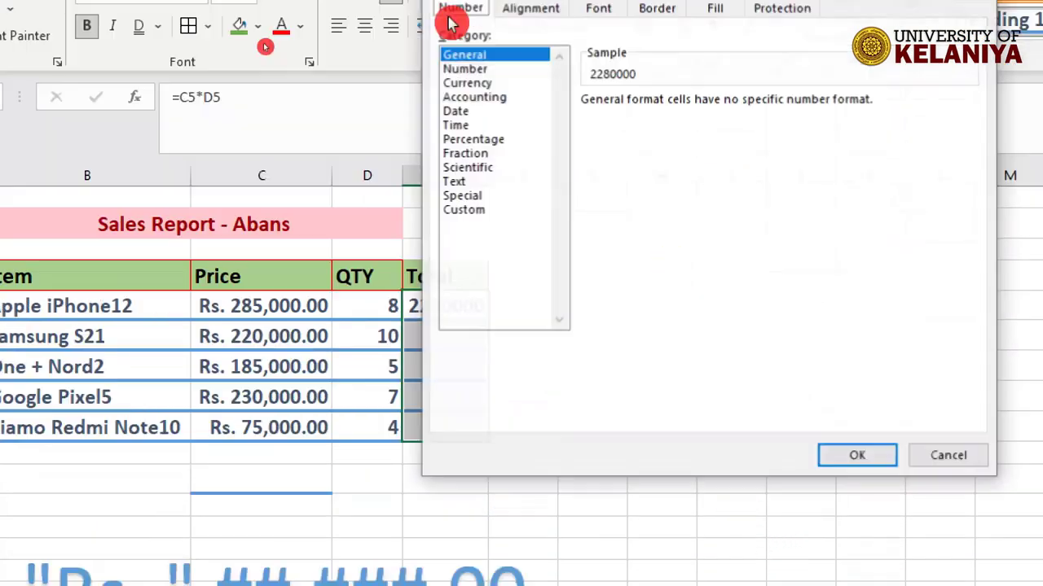
left_click(465, 282)
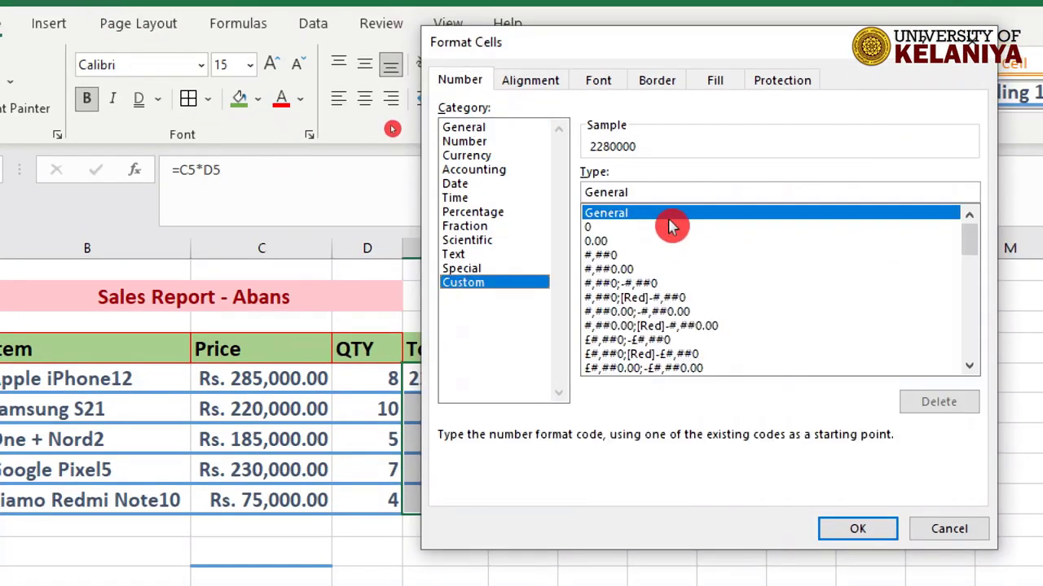
key("Down")
key("Down")
key("Down")
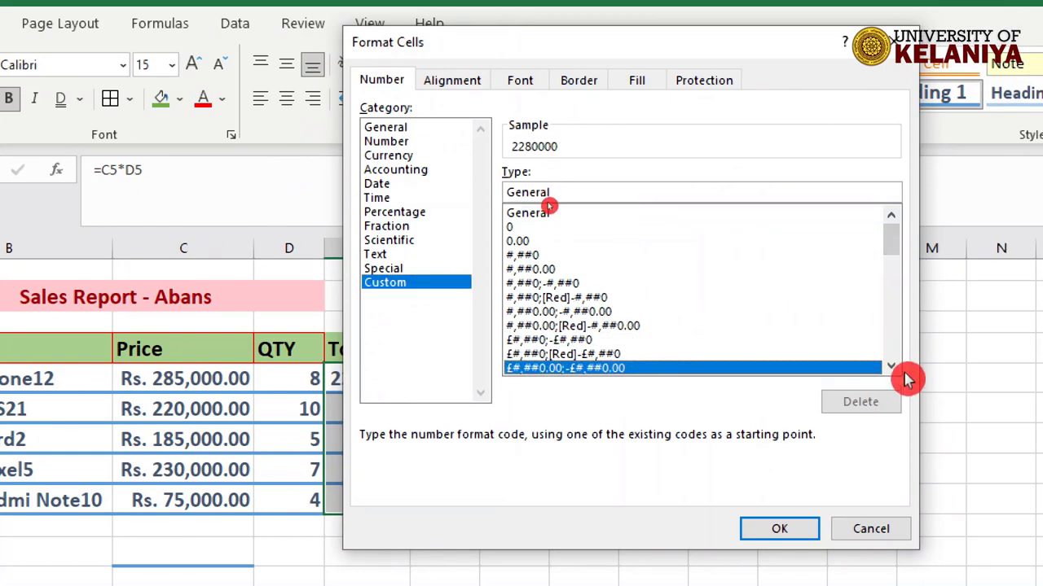
left_click_drag(892, 235, 893, 346)
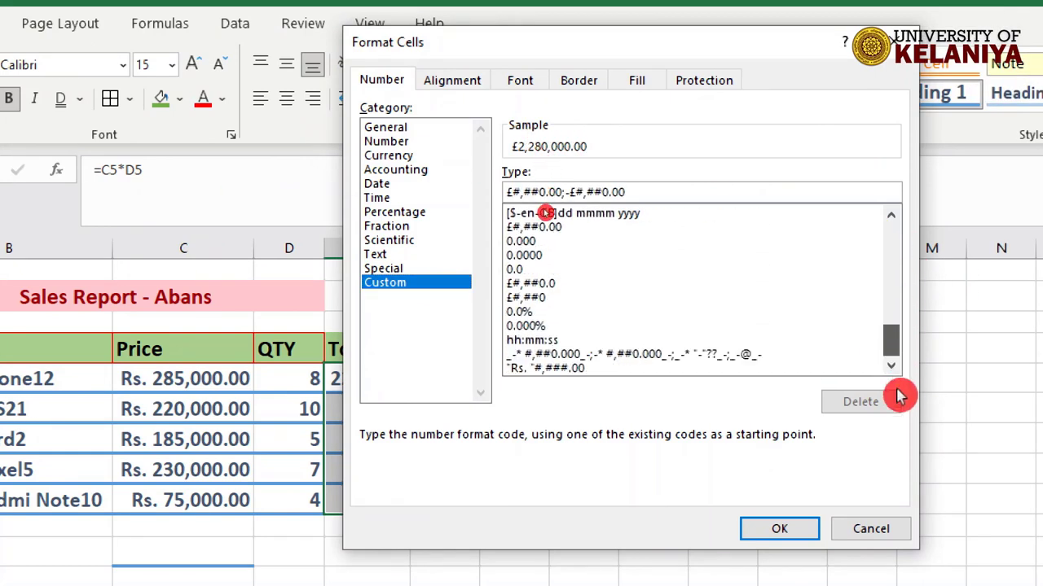
left_click(543, 369)
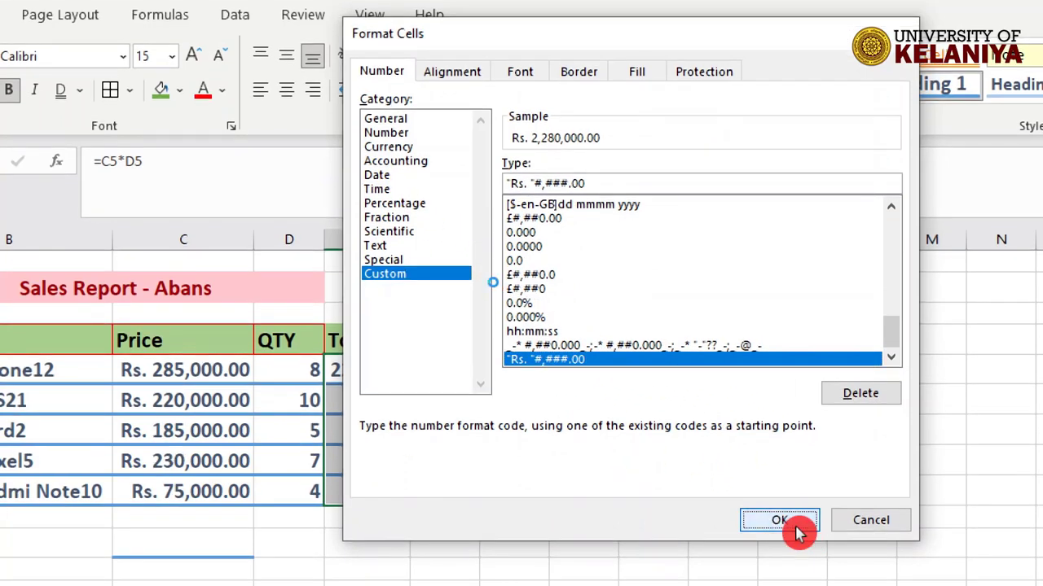
left_click(796, 533)
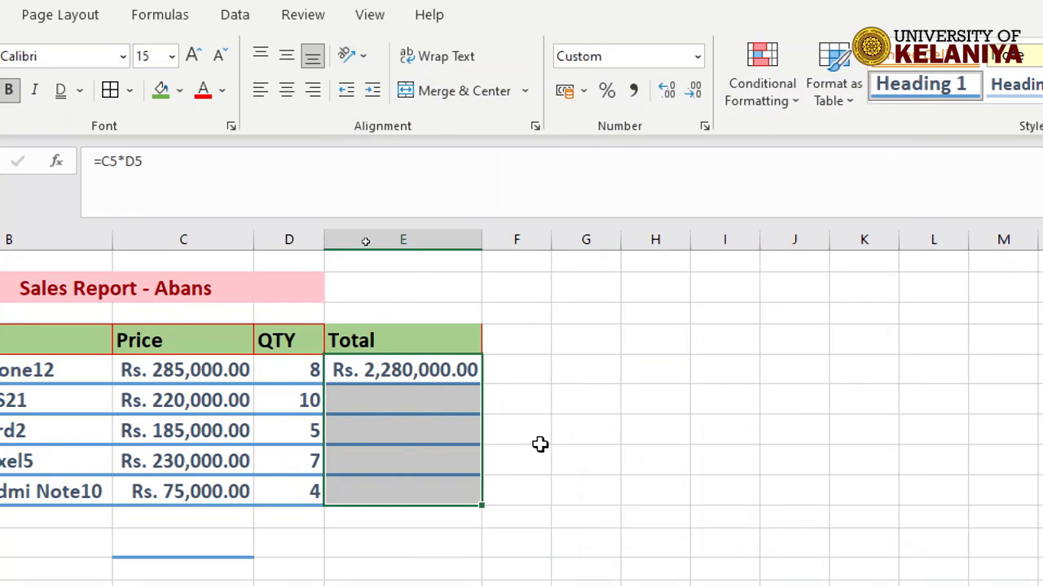
Enter =C6*D6 in E6 and fill it down to E9 for the remaining item totals
left_click(434, 370)
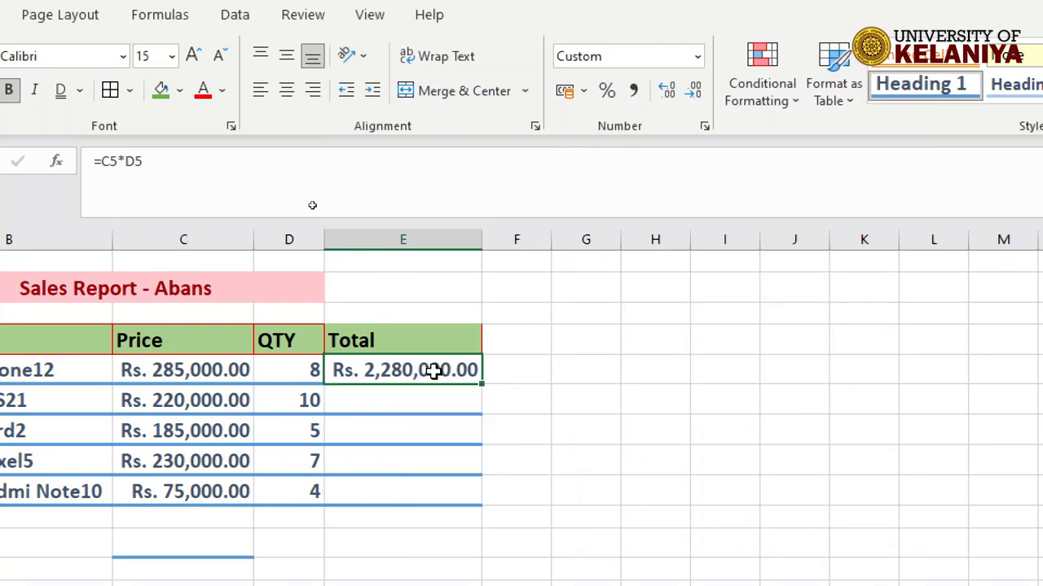
left_click(515, 484)
left_click(407, 379)
left_click(380, 409)
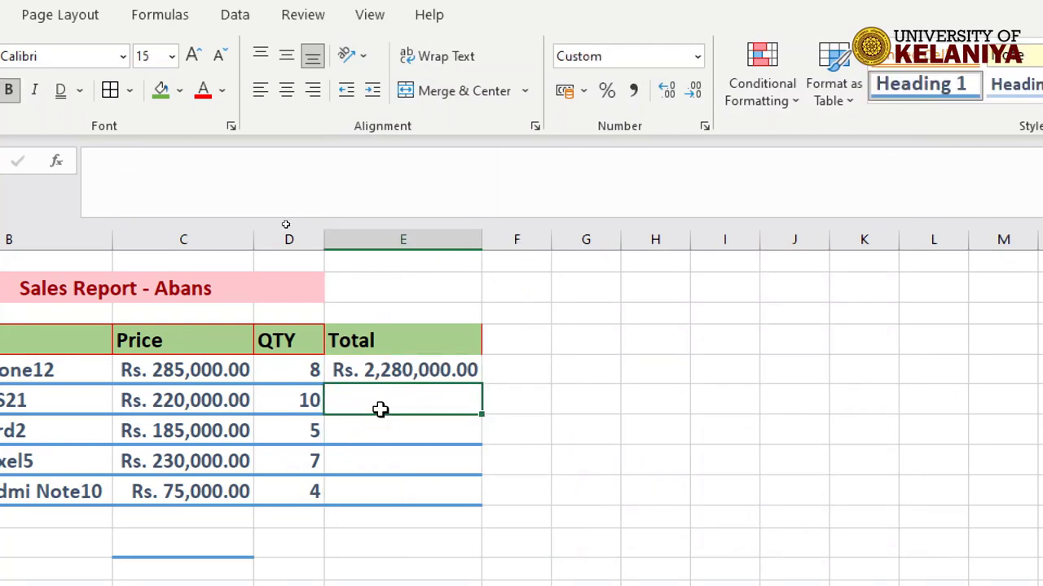
type("=")
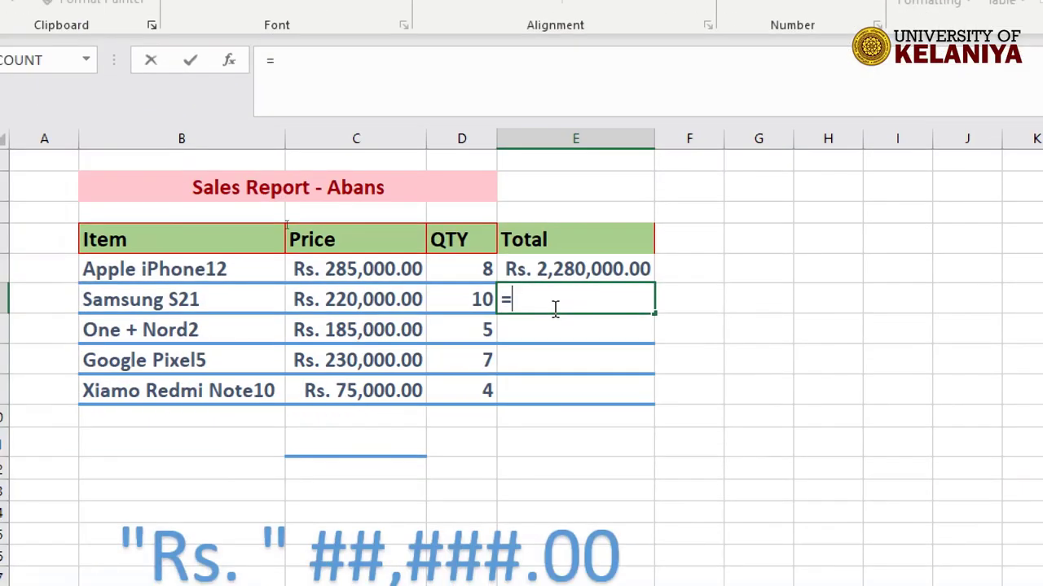
left_click(218, 399)
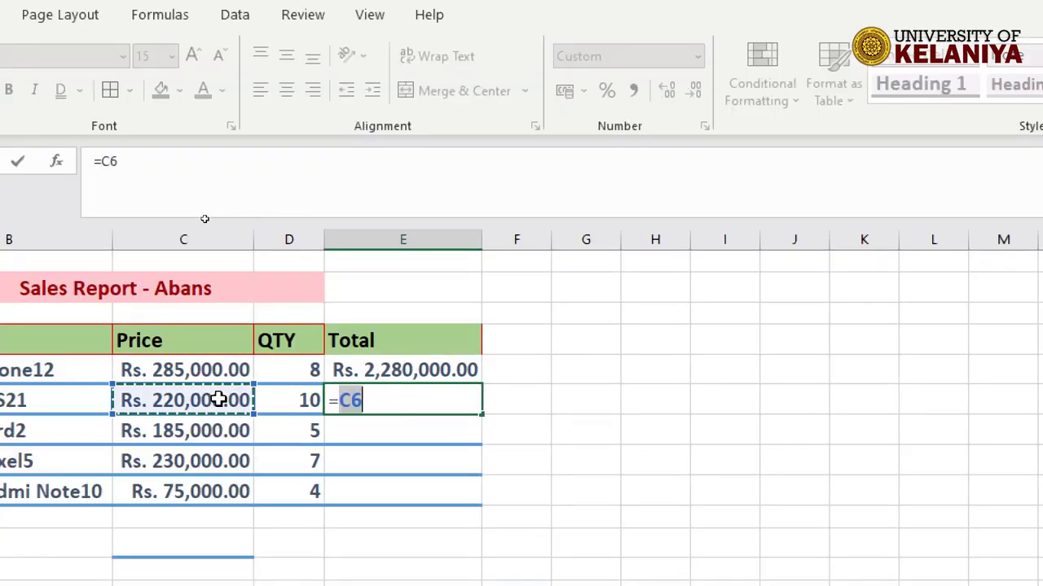
type("*")
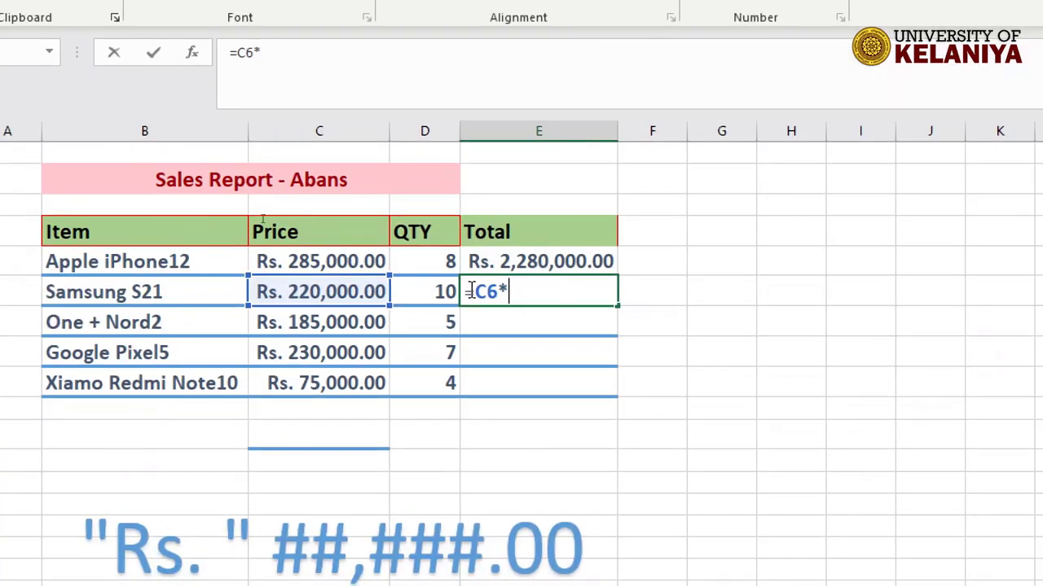
left_click(422, 290)
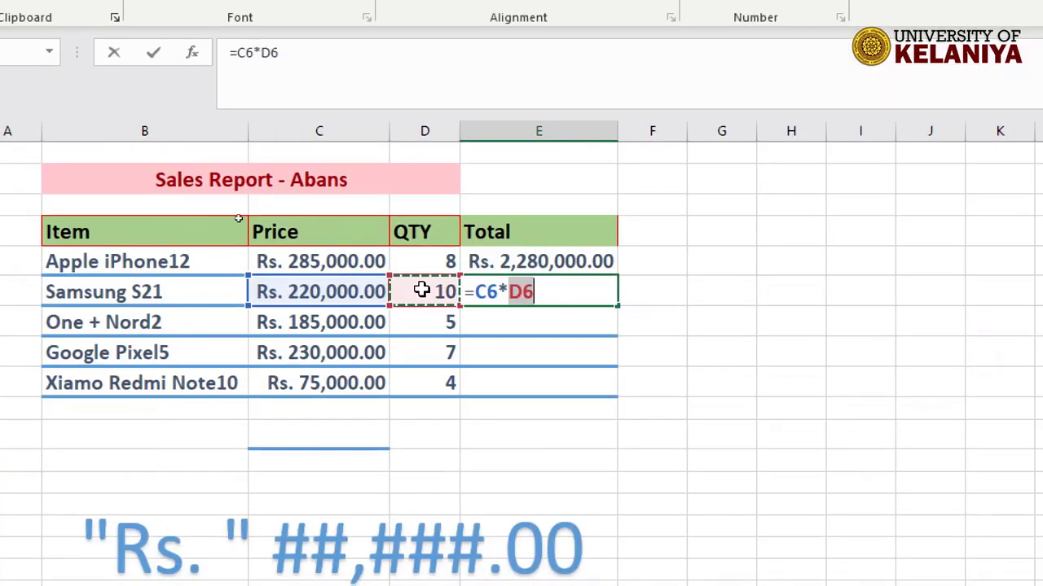
key("Return")
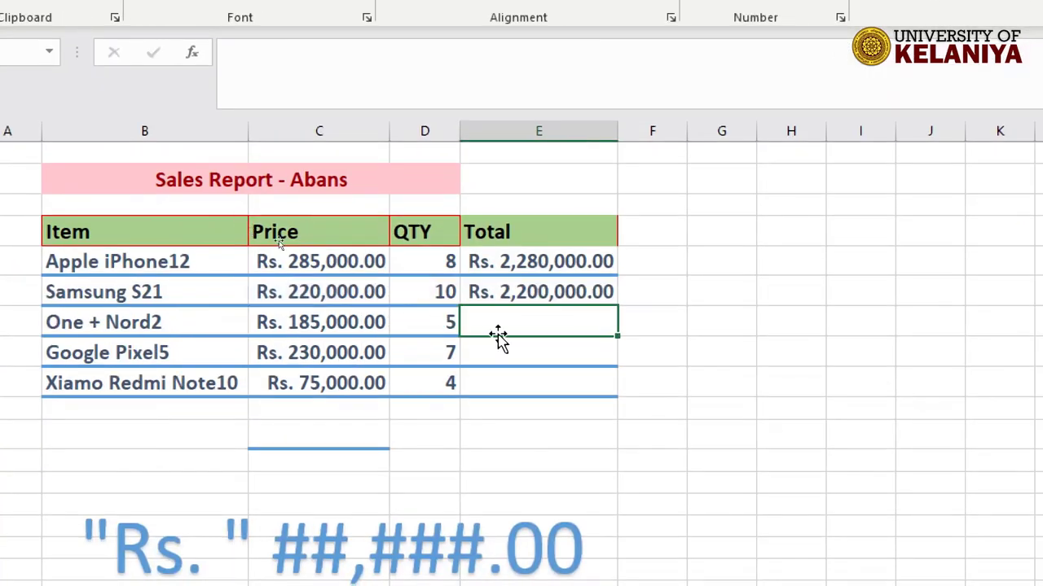
left_click(565, 285)
left_click_drag(621, 306, 615, 391)
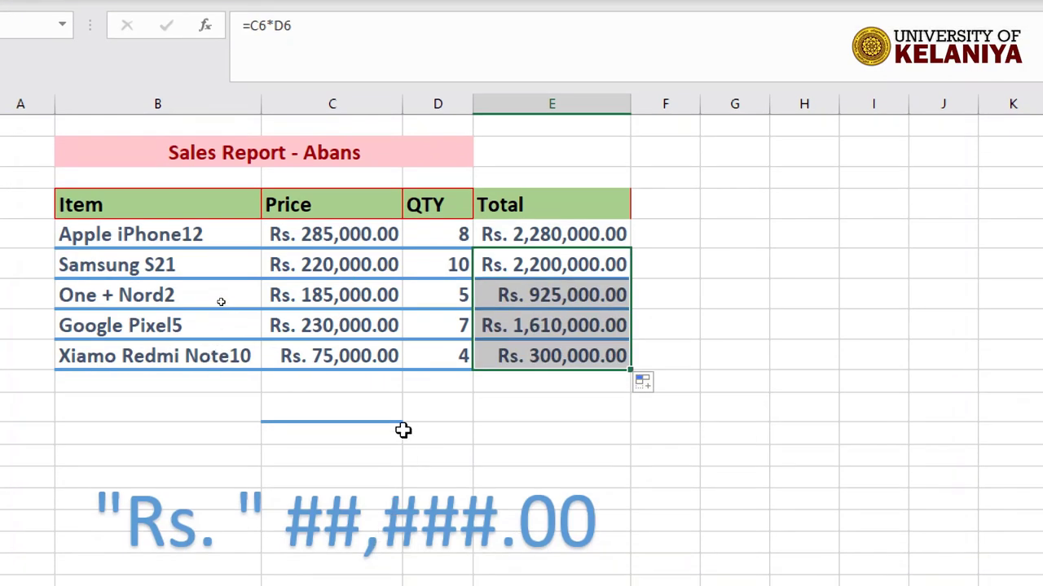
left_click(365, 408)
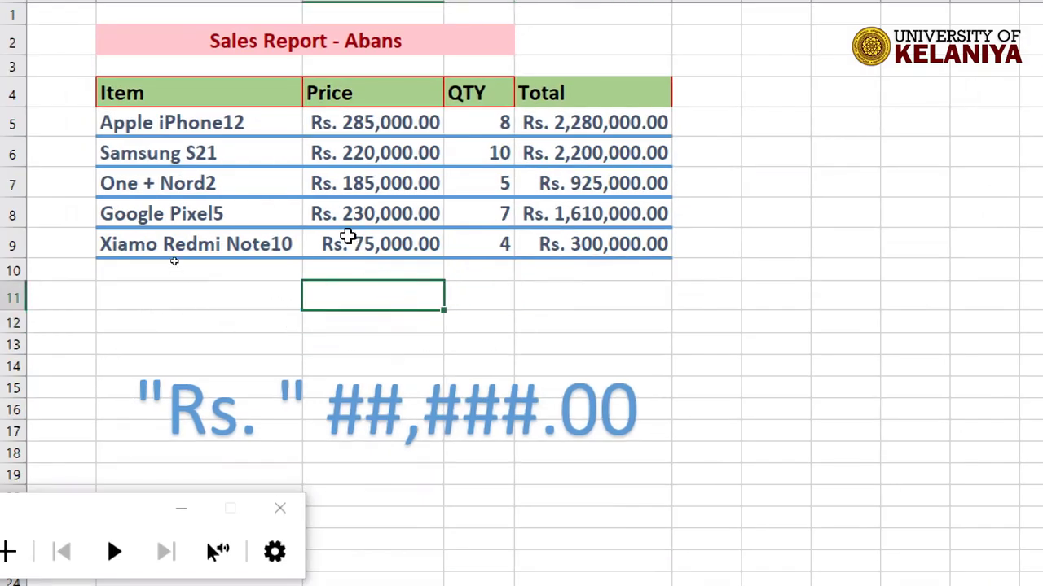
Remove the stray blue border under the Price column using a blank cell's formatting
left_click(361, 329)
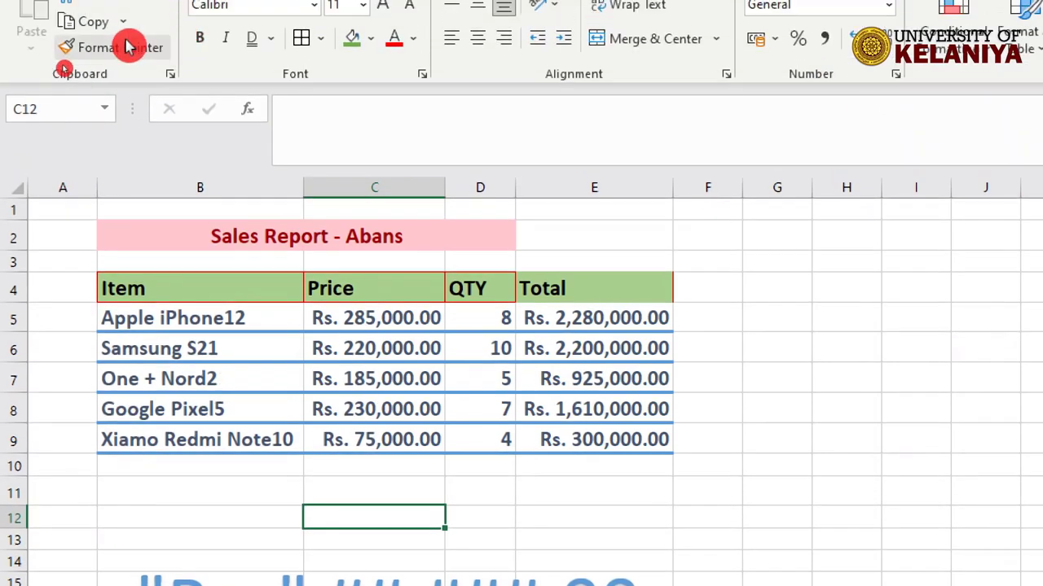
left_click(131, 47)
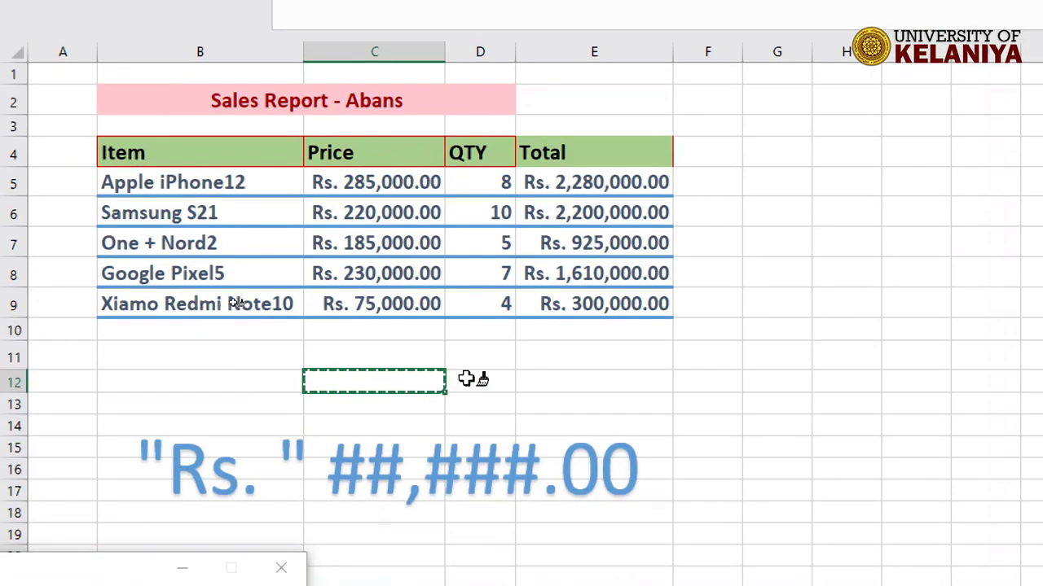
left_click(466, 378)
left_click(574, 380)
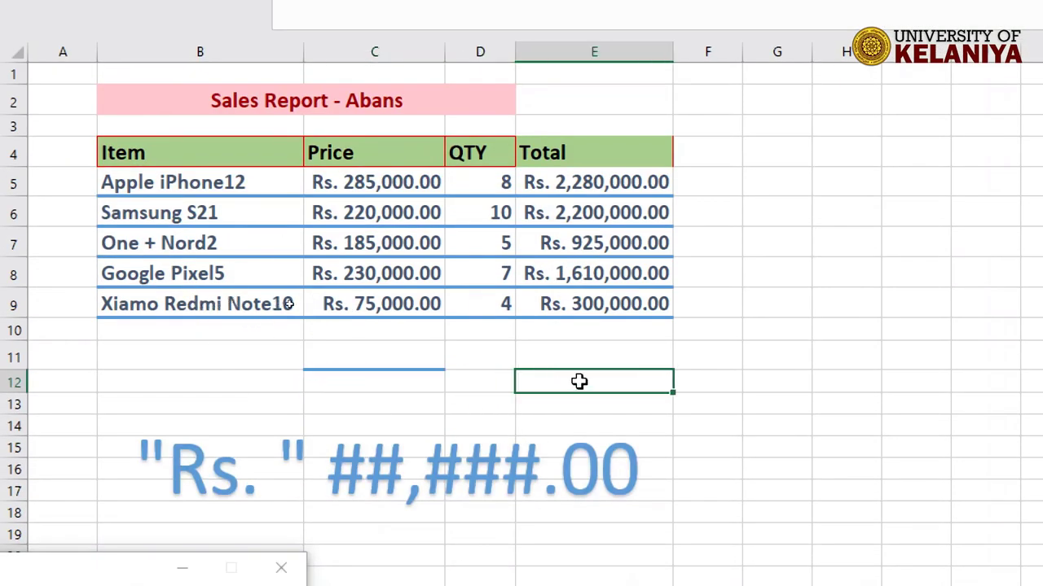
left_click(483, 381)
left_click(128, 23)
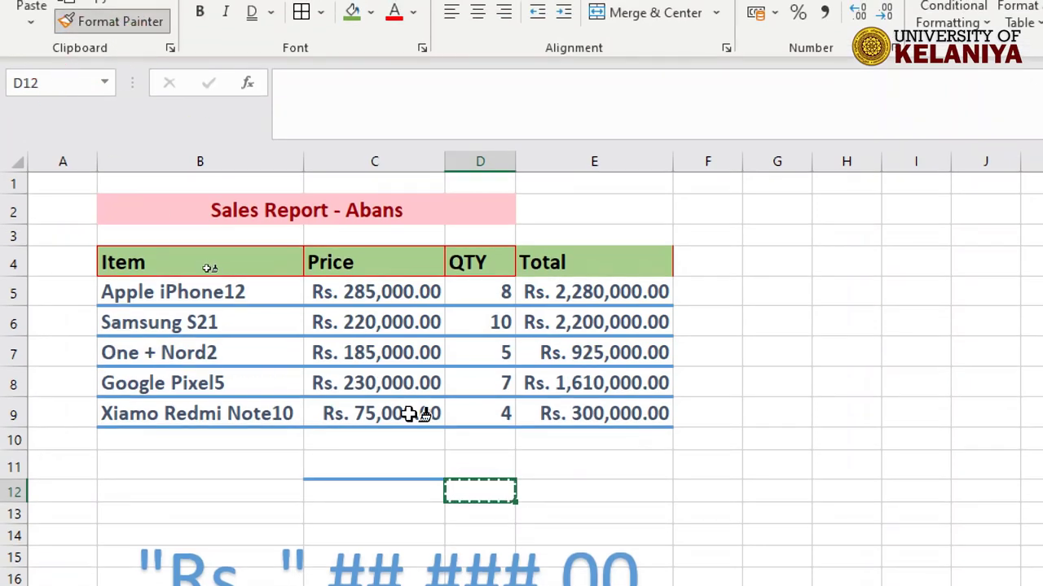
left_click(395, 454)
left_click(401, 491)
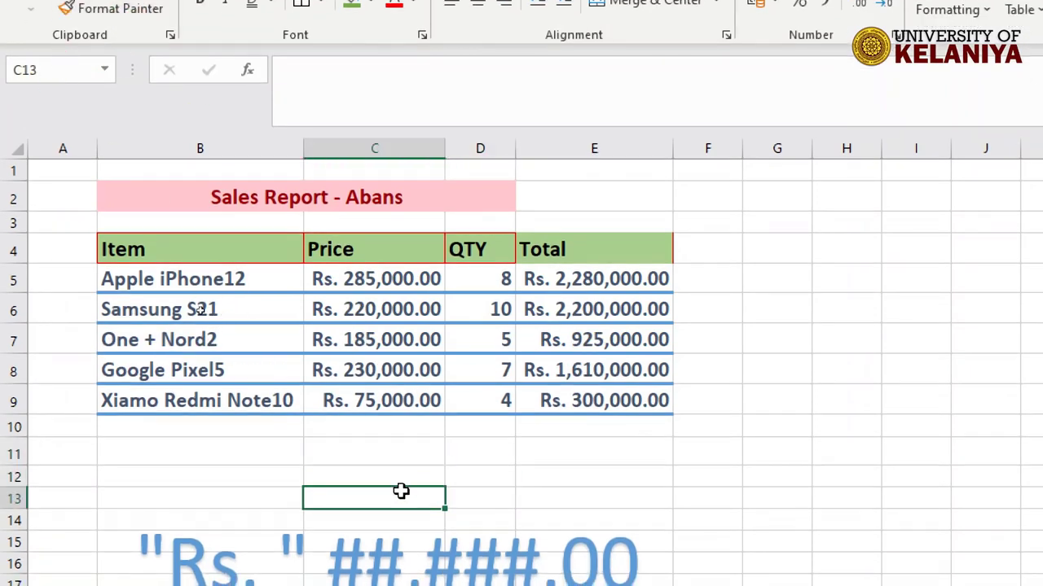
Label cell C11 'Grand Total'
left_click(566, 459)
left_click(469, 454)
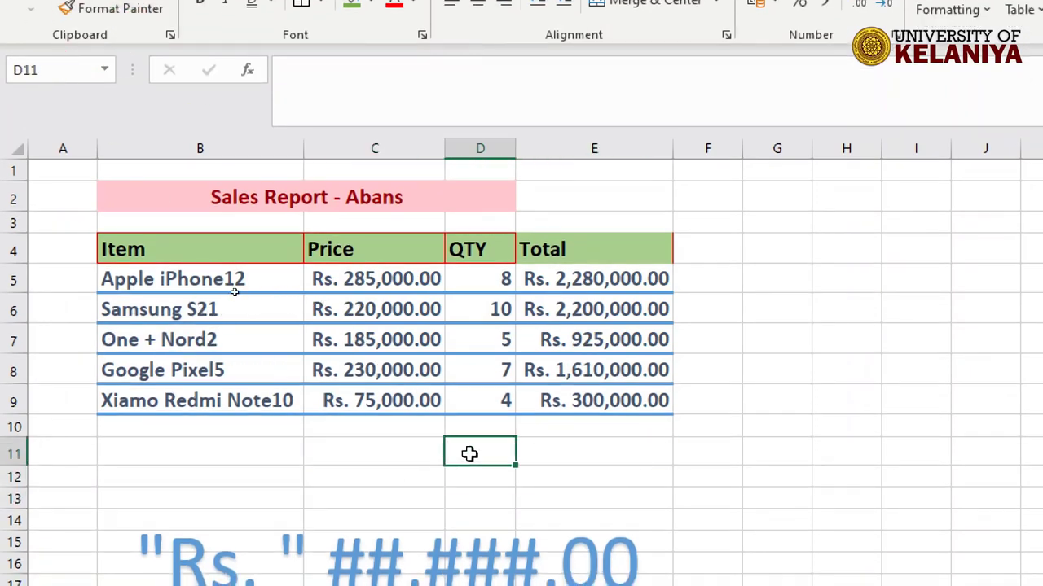
type("Gr")
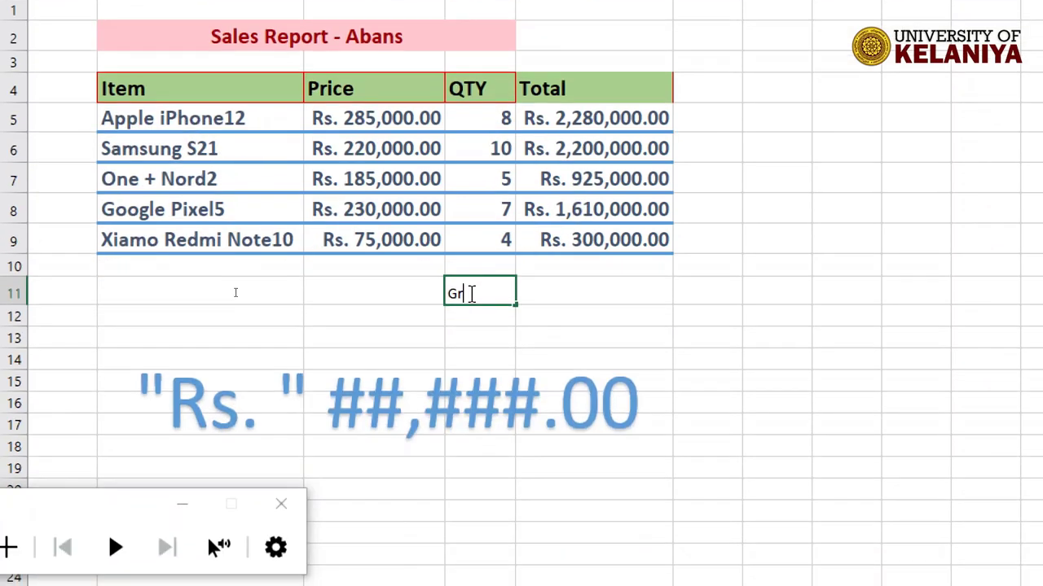
key("Left")
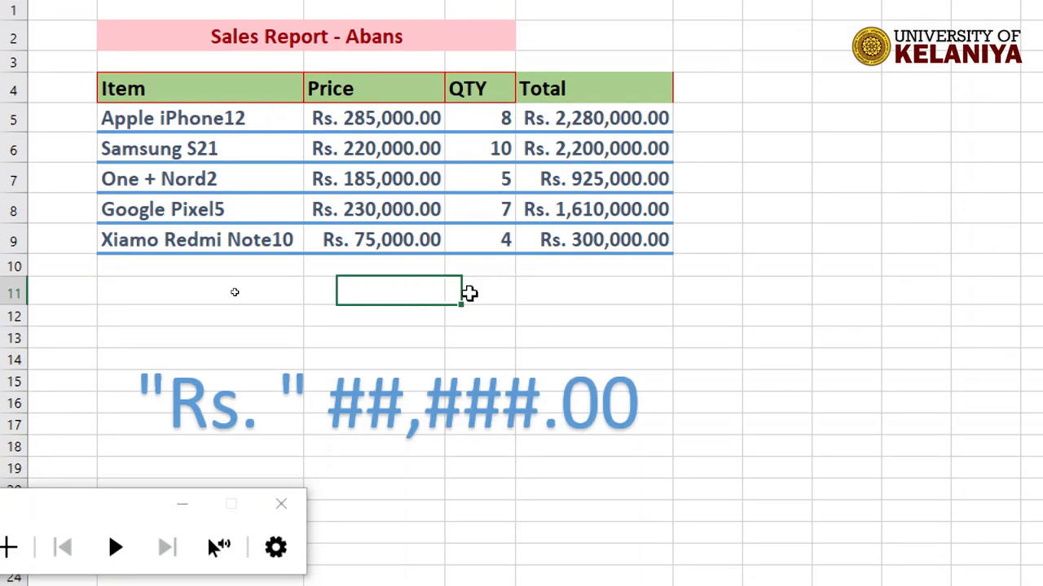
type("Grand Total")
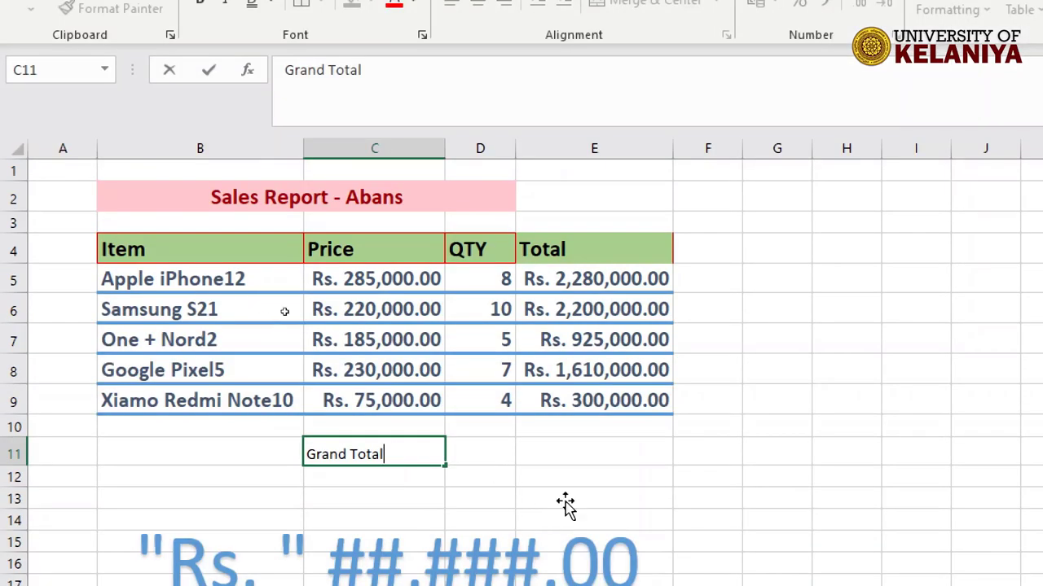
Enter =E5+E6+E7+E8+E9 in E11, giving a grand total of 7,315,000.00
left_click(624, 452)
left_click_drag(631, 271, 621, 400)
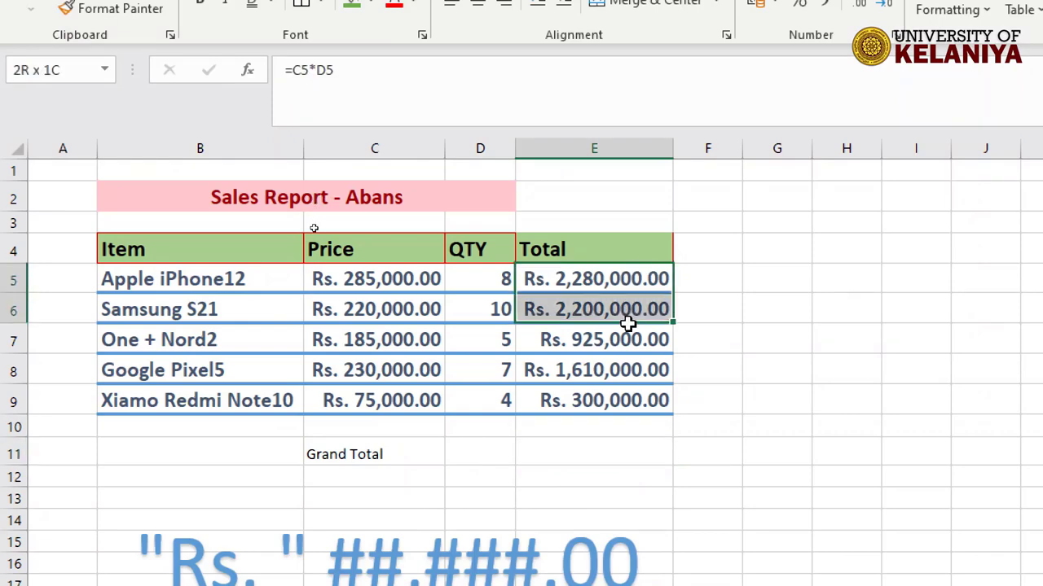
left_click(566, 452)
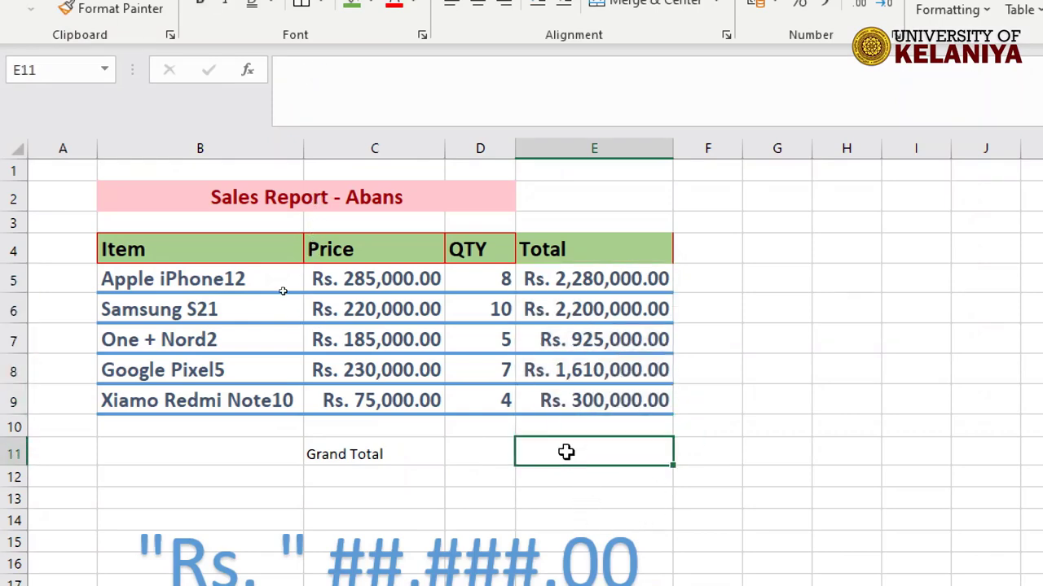
type("=")
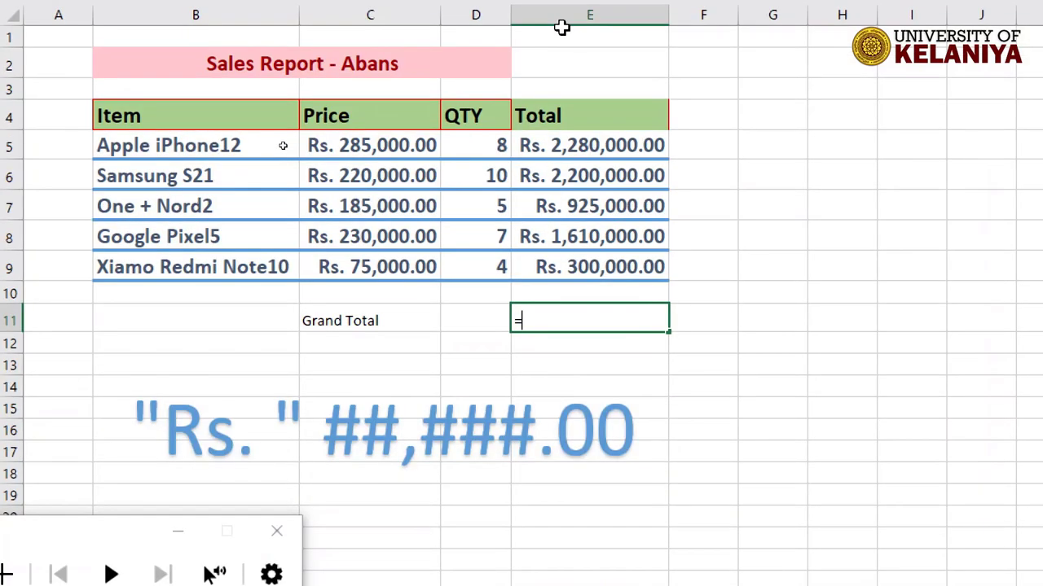
left_click(588, 150)
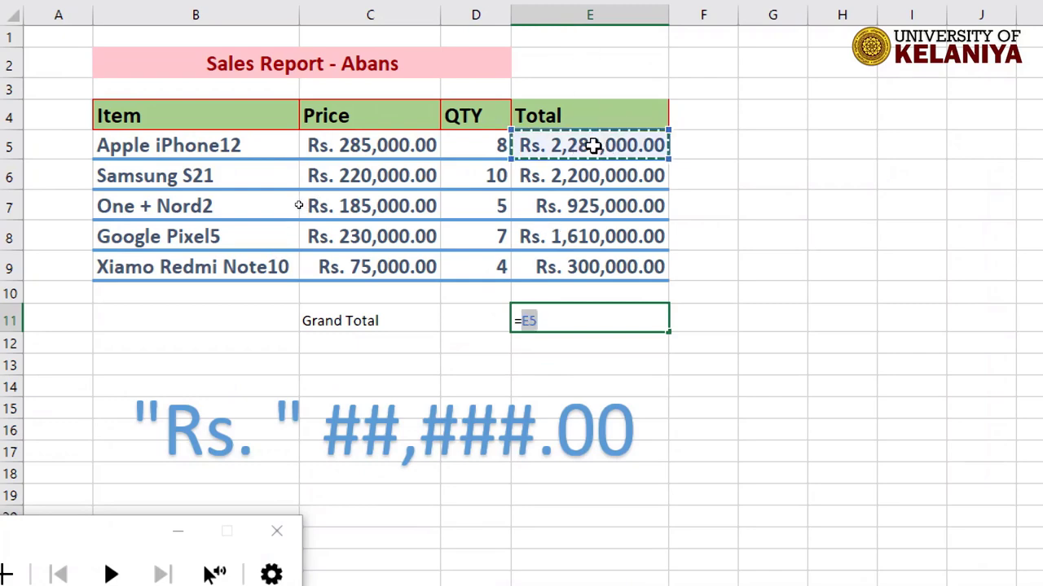
type("+")
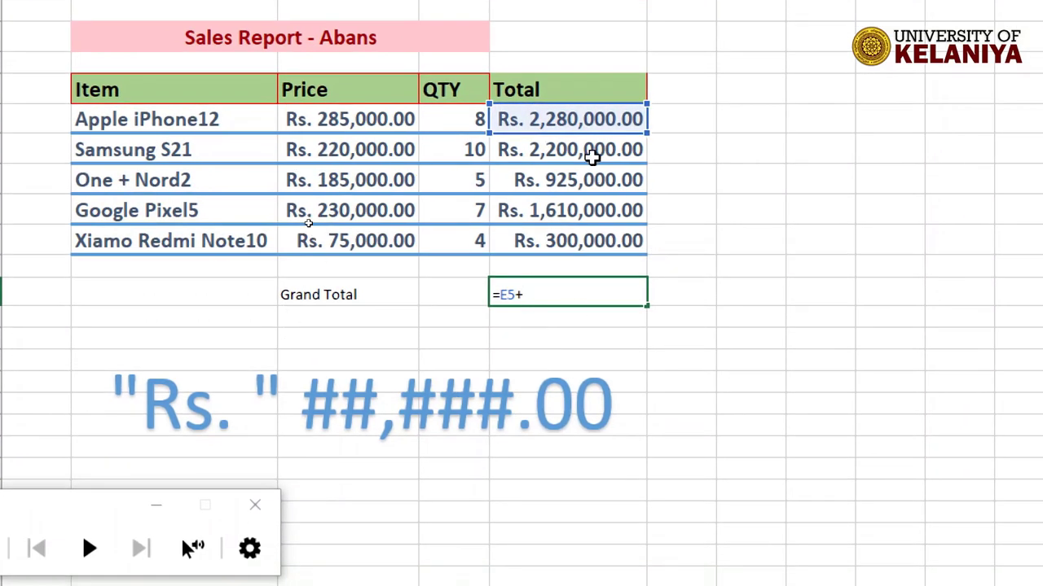
left_click(590, 152)
type("+")
left_click(588, 180)
type("+")
left_click(588, 211)
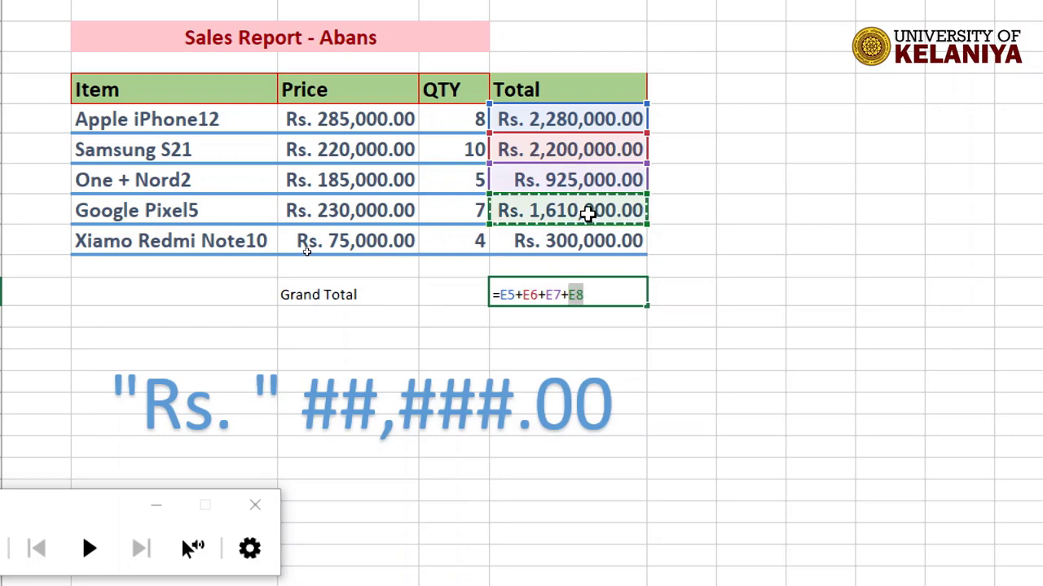
type("+")
left_click(602, 240)
type("+")
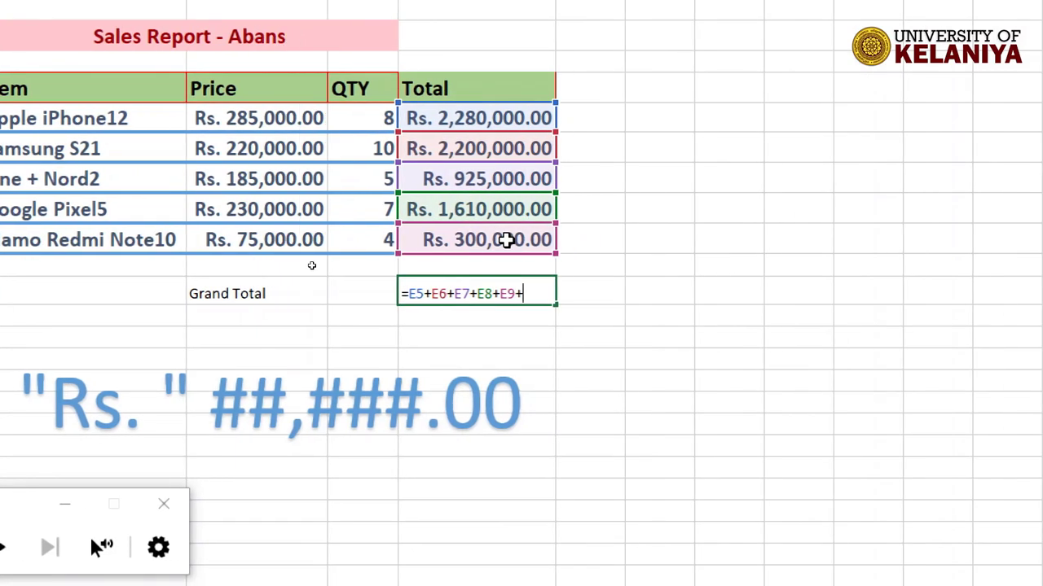
key("BackSpace")
key("Return")
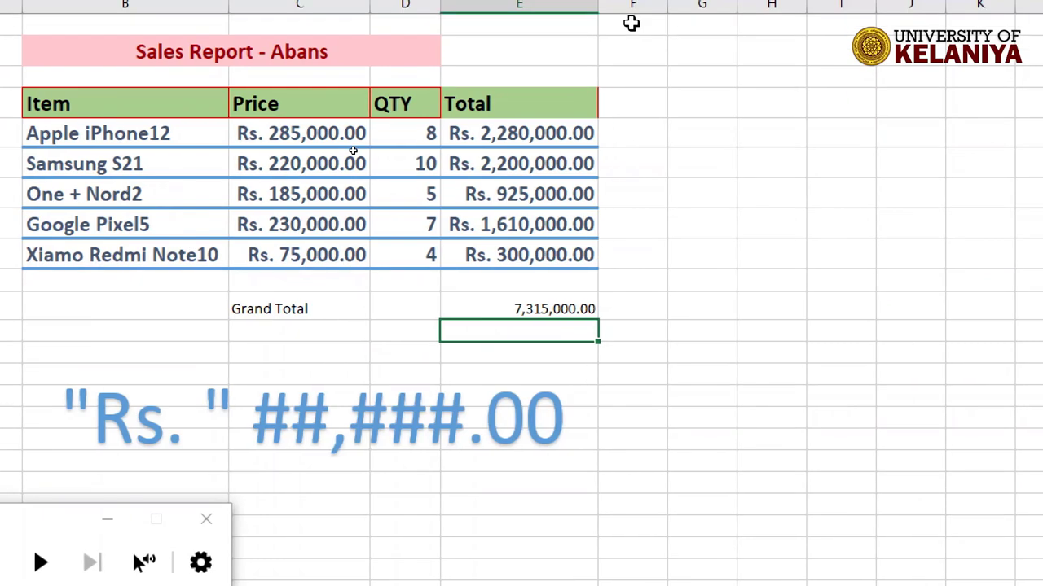
Replace the E11 grand total with AutoSum =SUM(E5:E9), still showing 7,315,000.00
left_click(563, 304)
key("Delete")
left_click(619, 378)
left_click(546, 302)
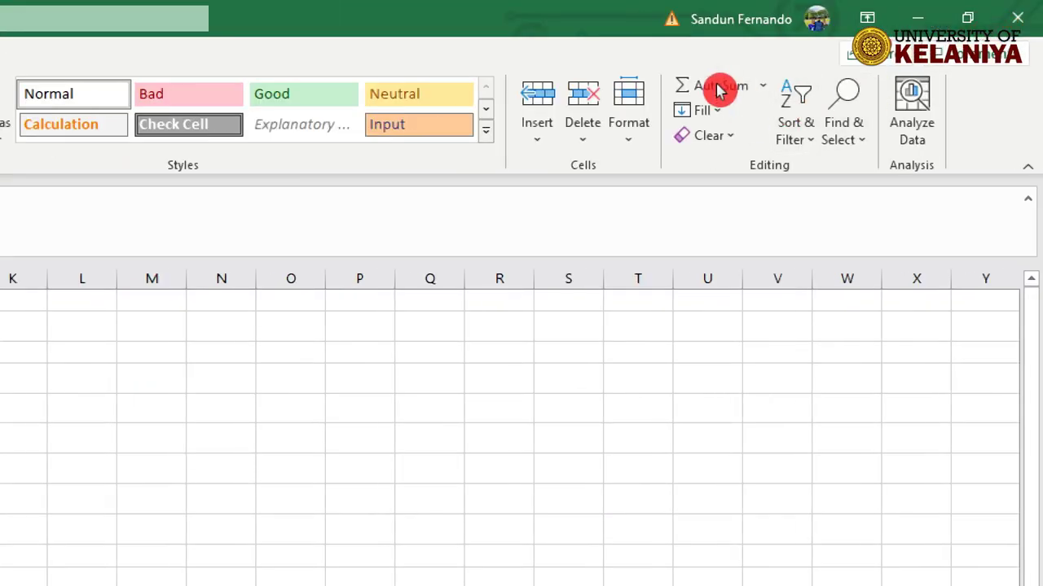
left_click(720, 90)
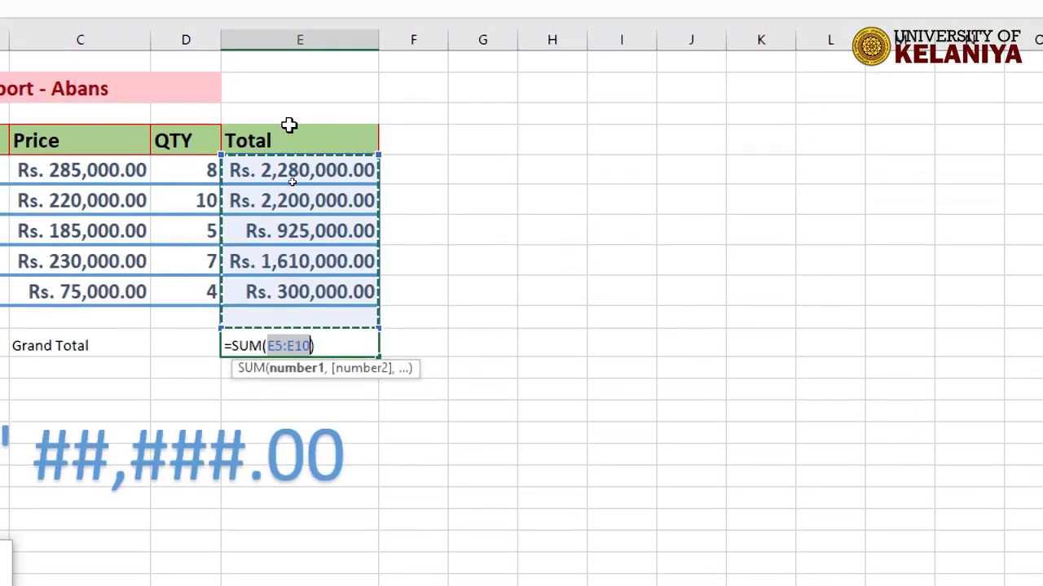
left_click_drag(312, 167, 314, 293)
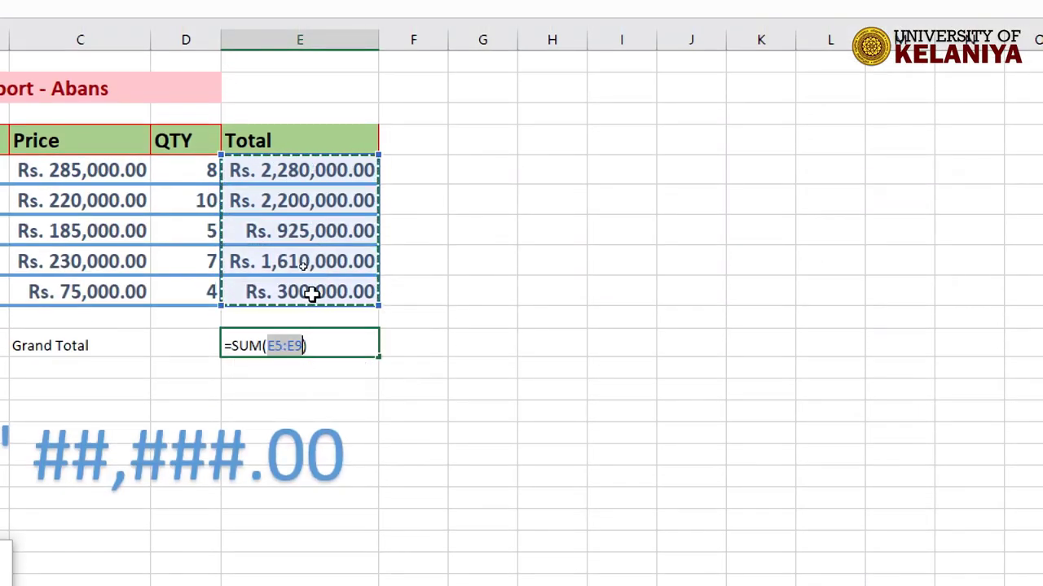
key("Return")
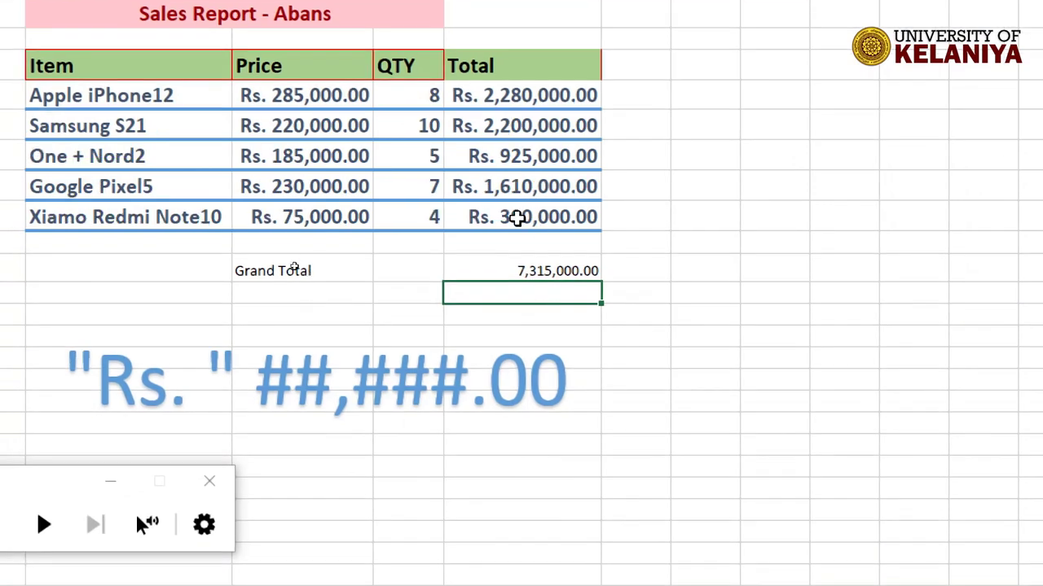
left_click(517, 218)
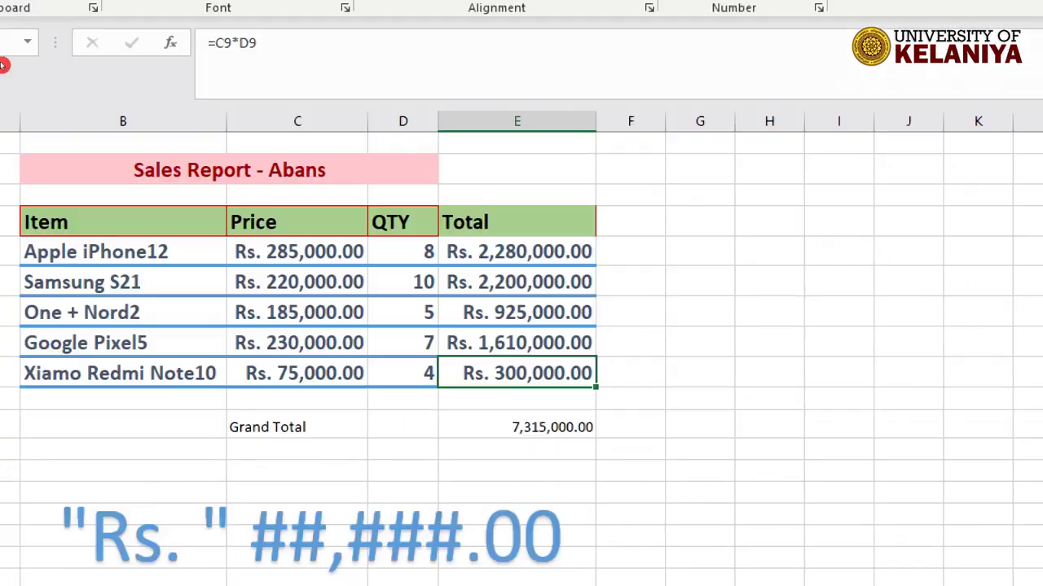
left_click(117, 105)
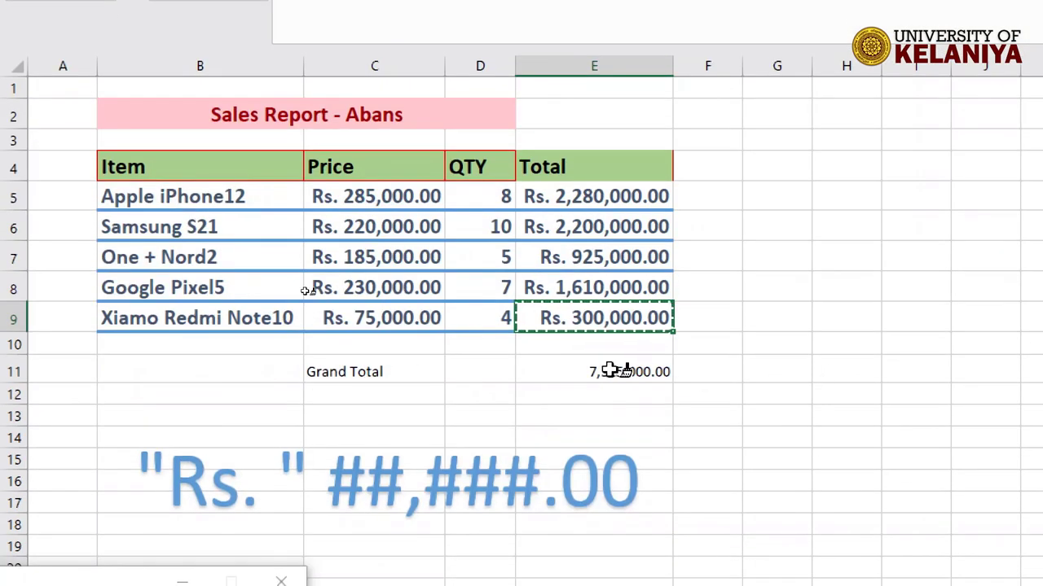
Paint E9's formatting across C11:E11 so the Grand Total reads Rs. 7,315,000.00
left_click_drag(619, 371, 330, 367)
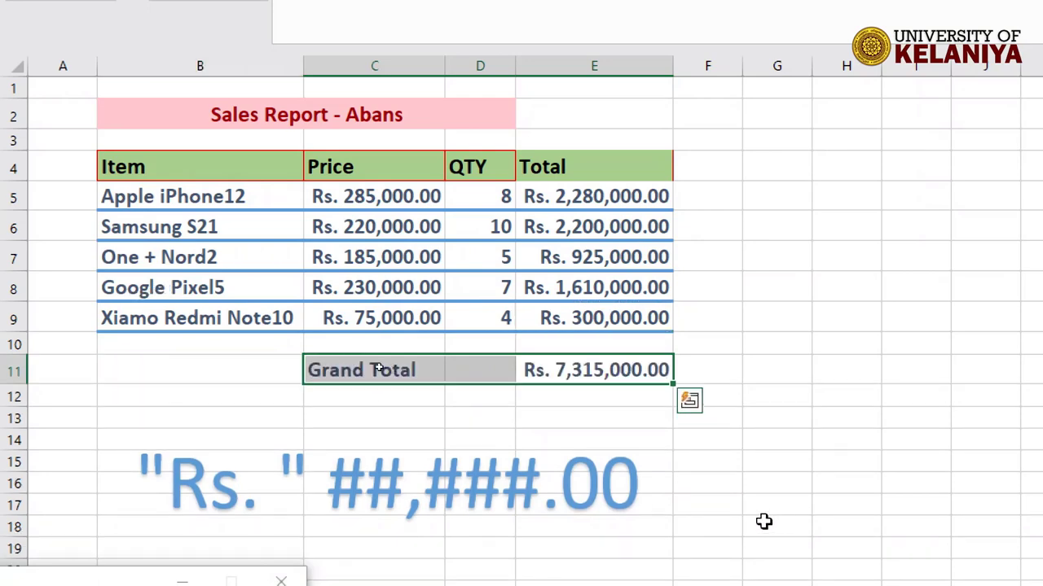
left_click(740, 483)
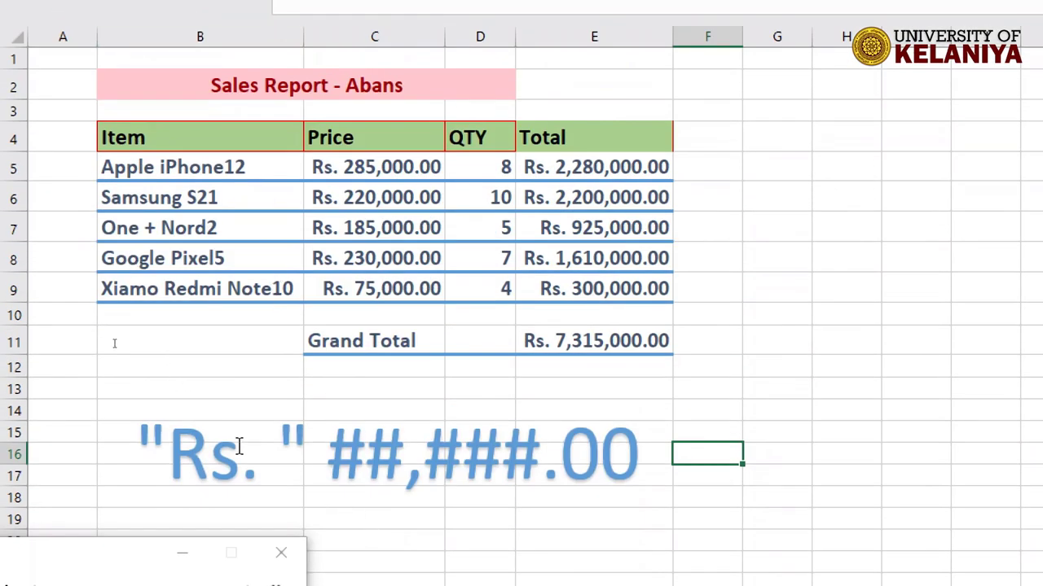
left_click(239, 447)
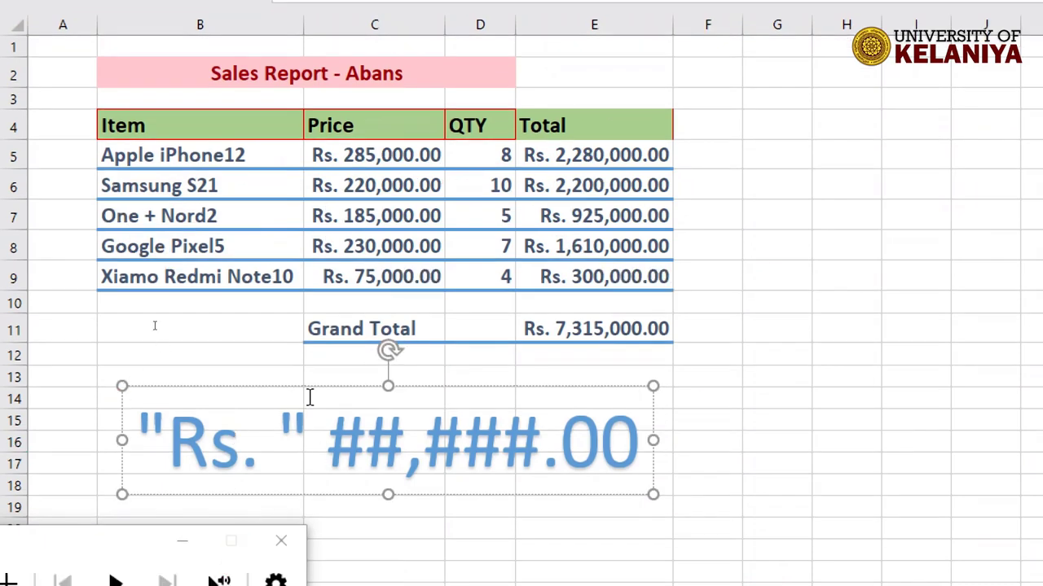
left_click(224, 337)
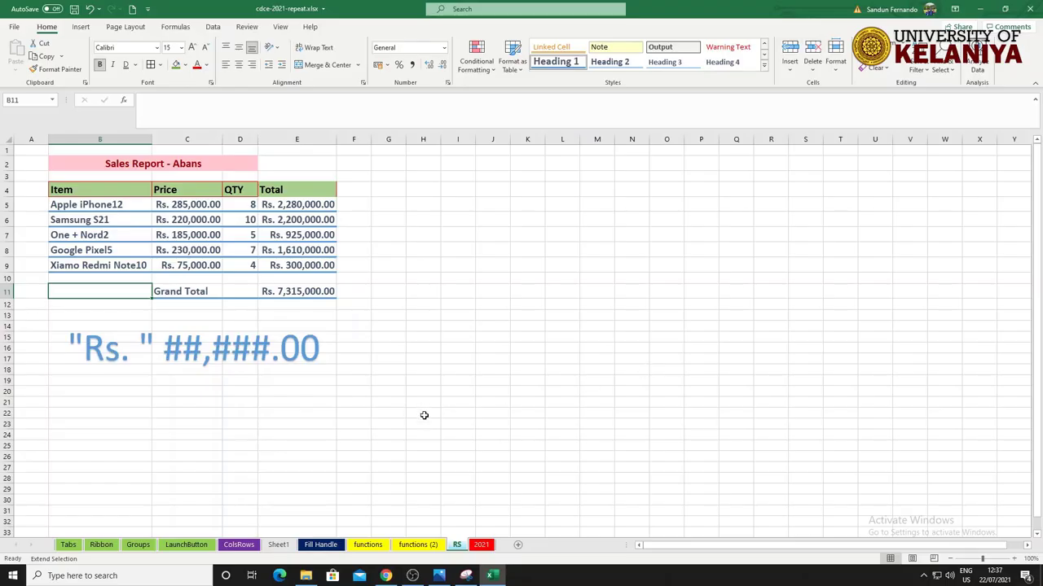
left_click(437, 572)
left_click(439, 576)
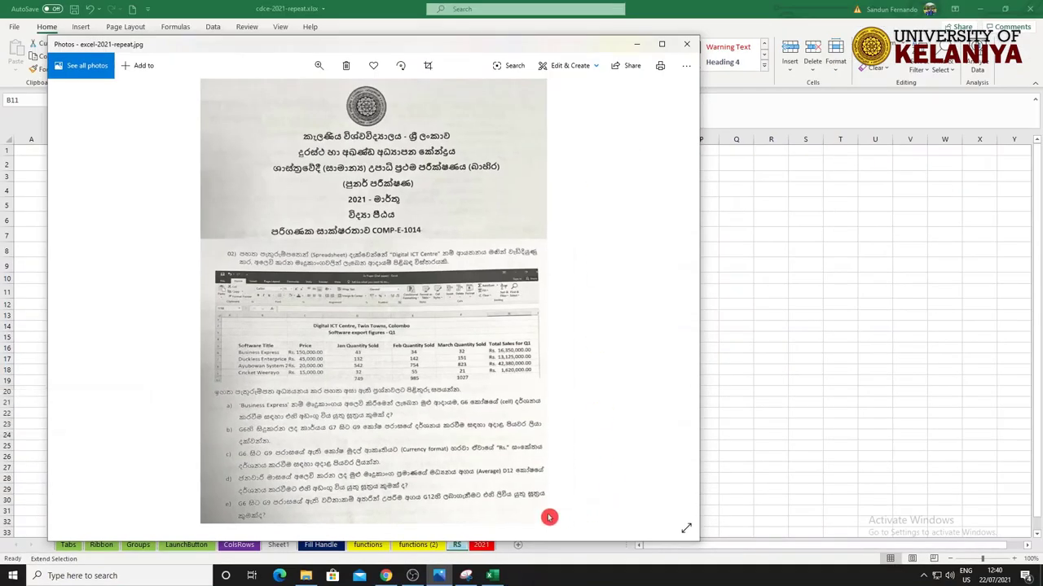
left_click(492, 576)
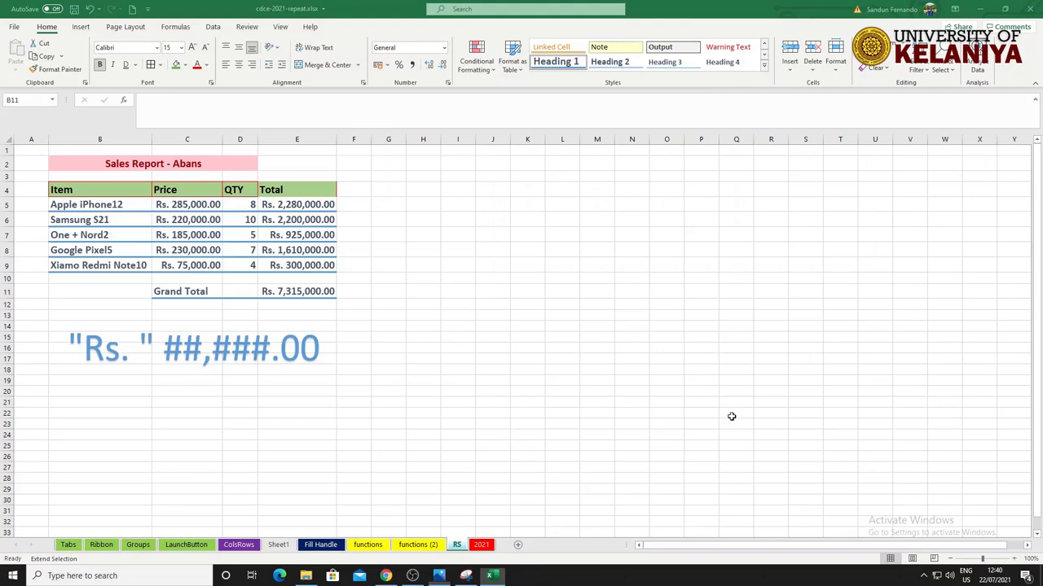
Duplicate the 2021 sheet with Move or Copy, placing the copy '2021 (2)' first
left_click(481, 545)
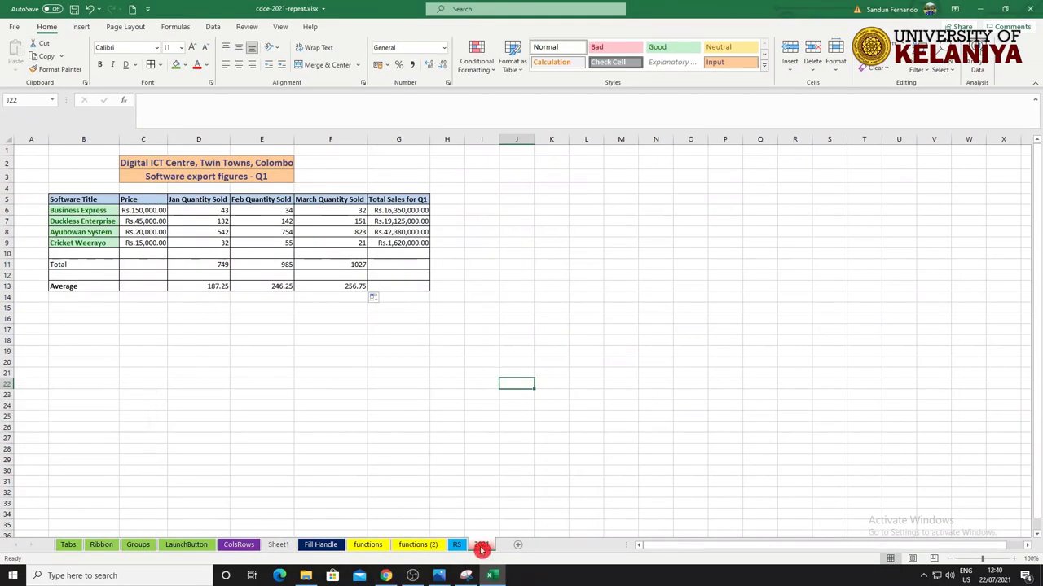
right_click(482, 546)
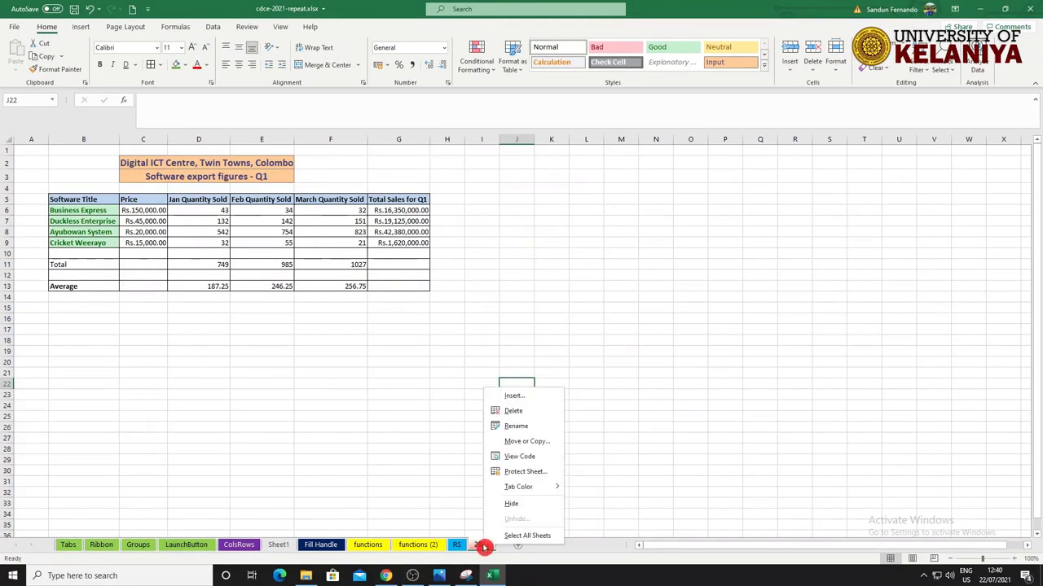
left_click(544, 445)
left_click(498, 500)
left_click(552, 526)
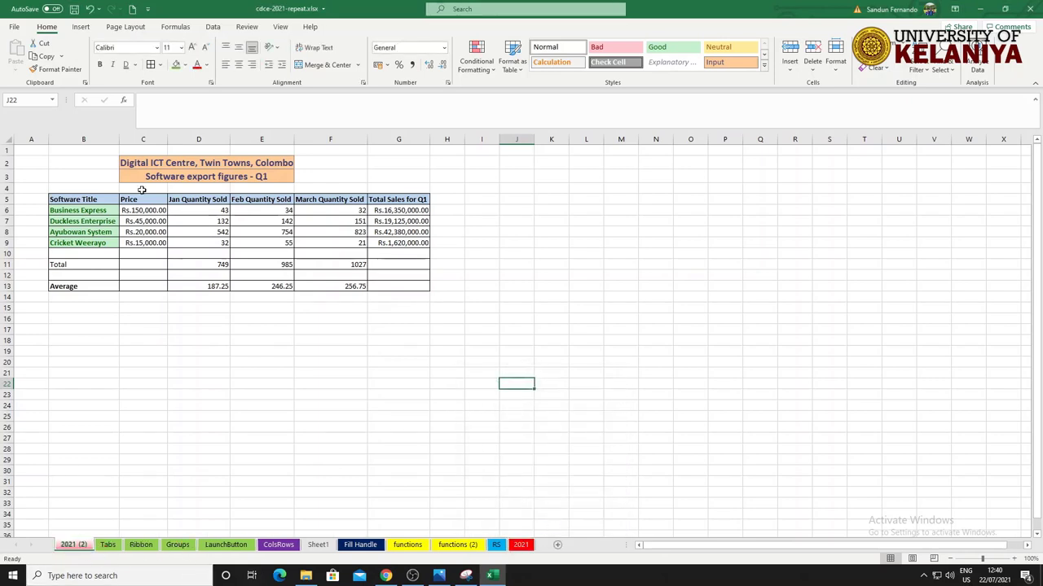
Clear the Total Sales for Q1 cells G6:G10 and reset them to General format
left_click_drag(394, 211, 395, 253)
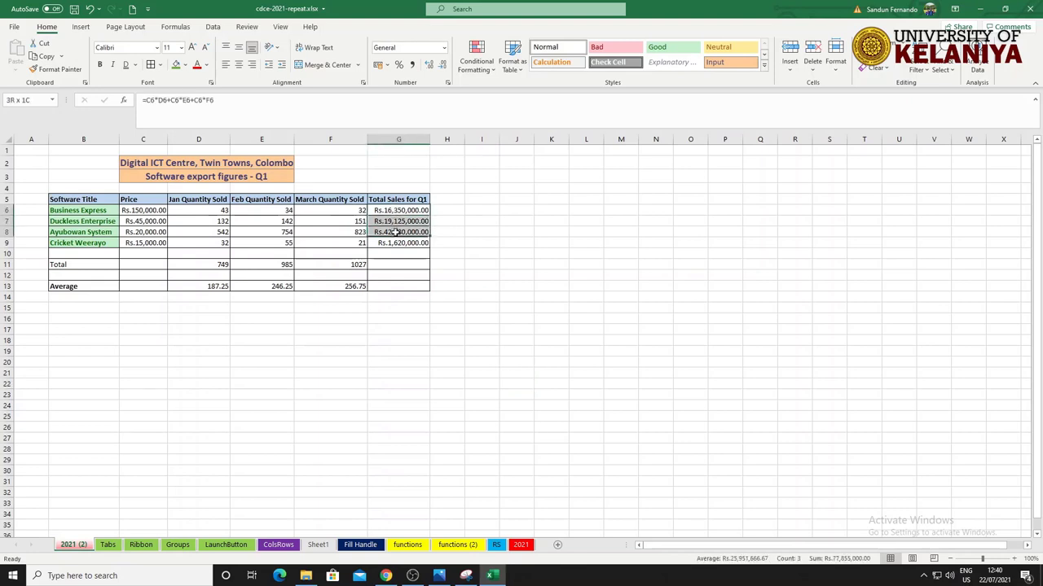
key("Delete")
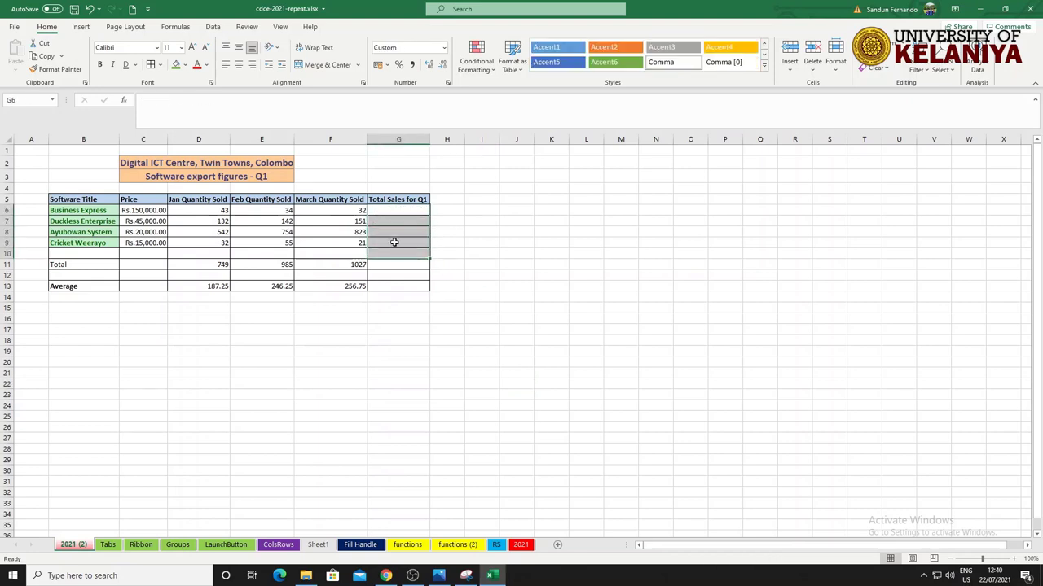
left_click(392, 212)
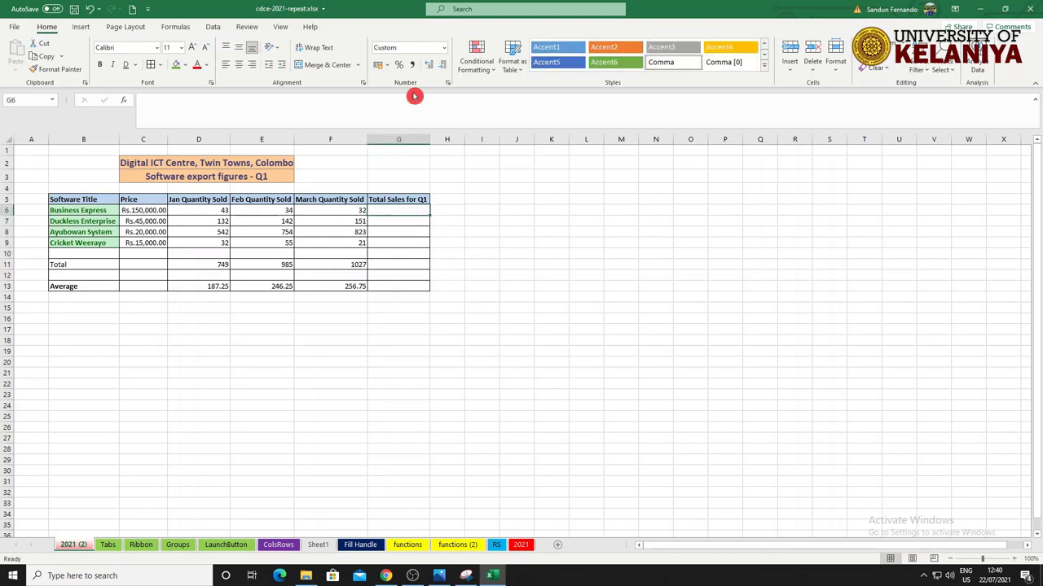
left_click(445, 50)
left_click(440, 64)
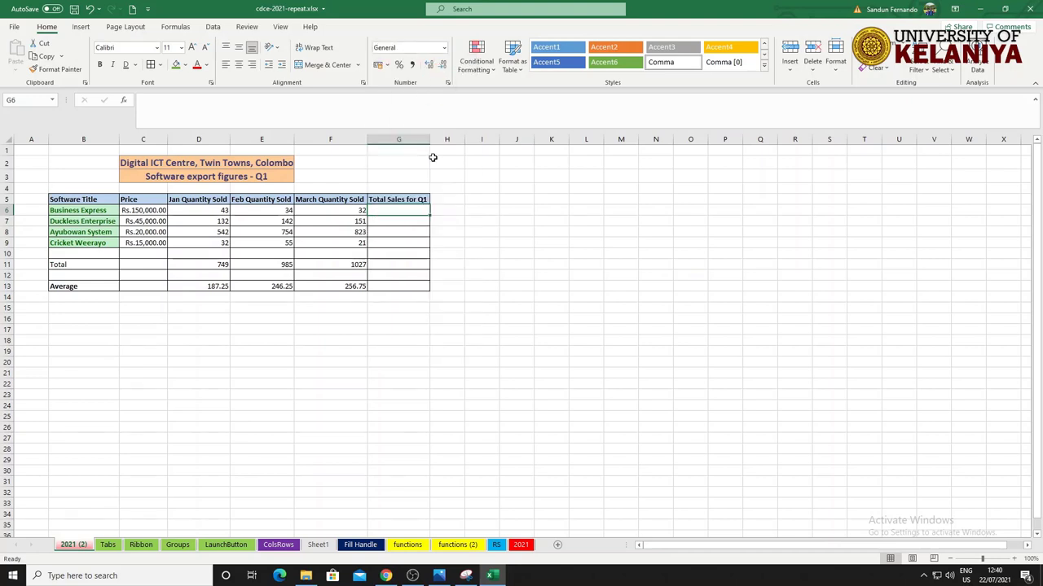
left_click_drag(399, 216, 397, 253)
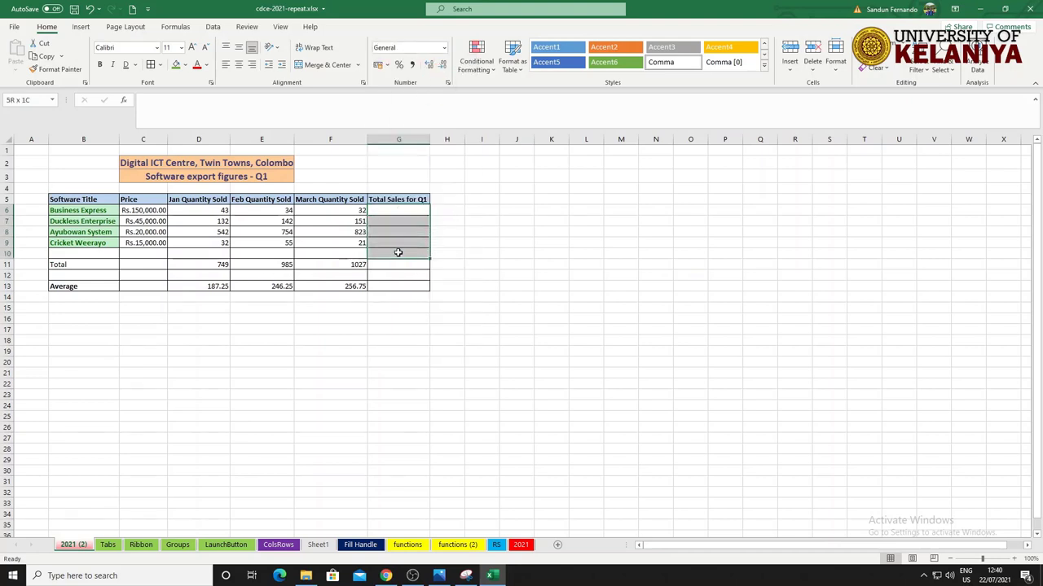
left_click(445, 48)
left_click(443, 62)
Delete the Jan, Feb and March figures from the Total and Average rows
left_click_drag(201, 287, 314, 286)
key("Delete")
left_click_drag(228, 268, 344, 263)
key("ctrl+z")
left_click(350, 297)
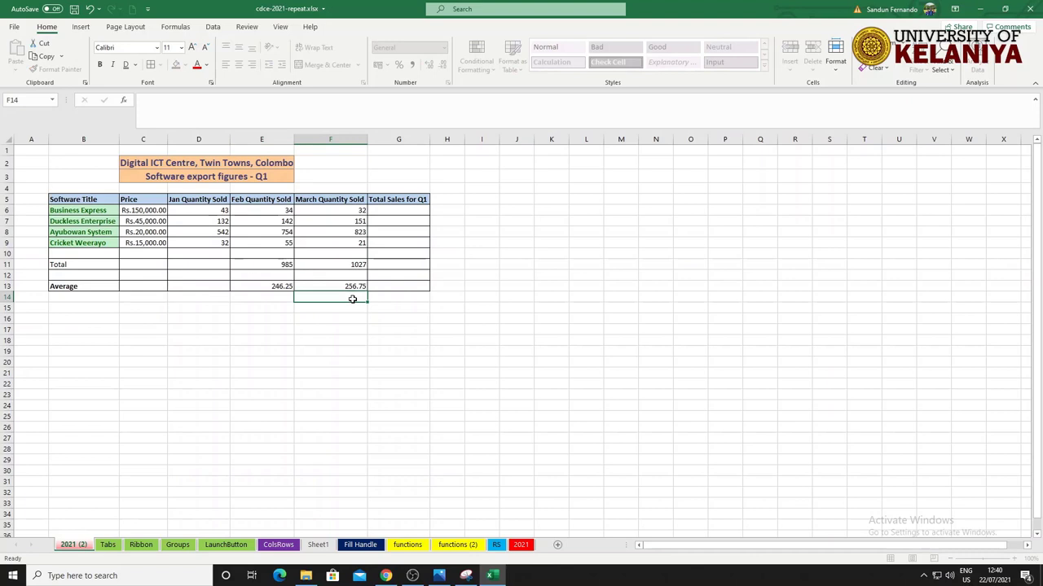
left_click(279, 264)
left_click(281, 286, "ctrl")
left_click(337, 265, "ctrl")
left_click(342, 286, "ctrl")
key("Delete")
left_click(335, 331)
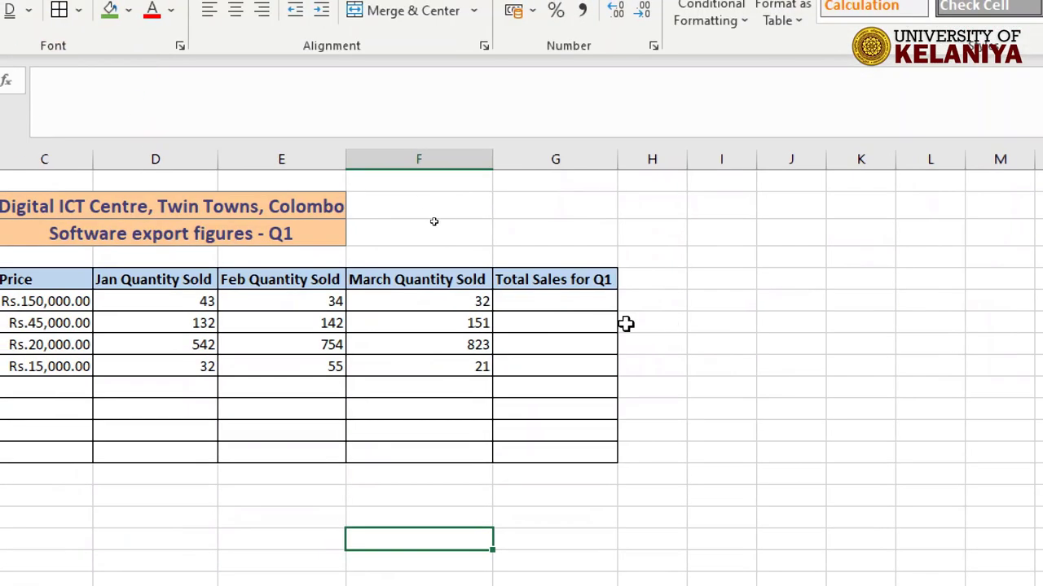
Enter =D6*C6+E6*C6+F6*C6 in G6 so Business Express's Q1 sales show 16350000
left_click(734, 303)
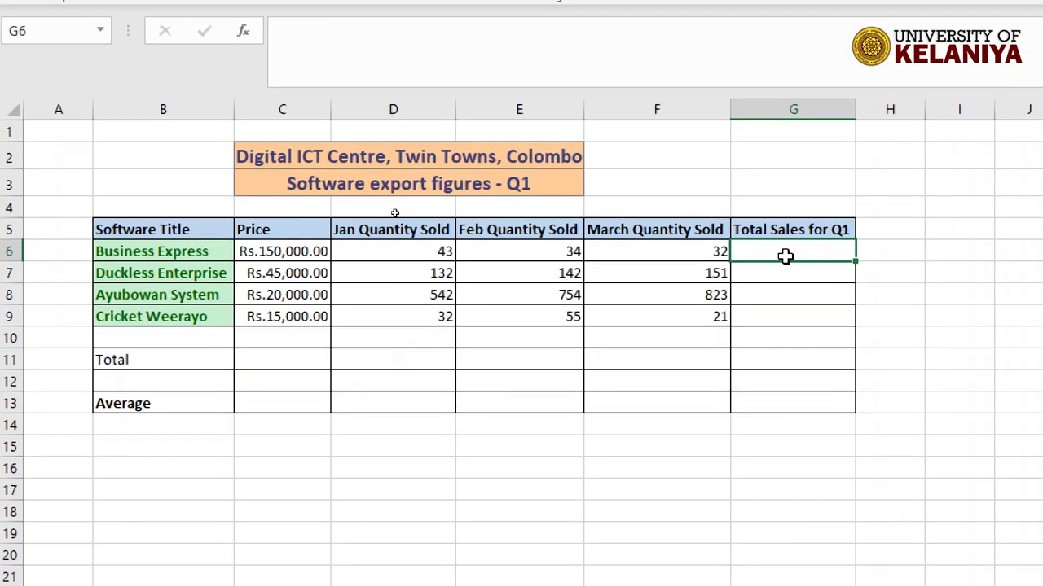
type("=")
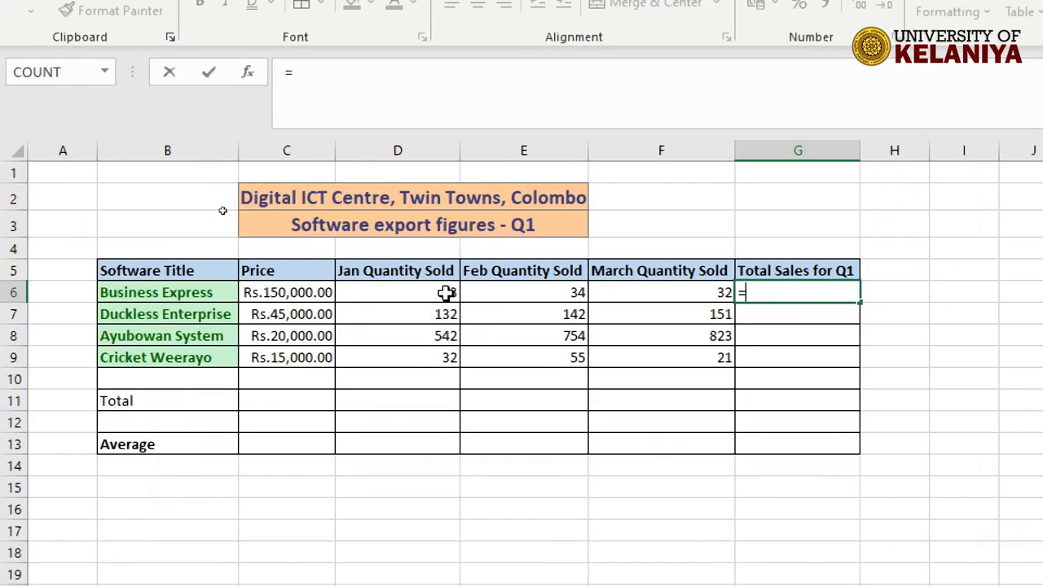
left_click(432, 296)
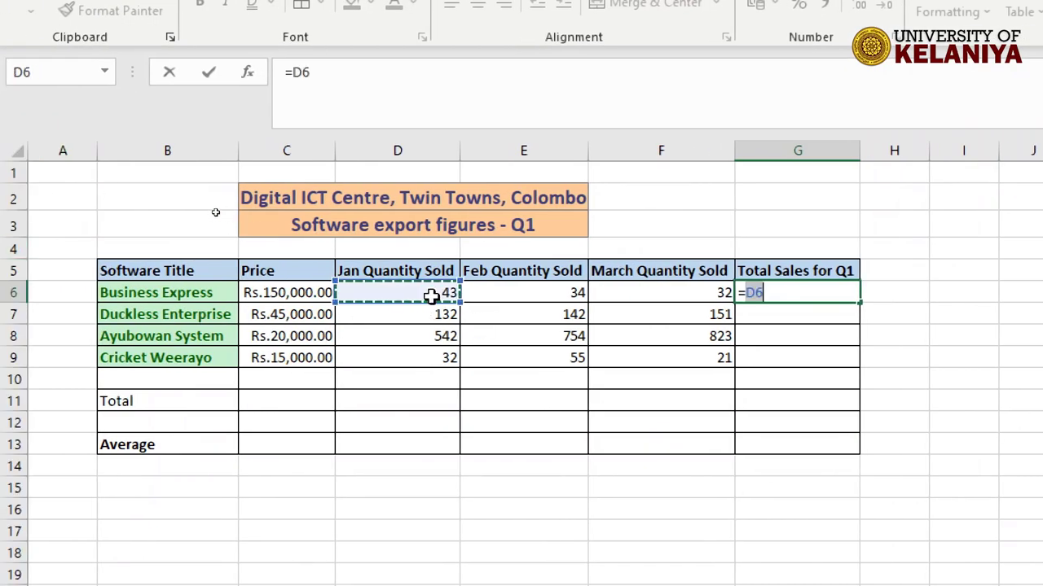
type("*")
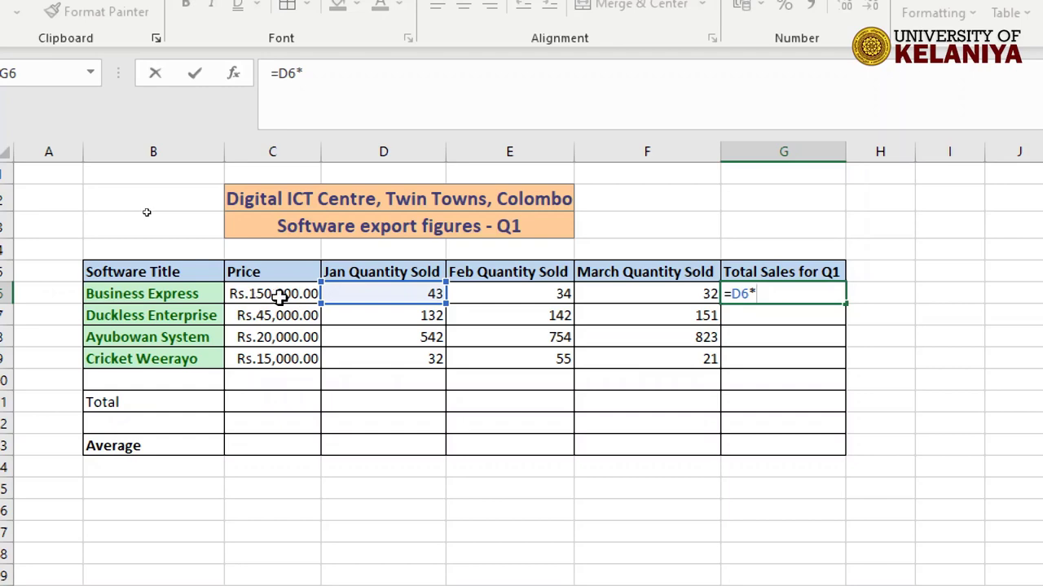
left_click(279, 296)
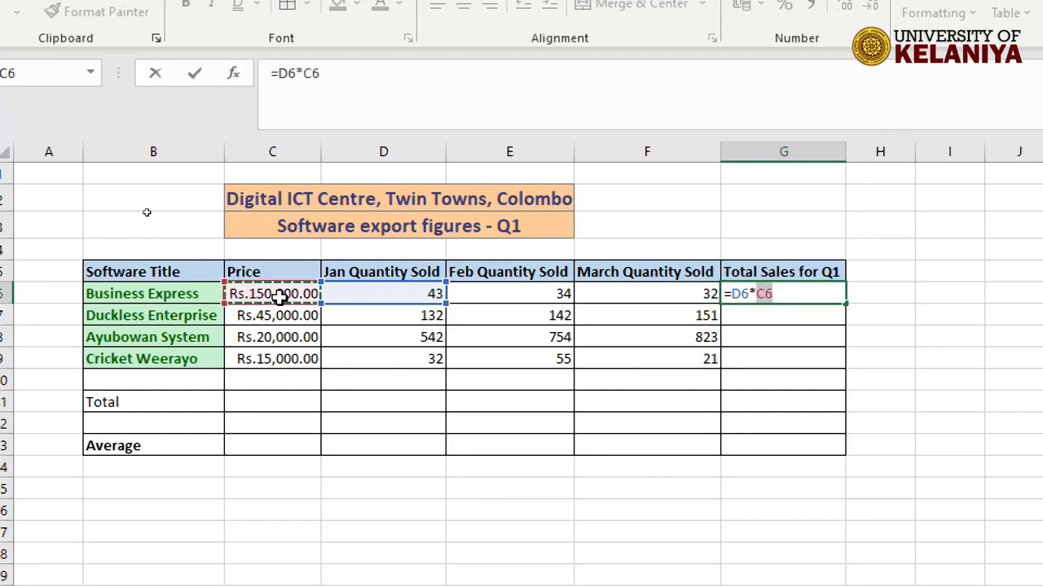
type("+")
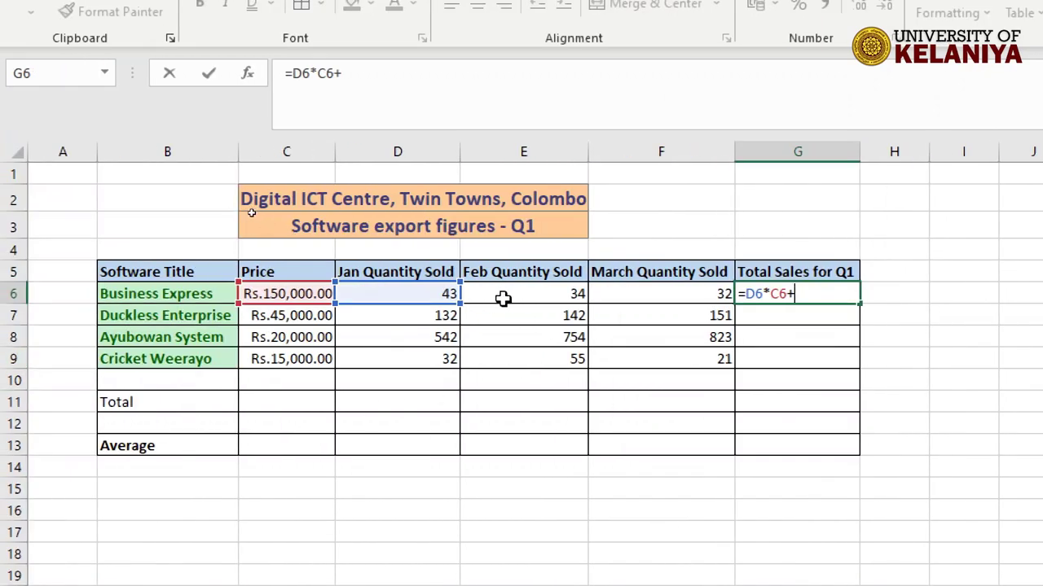
left_click(516, 297)
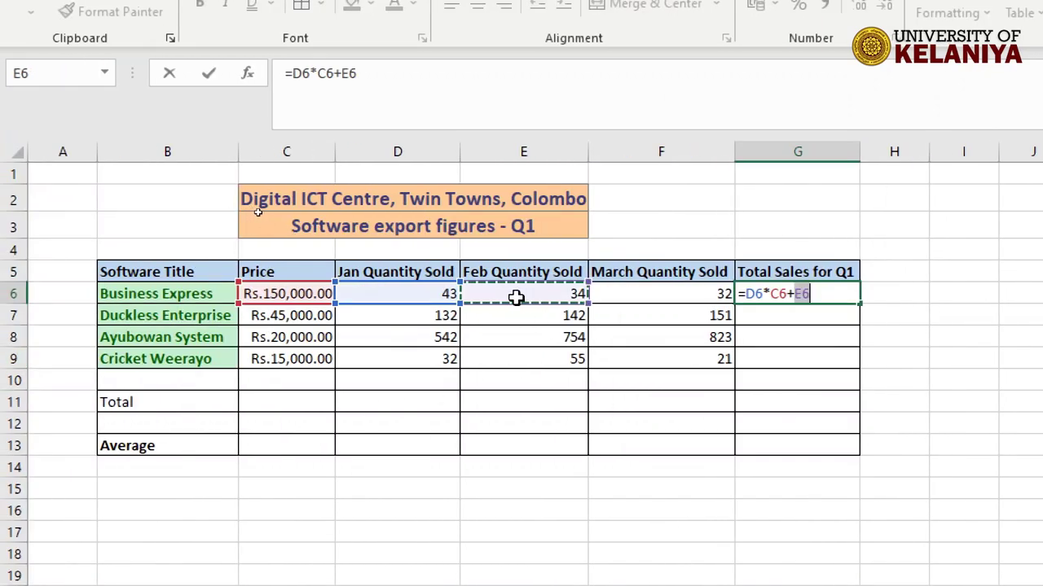
type("*")
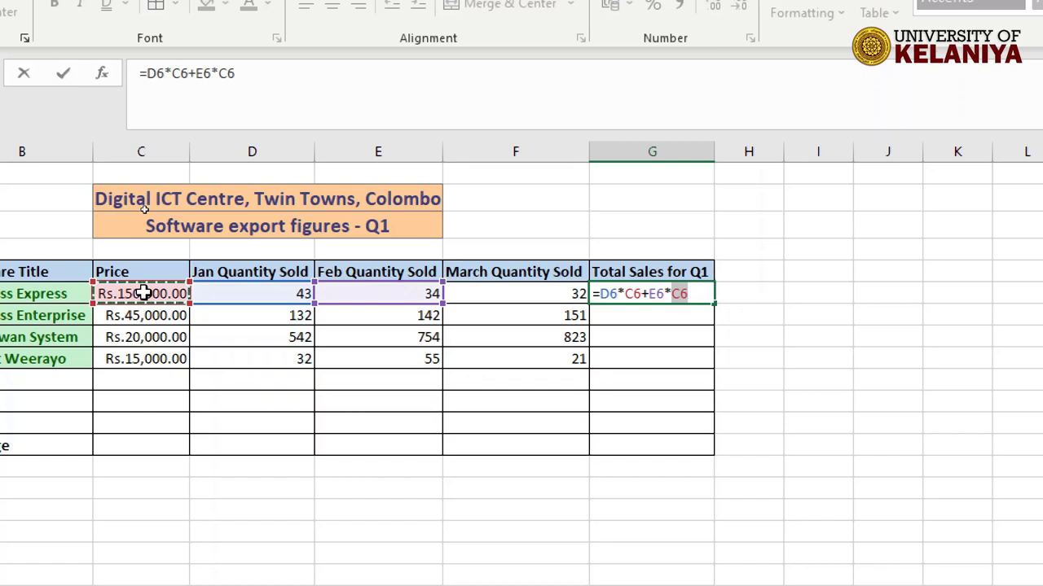
type("+")
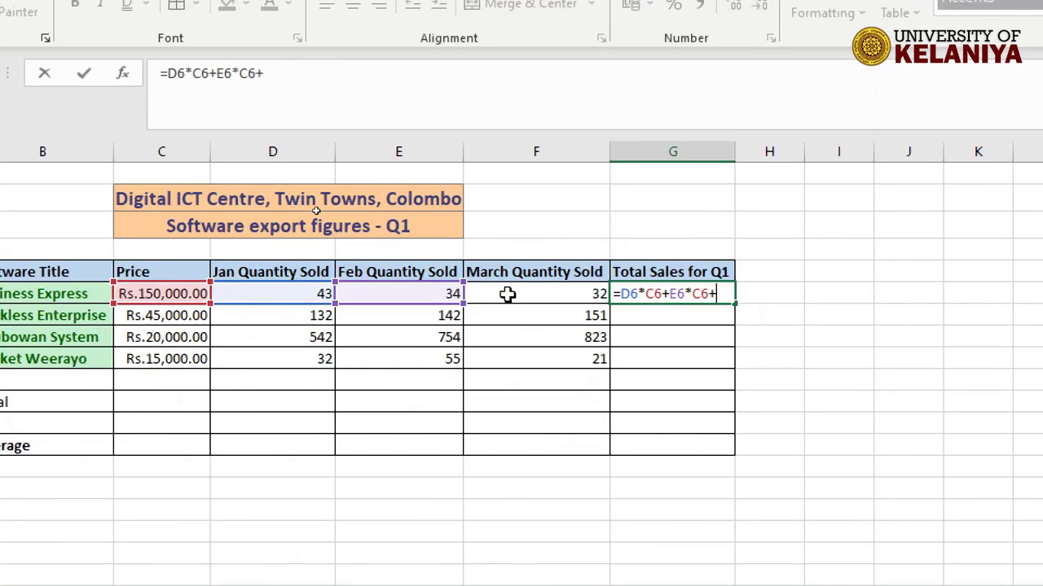
left_click(508, 295)
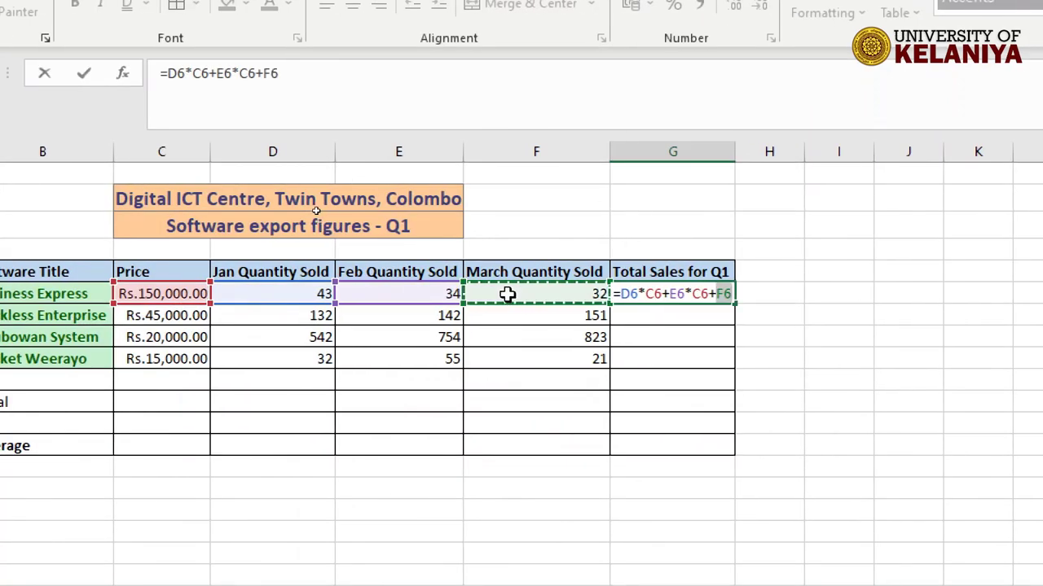
type("*")
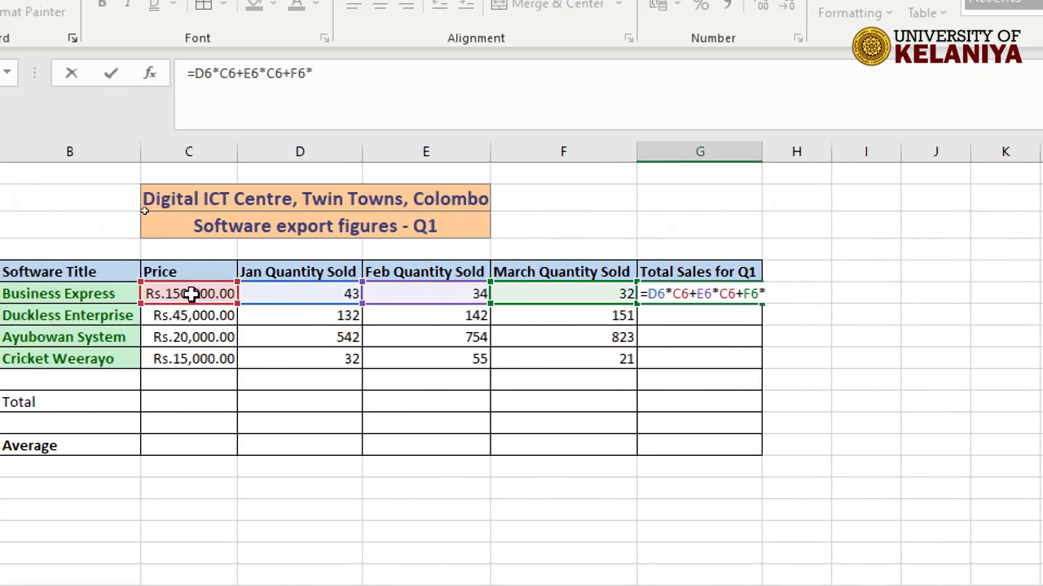
left_click(190, 295)
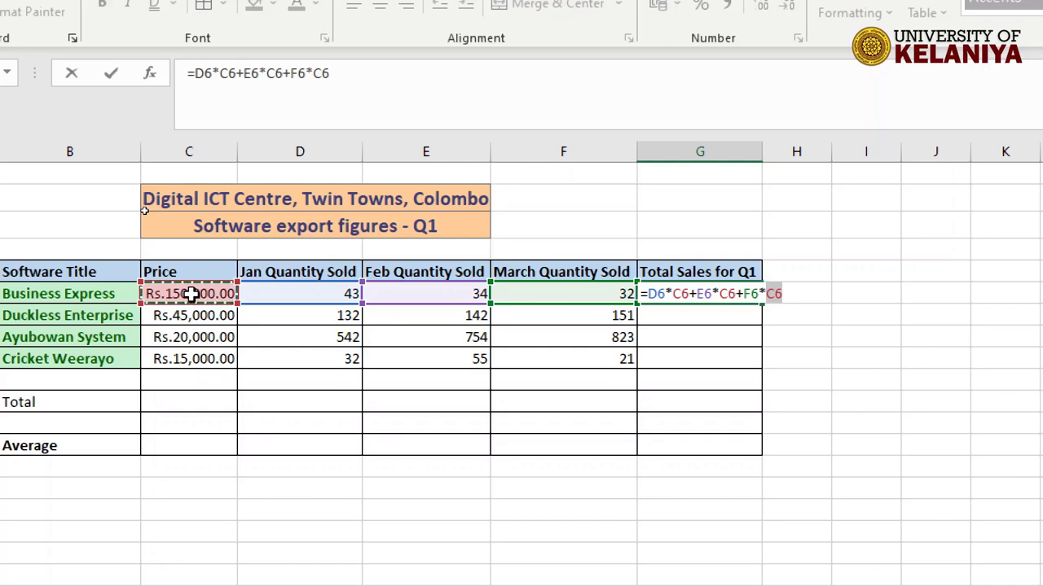
key("Return")
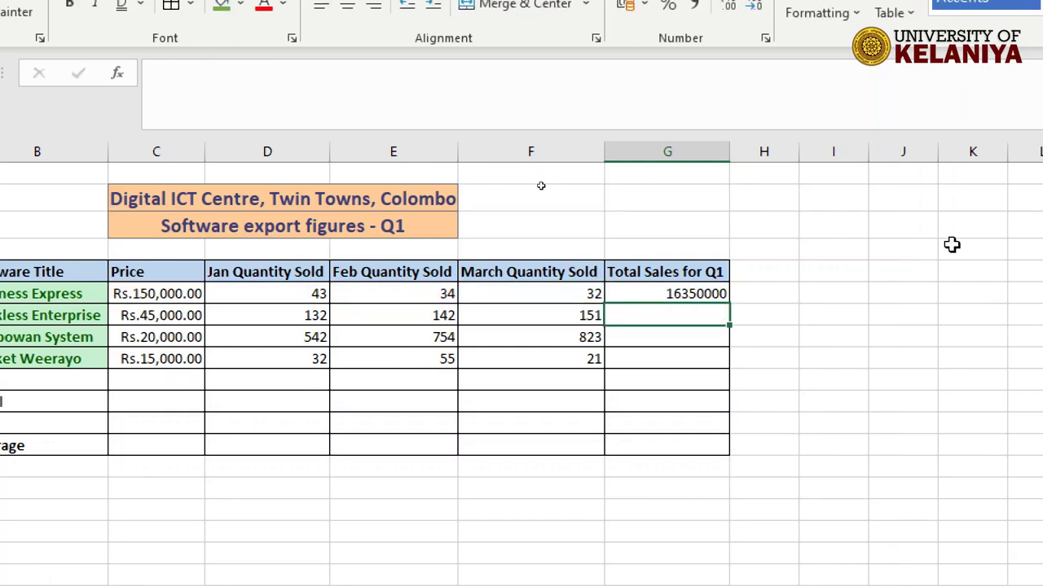
left_click(683, 293)
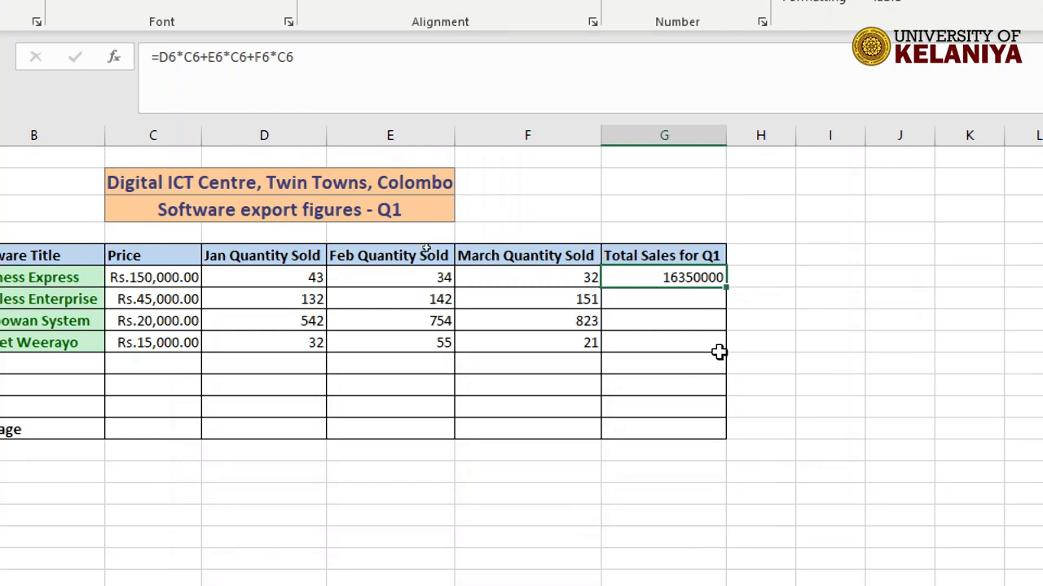
left_click(674, 307)
left_click(675, 278)
left_click(645, 299)
left_click(654, 320)
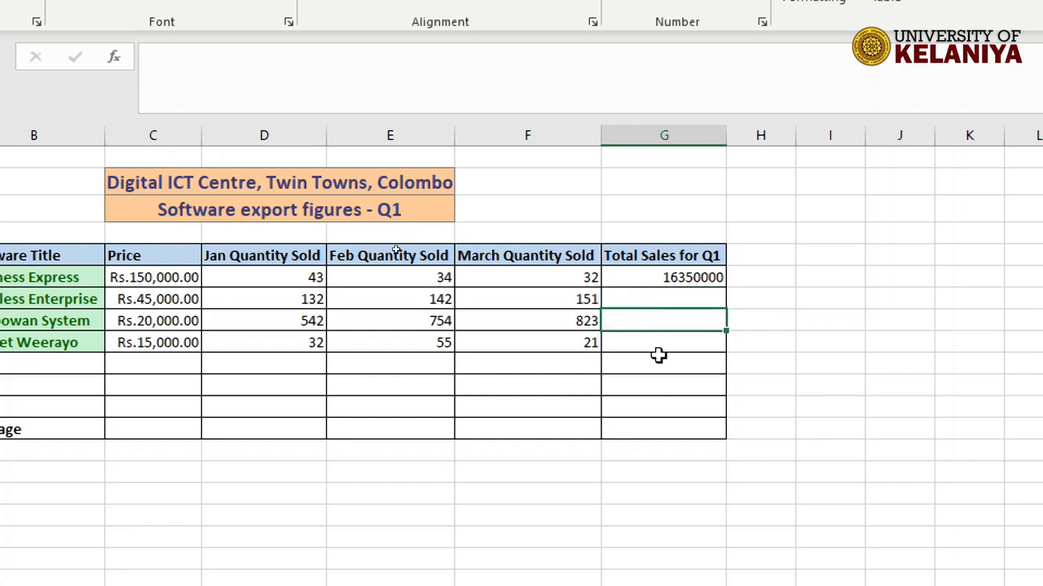
left_click(659, 347)
left_click(680, 301)
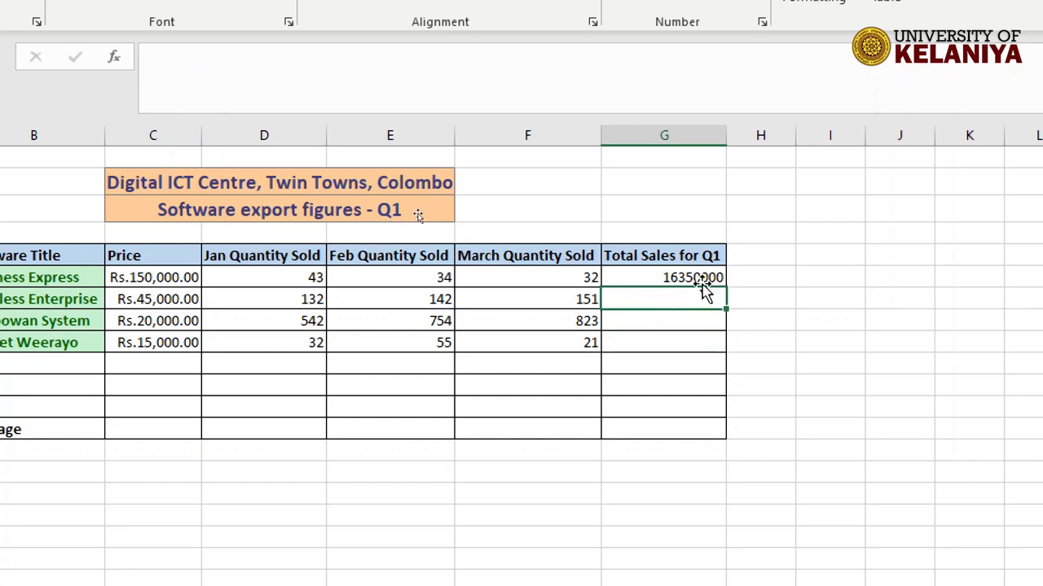
left_click(679, 278)
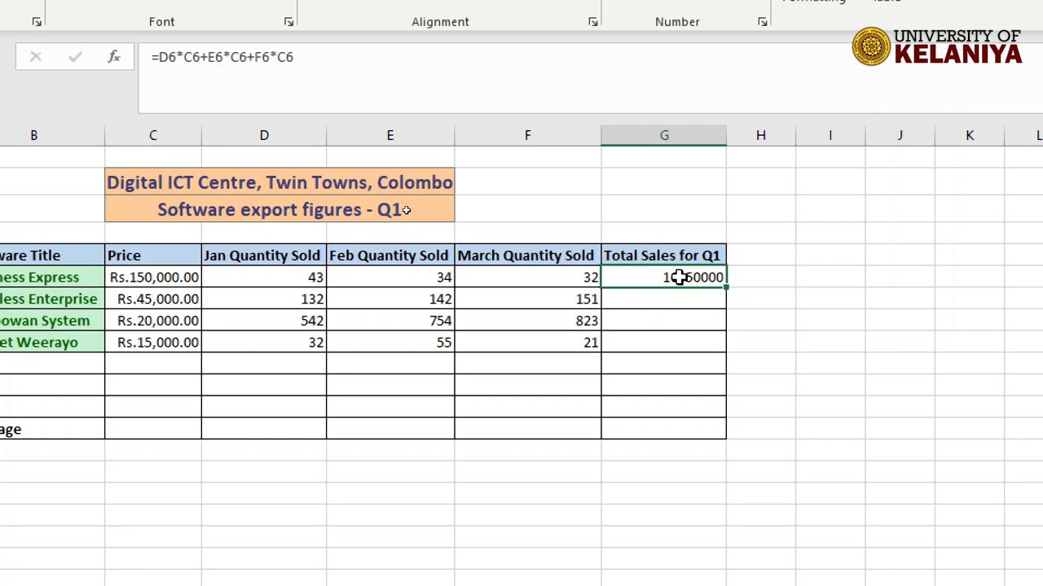
key("ctrl+c")
left_click(675, 301)
key("ctrl+v")
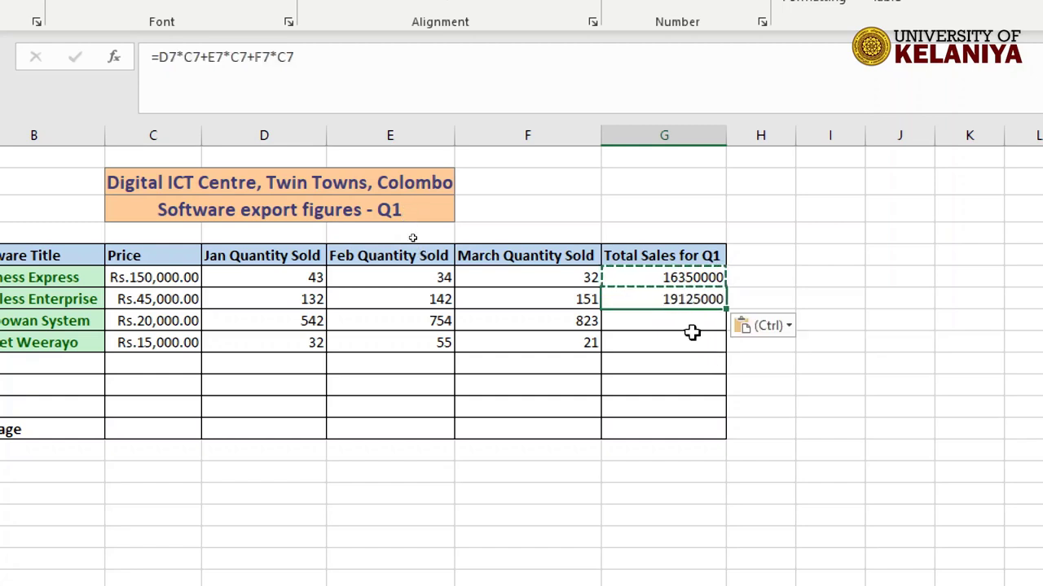
left_click(683, 320)
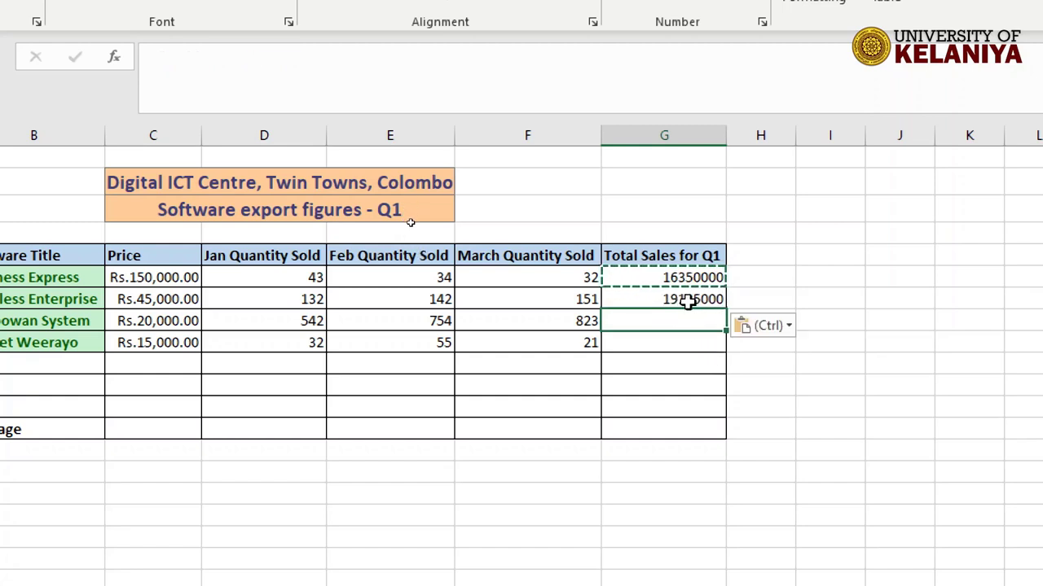
left_click(689, 302)
key("ctrl+c")
left_click(667, 323)
key("ctrl+v")
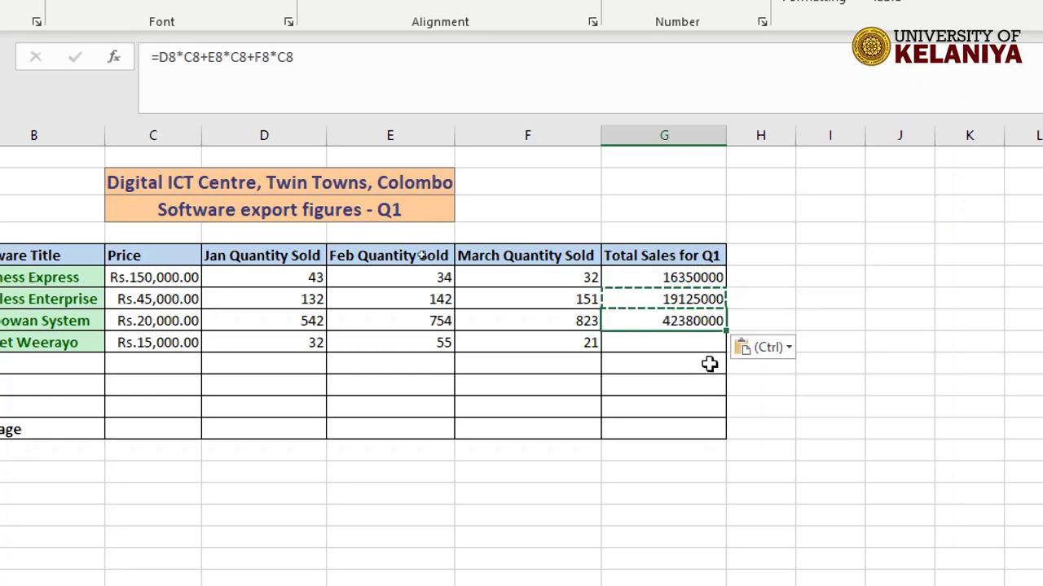
left_click(684, 321)
key("ctrl+c")
left_click(687, 343)
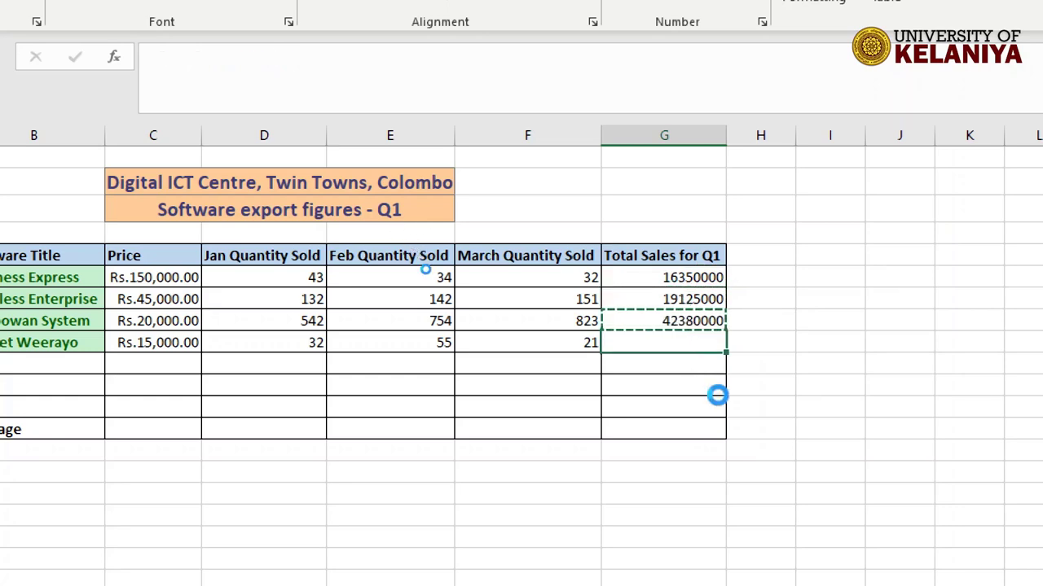
key("ctrl+v")
left_click(717, 395)
left_click_drag(693, 302, 716, 354)
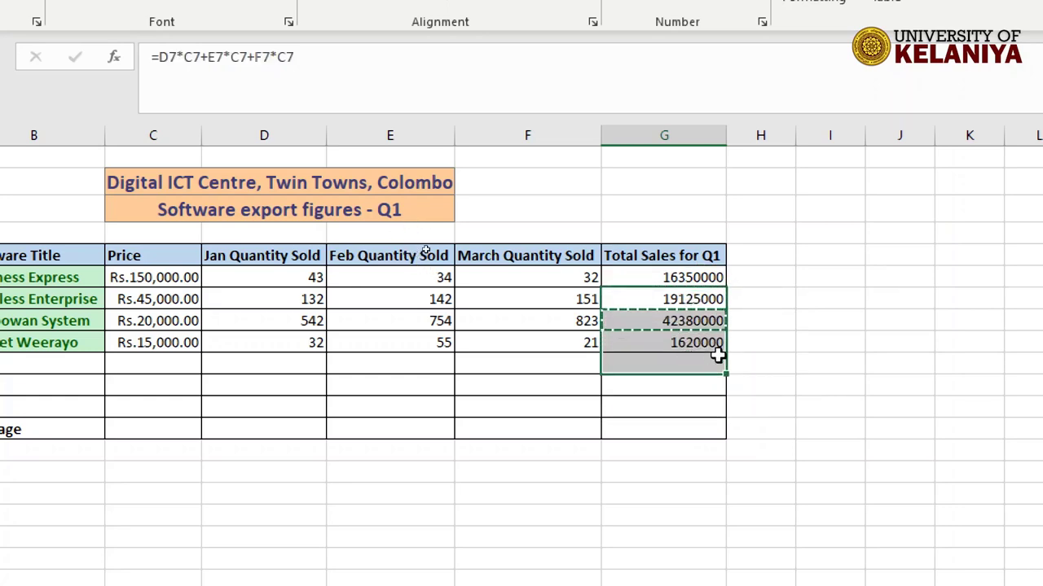
key("Delete")
left_click(690, 363)
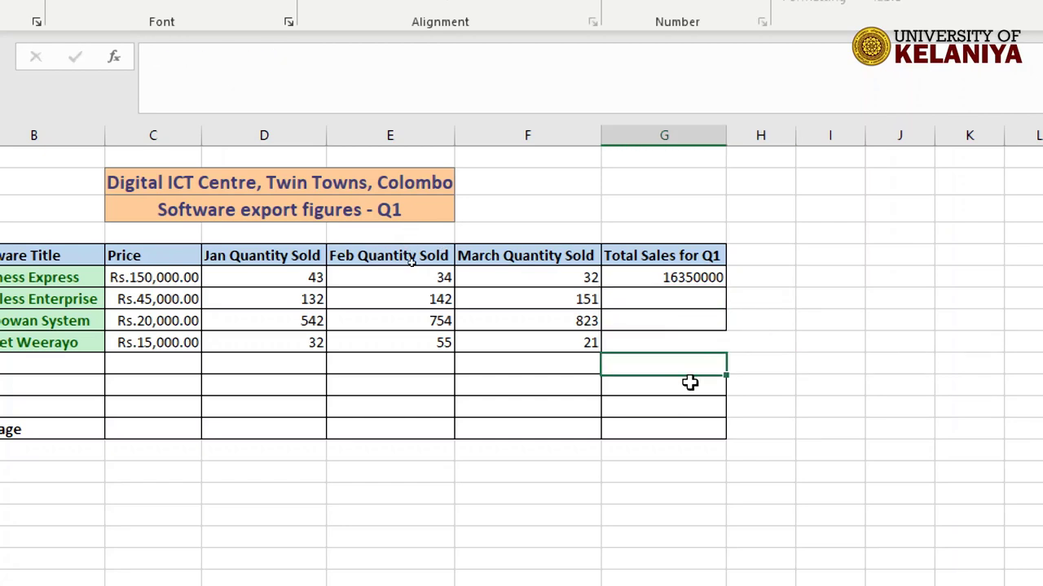
left_click(698, 277)
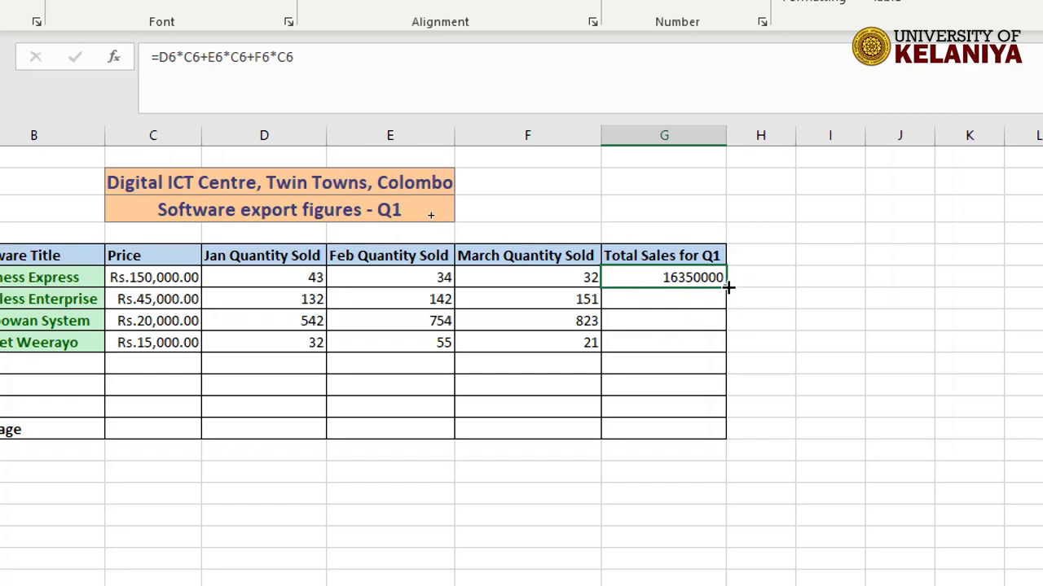
Copy the G6 formula down to G9 and give G6:G9 the custom format "Rs. " ##,###.00
left_click_drag(728, 286, 723, 352)
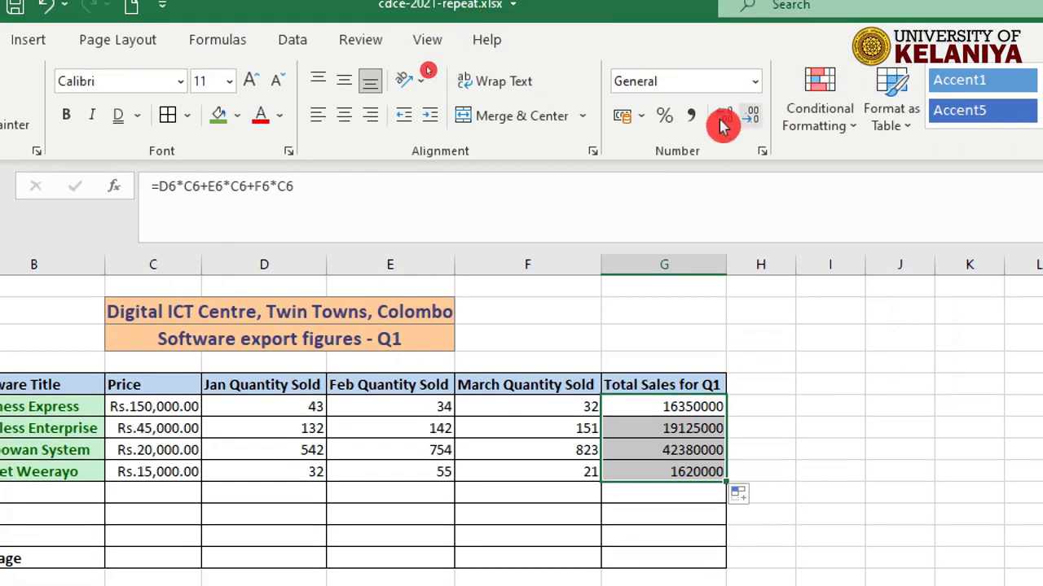
left_click(754, 82)
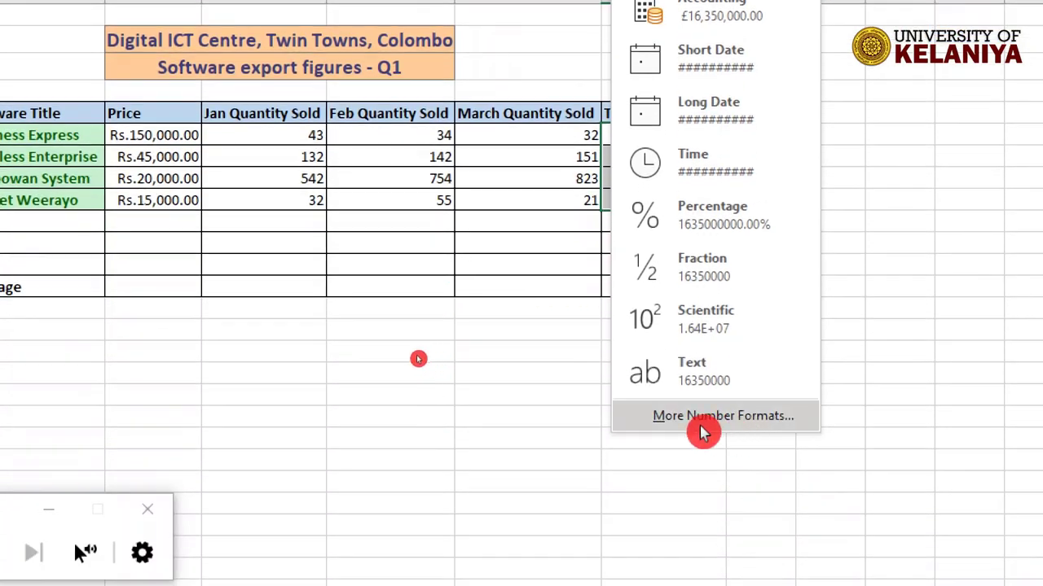
left_click(704, 429)
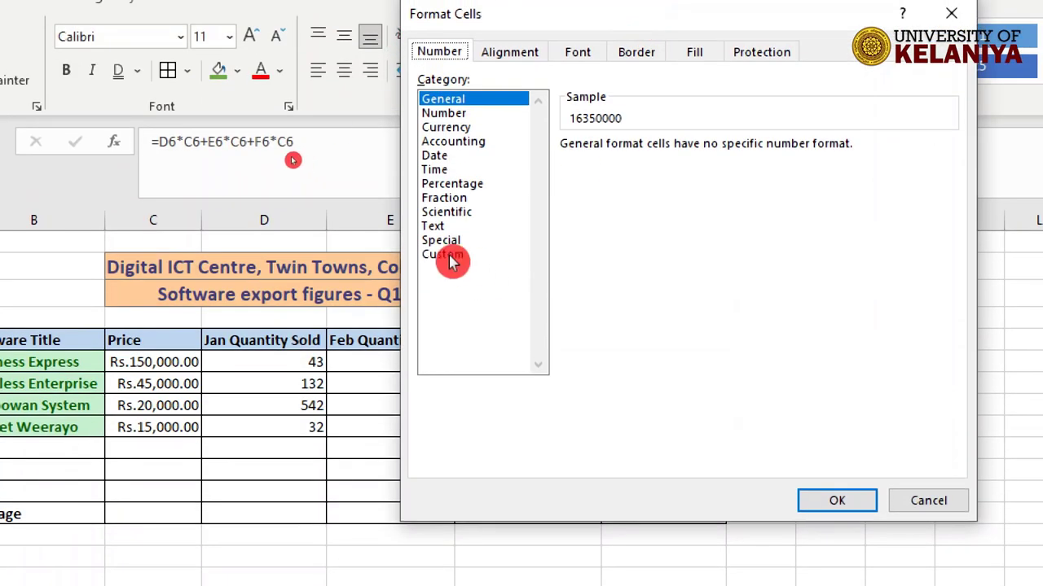
left_click(444, 254)
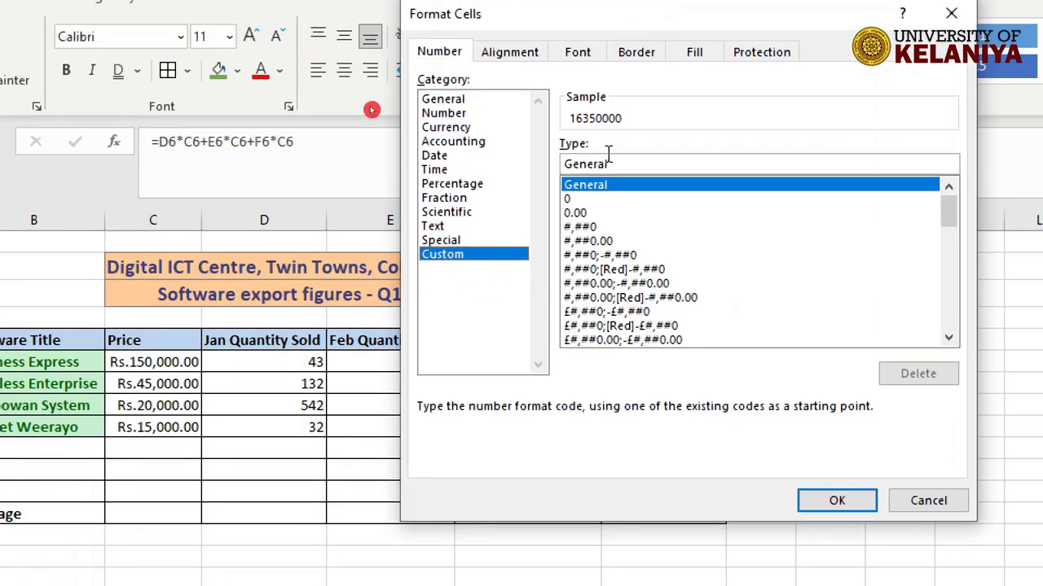
left_click(636, 187)
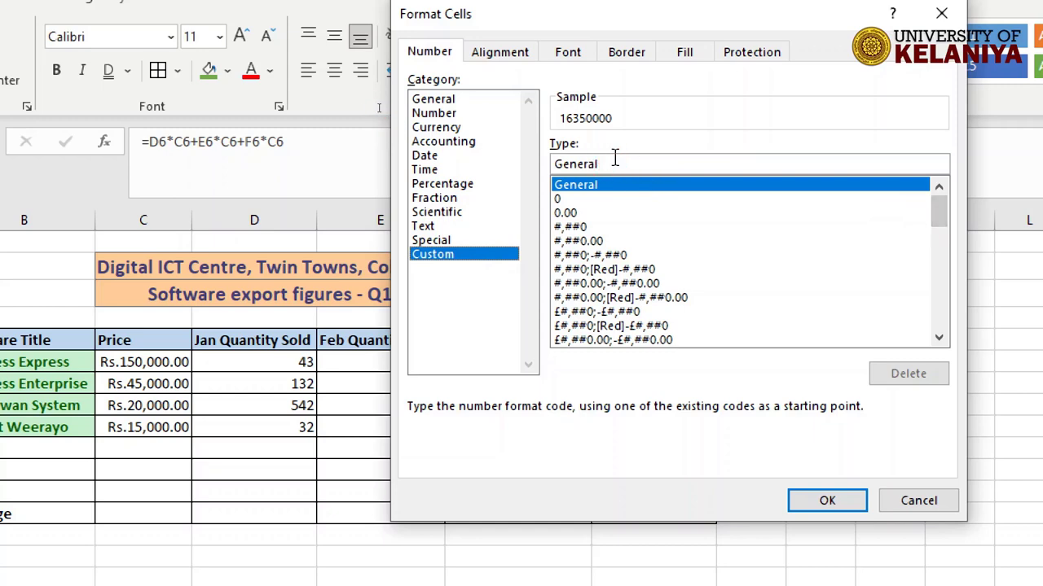
type("\"")
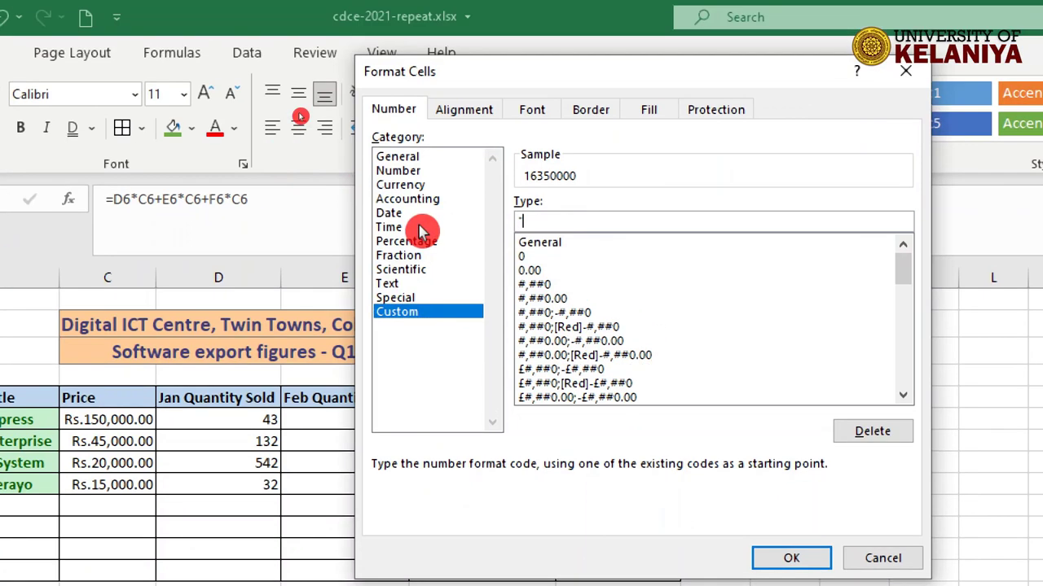
type("Rs")
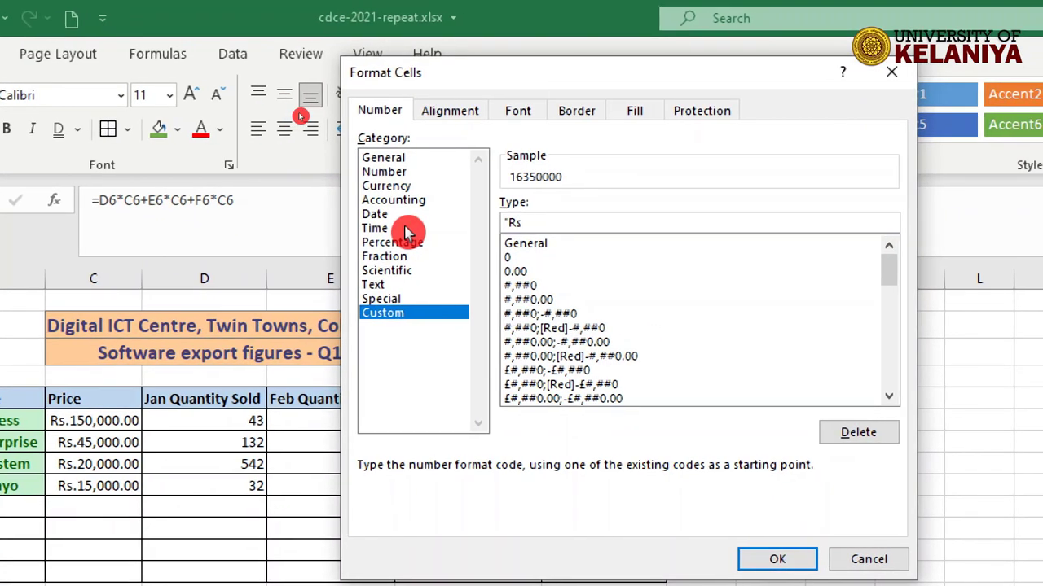
type(".")
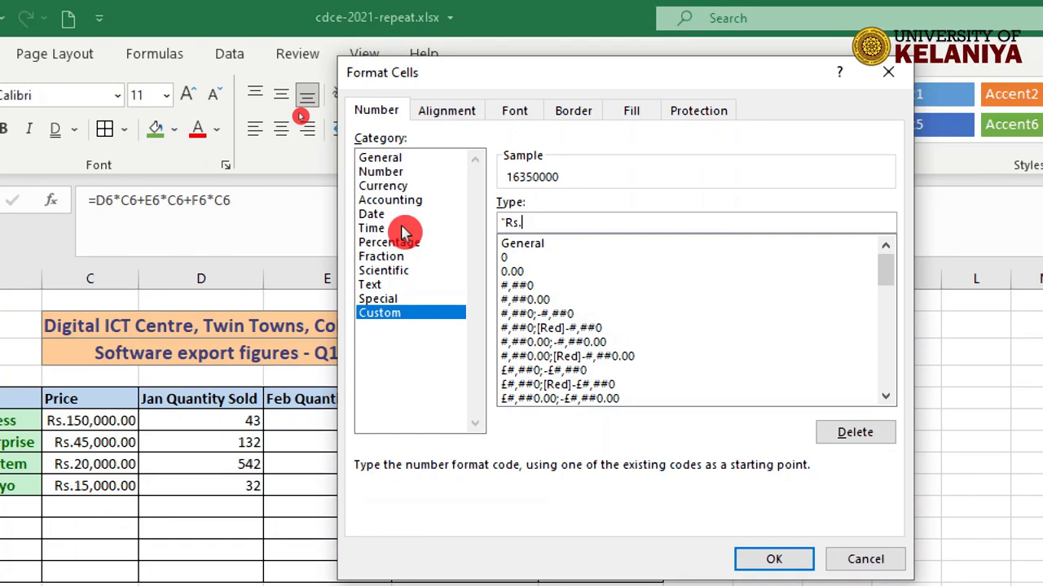
type(" \" ")
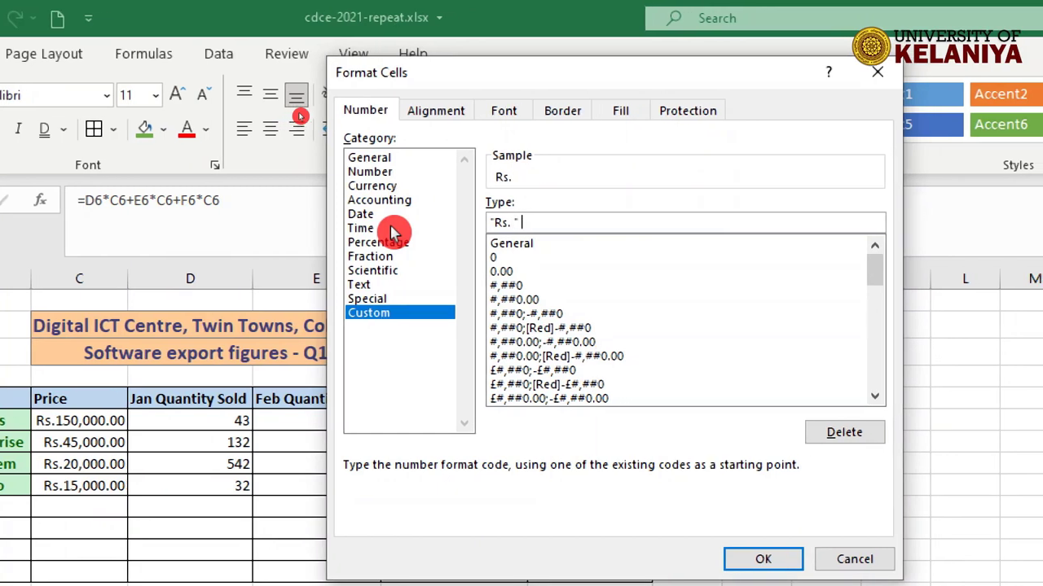
type("##,##")
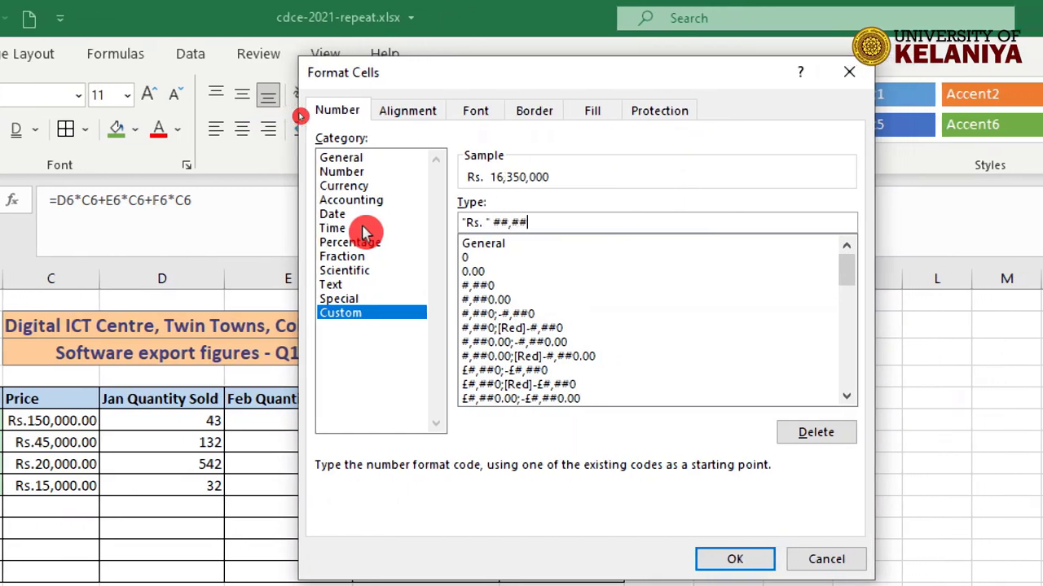
type("#")
type(".00")
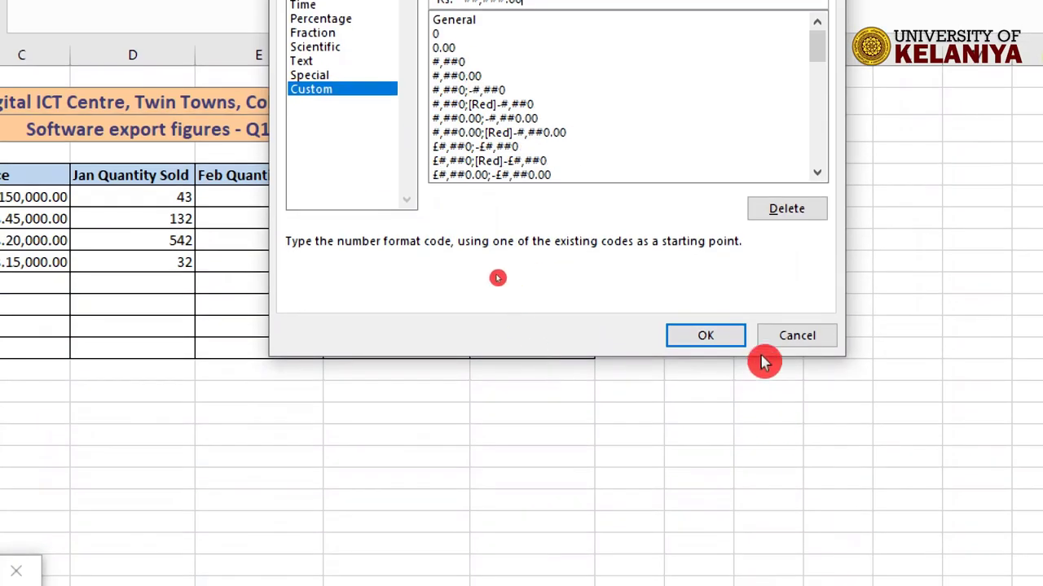
left_click(688, 337)
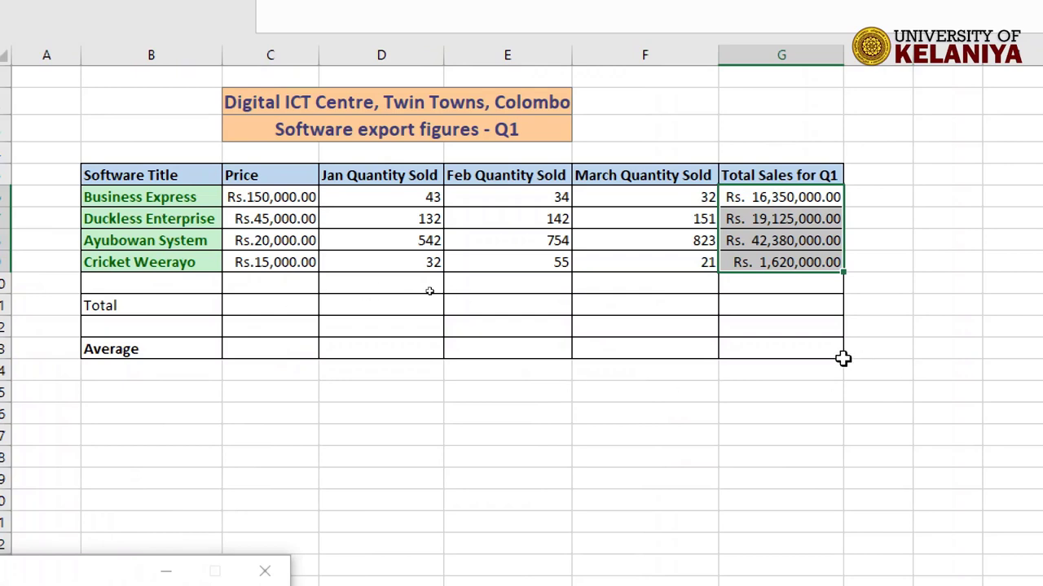
AutoSum D6:D10 into D11 and fill across to F11, giving 749, 985 and 1027
left_click(815, 344)
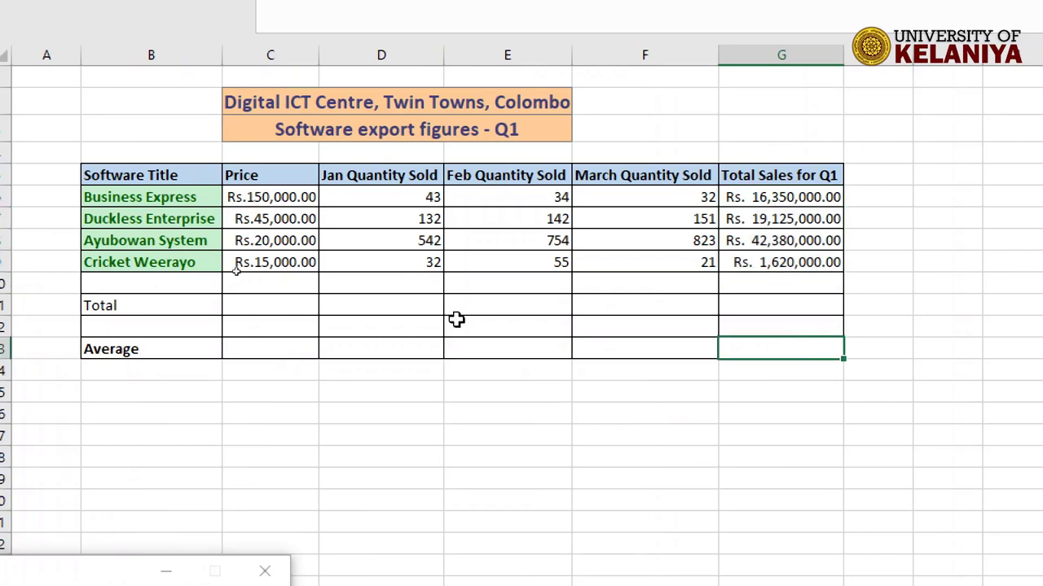
left_click(420, 308)
type("=")
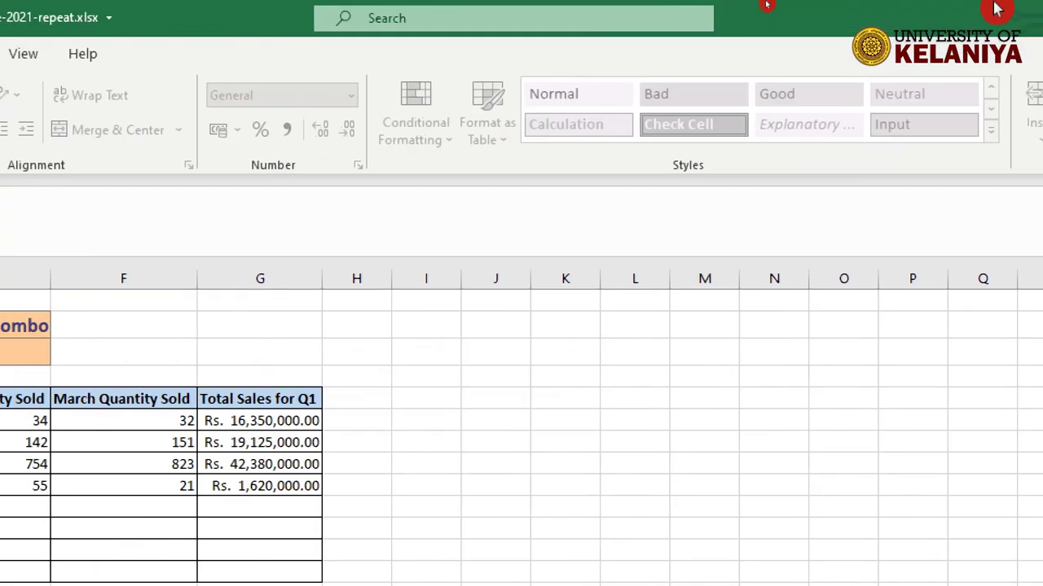
left_click(835, 88)
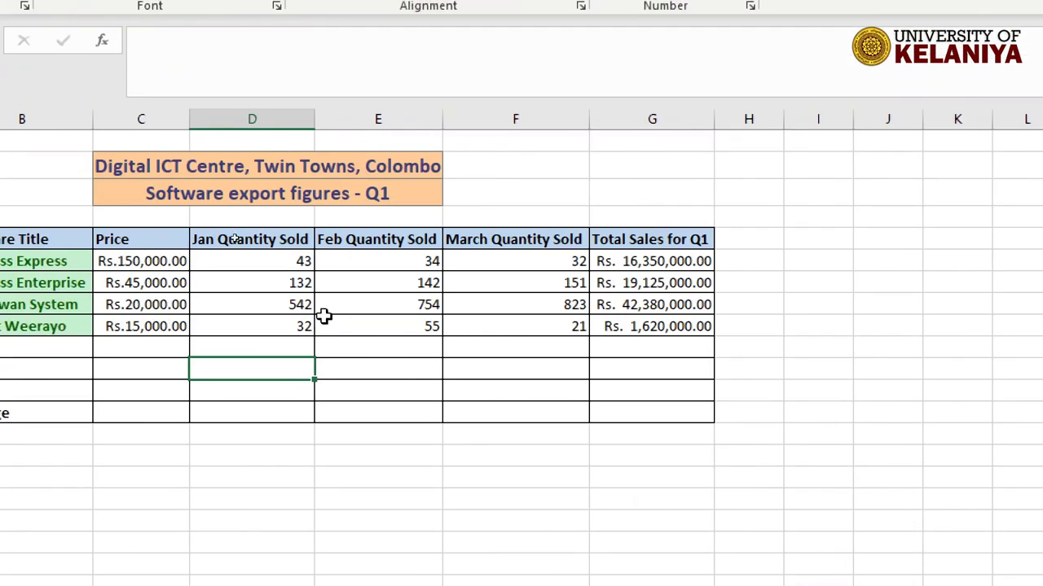
left_click(259, 383)
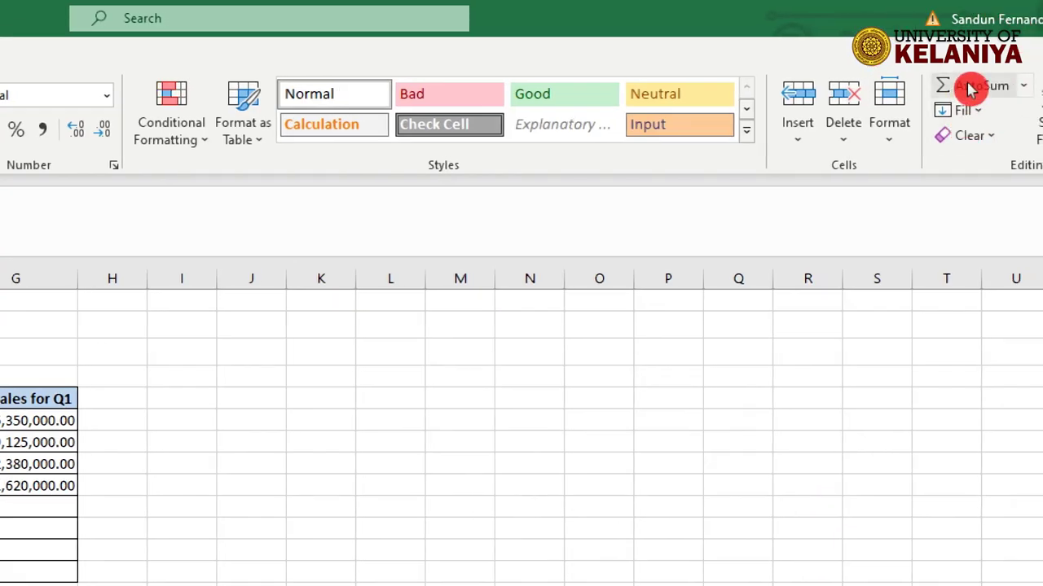
left_click(966, 88)
mouse_move(419, 270)
left_mouse_down()
mouse_move(424, 287)
mouse_move(426, 266)
left_mouse_up()
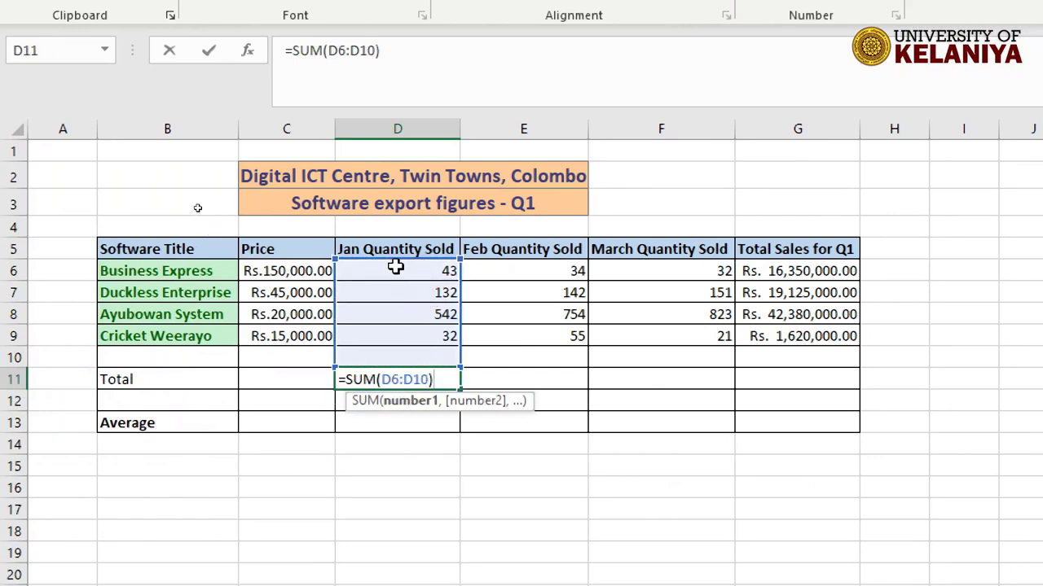
left_click(389, 274)
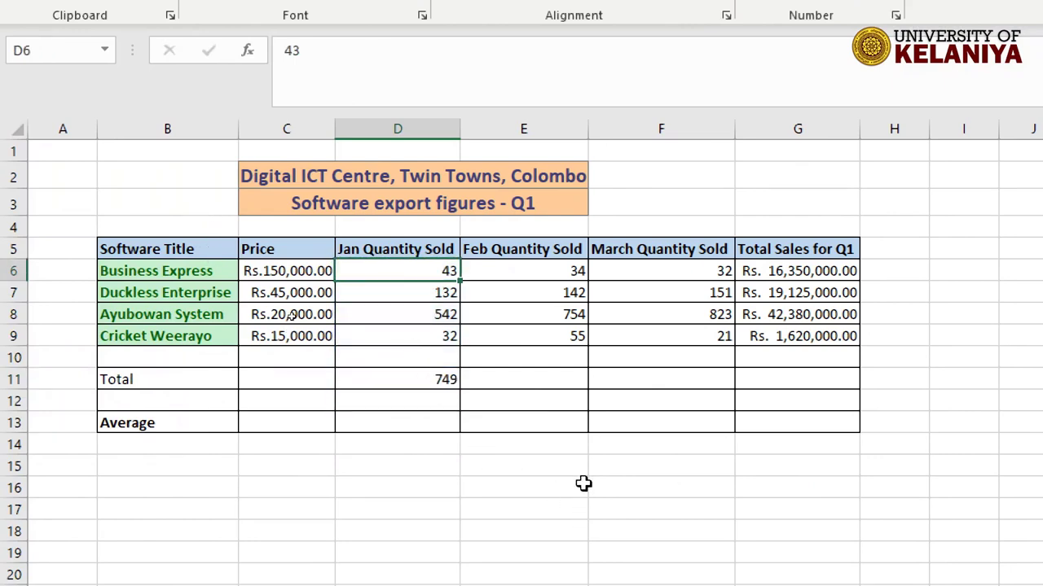
left_click(435, 362)
left_click(448, 384)
left_click_drag(459, 388, 722, 400)
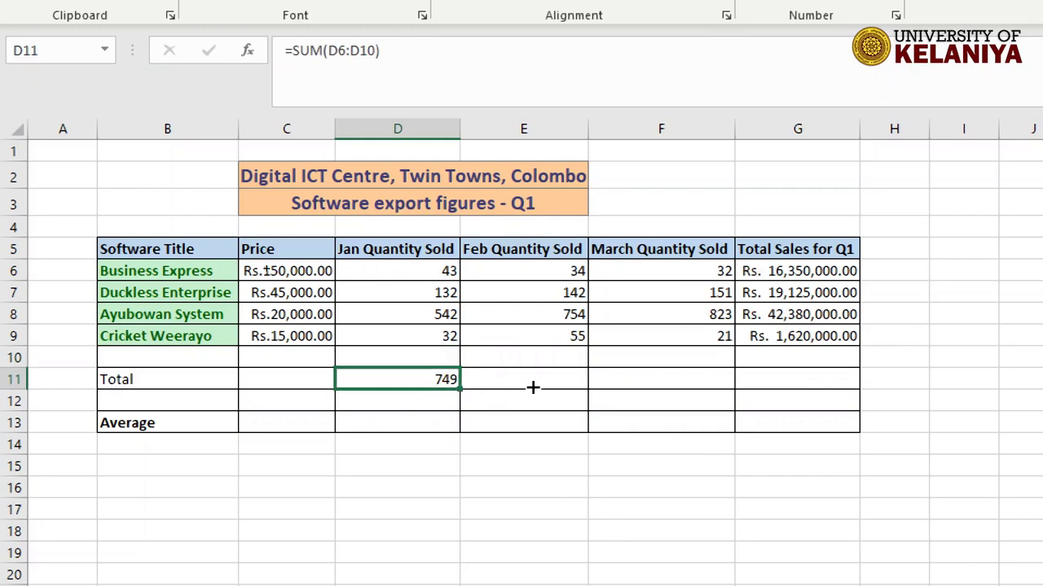
left_click(611, 486)
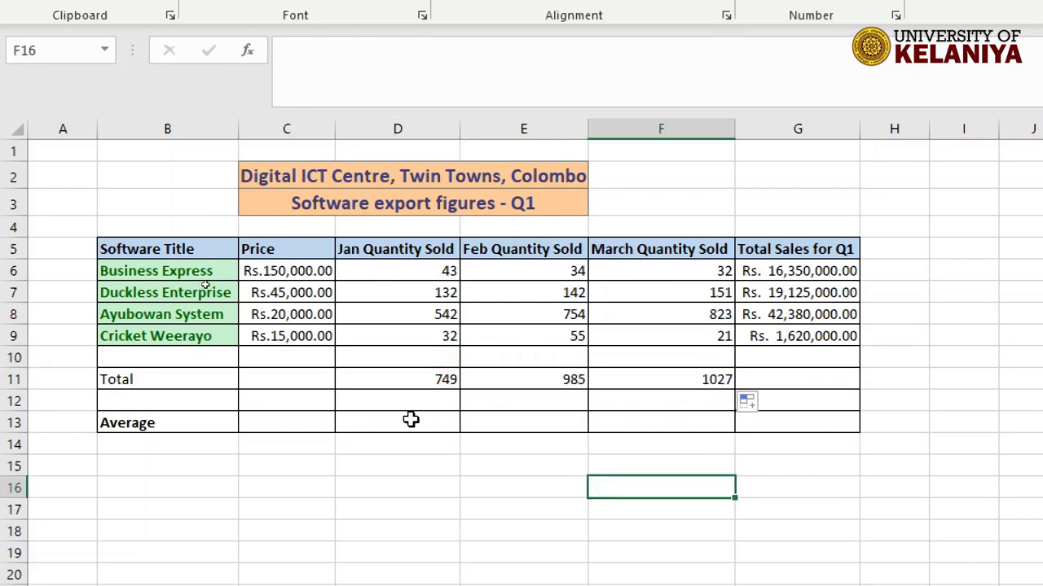
Enter =AVERAGE(D6:D9) in D13 for the January average of 187.25
left_click(392, 427)
type("=")
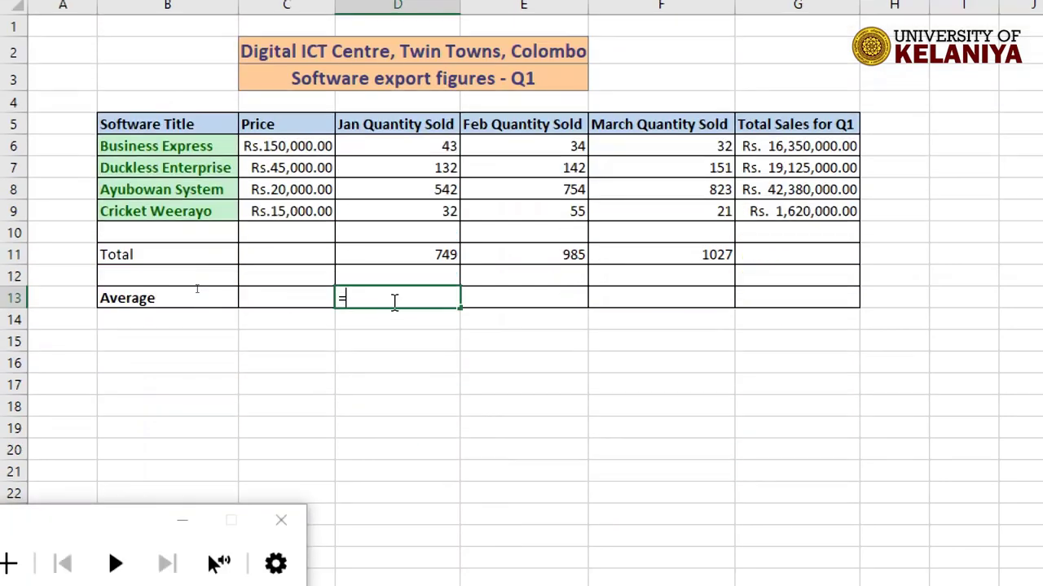
type("ave")
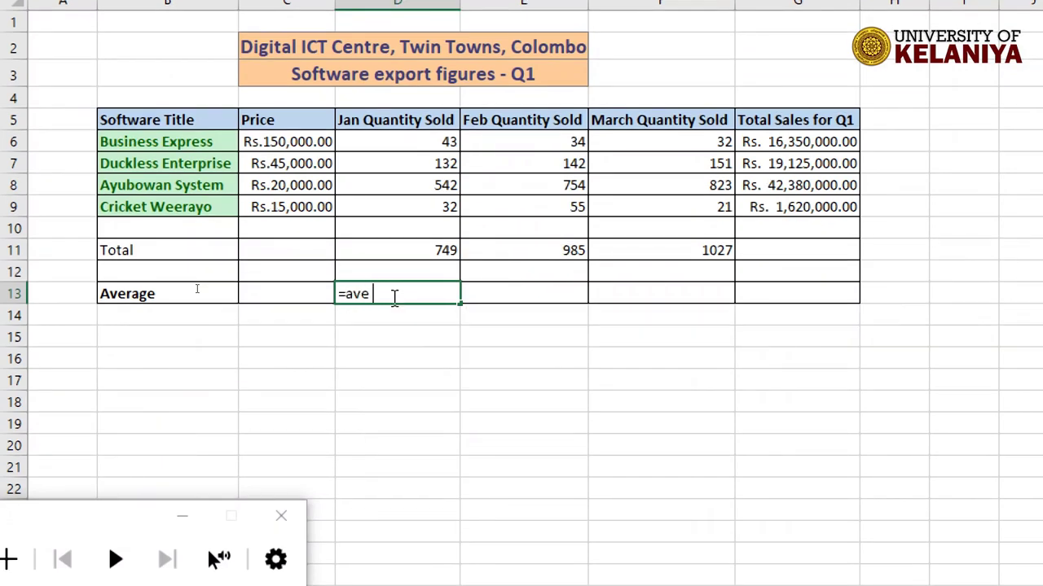
key("BackSpace")
key("BackSpace")
key("BackSpace")
key("Down")
key("BackSpace")
type("ave")
key("Down")
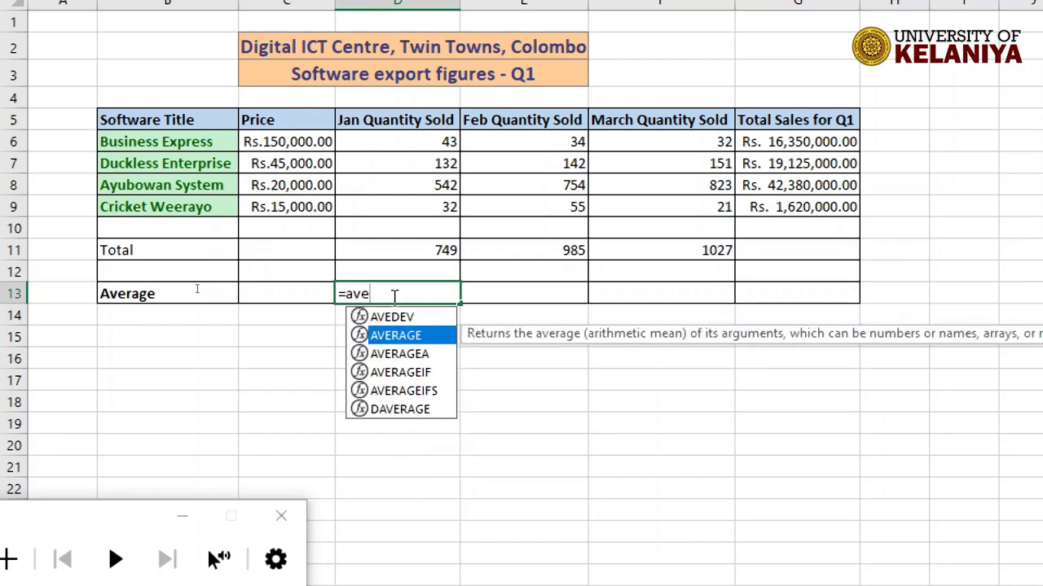
key("Tab")
left_click_drag(419, 272, 422, 340)
key("Return")
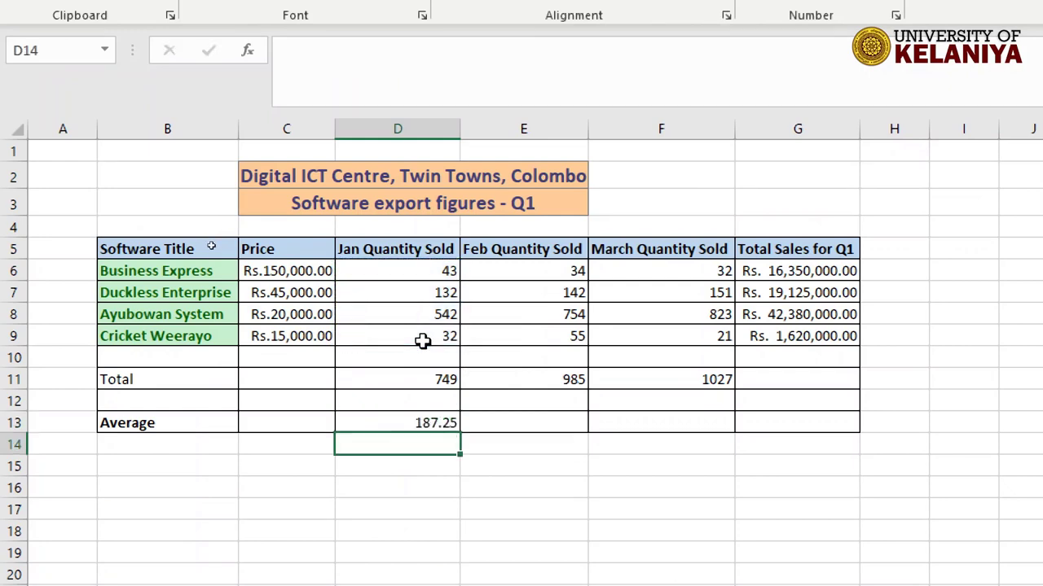
Copy the D13 average across to F13, giving 246.25 and 256.75
left_click(438, 423)
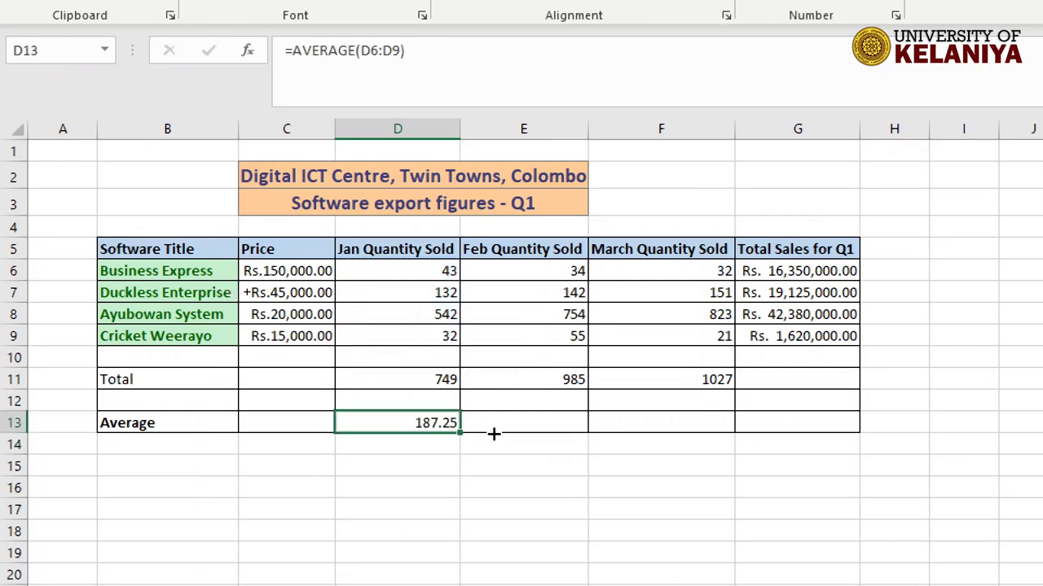
left_click_drag(494, 434, 703, 437)
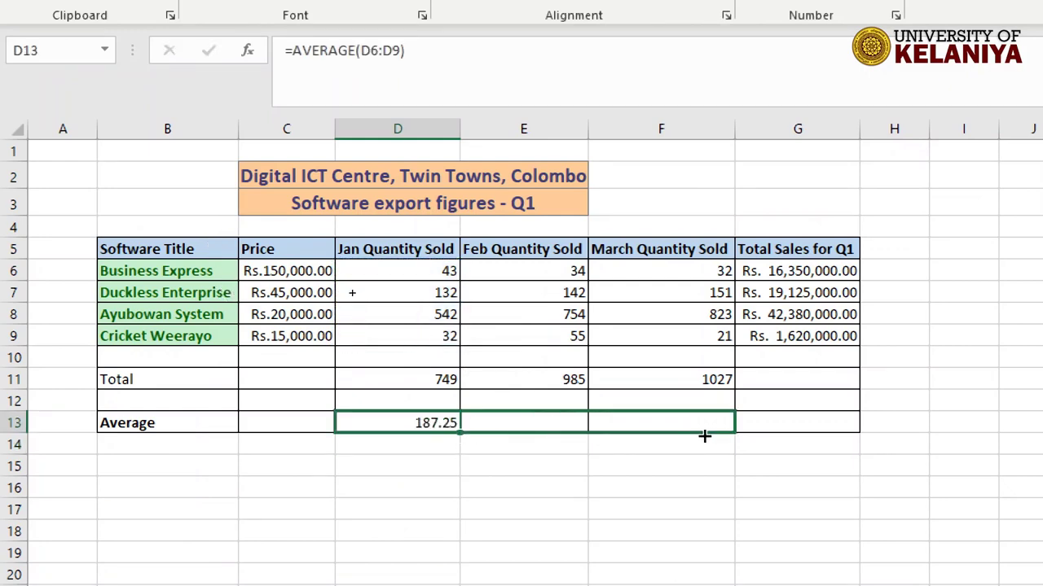
left_click(661, 489)
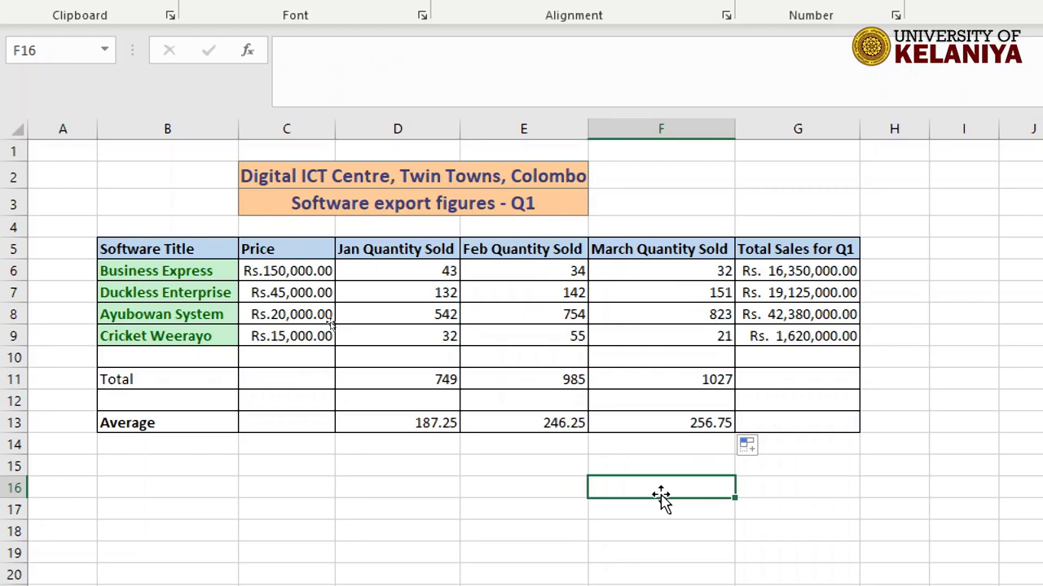